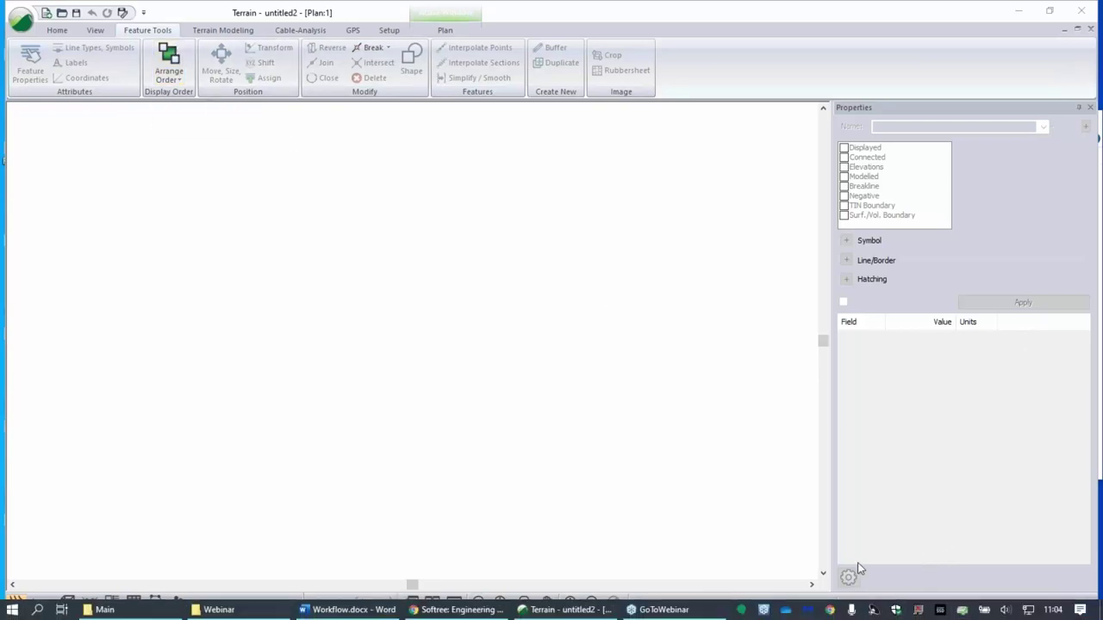
- Start opening a file and browse to the Shapefiles folder inside 2020-10-28_P-Line_LiDAR
click(22, 22)
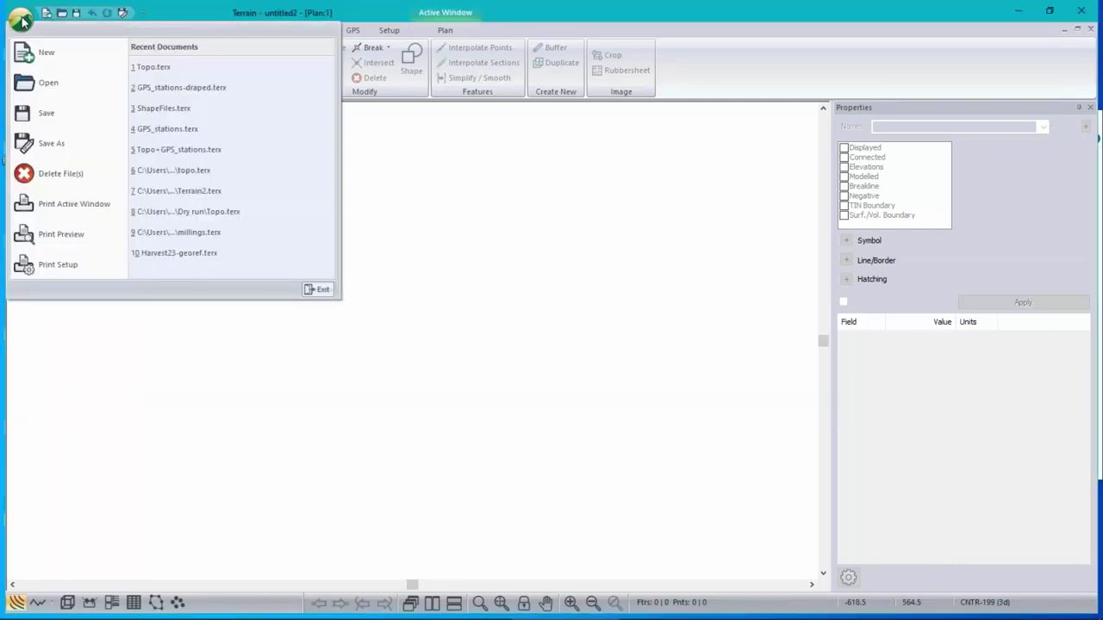
click(48, 82)
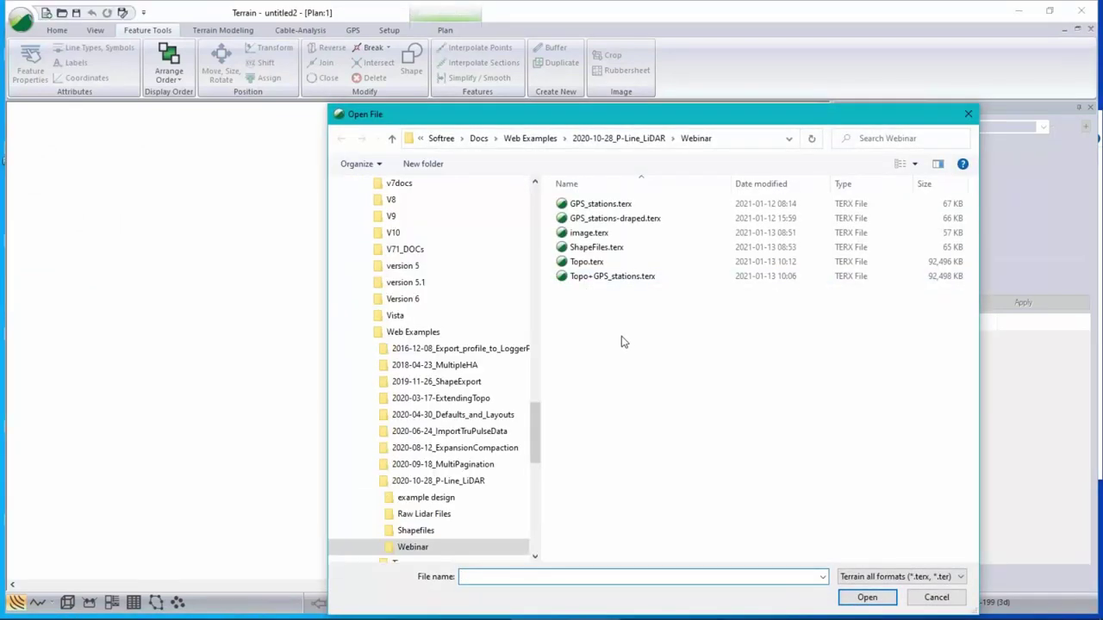
click(651, 139)
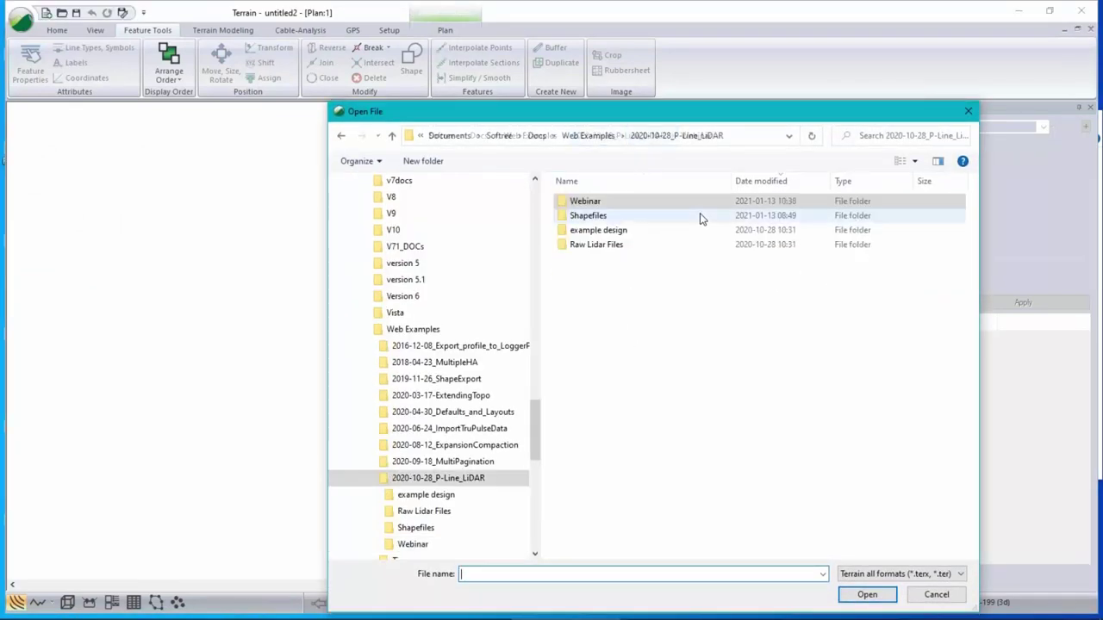
click(575, 217)
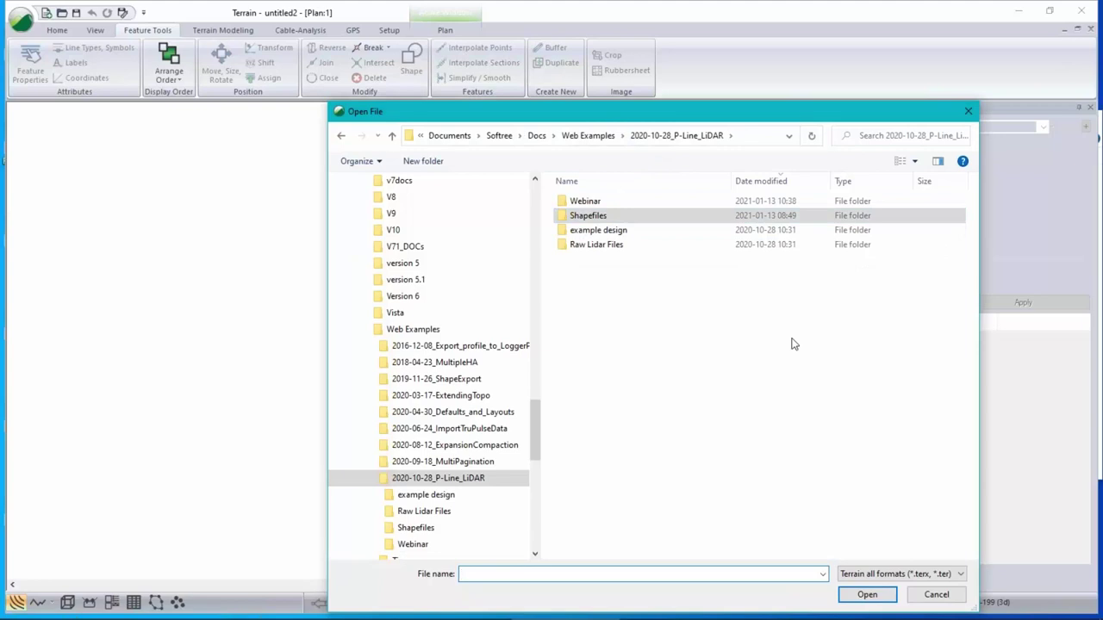
click(591, 220)
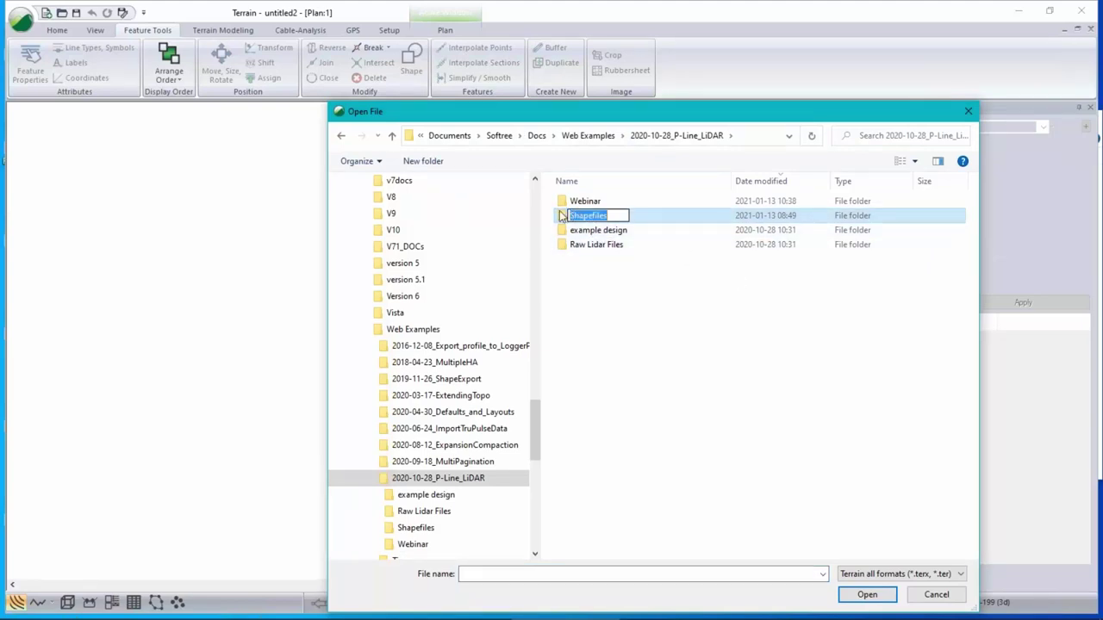
click(562, 215)
double_click(562, 216)
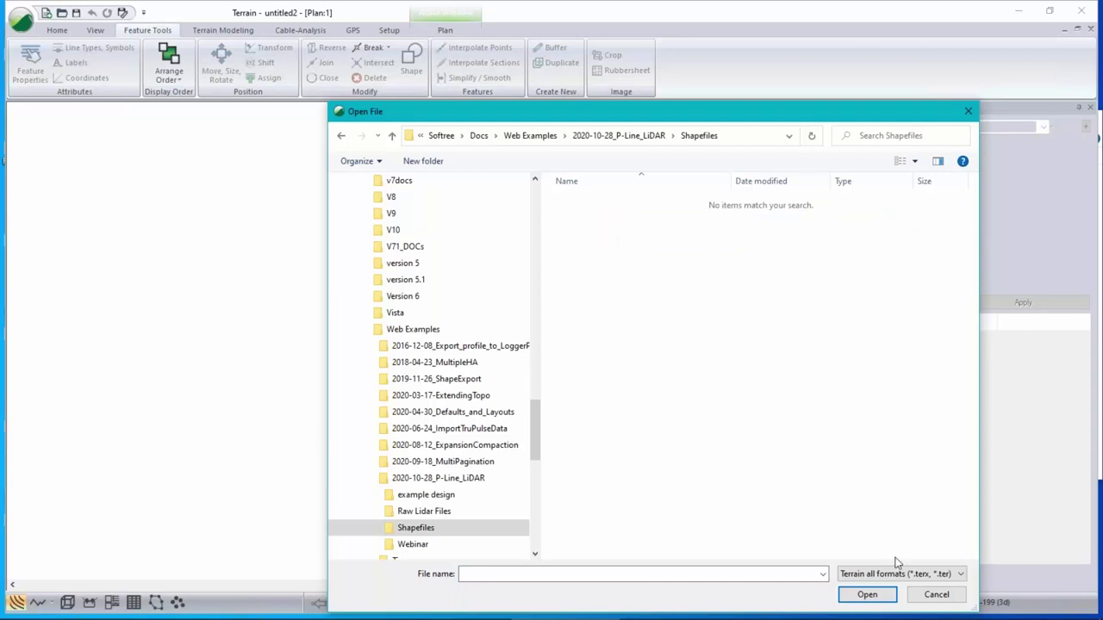
- Filter the files to Arcview Shape (*.SHP) and open roads.SHP, importing it with its attributes and themes included
click(890, 577)
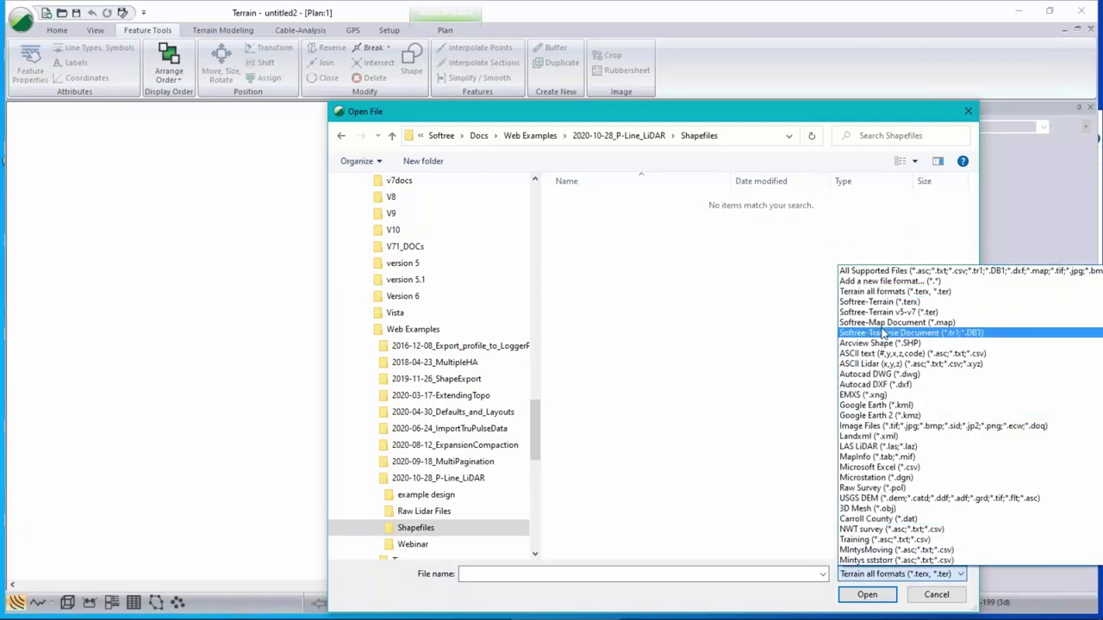
click(880, 344)
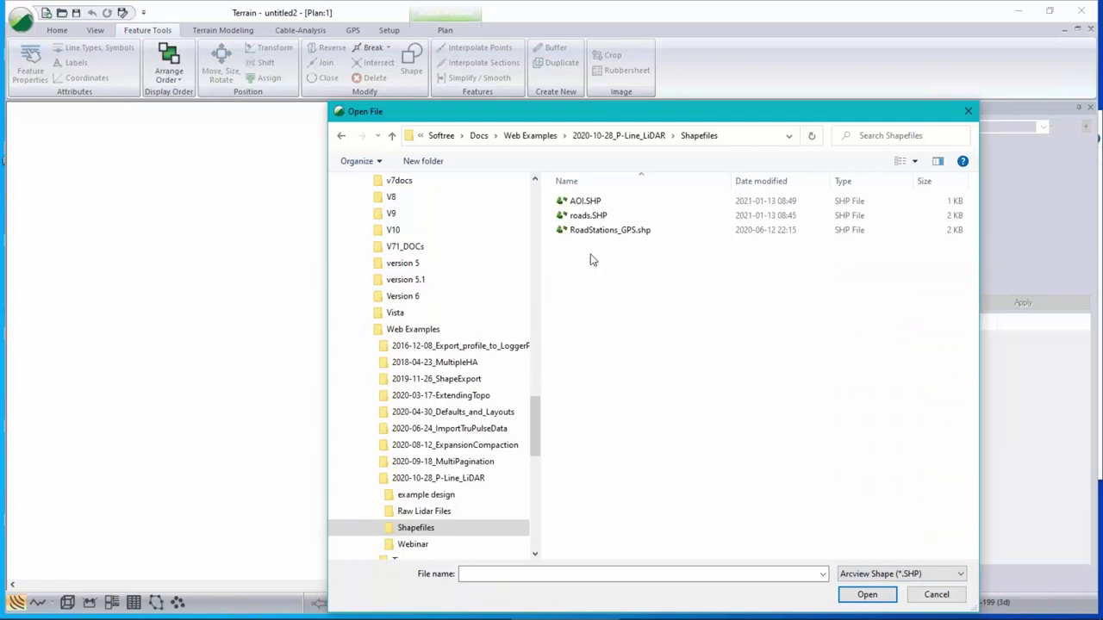
click(589, 216)
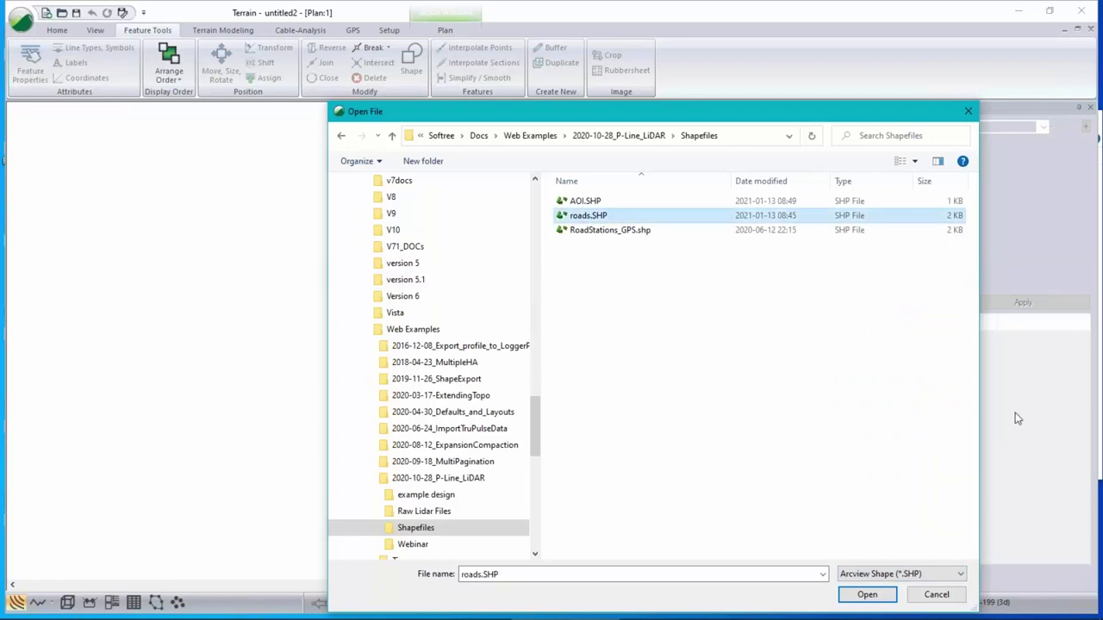
click(866, 594)
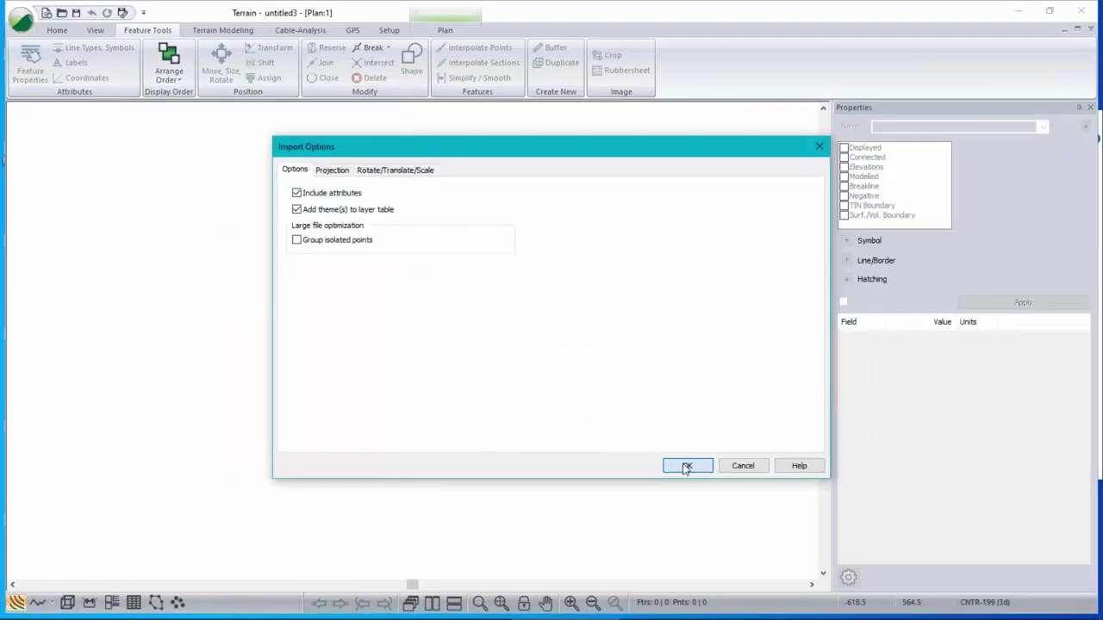
click(685, 466)
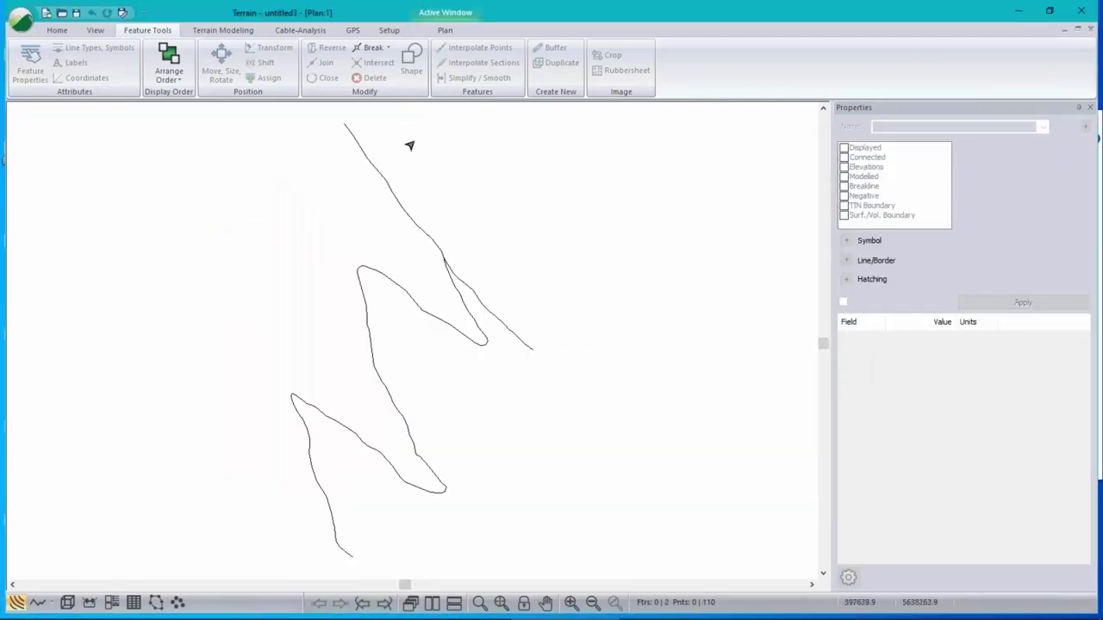
- Insert the AOI.SHP shapefile into the roads drawing, accepting the default import options
click(57, 29)
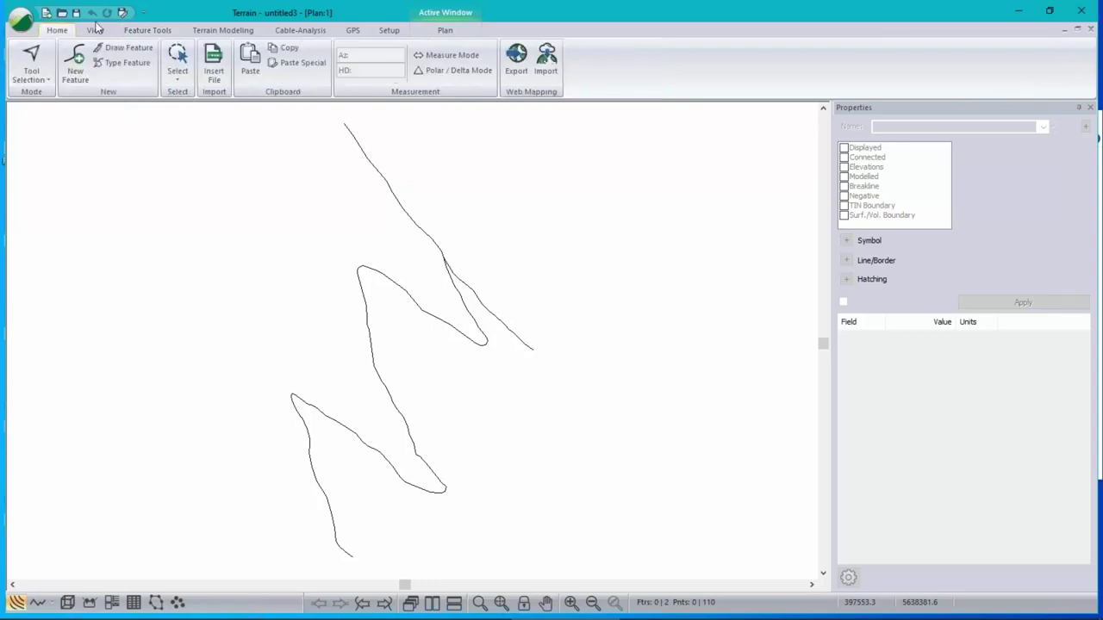
click(222, 75)
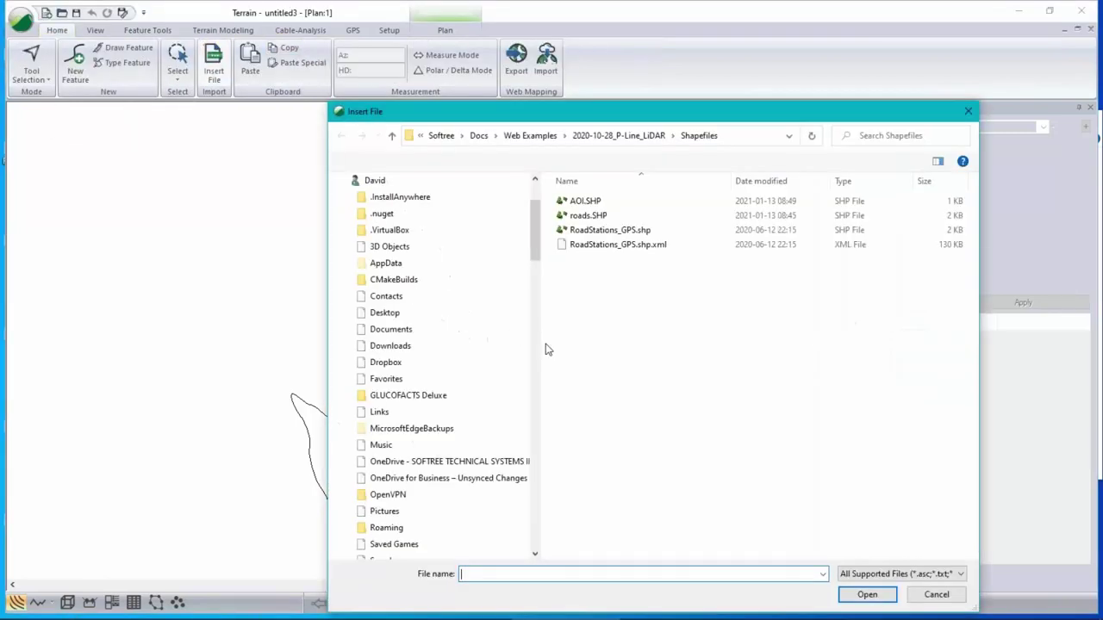
click(593, 205)
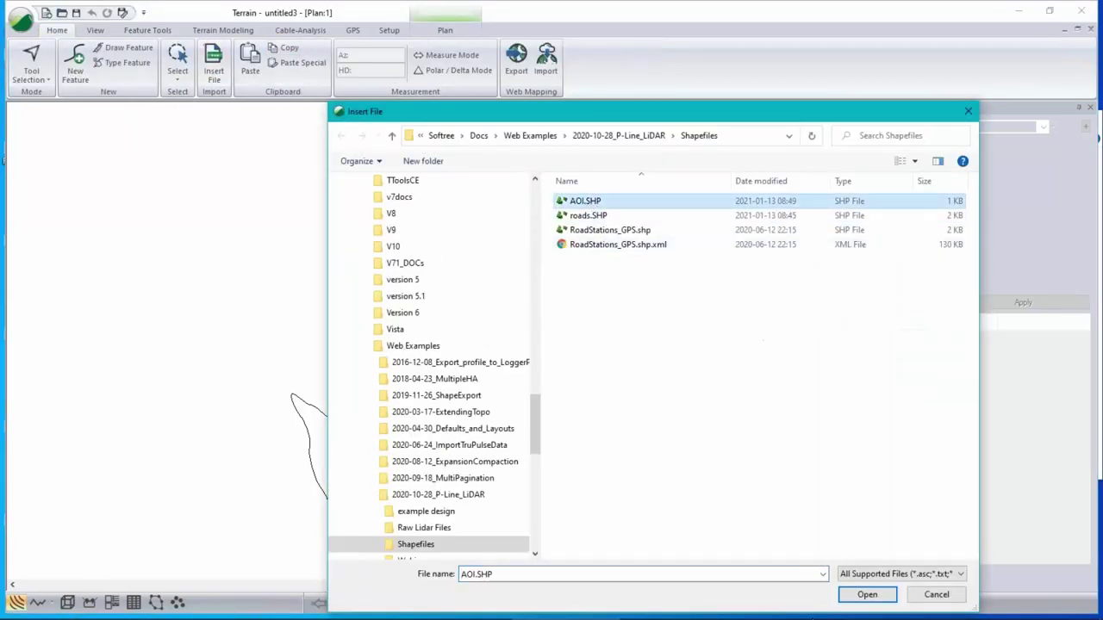
click(867, 593)
click(684, 465)
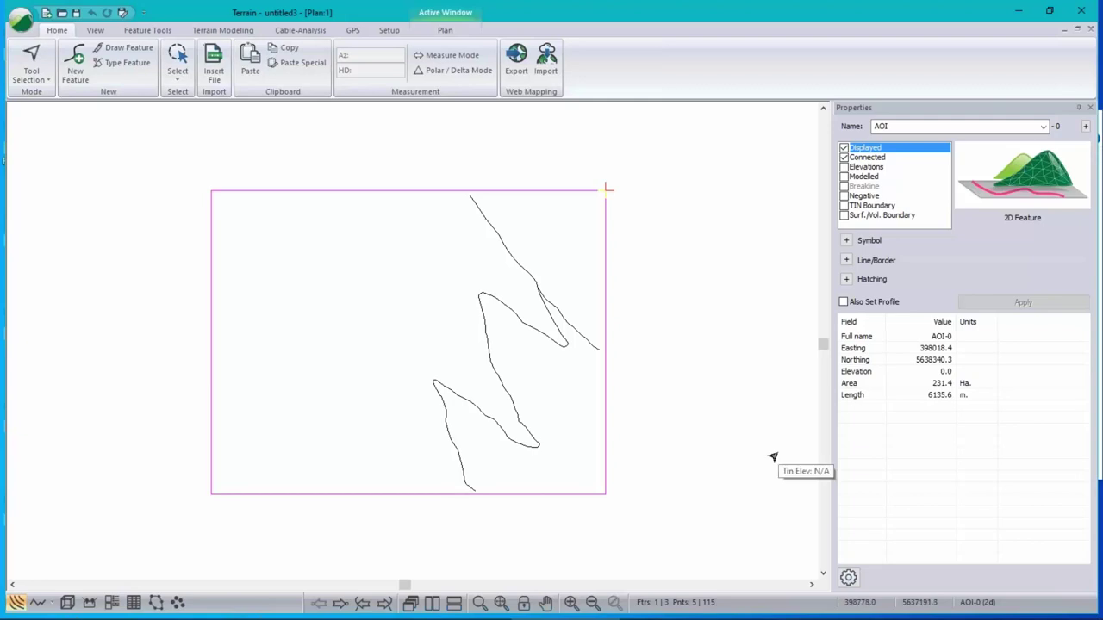
- Start a web map import with Bing as the map source and crop the imagery just outside the AOI rectangle
click(548, 62)
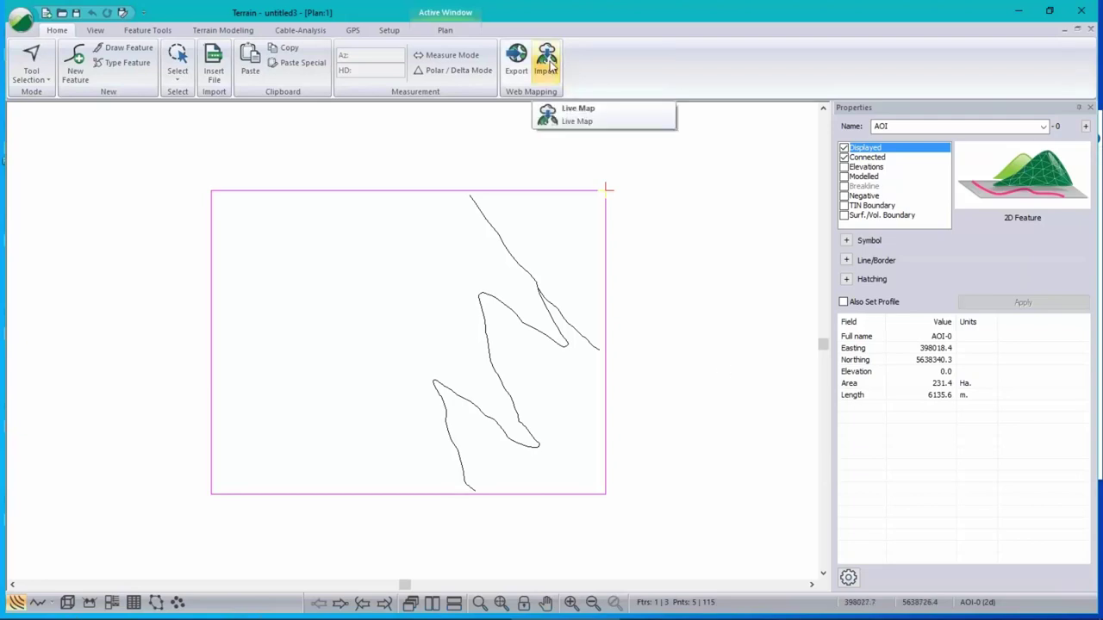
click(566, 82)
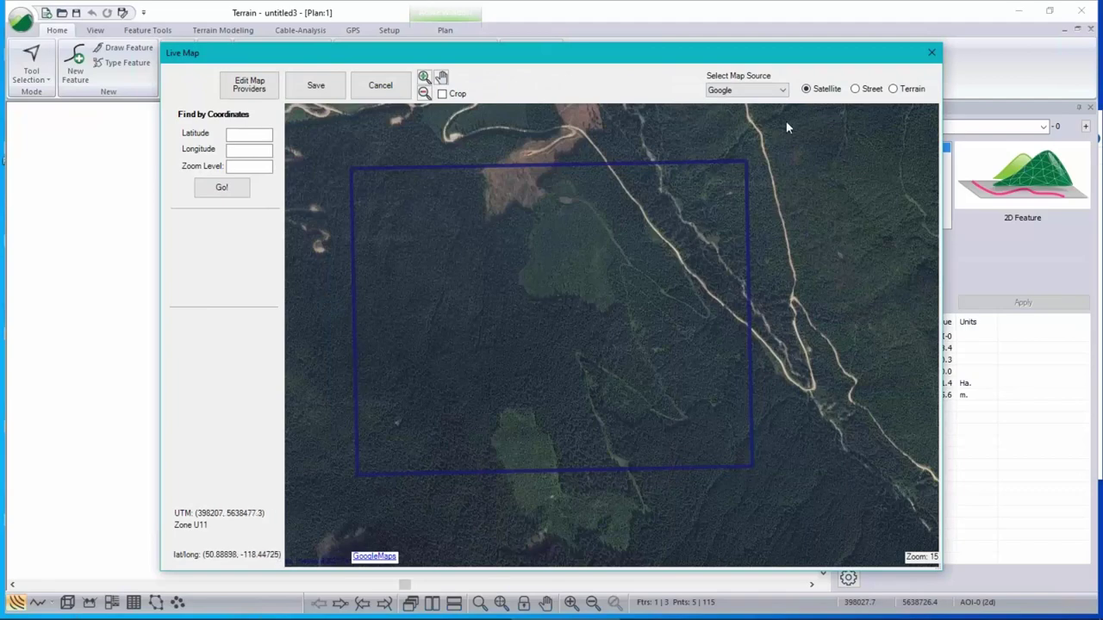
click(751, 90)
click(731, 113)
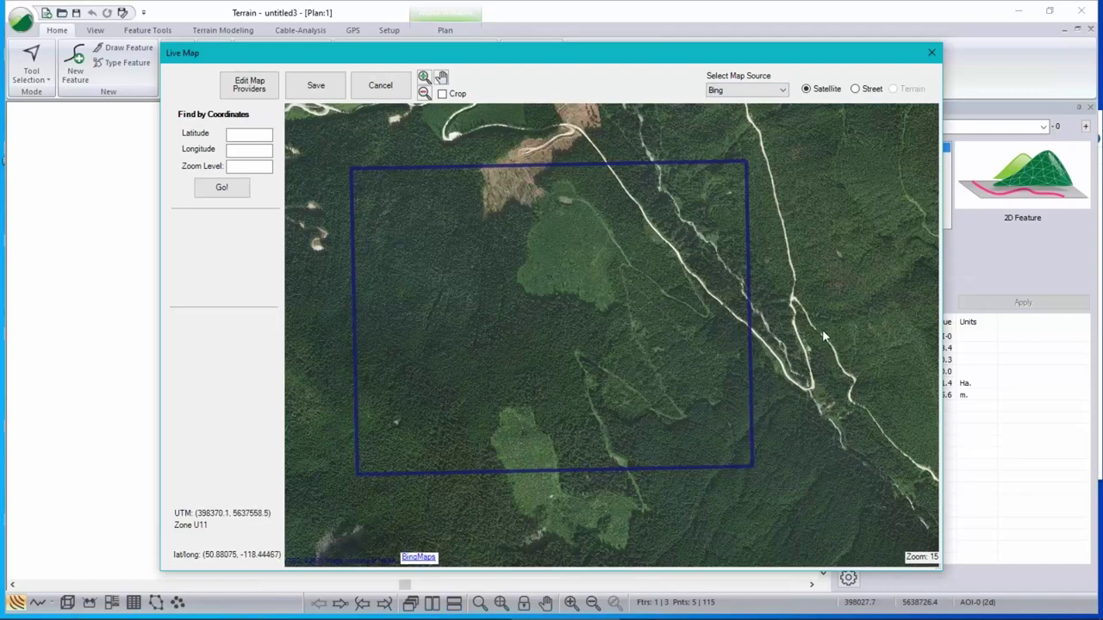
click(442, 95)
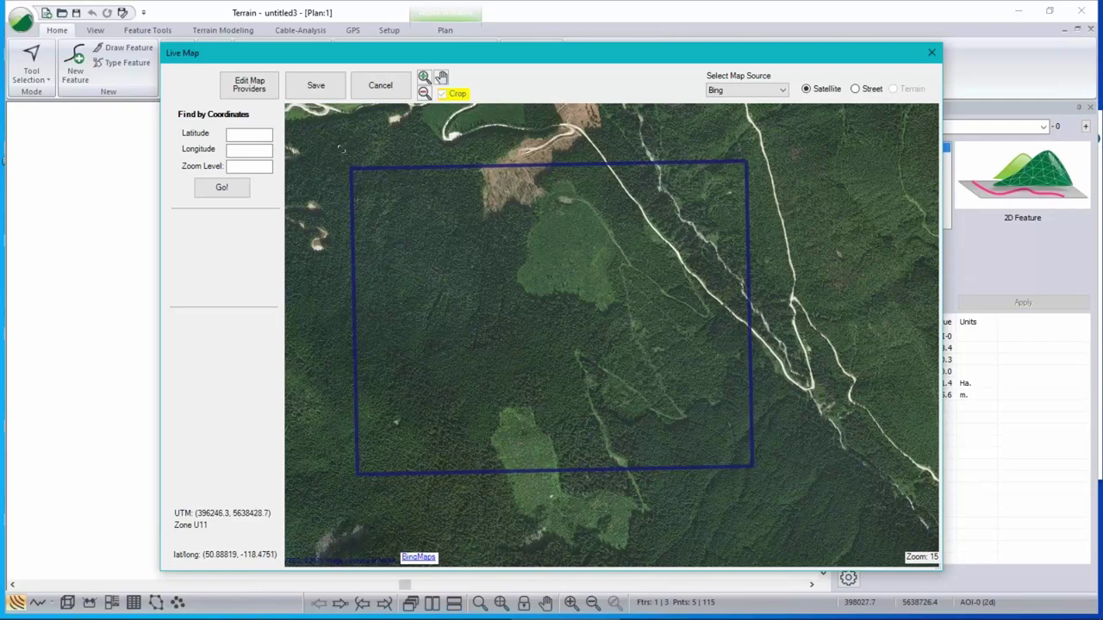
drag(341, 149, 758, 479)
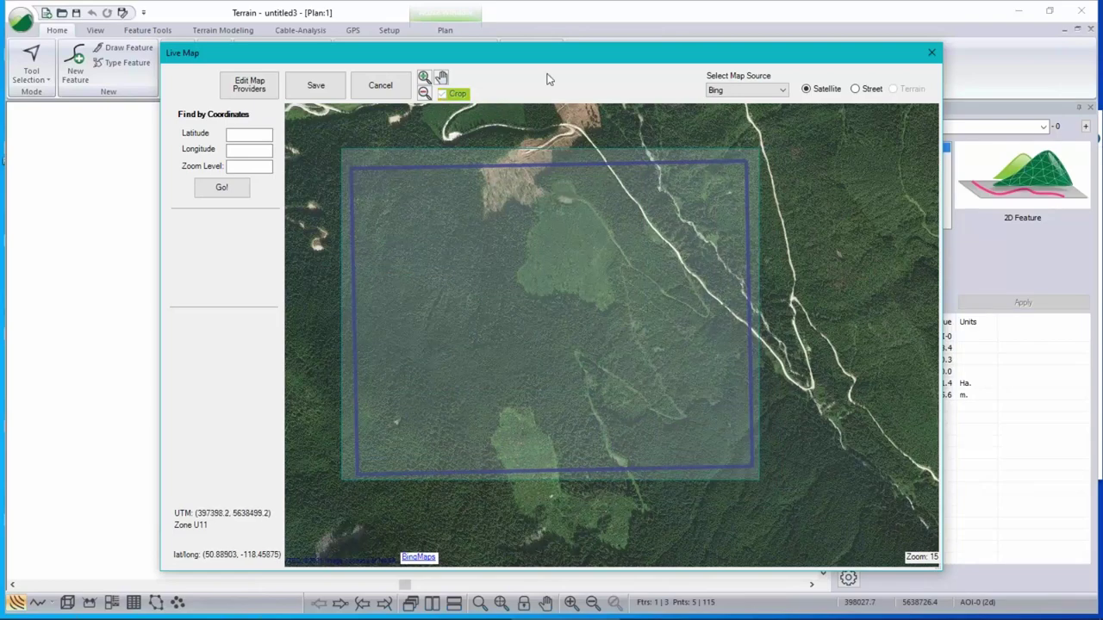
- Save the cropped map imagery at zoom level 17 as image.jpg in the Gmap folder
click(316, 85)
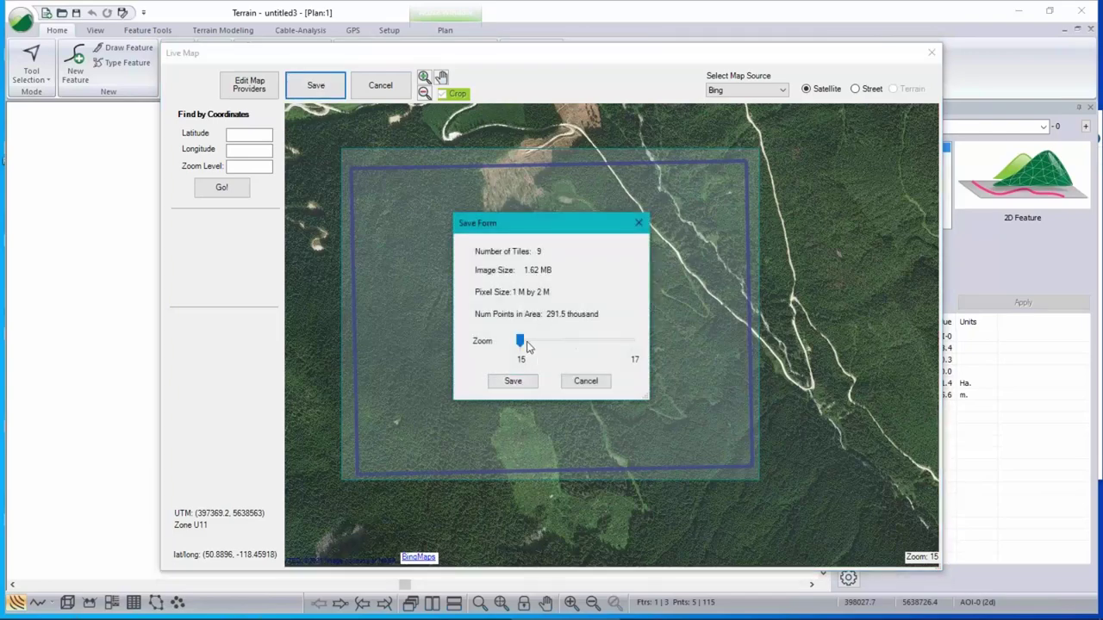
drag(534, 345, 634, 360)
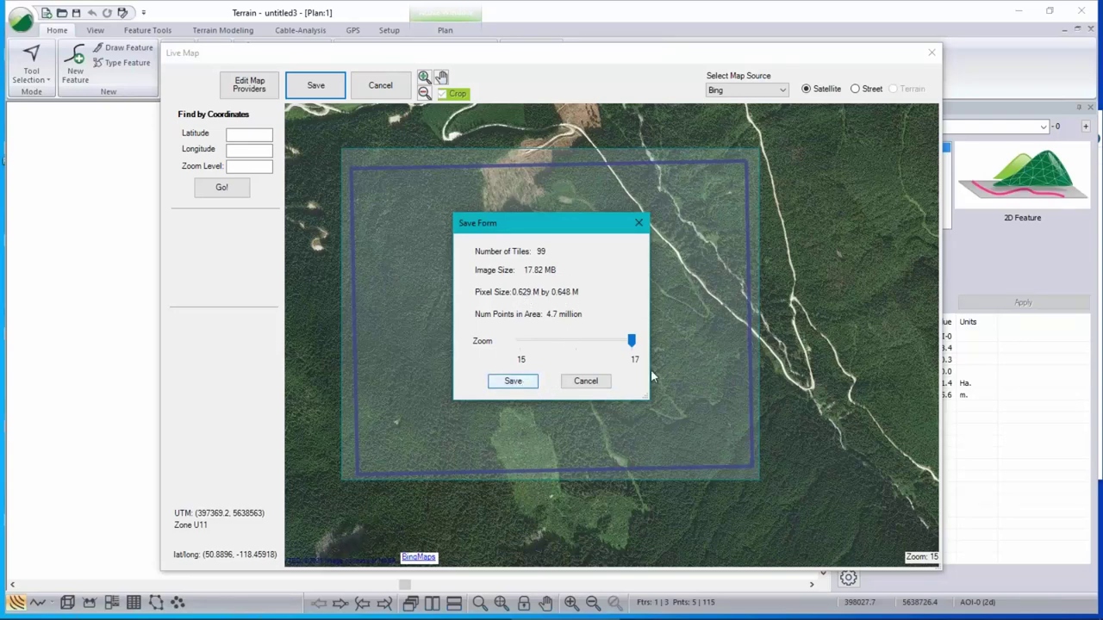
click(537, 347)
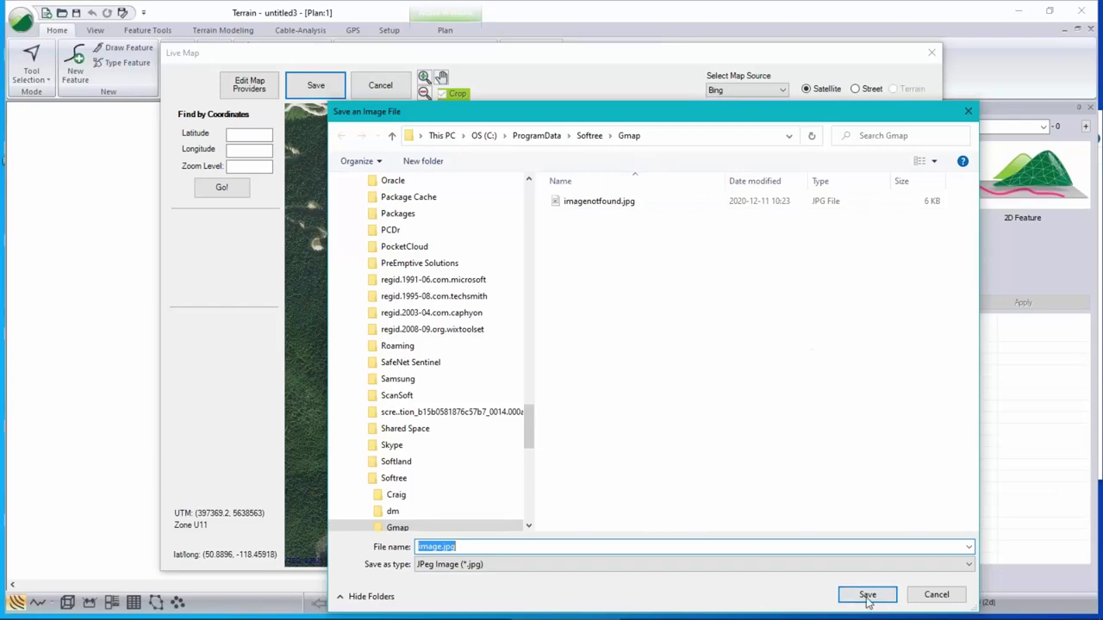
click(866, 592)
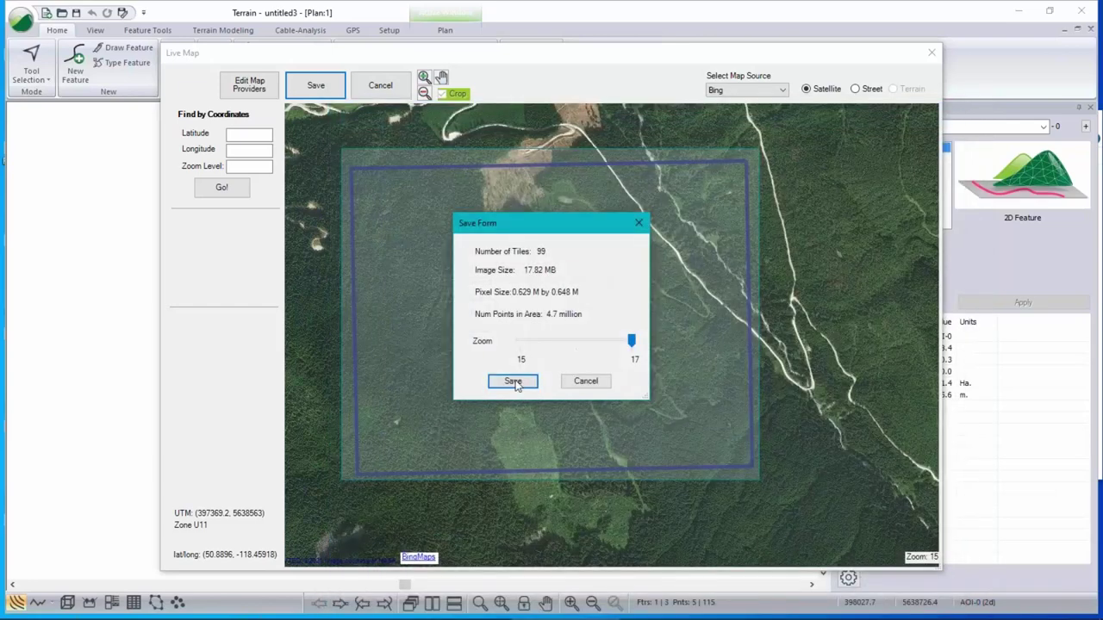
click(513, 382)
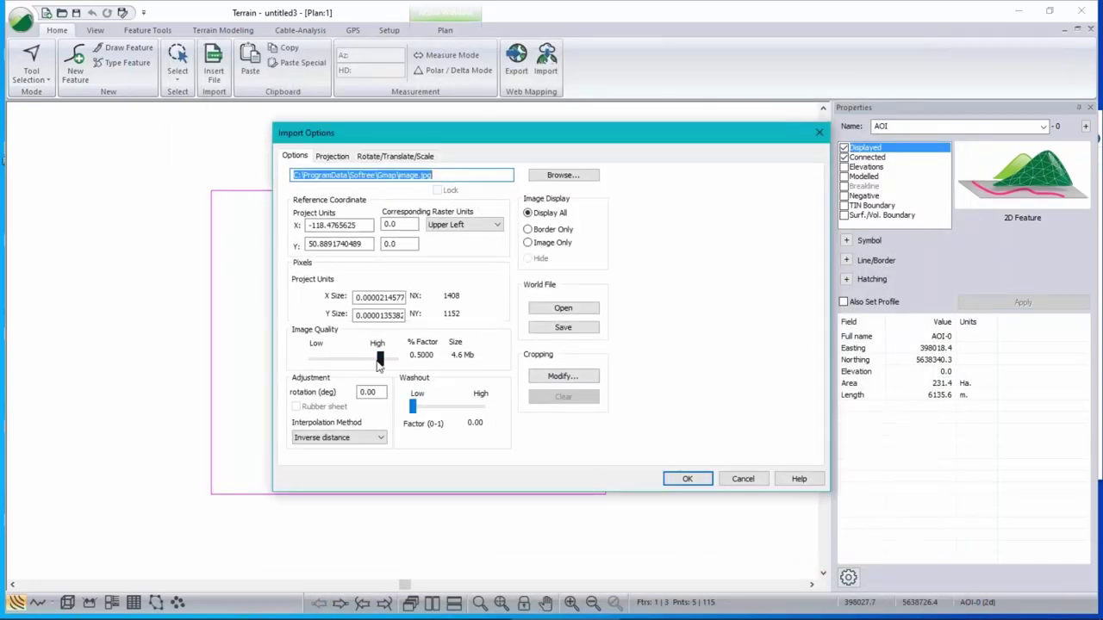
- Import the saved image at the highest quality factor of 1.0, applying the coordinate transformation to the current project system
drag(379, 363, 408, 362)
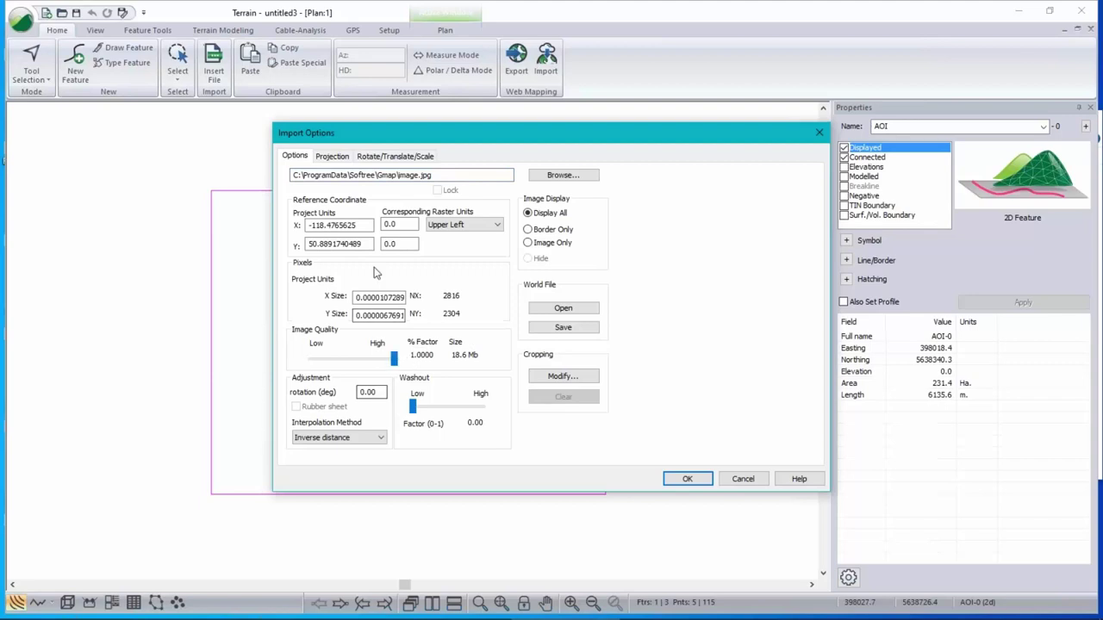
click(688, 476)
click(513, 343)
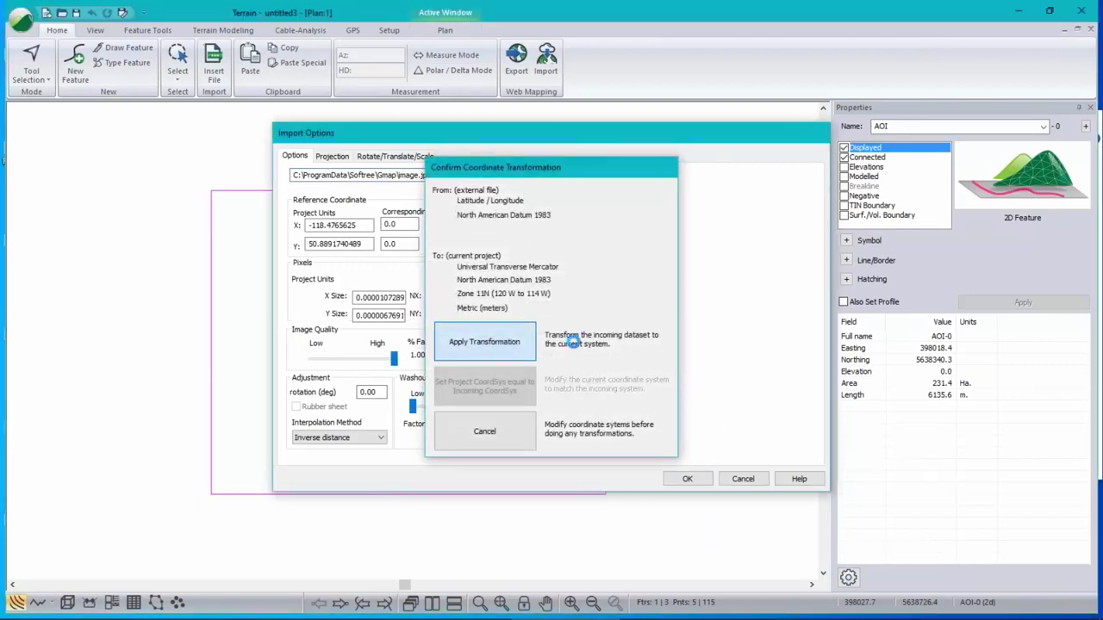
click(622, 356)
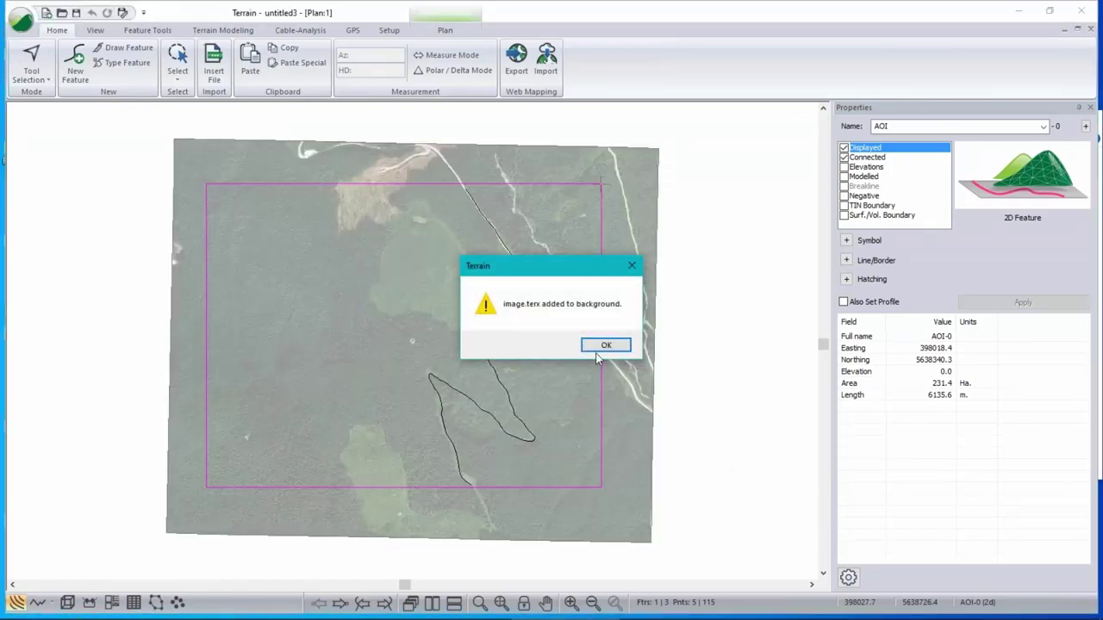
click(605, 345)
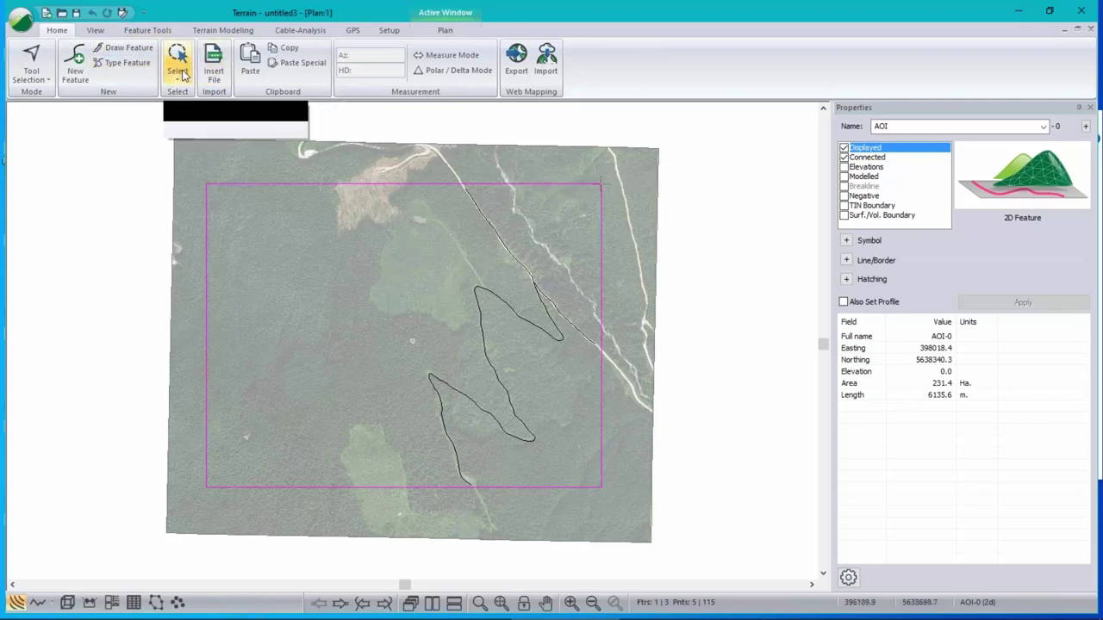
- Start inserting a file and browse to the 2020-10-28_P-Line_LiDAR folder, reusing the path copied from the Webinar folder window
click(213, 71)
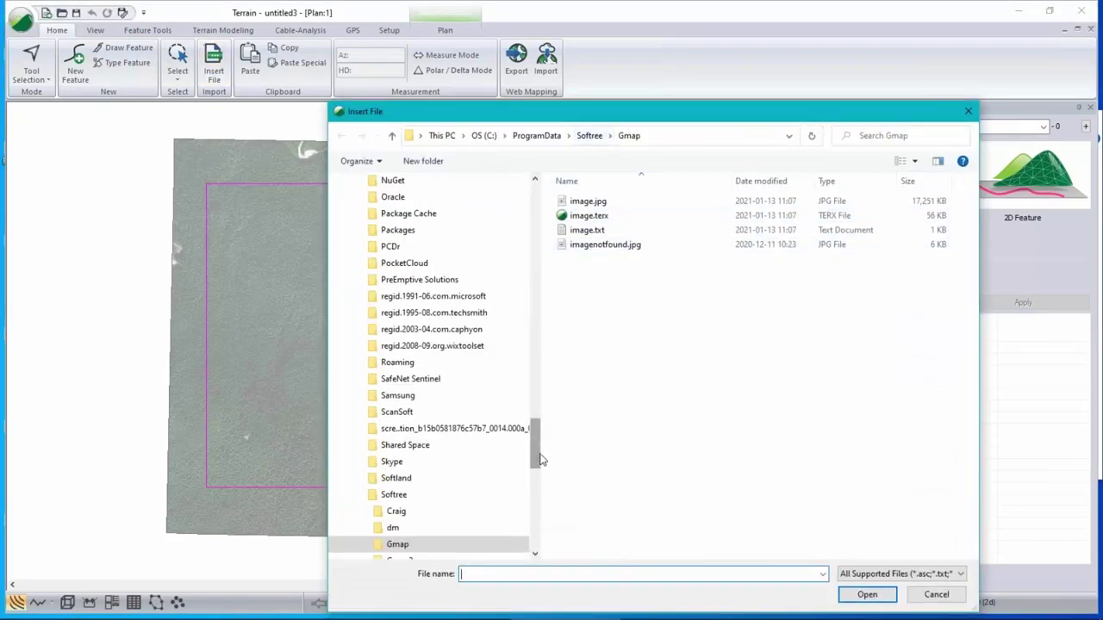
mouse_move(345, 613)
click(225, 611)
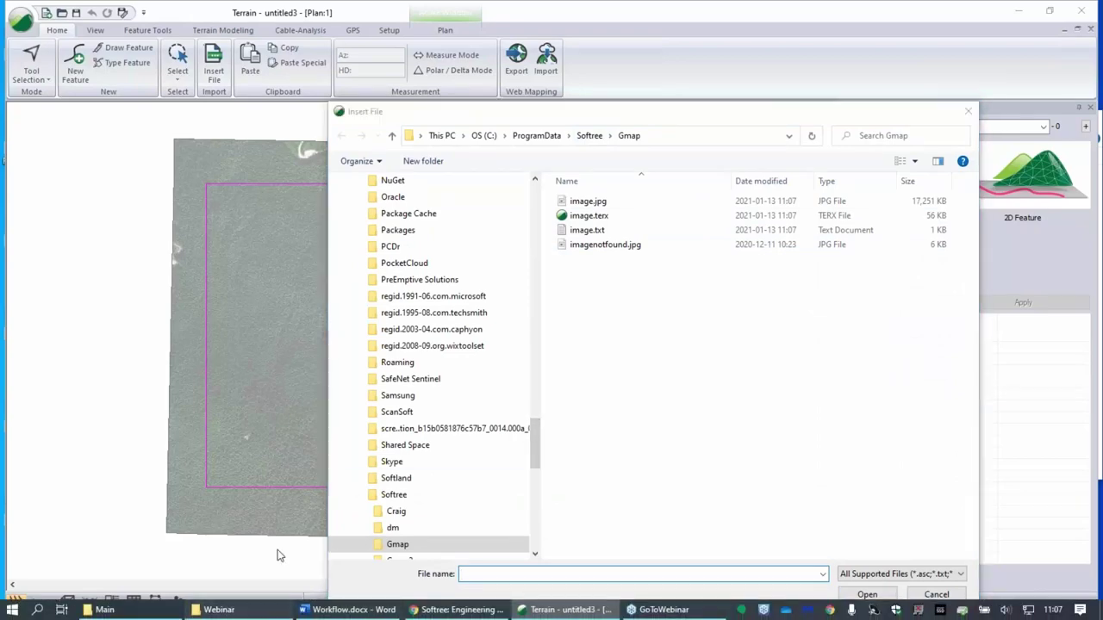
click(561, 212)
key(ctrl+c)
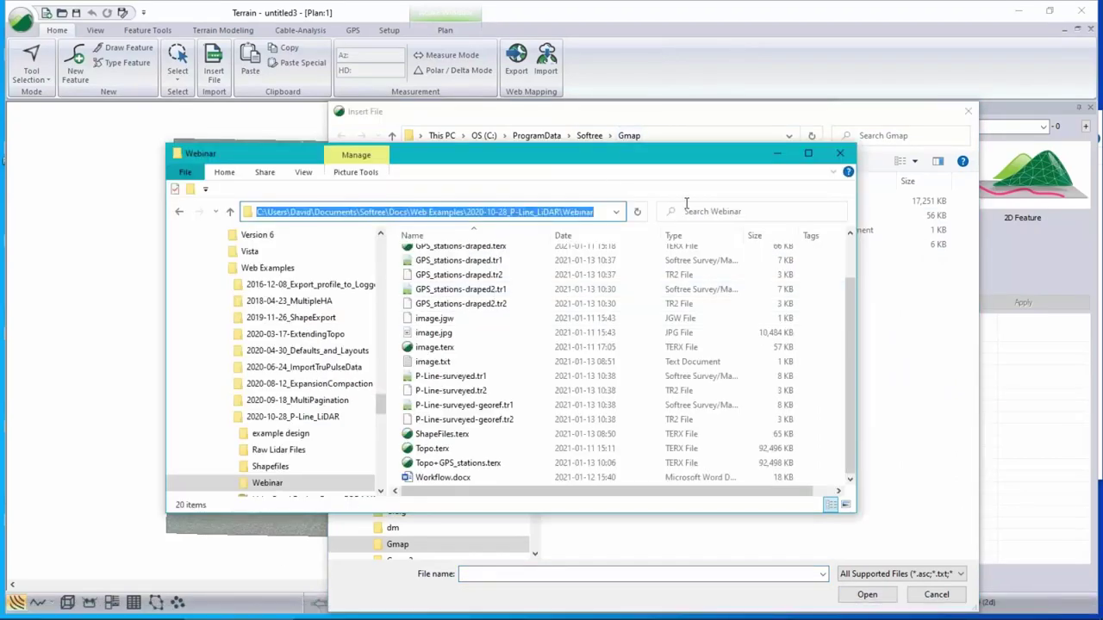
click(676, 137)
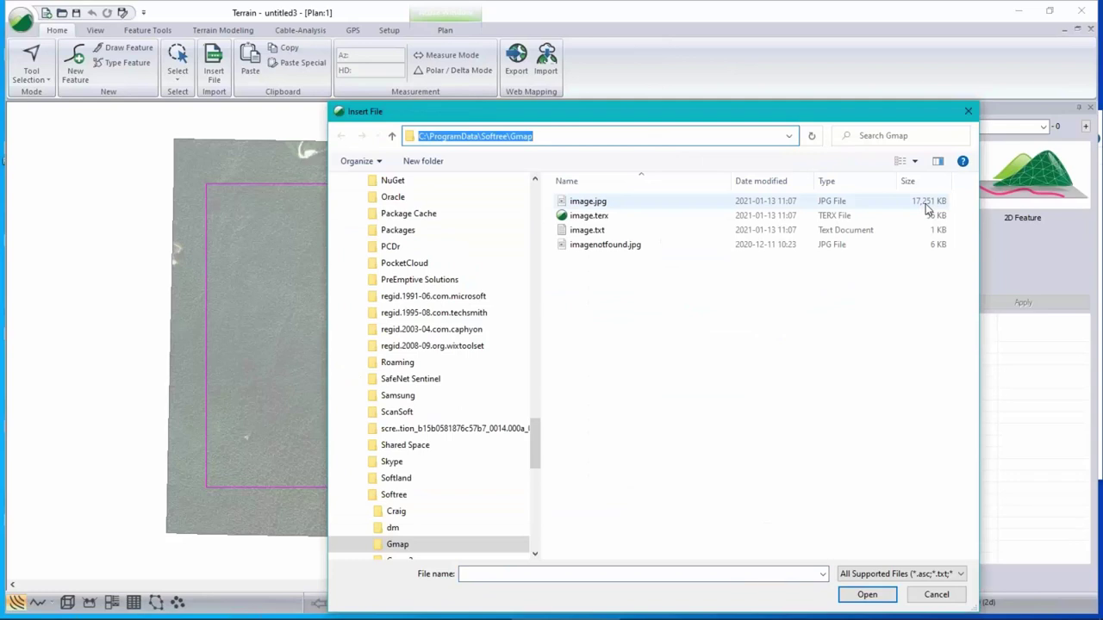
key(ctrl+v)
key(Return)
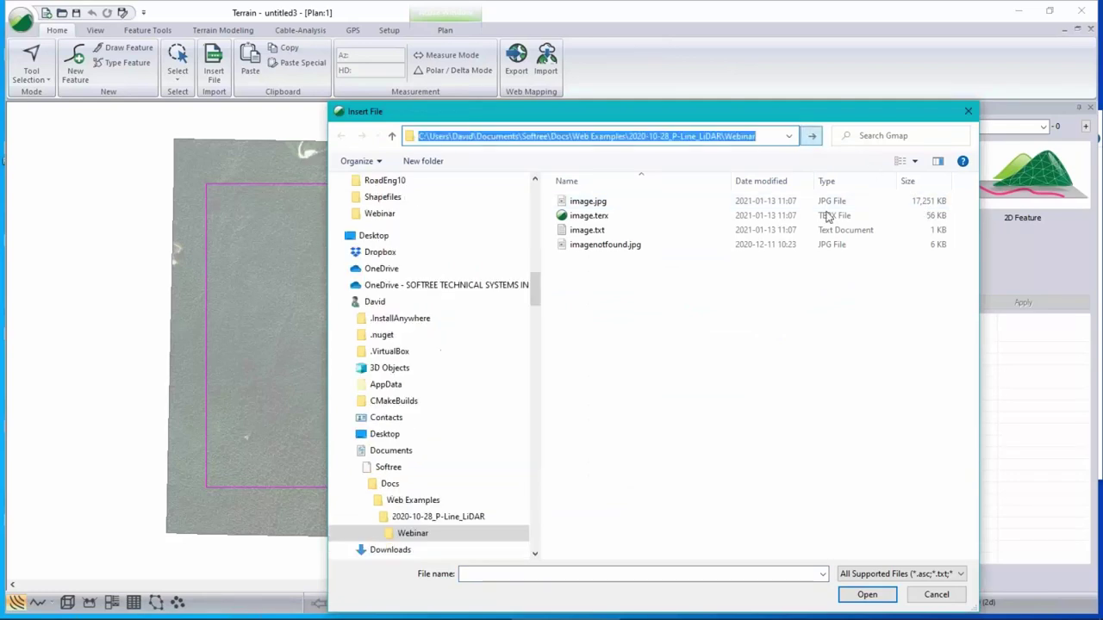
click(624, 135)
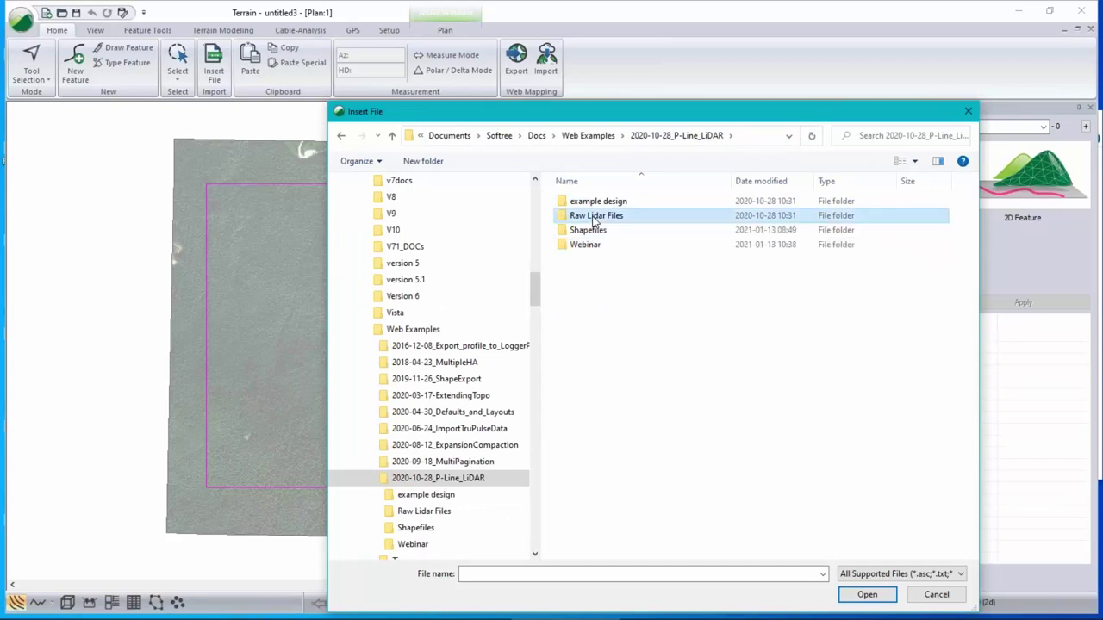
- Open all four LAS files (082L088432ne, nw, se and sw) from the Raw Lidar Files folder for insertion
double_click(594, 217)
click(627, 202)
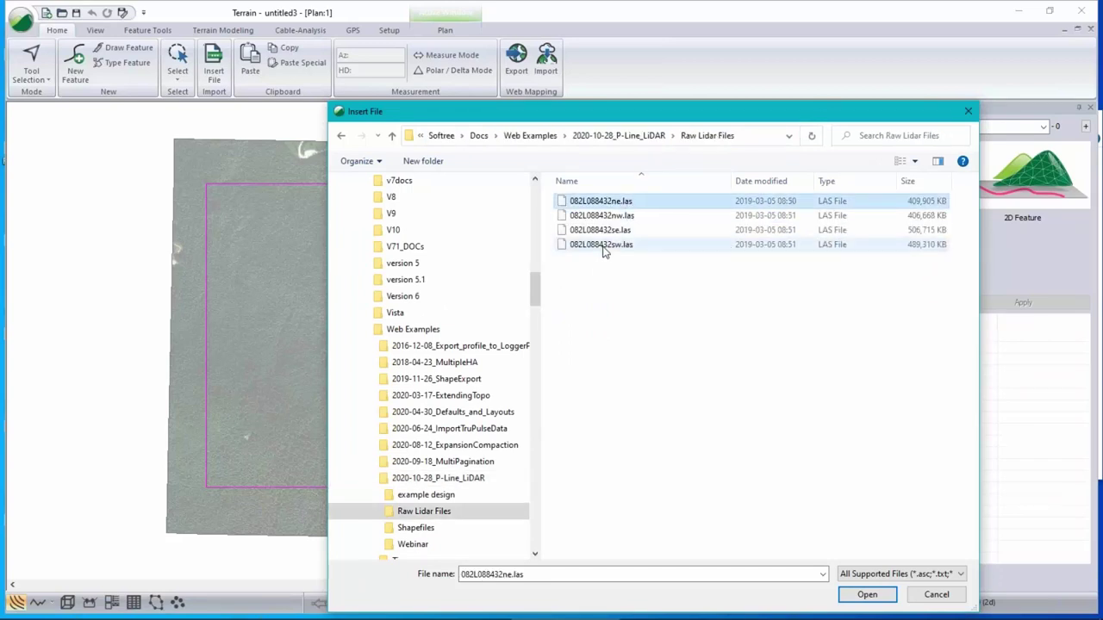
shift+click(603, 245)
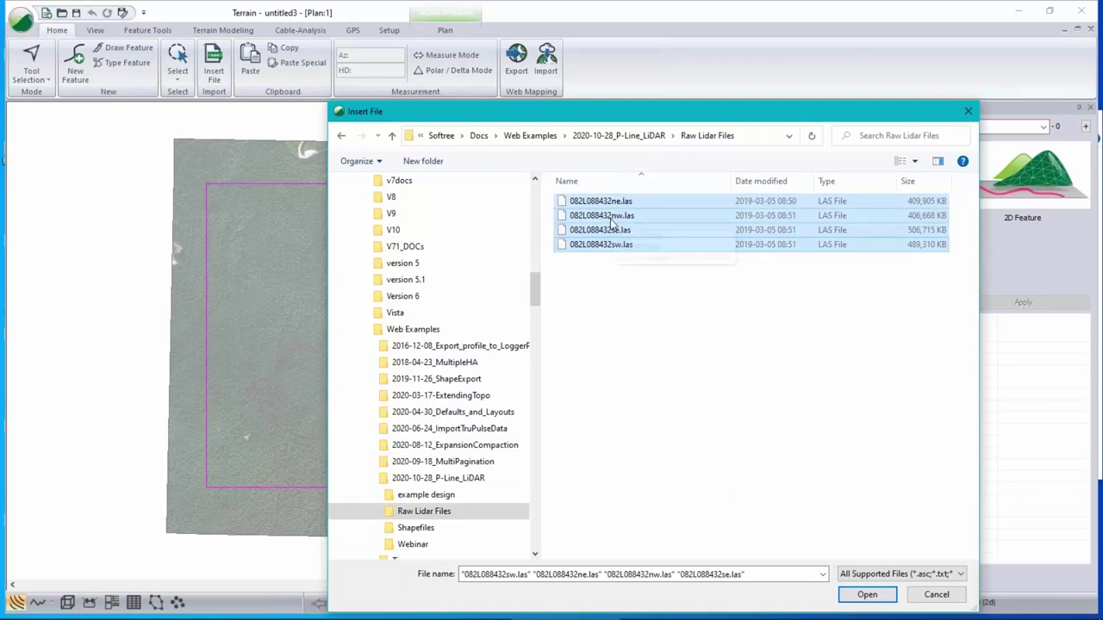
click(917, 576)
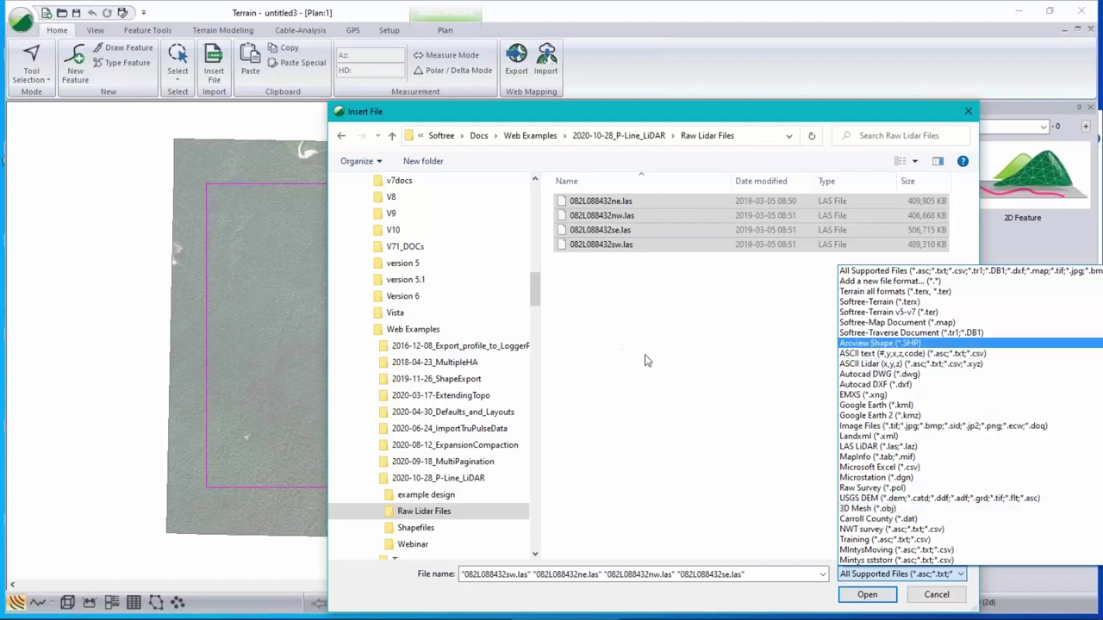
click(692, 108)
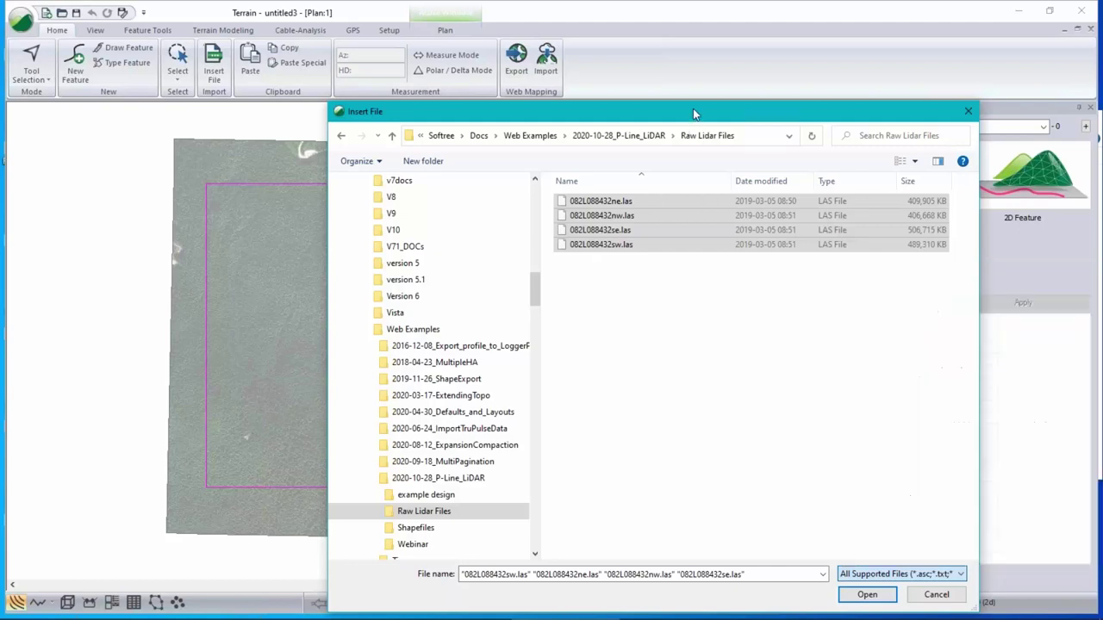
click(867, 595)
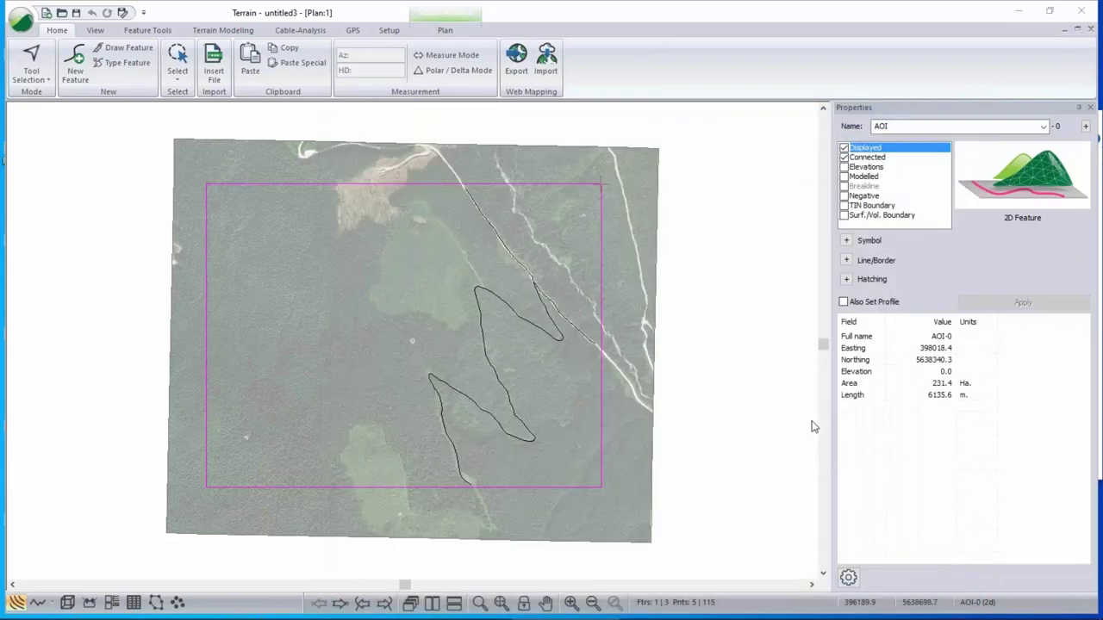
- Examine the LAS files, choose the 2: Ground point class for import, and turn off the extents border
click(532, 226)
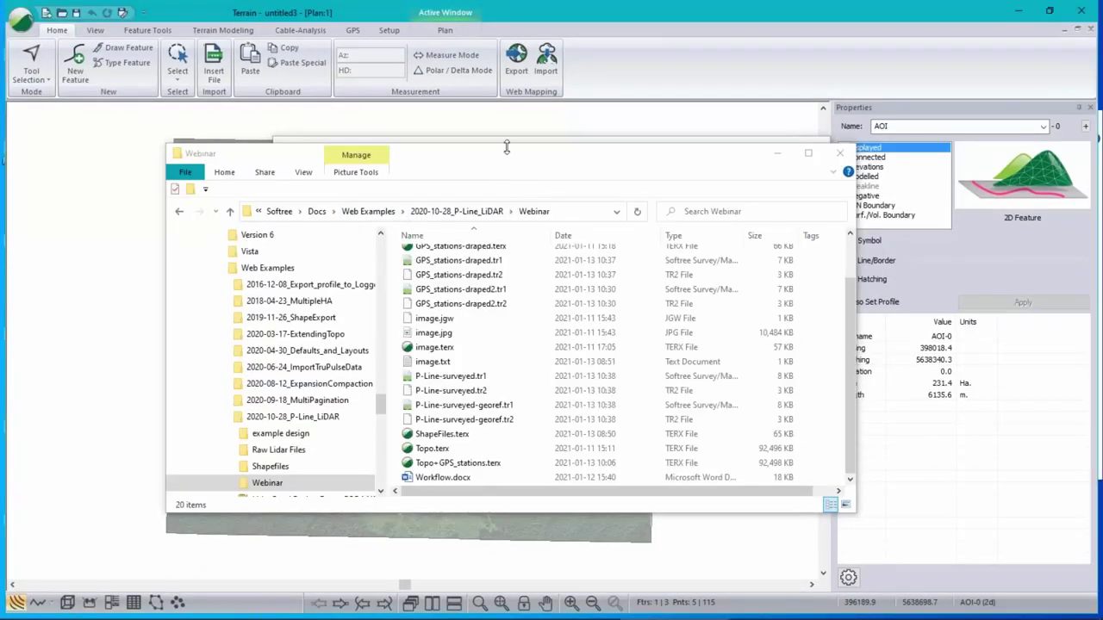
click(505, 13)
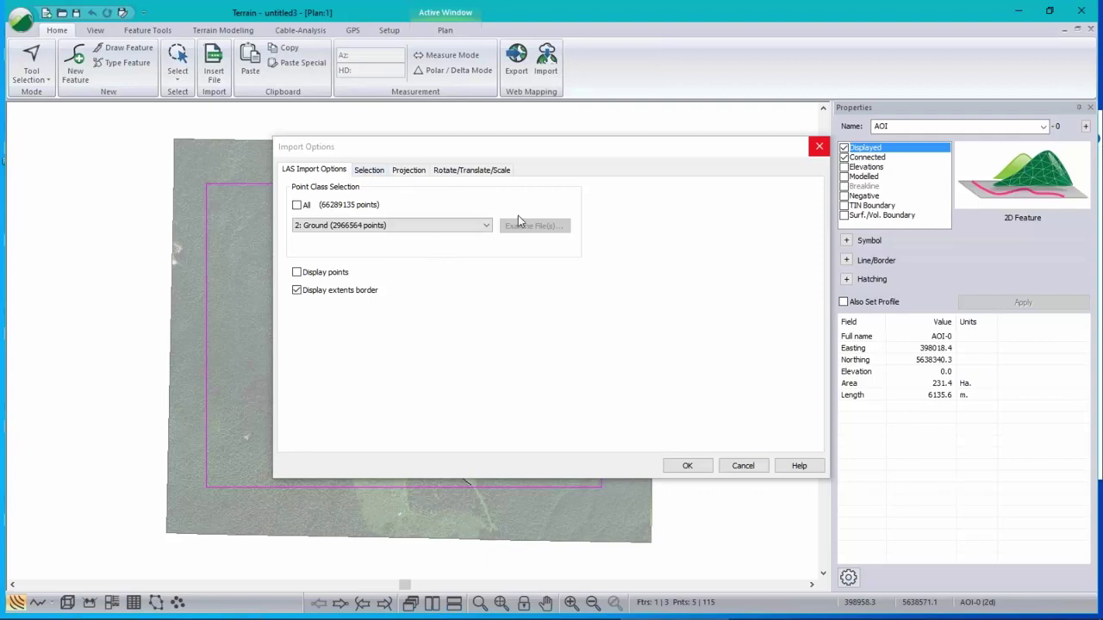
click(435, 226)
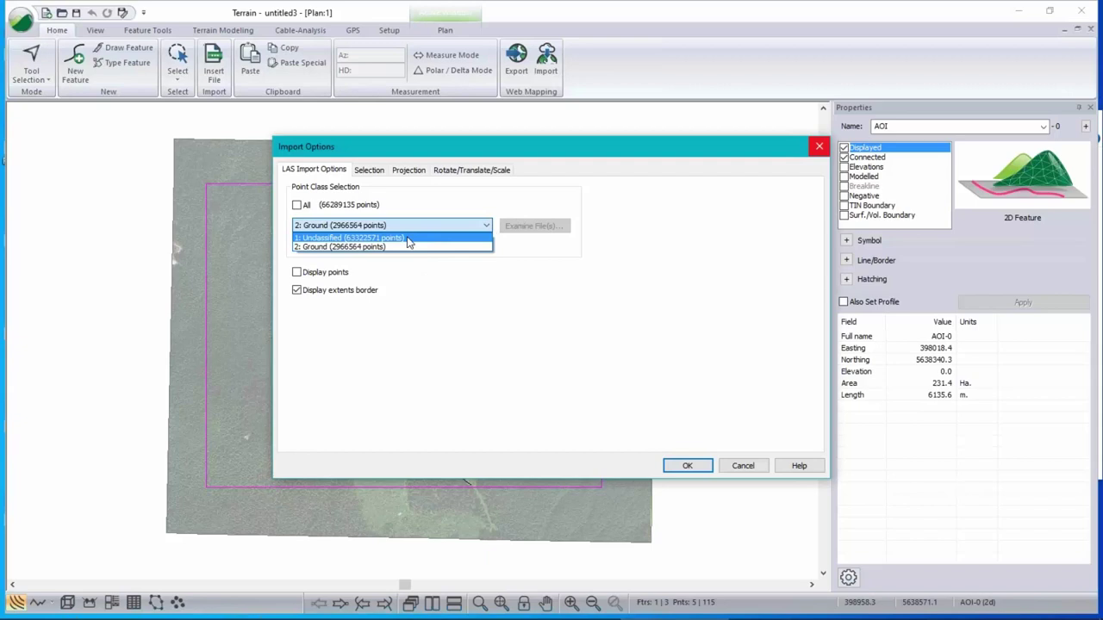
click(381, 247)
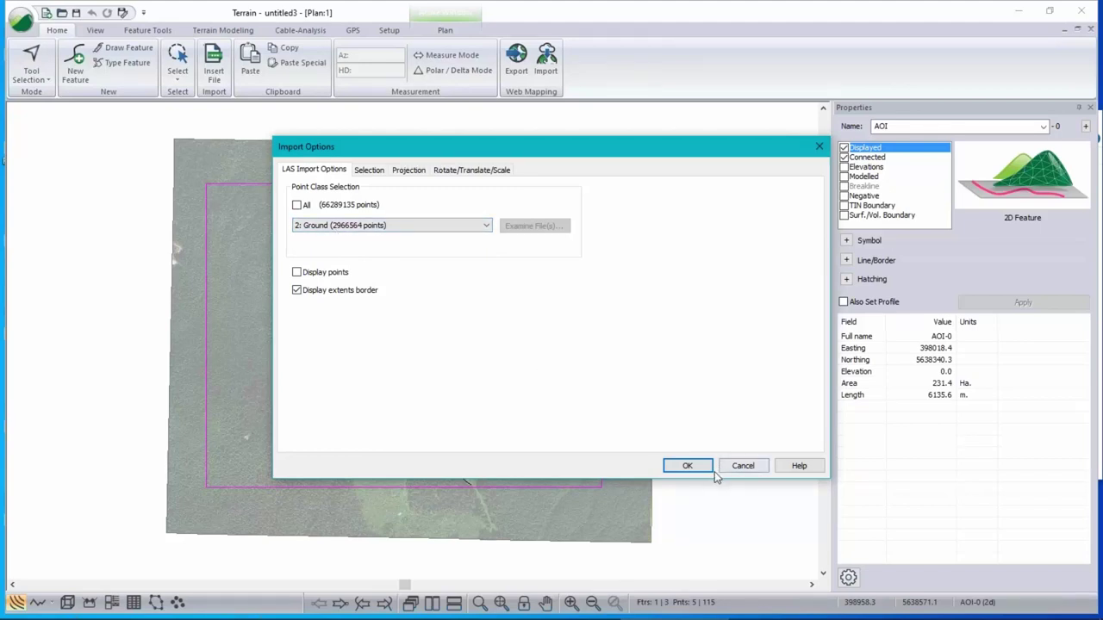
click(306, 295)
- Add a polygon filtering region to the LAS import, using the AOI-0 feature as its boundary
click(379, 170)
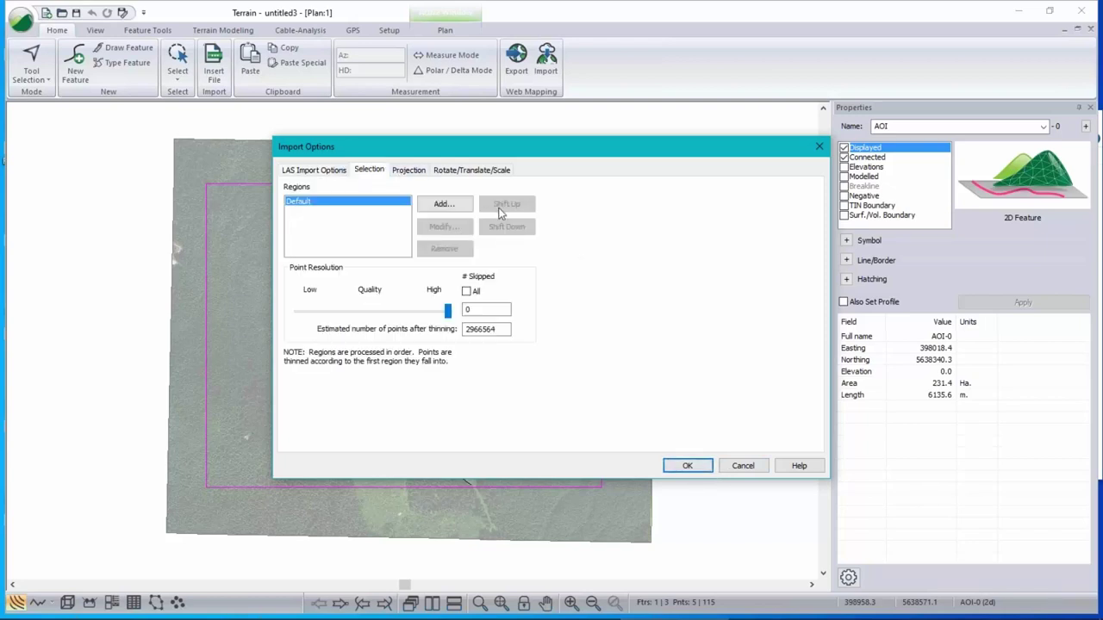
click(443, 205)
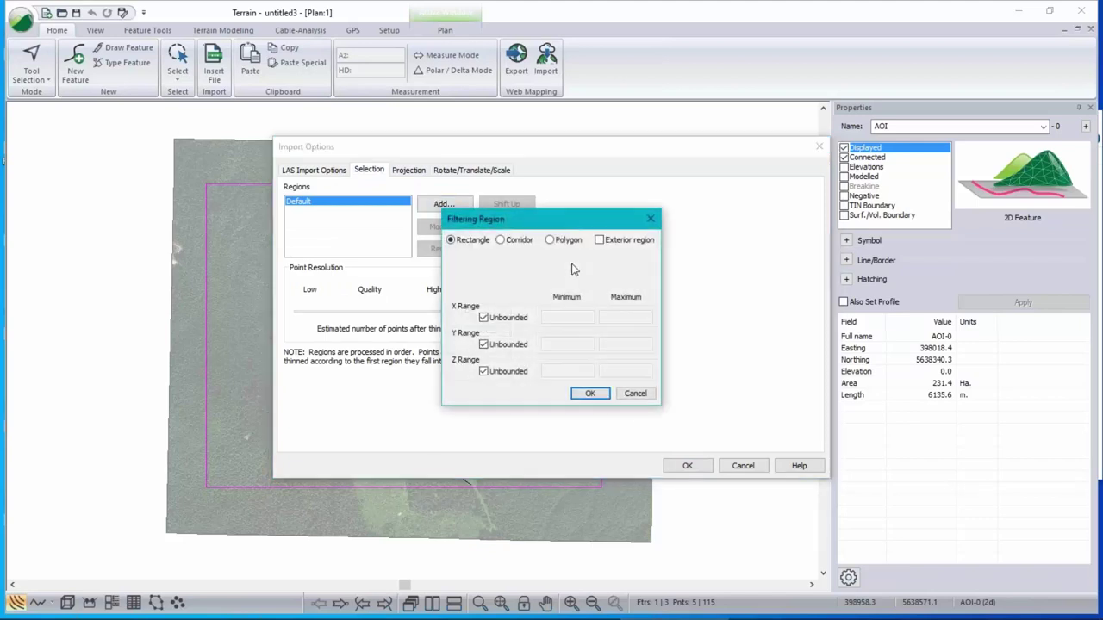
click(562, 242)
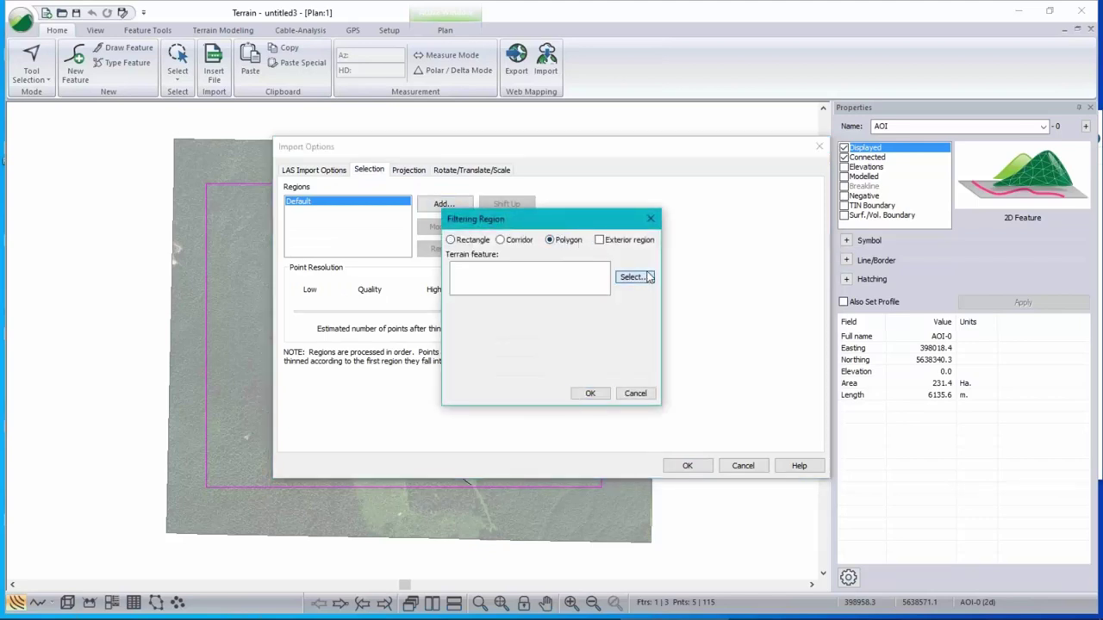
click(642, 285)
click(439, 202)
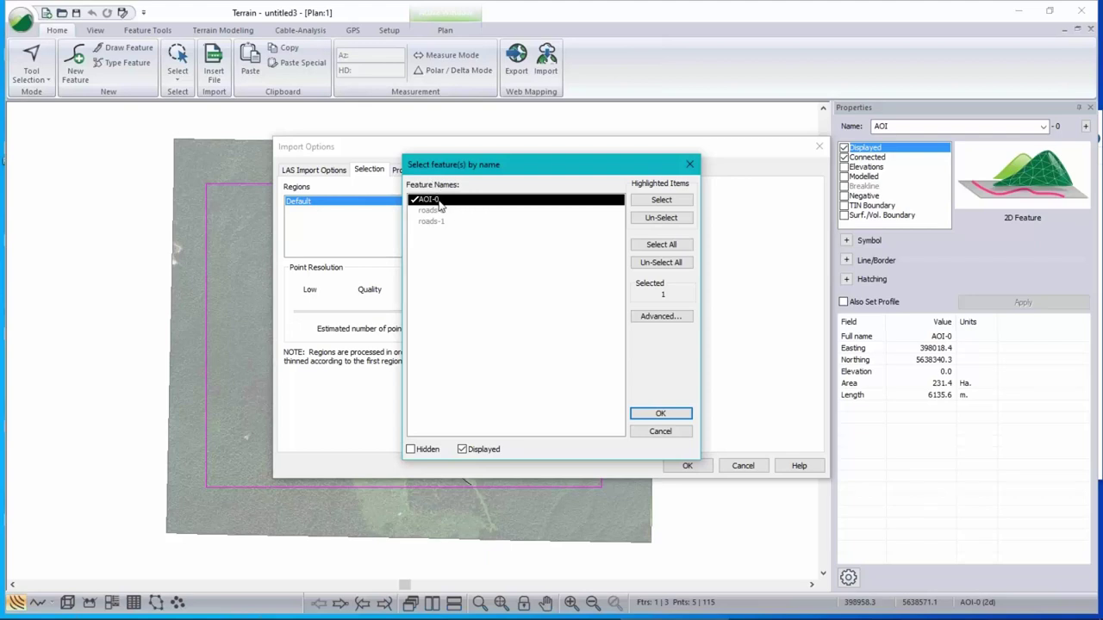
click(657, 414)
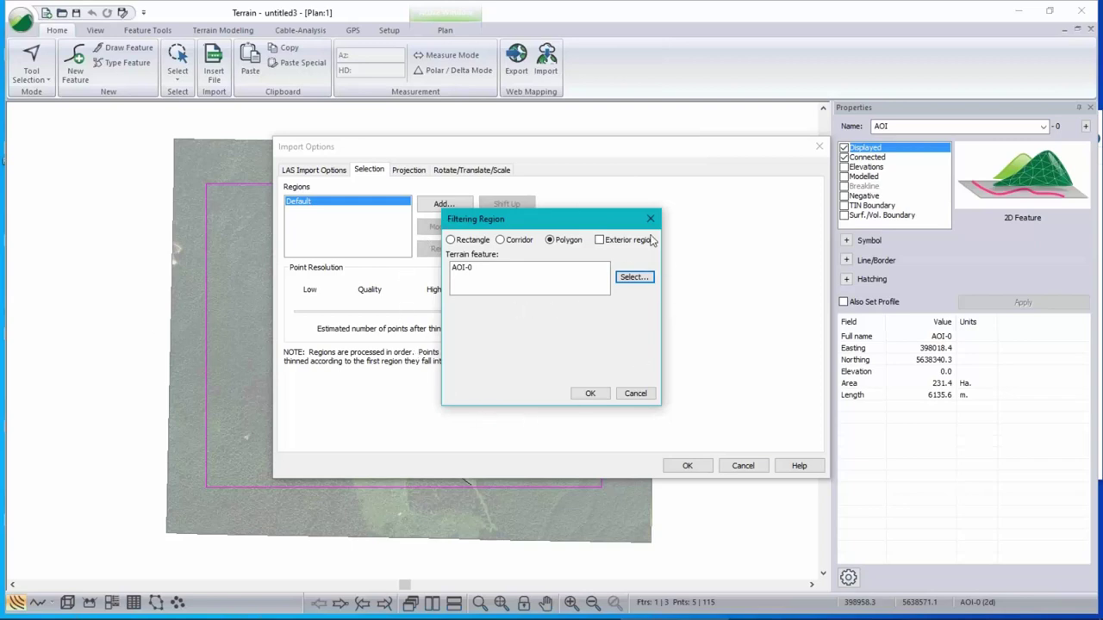
click(592, 389)
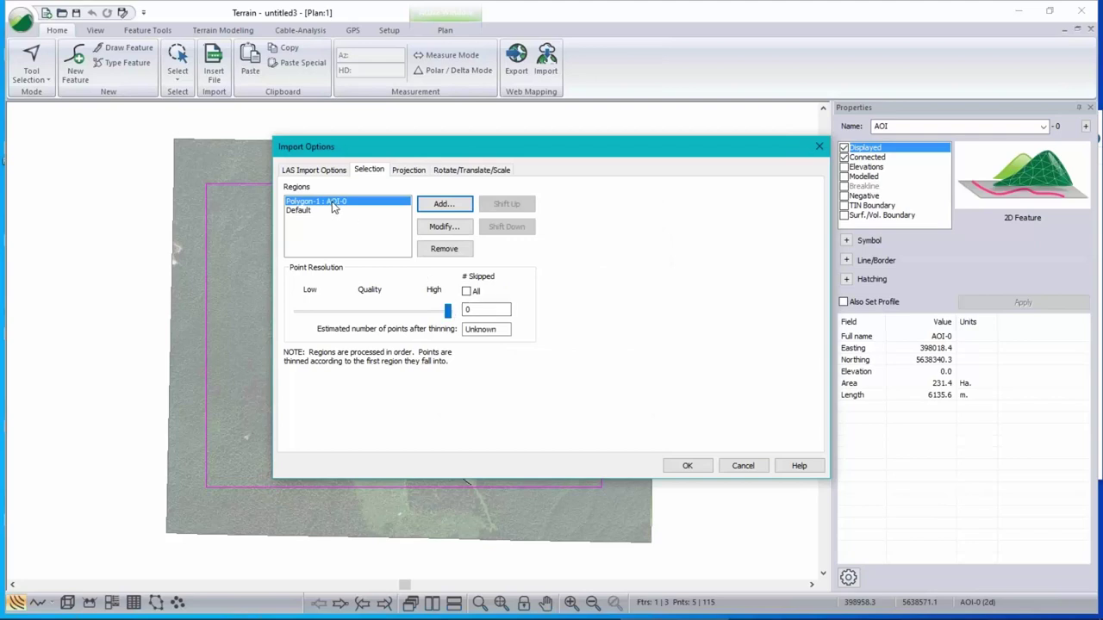
- Skip all points in the Default region and run the LAS import, continuing without coordinate conversion
click(333, 204)
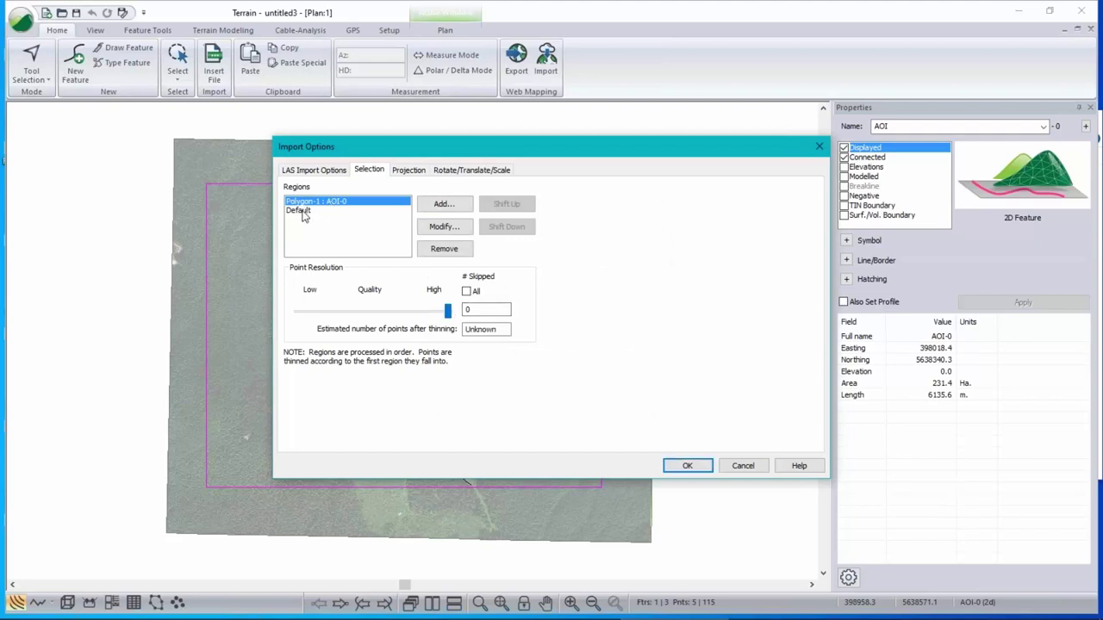
click(302, 210)
click(471, 293)
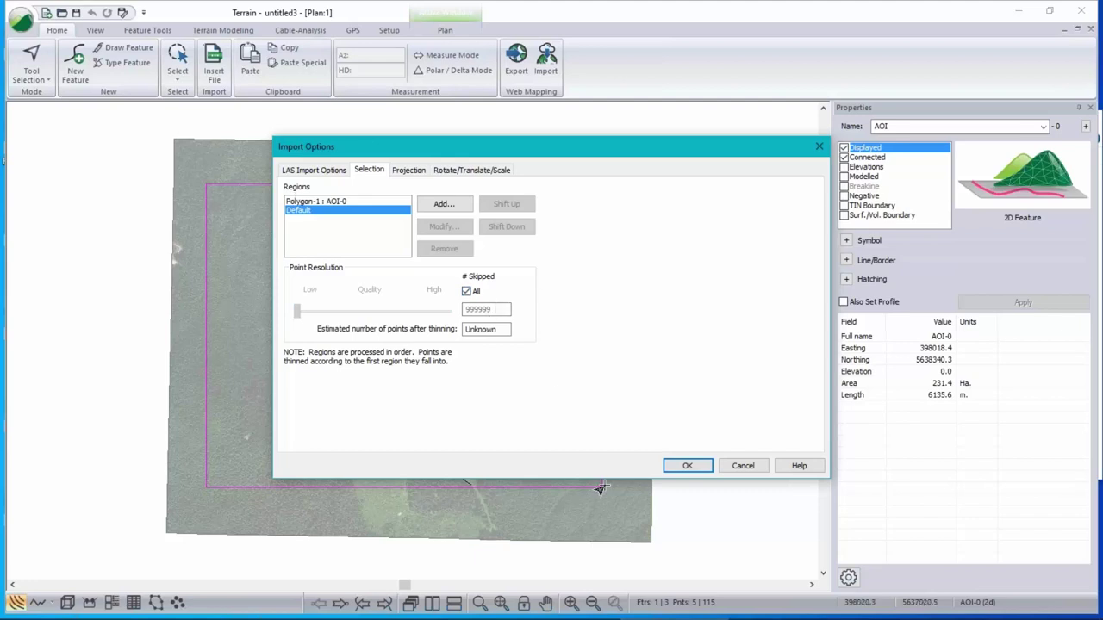
click(693, 466)
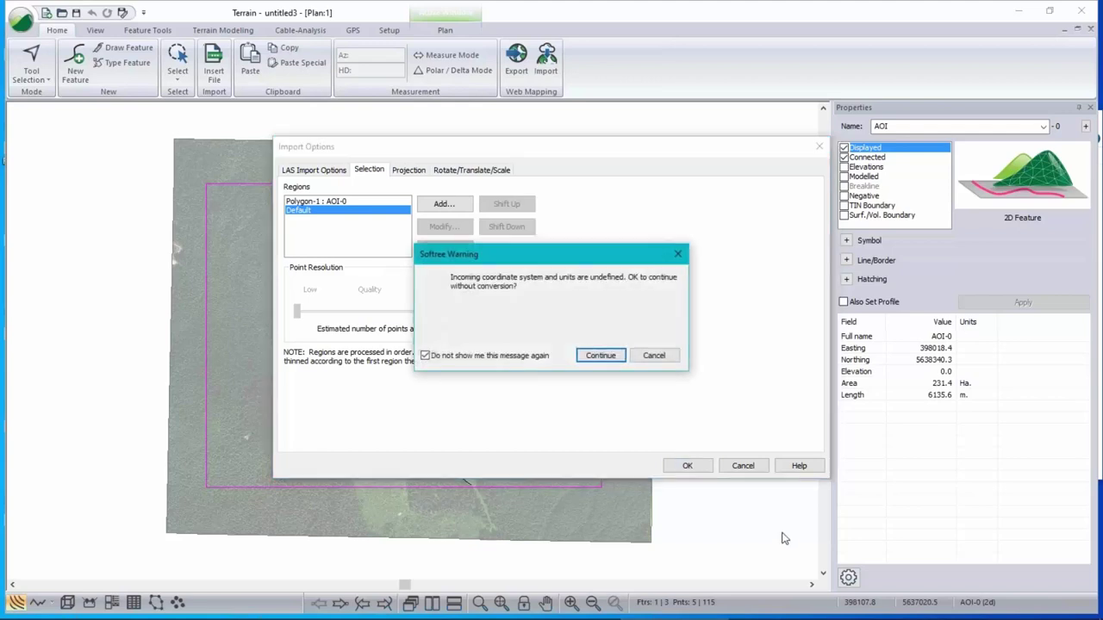
click(594, 354)
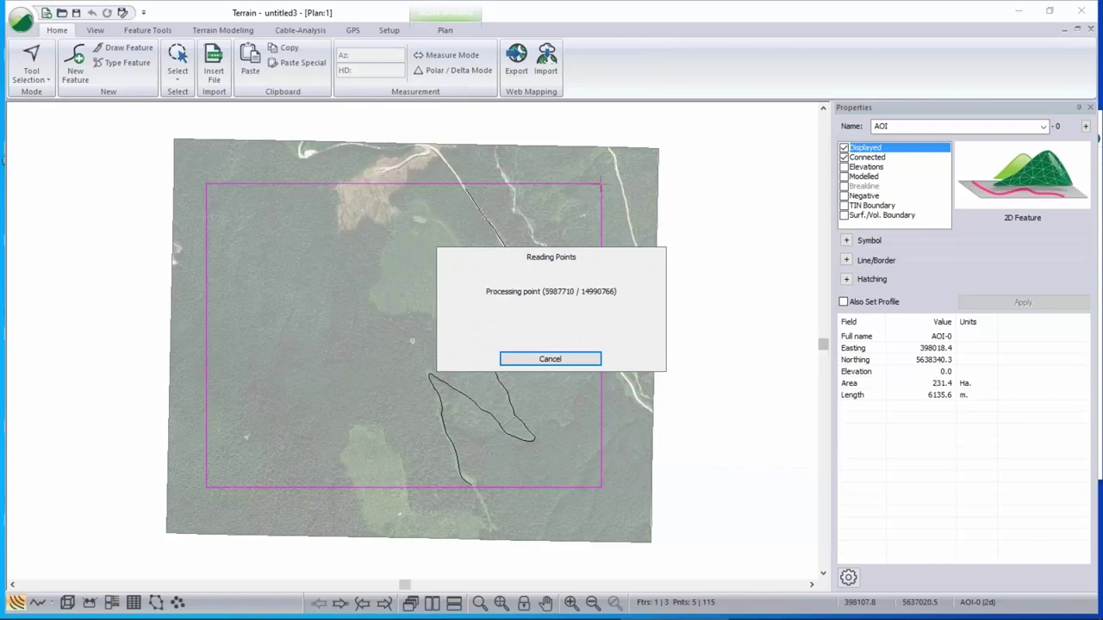
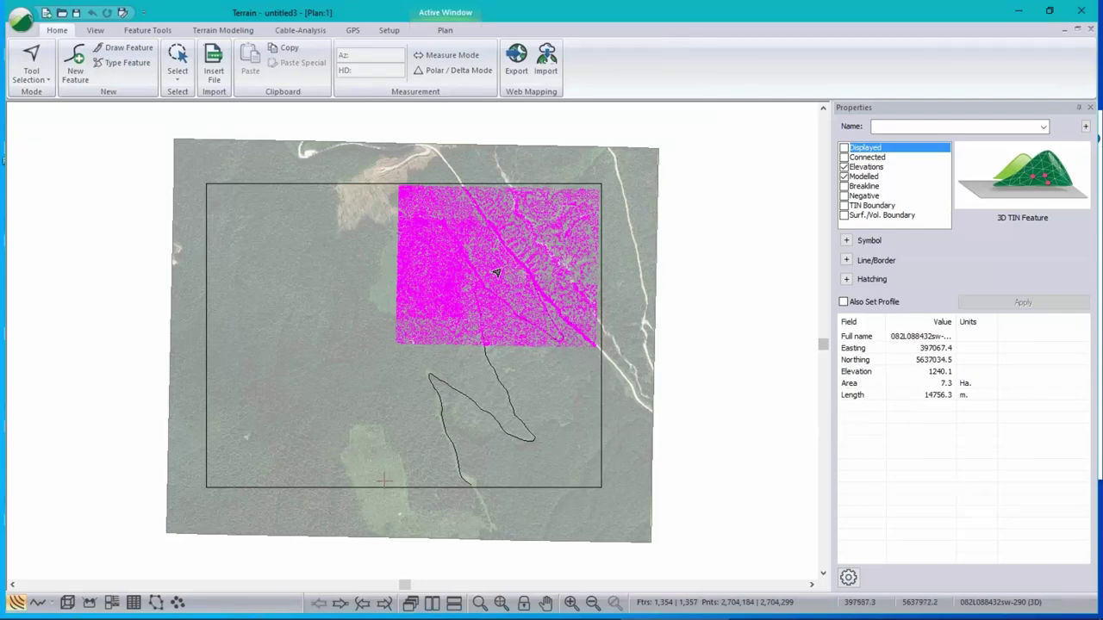
- Deselect the imported LiDAR points and start a TIN and contour calculation with a maximum triangle side length of 10
scroll(480, 262, up, 1)
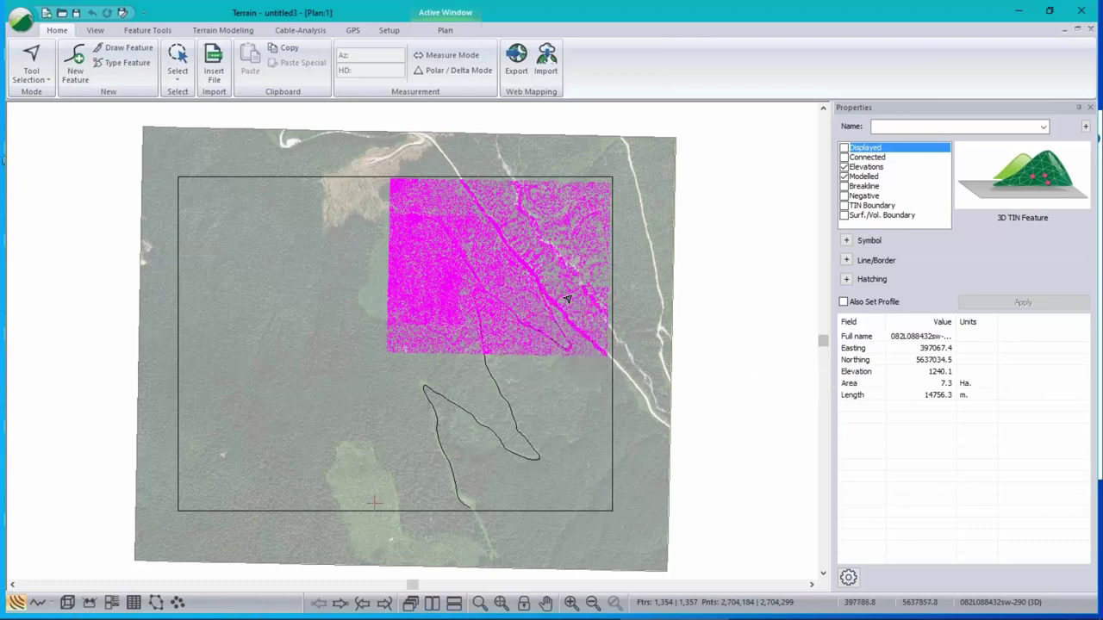
click(738, 321)
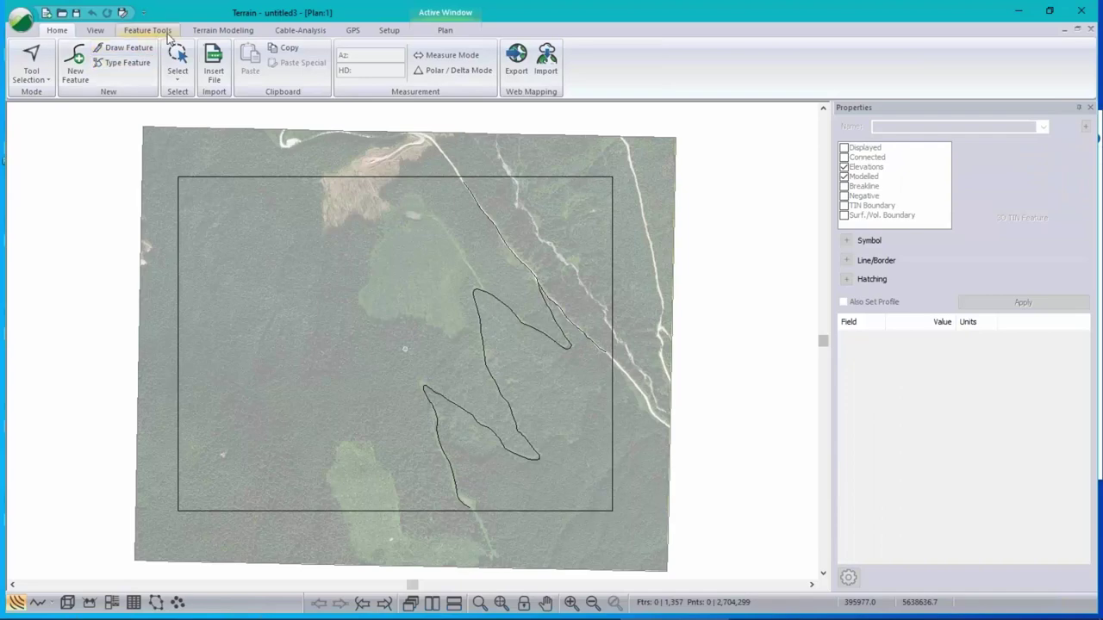
click(223, 30)
click(28, 60)
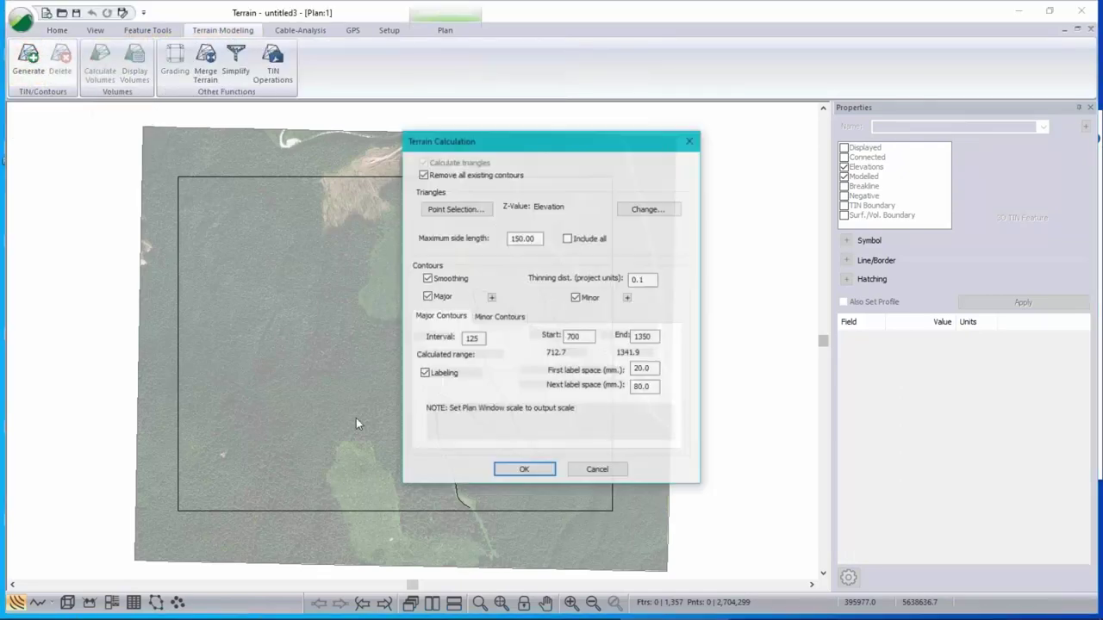
click(540, 238)
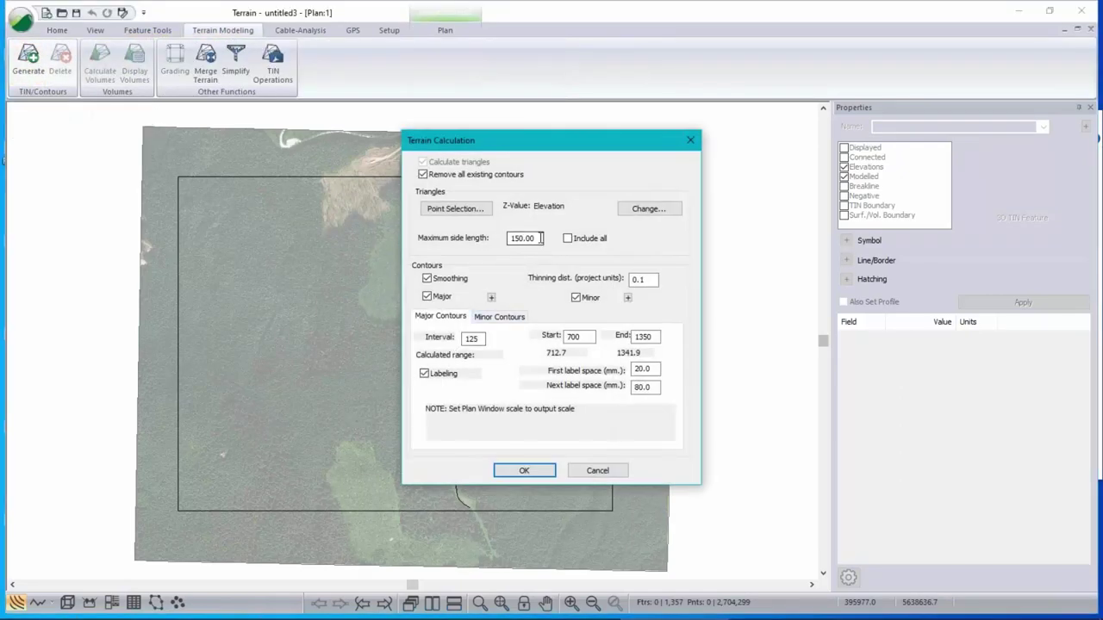
double_click(540, 238)
text(10)
click(524, 234)
- Generate the terrain model with unlabelled major contours at an interval of 50 and minor contours at 10
double_click(482, 338)
text(50)
click(424, 373)
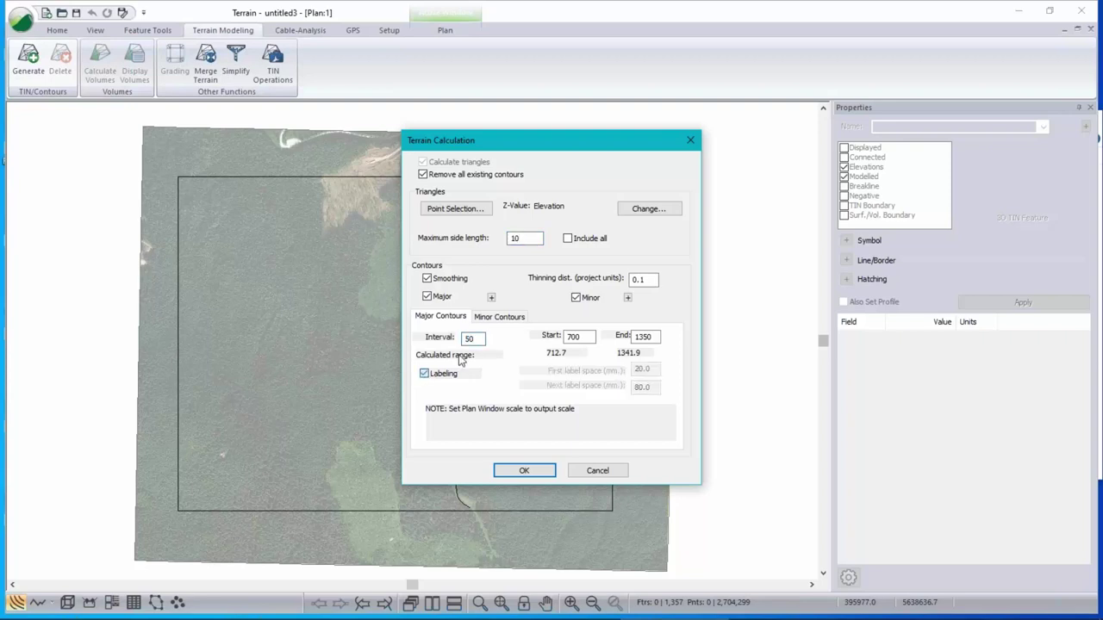
click(500, 316)
double_click(483, 338)
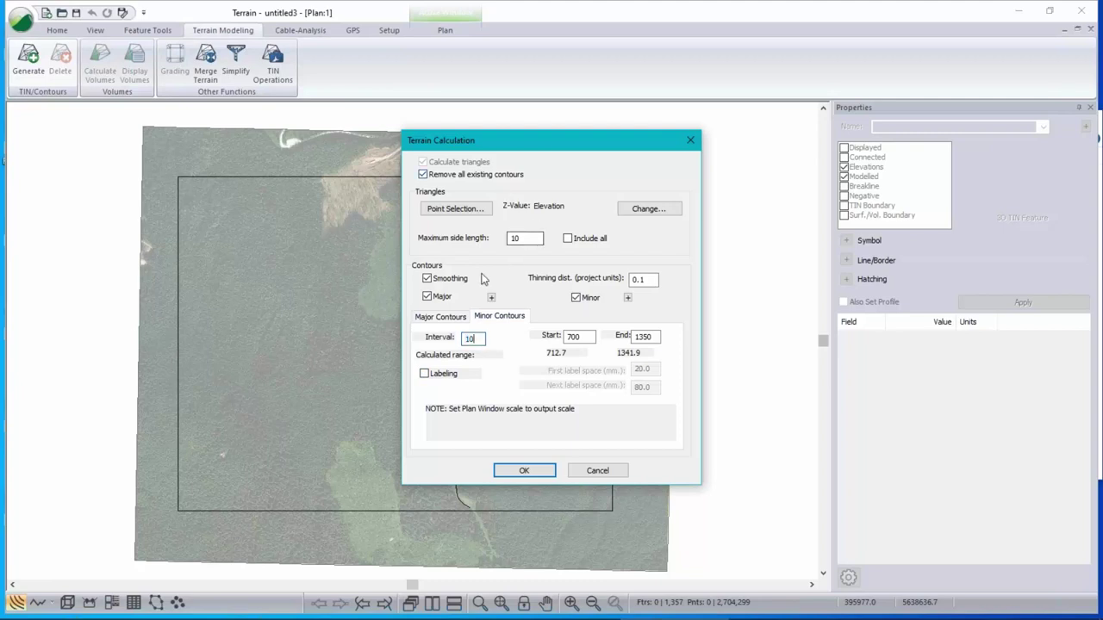
click(522, 473)
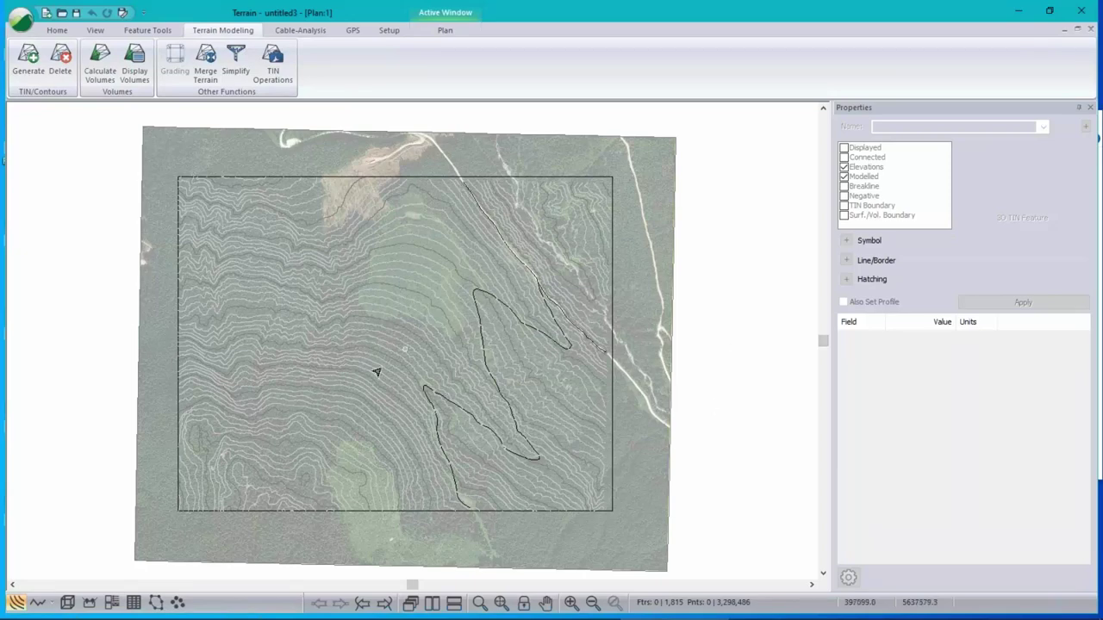
- Open a 3D view of the generated terrain model
mouse_move(386, 372)
mouse_move(359, 490)
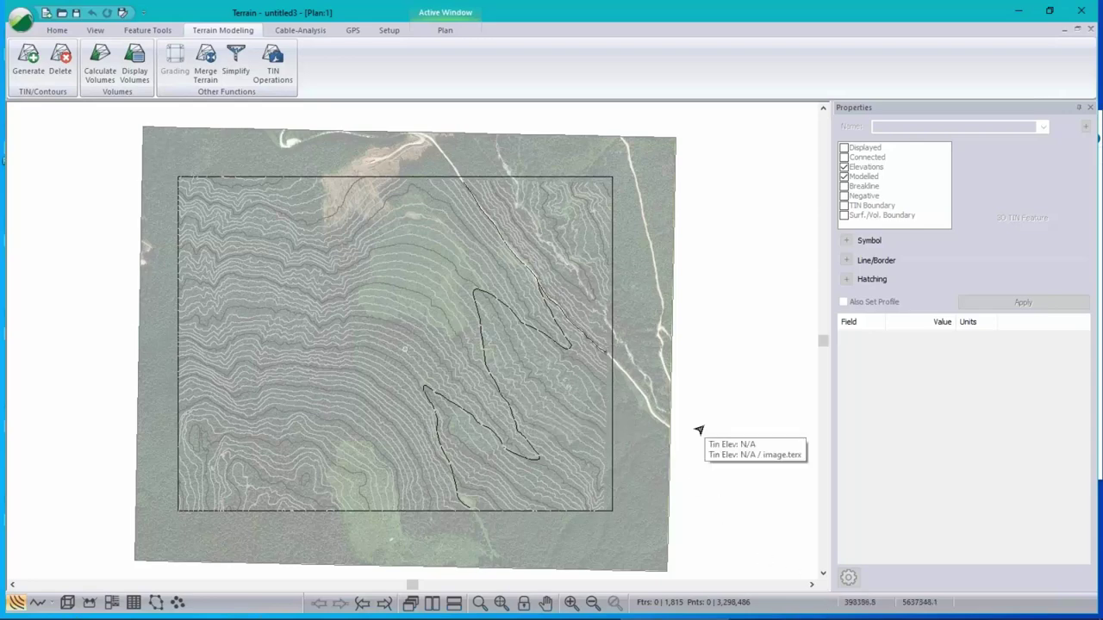
click(67, 602)
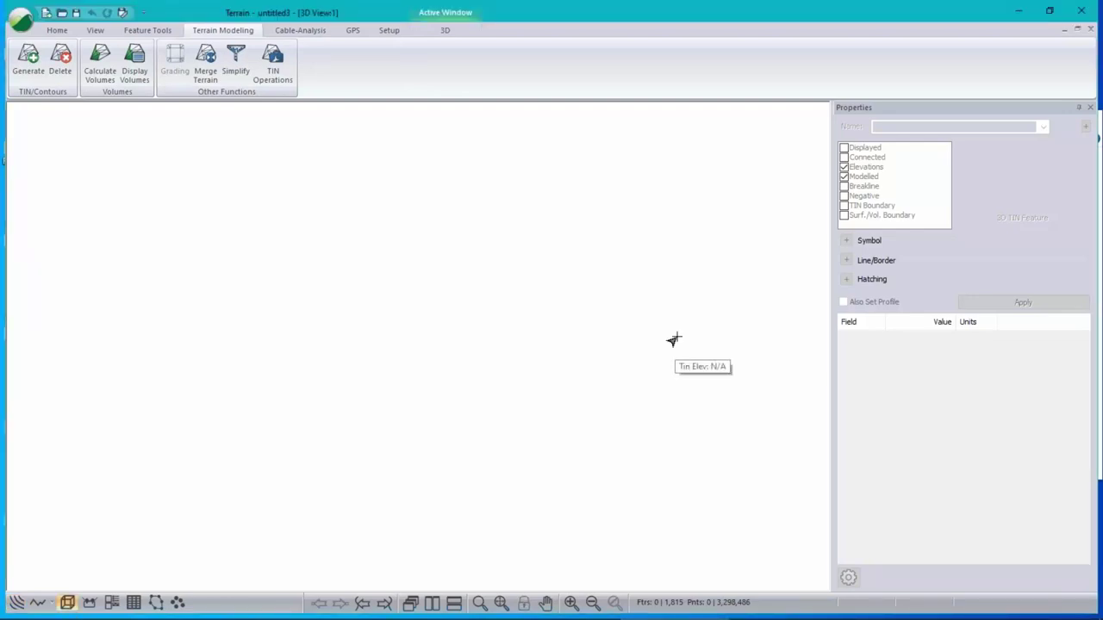
- Arrange the 3D and plan views side by side and select a contour line on the 3D surface near the lower road
click(431, 603)
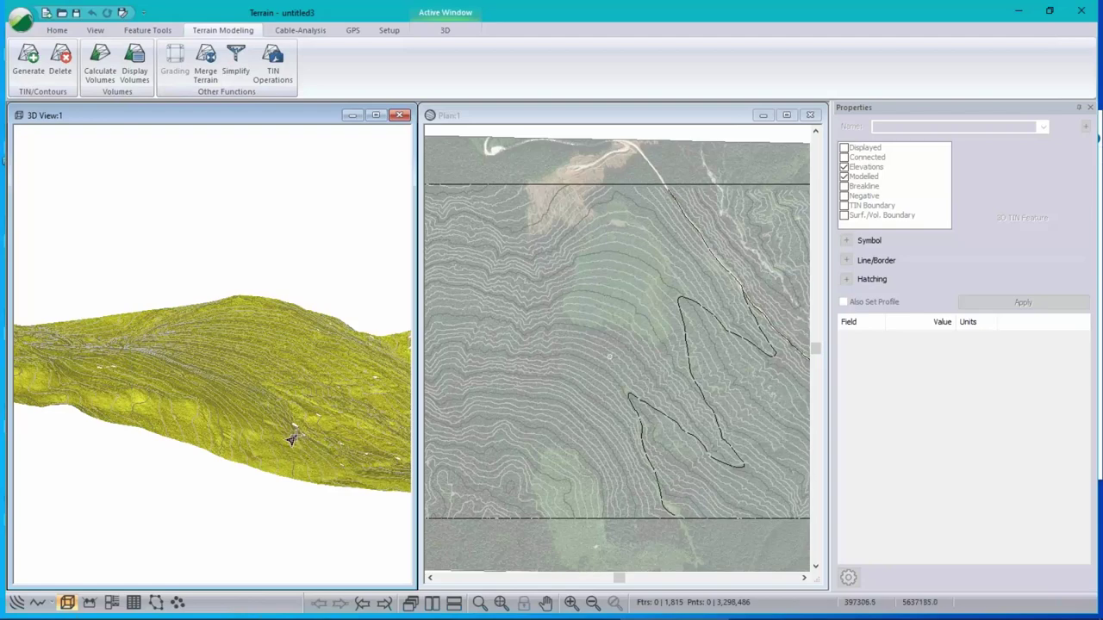
scroll(291, 439, up, 2)
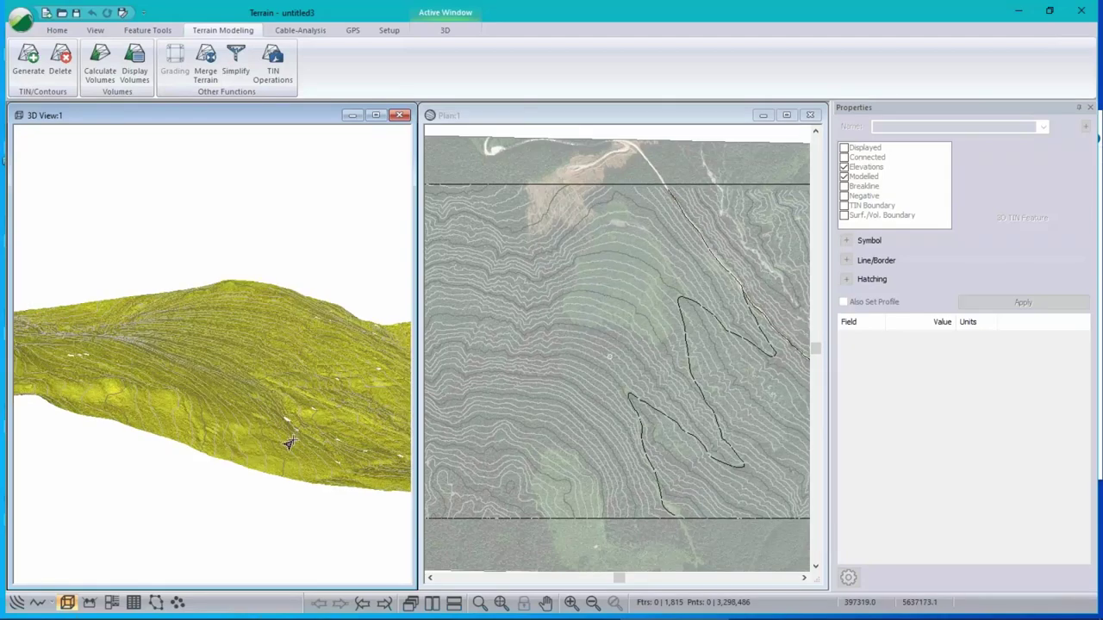
scroll(291, 441, up, 2)
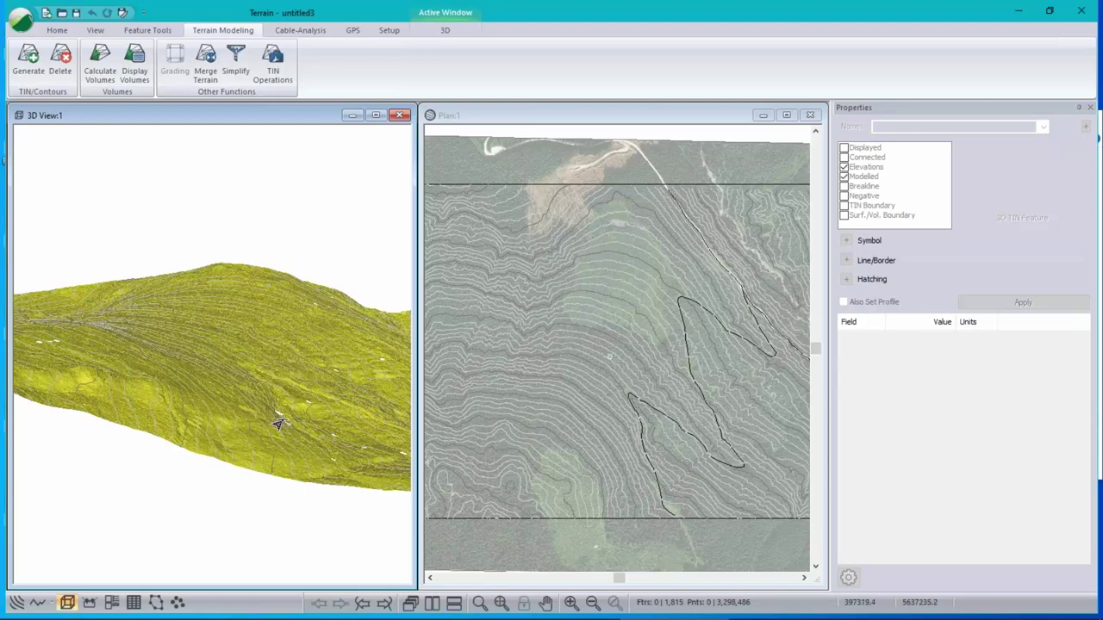
click(275, 420)
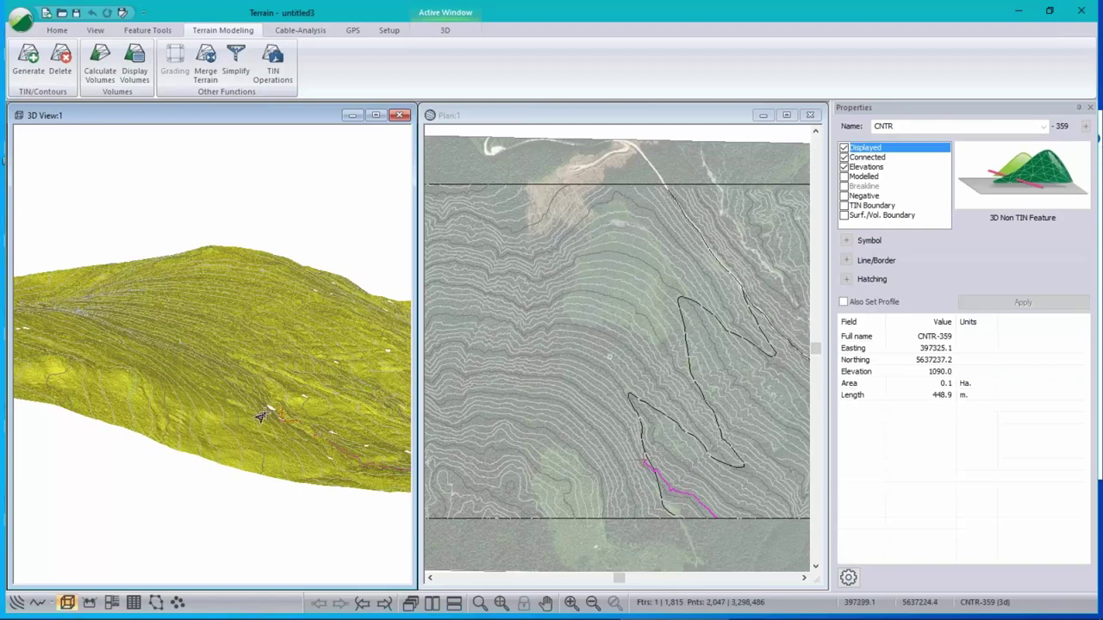
scroll(258, 417, up, 5)
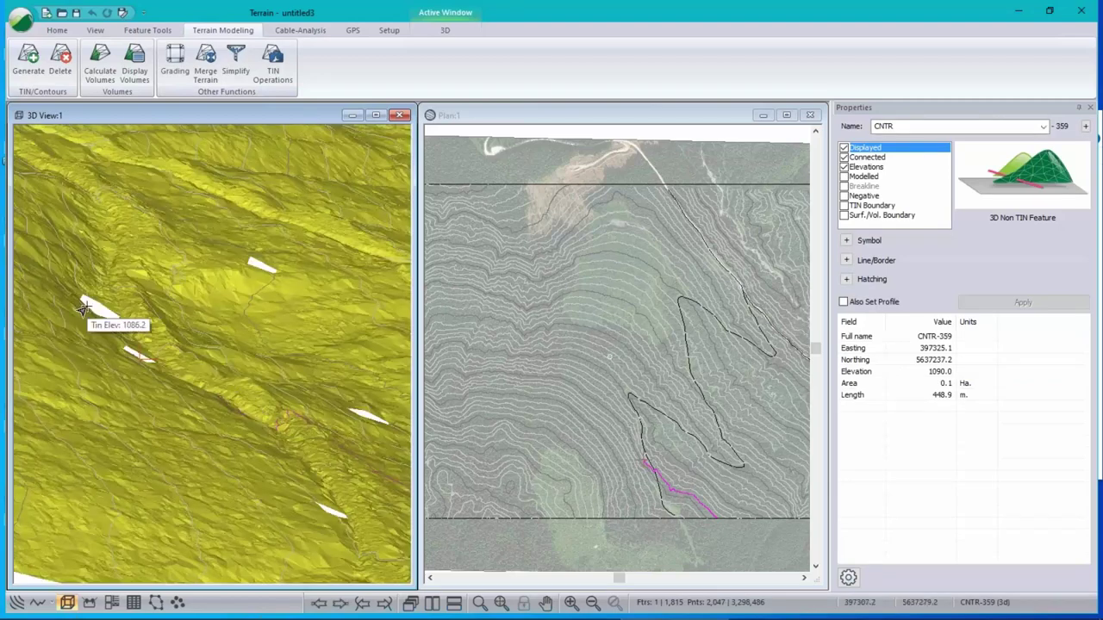
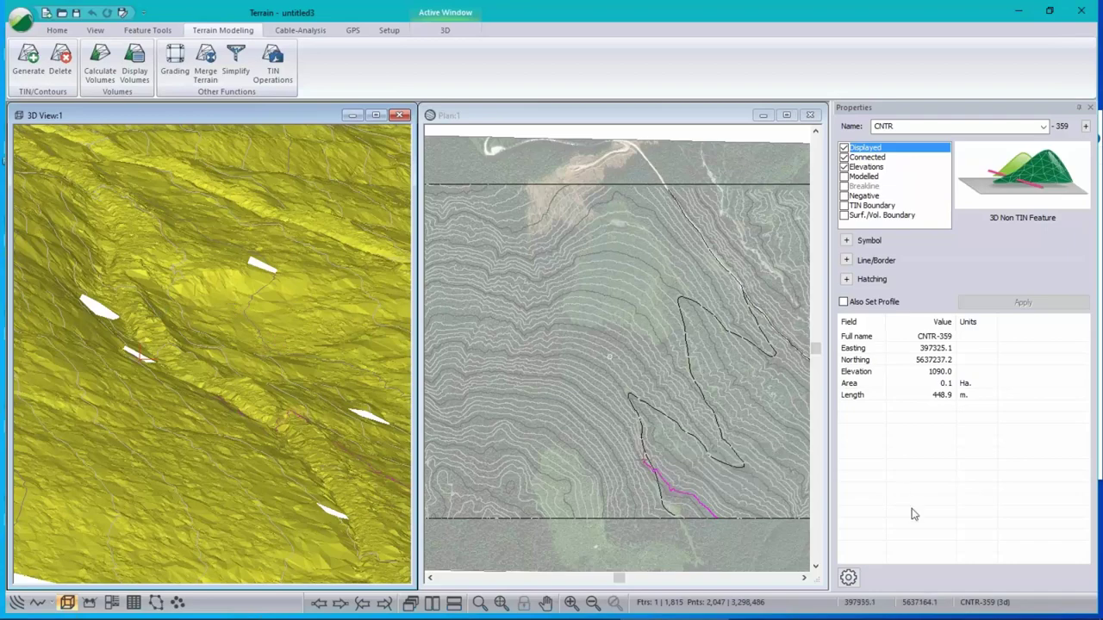
- Select the existing road line in the plan view and examine the matching stretch of terrain in the 3D view
click(722, 130)
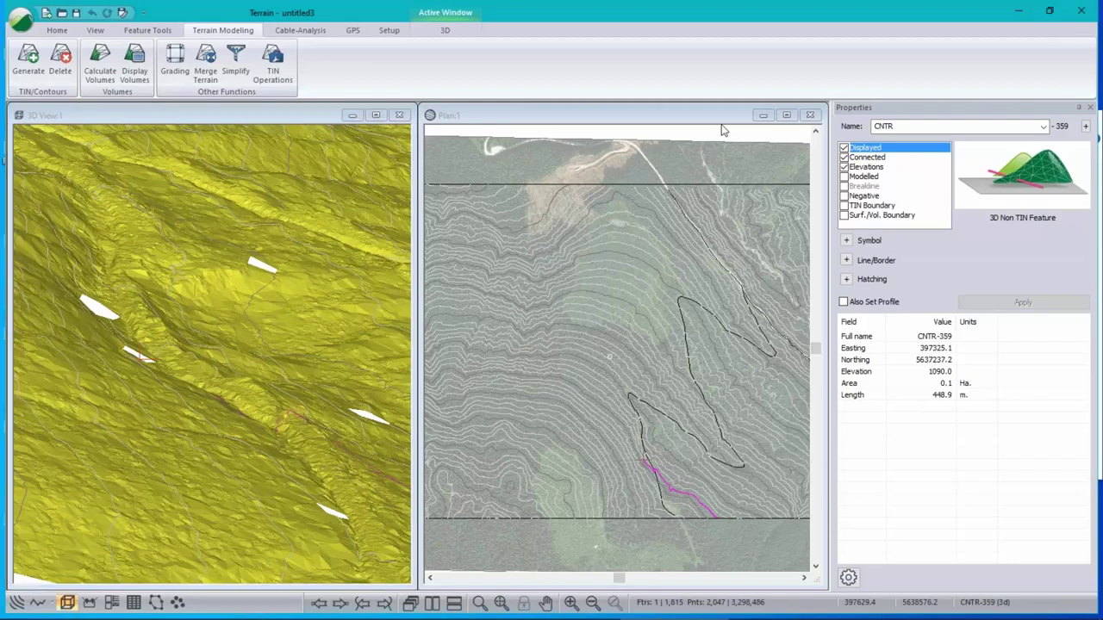
scroll(721, 278, up, 5)
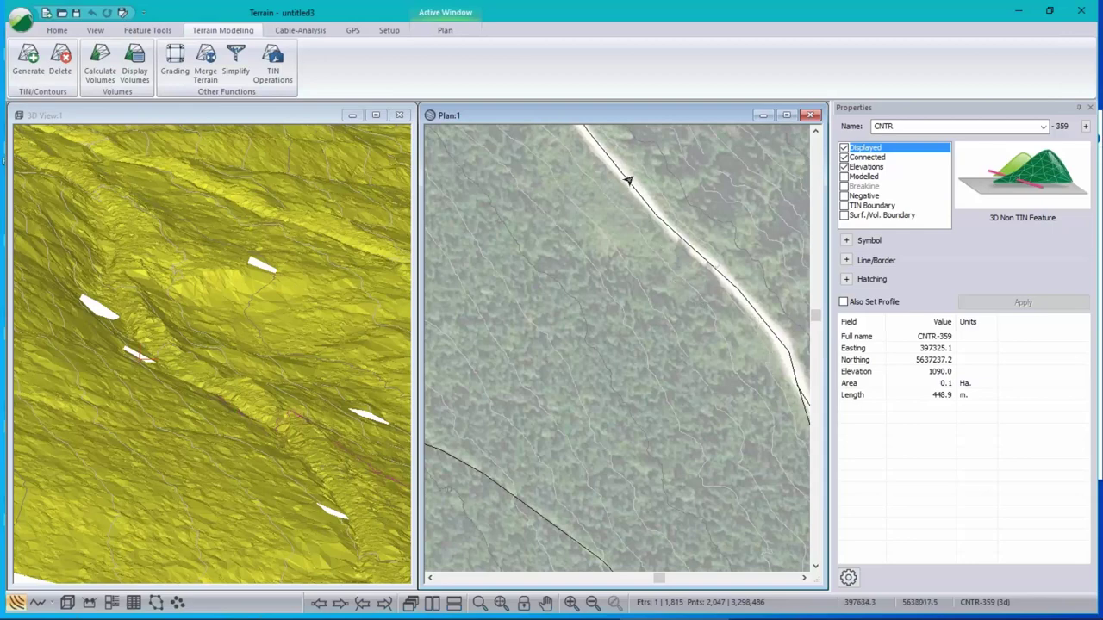
click(719, 277)
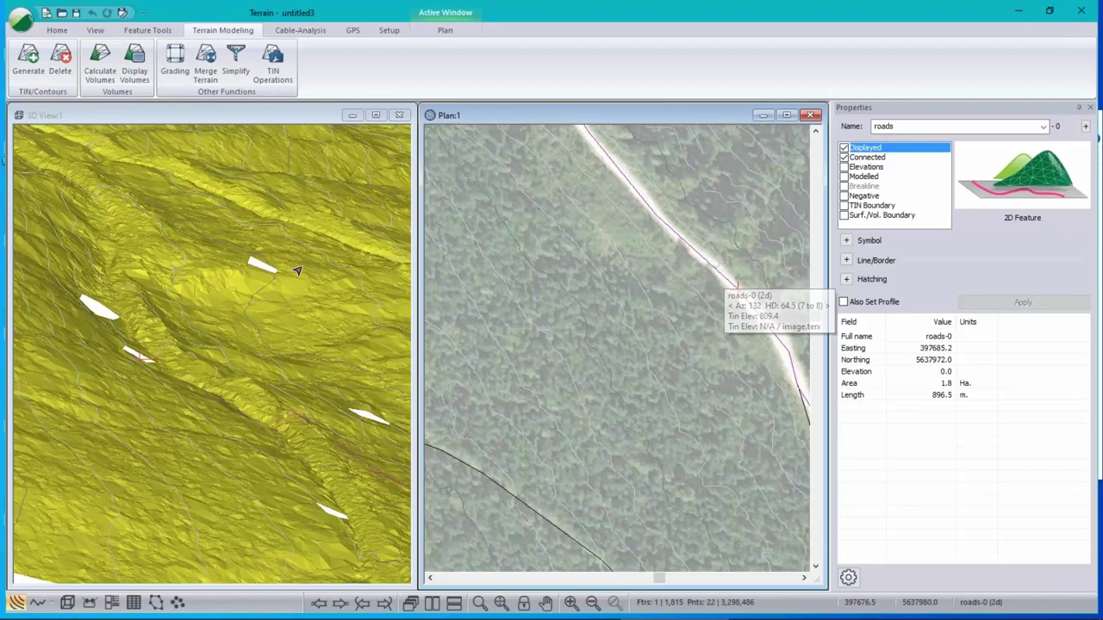
click(141, 393)
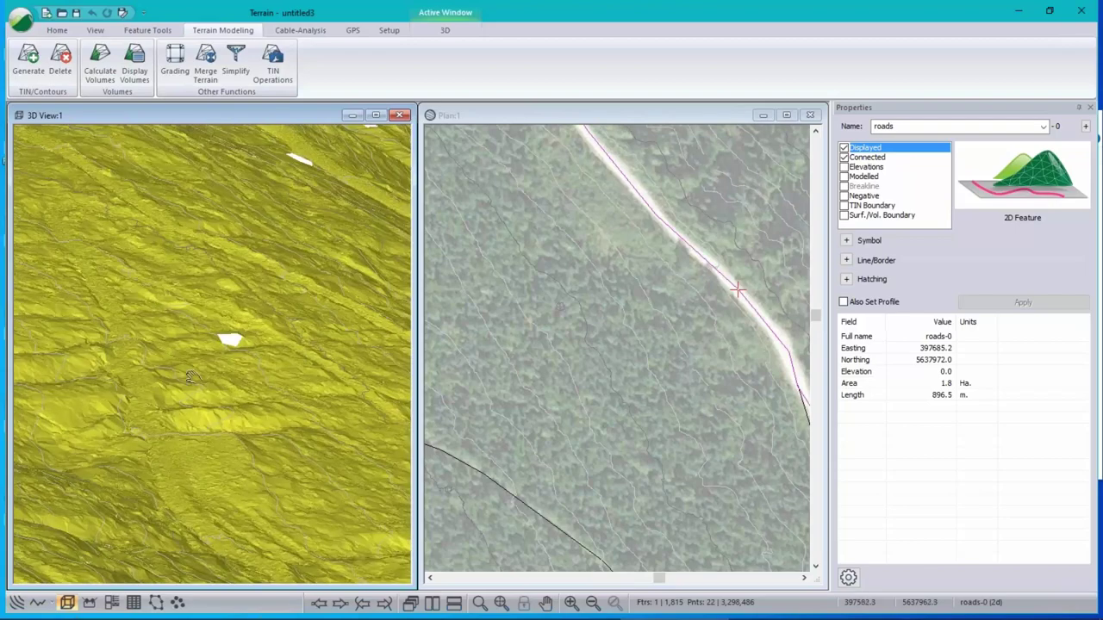
drag(136, 274, 118, 247)
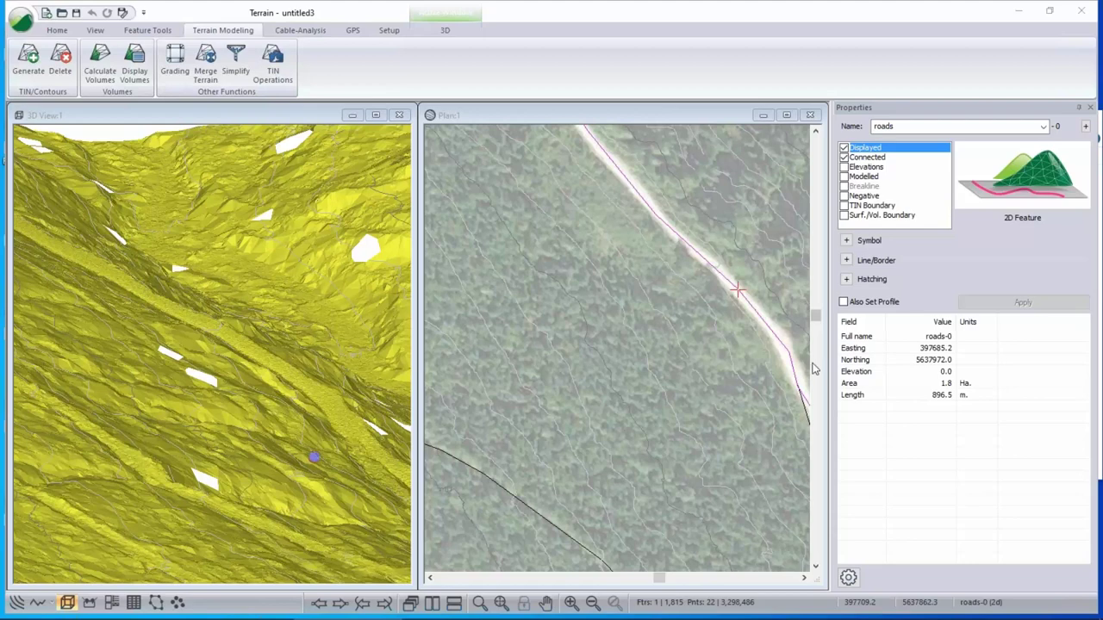
- Examine the switchback road line against the contours and imagery in the plan view
middle_drag(611, 399, 590, 357)
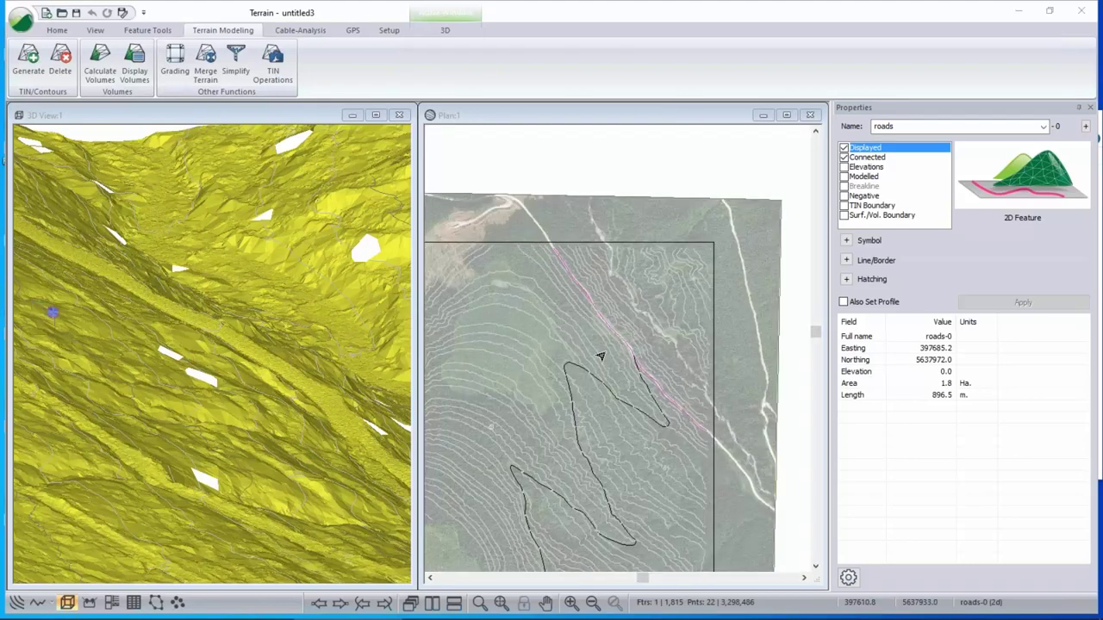
middle_drag(606, 509, 726, 398)
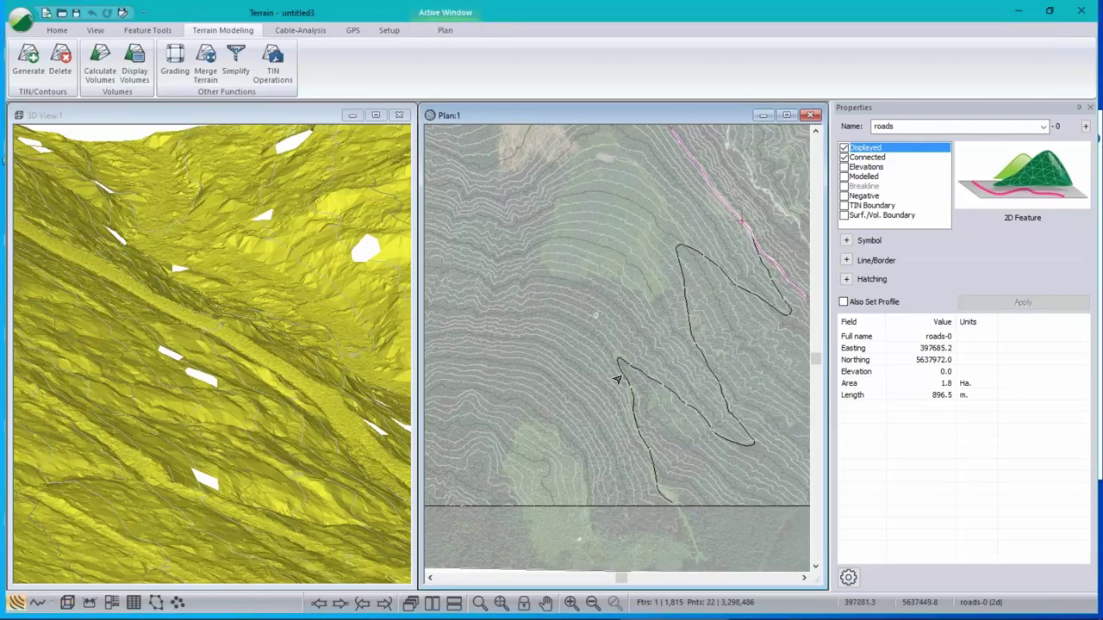
mouse_move(635, 370)
mouse_move(708, 355)
- Switch from Terrain to the Survey/Map module
click(388, 30)
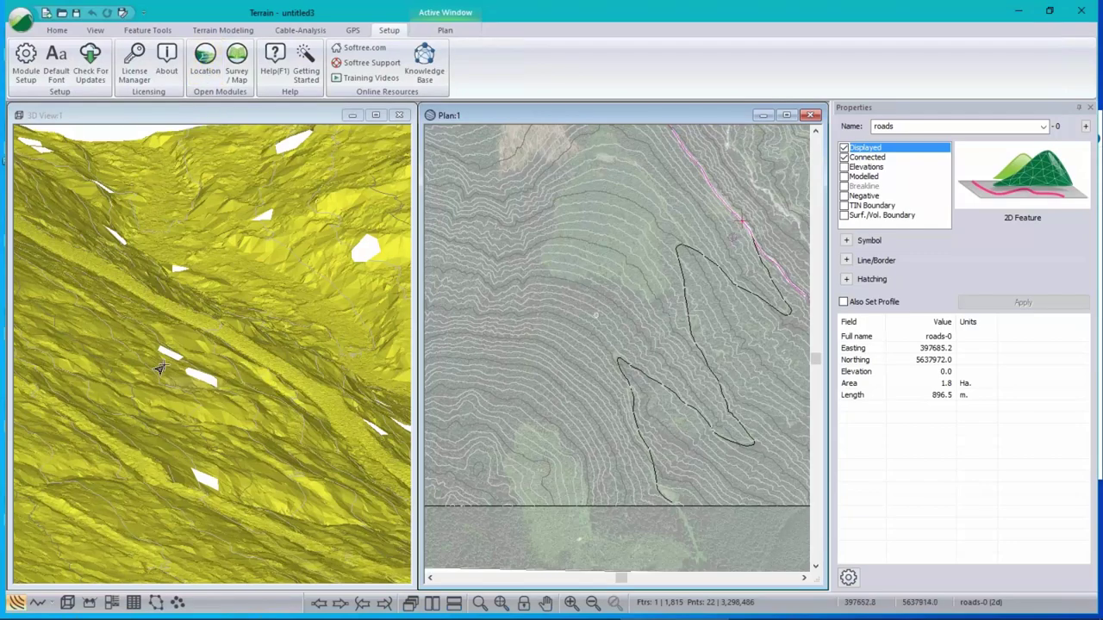
mouse_move(532, 379)
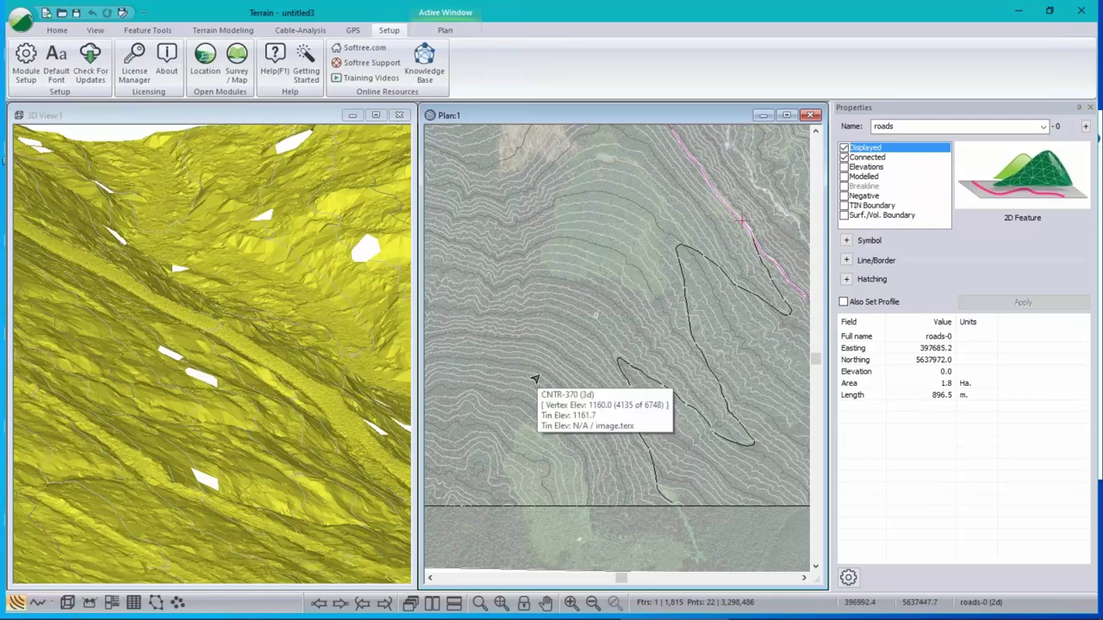
mouse_move(601, 383)
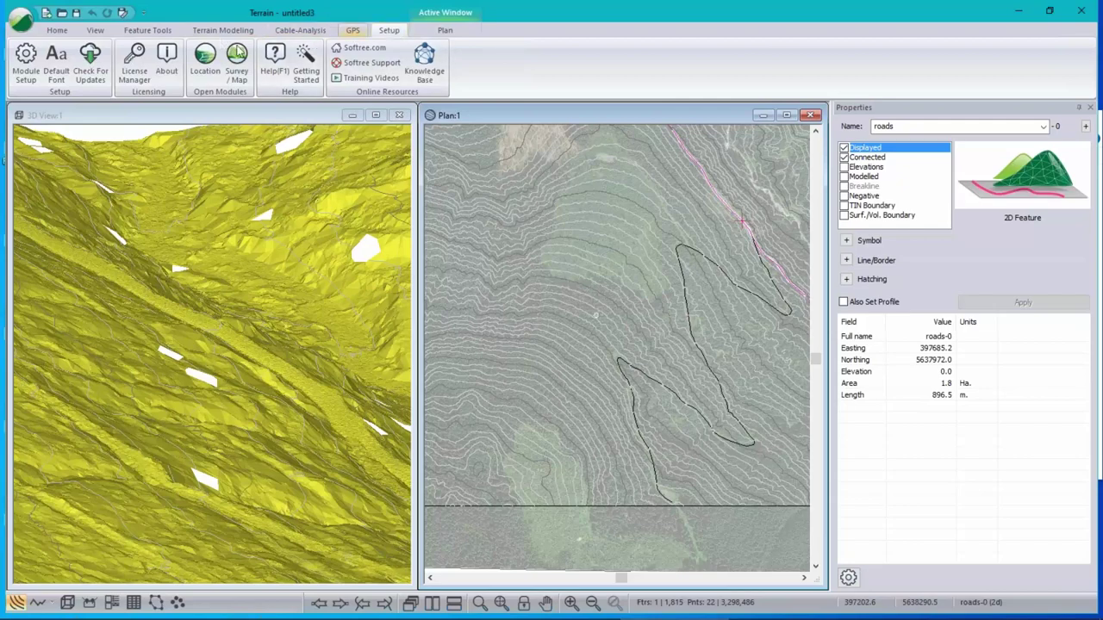
click(238, 62)
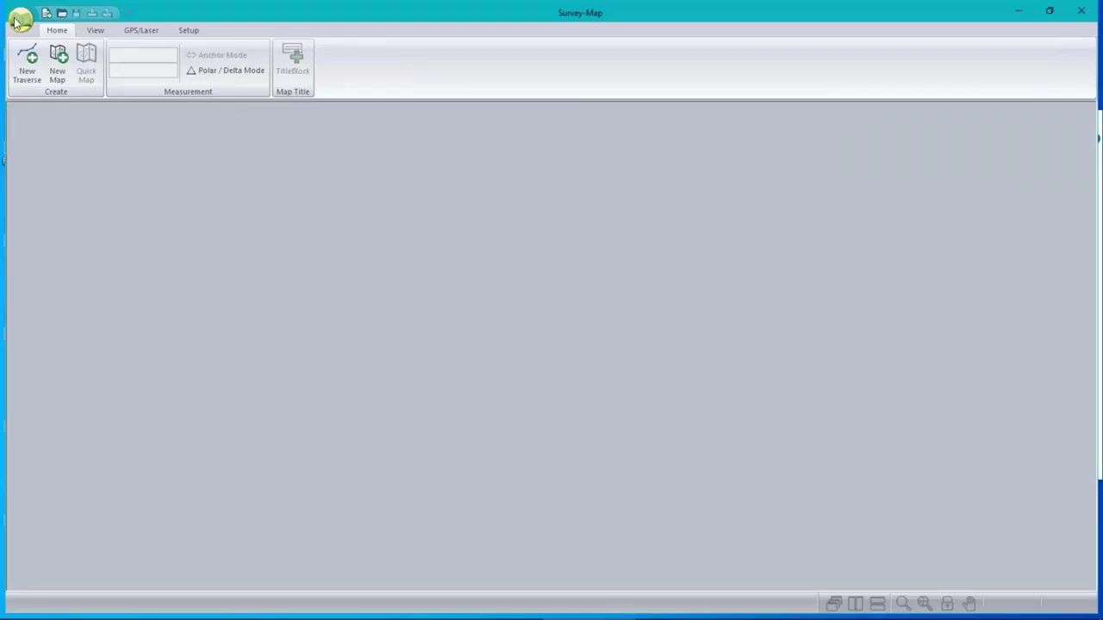
- Open the traverse file NorthCR.tr1 from the Forestry folder of the Softree Examples
click(17, 20)
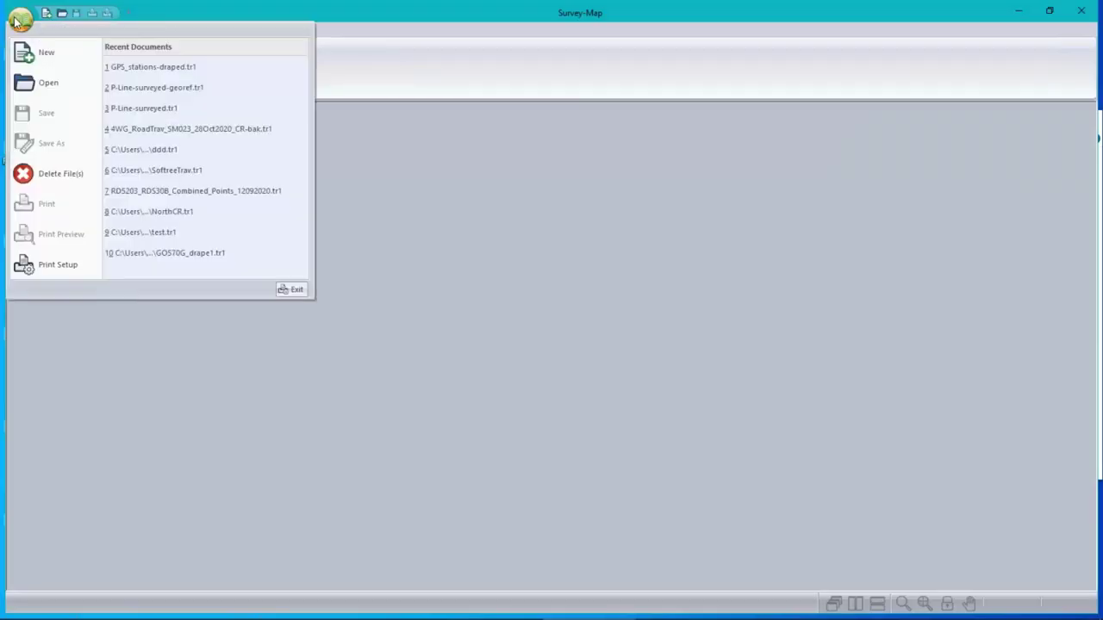
click(47, 84)
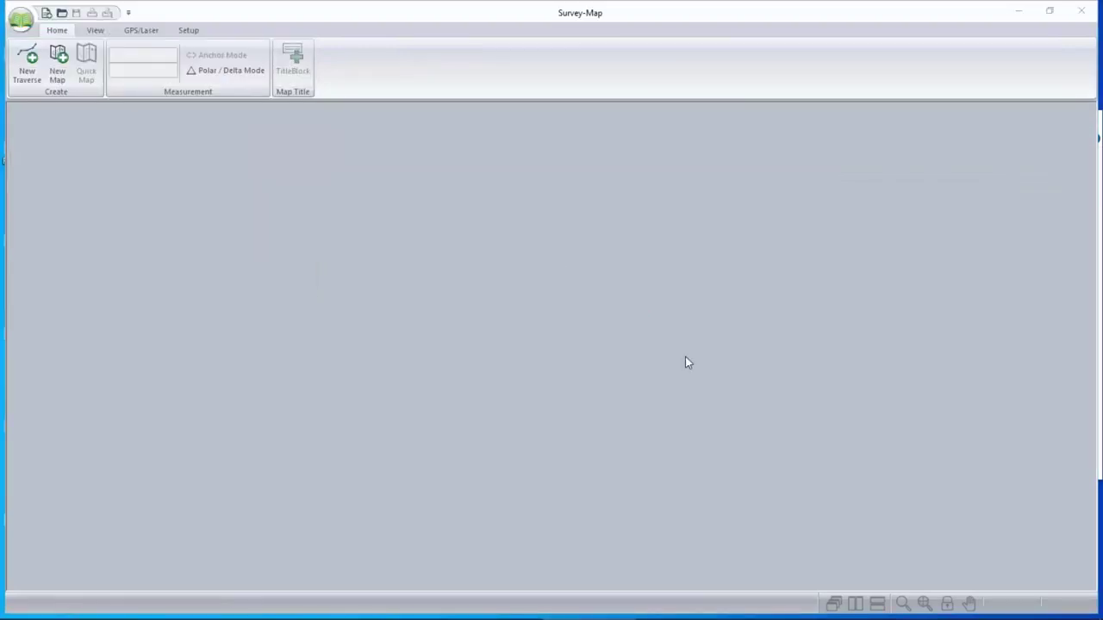
scroll(534, 368, up, 10)
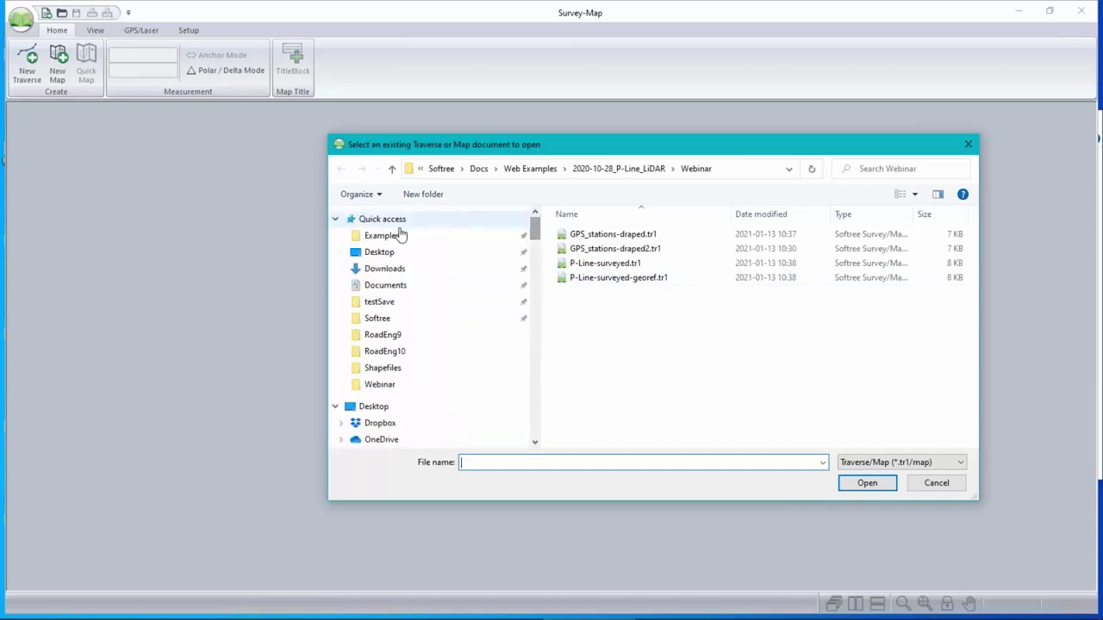
click(387, 238)
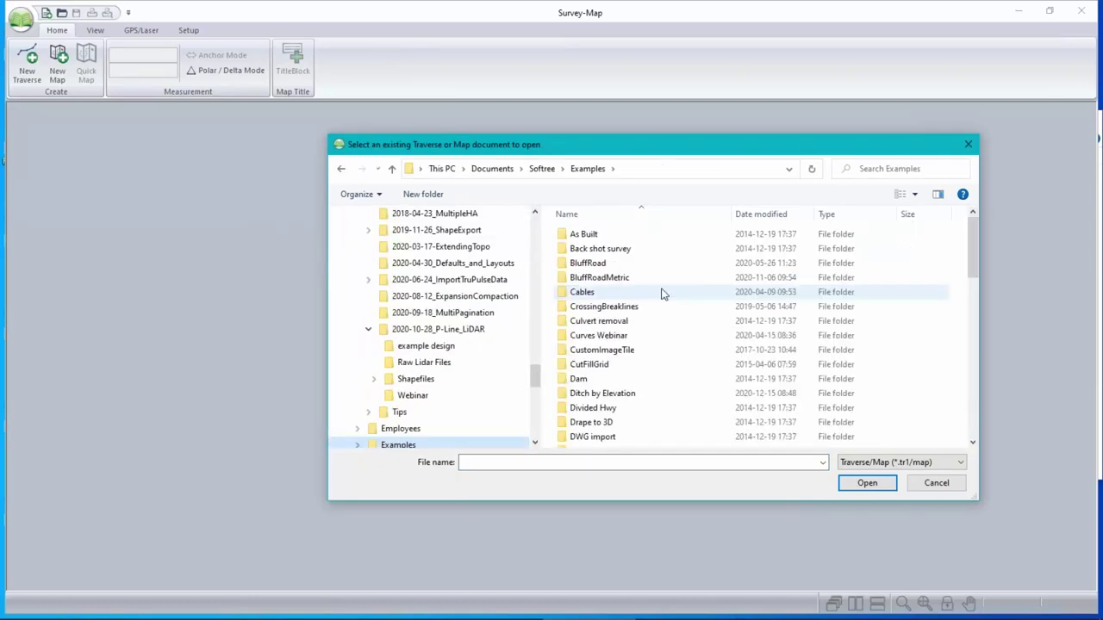
scroll(663, 299, down, 2)
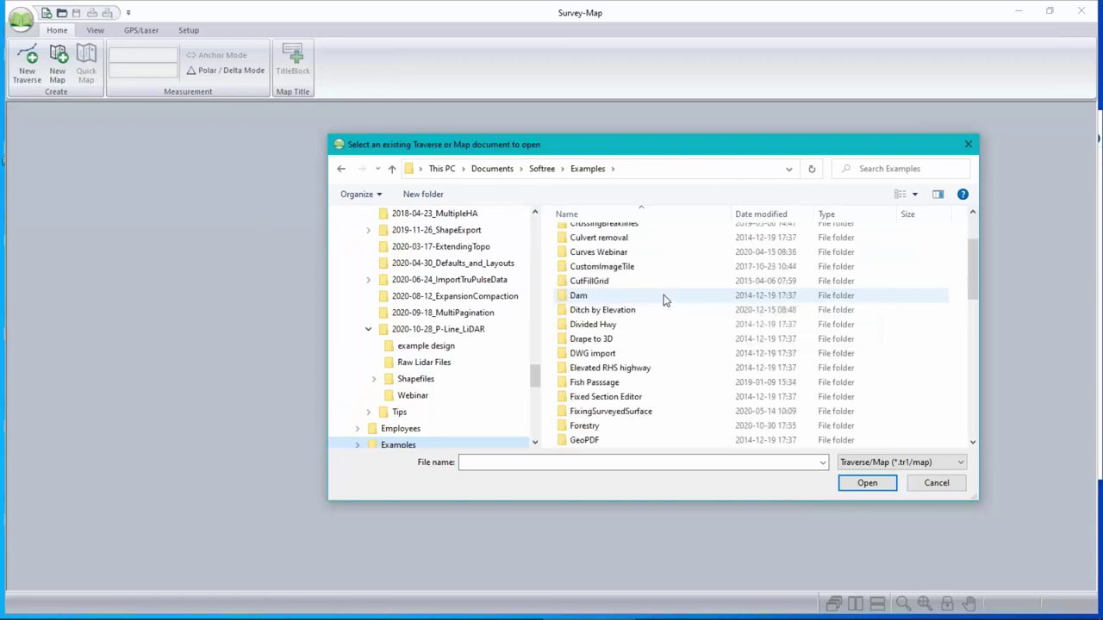
scroll(664, 299, down, 2)
double_click(663, 335)
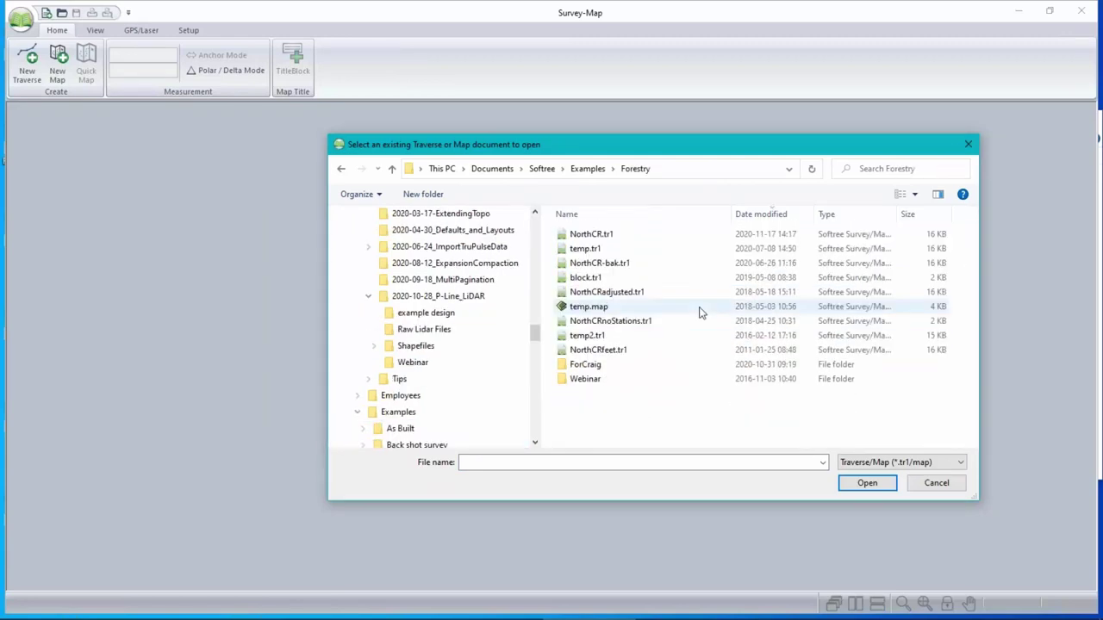
double_click(637, 234)
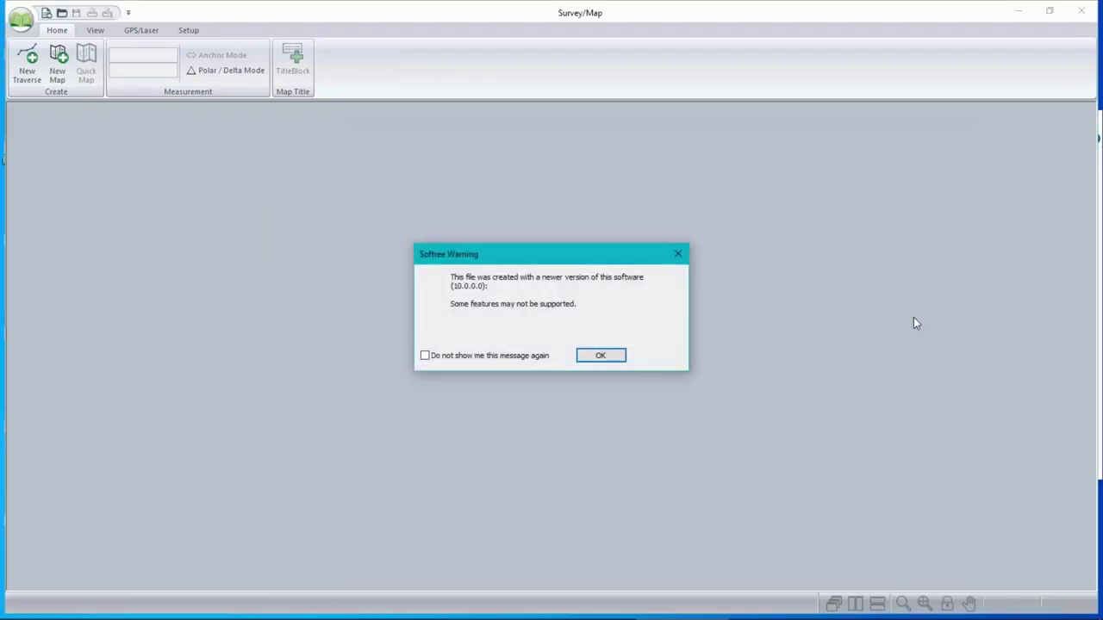
click(617, 356)
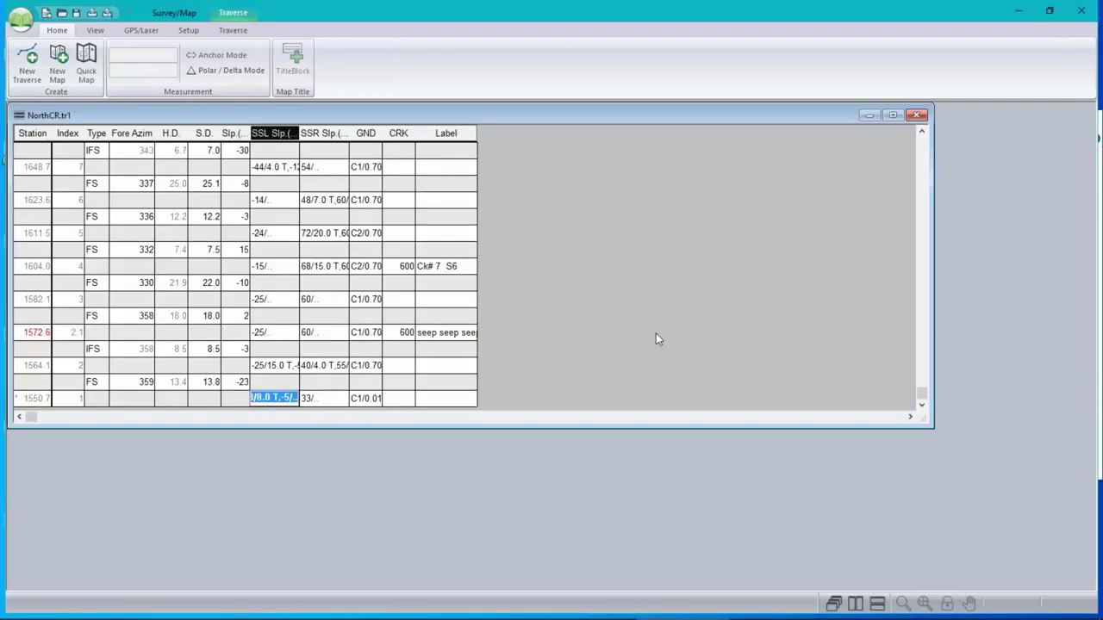
- Enlarge the traverse window and examine the azimuth, slope distance, slope and left side slope entries around index 4
drag(540, 424, 542, 534)
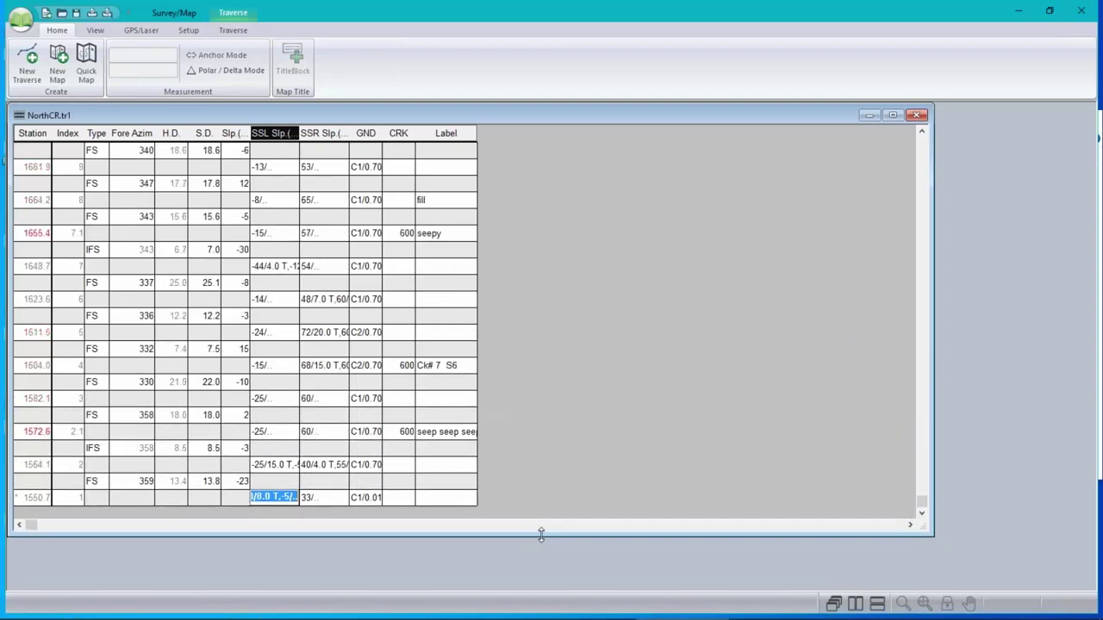
click(134, 384)
click(206, 381)
click(245, 384)
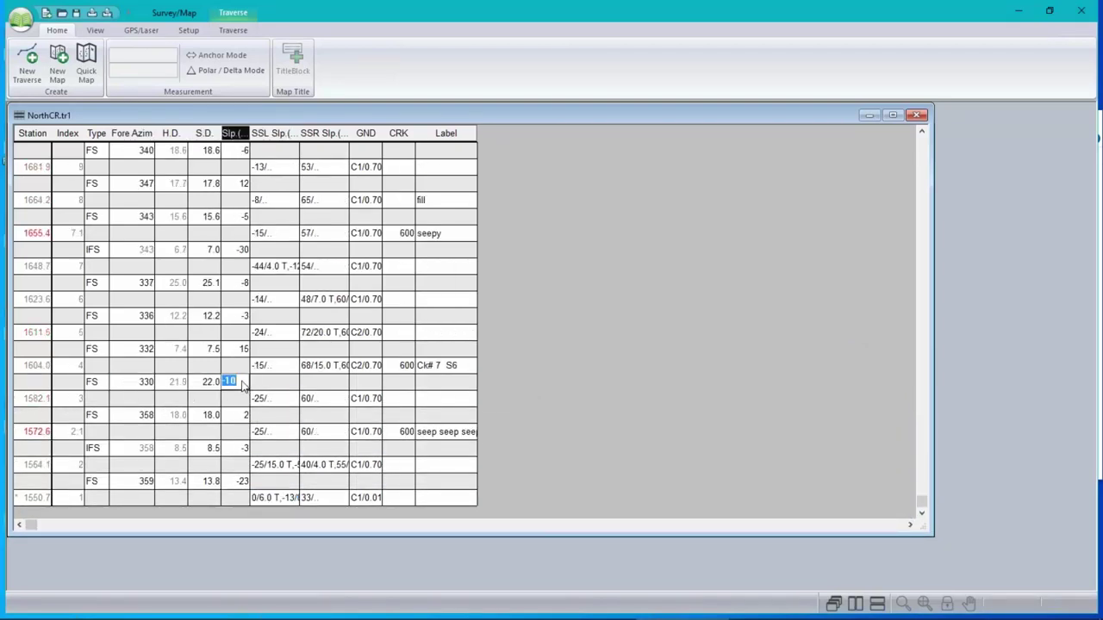
click(277, 368)
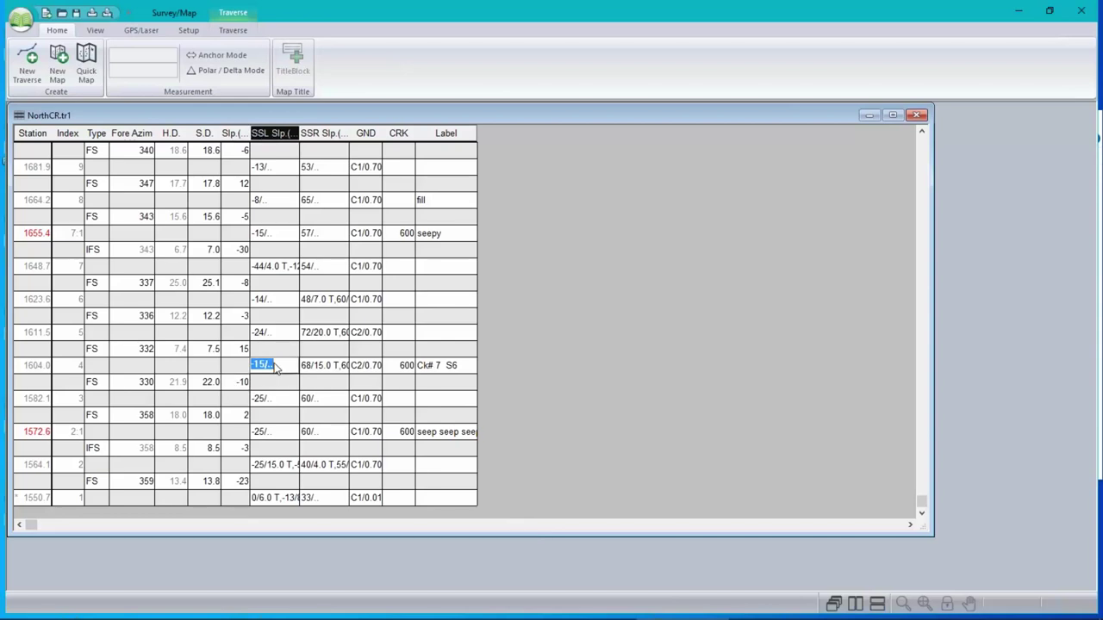
- Review the right side shots of station 1604.0 in the extended side shot editor, cancel it and close the NorthCR traverse
click(330, 366)
double_click(330, 369)
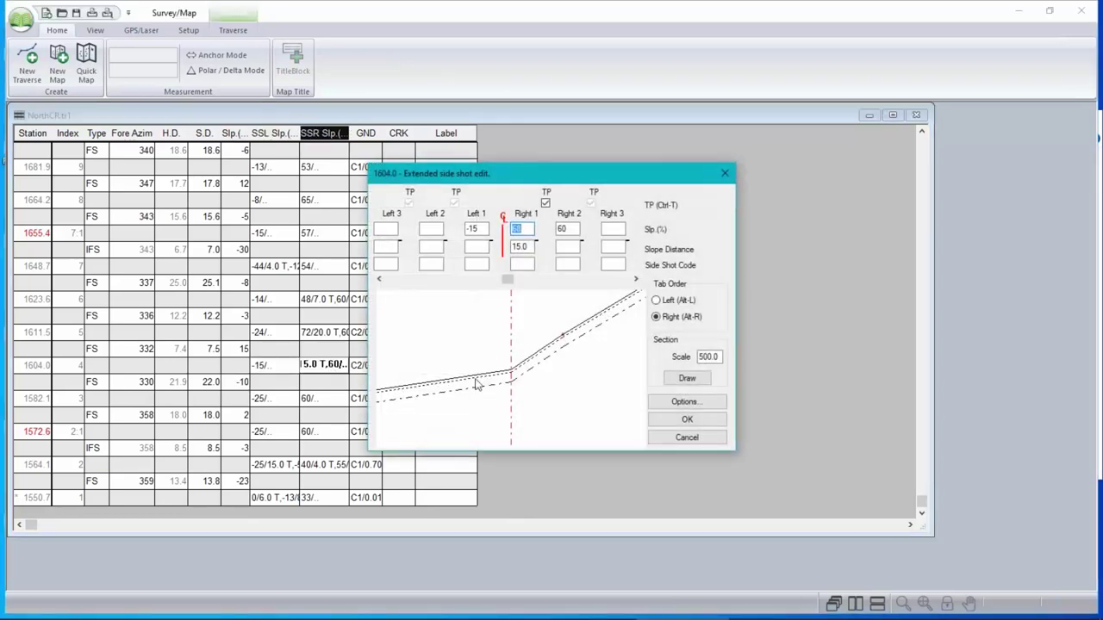
click(689, 437)
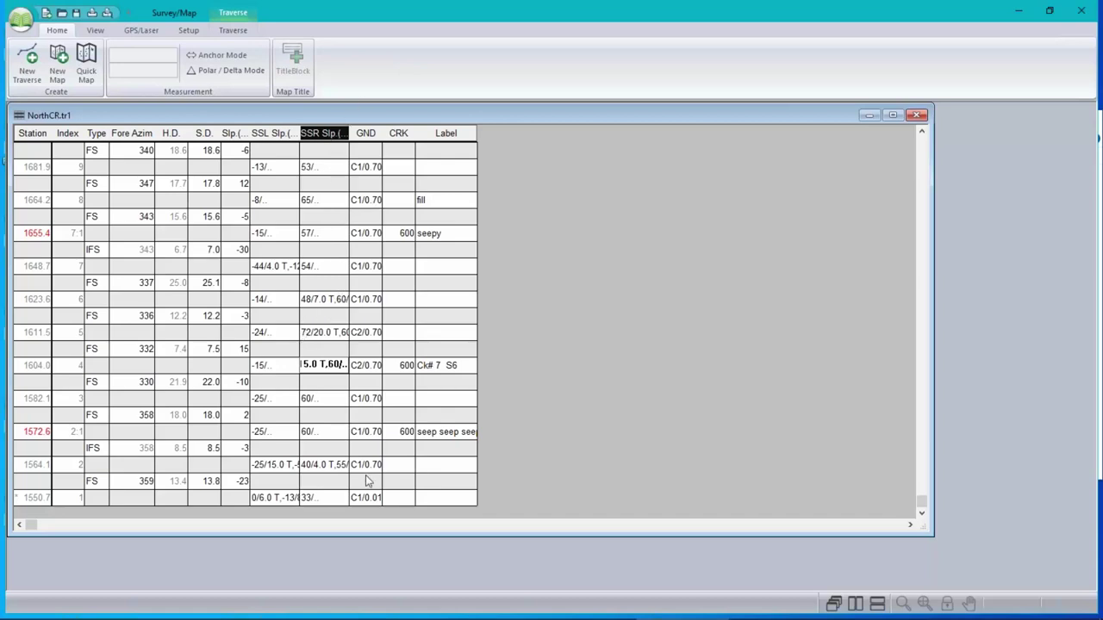
click(917, 115)
- Open the traverse P-Line-surveyed.tr1 from the Webinar folder of 2020-10-28_P-Line_LiDAR, using the folder path copied from the file explorer
click(20, 20)
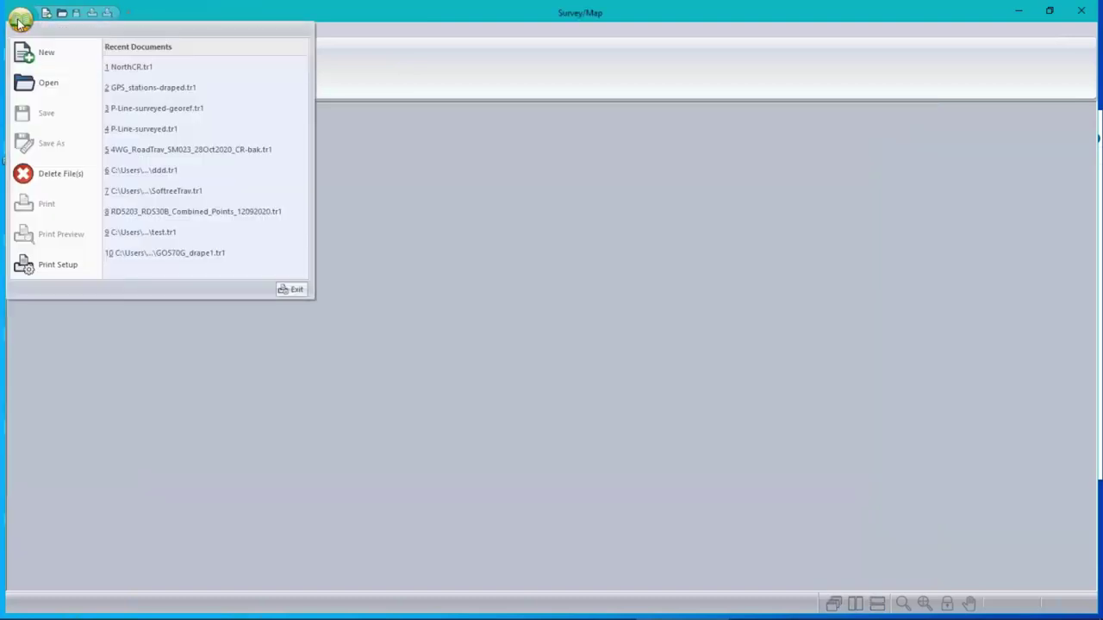
click(43, 84)
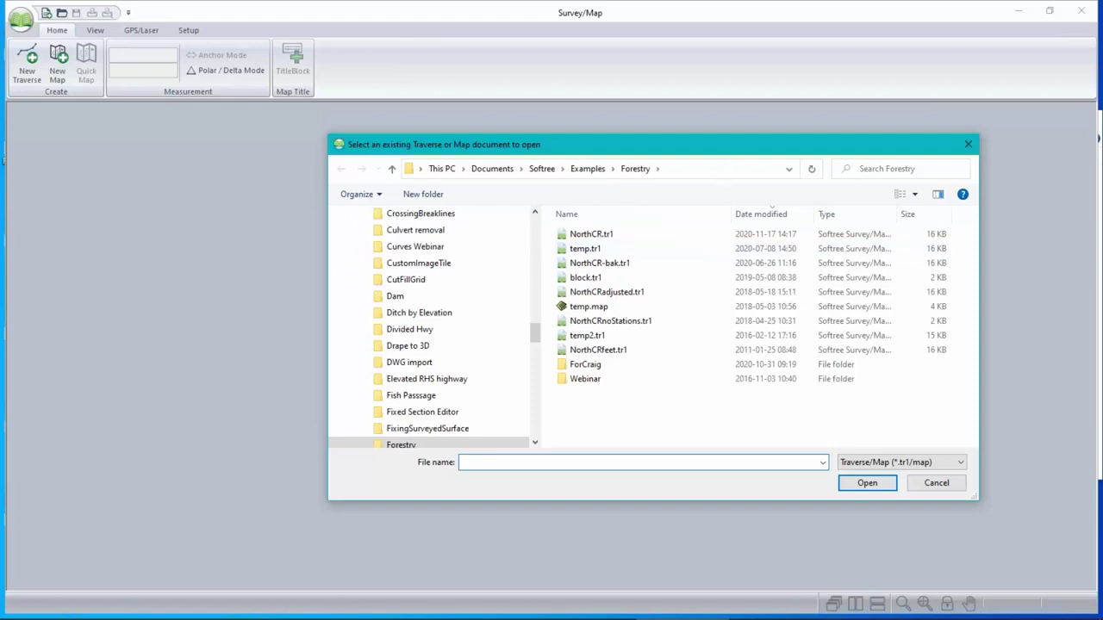
click(226, 611)
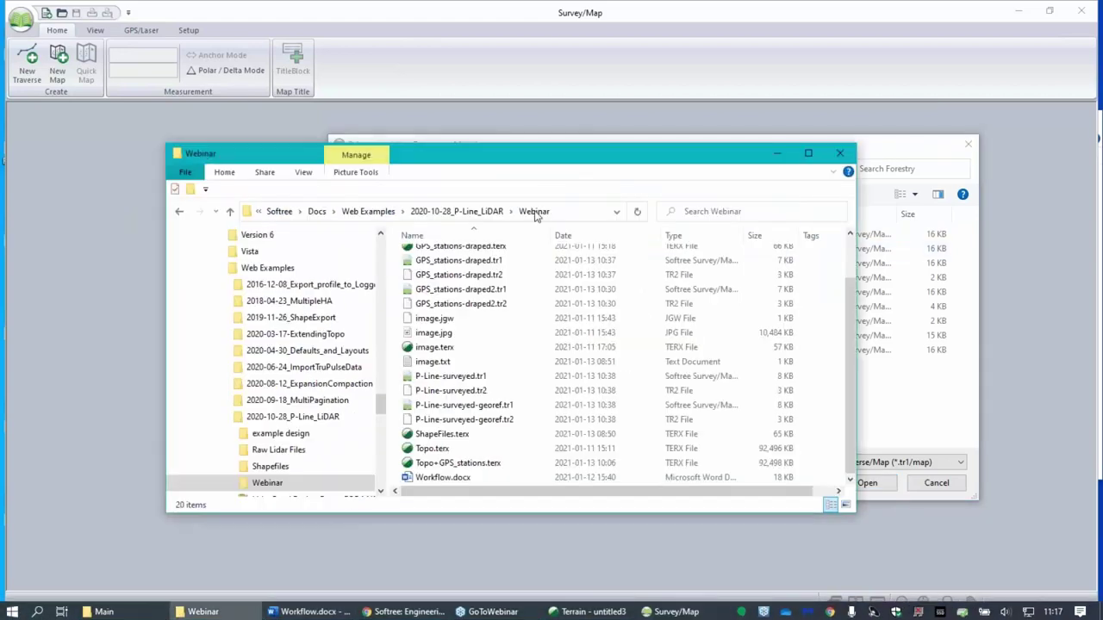
click(566, 213)
key(ctrl+c)
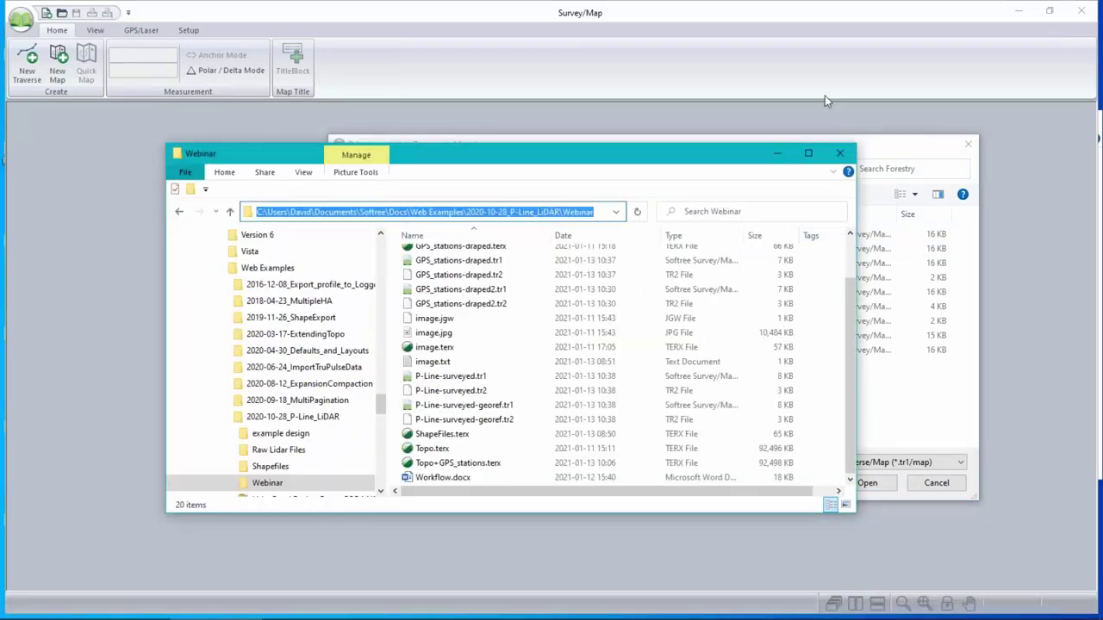
click(891, 148)
click(708, 173)
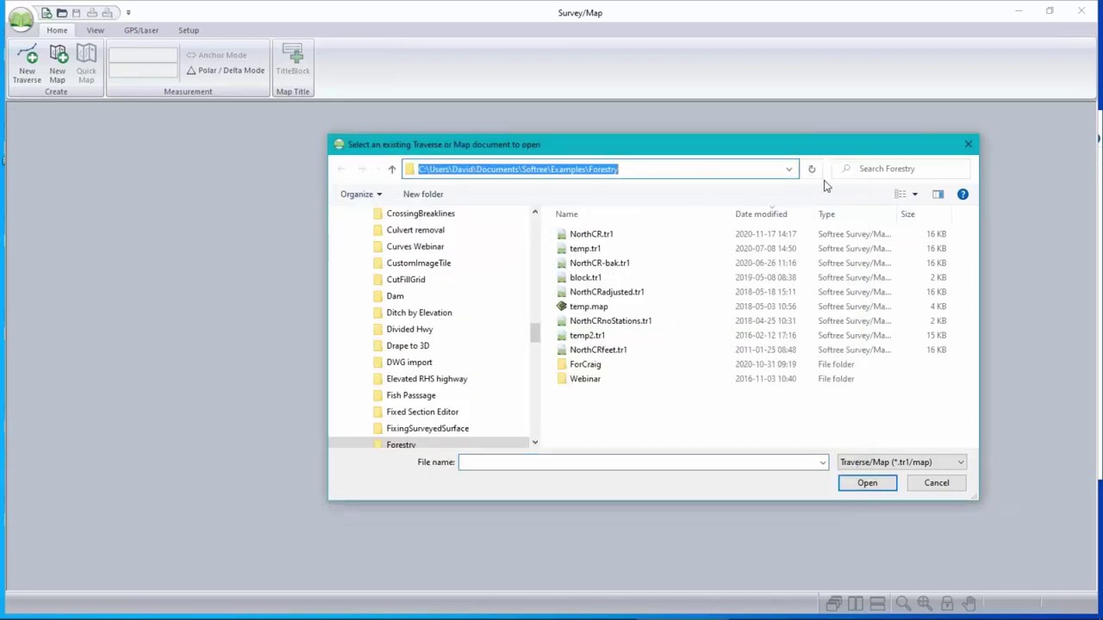
key(ctrl+v)
click(808, 169)
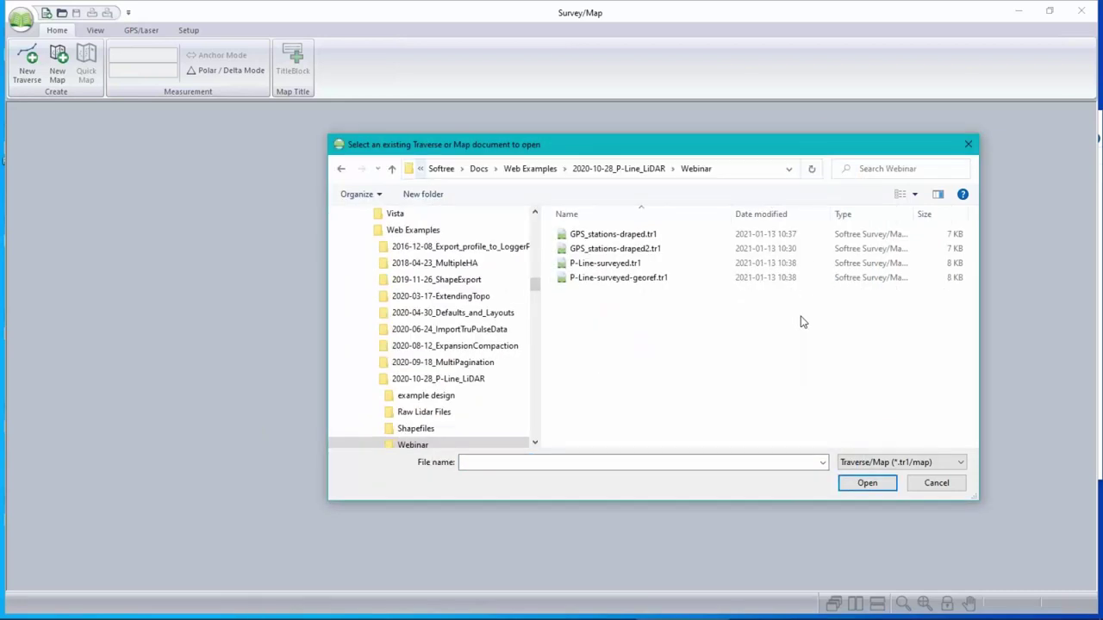
click(595, 263)
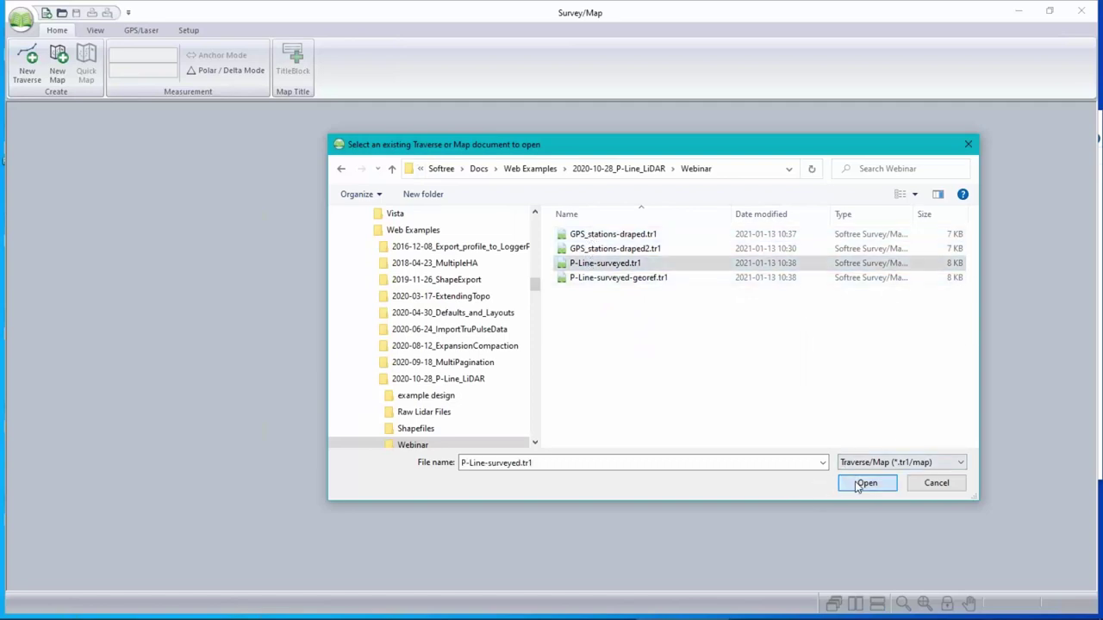
click(863, 483)
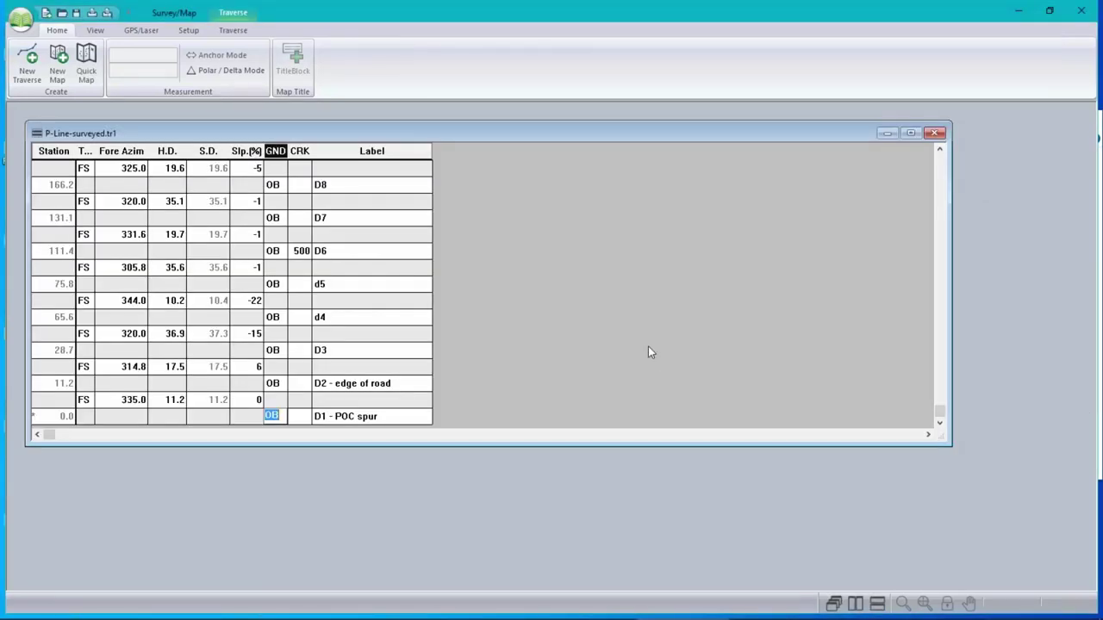
- Create a quick map of the P-Line traverse and add ShapeFiles.terx as its background display file
click(86, 64)
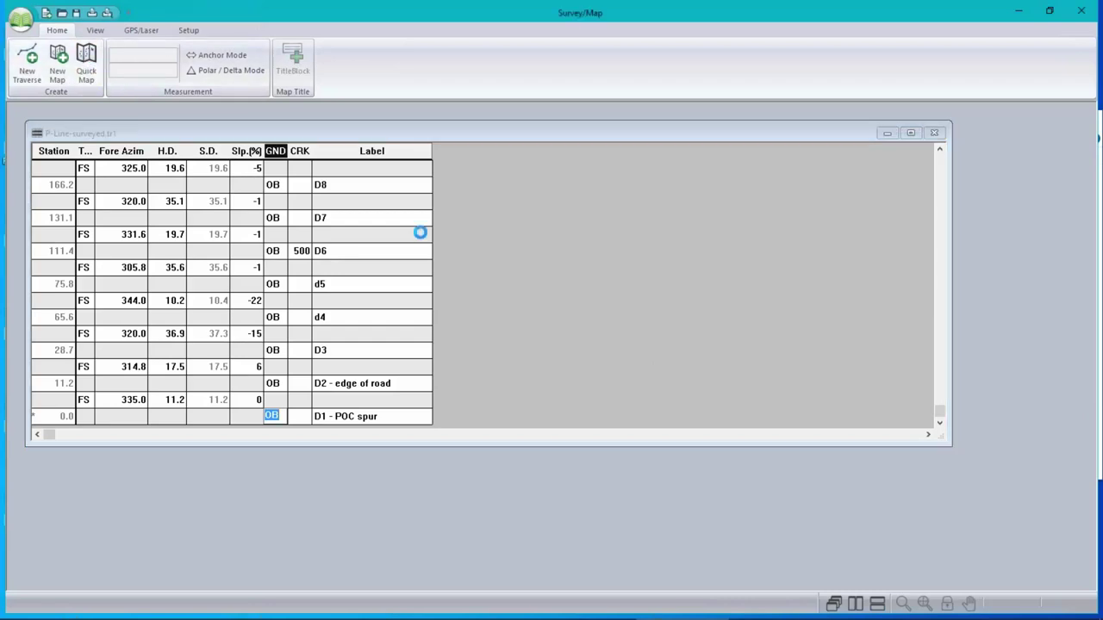
right_click(707, 246)
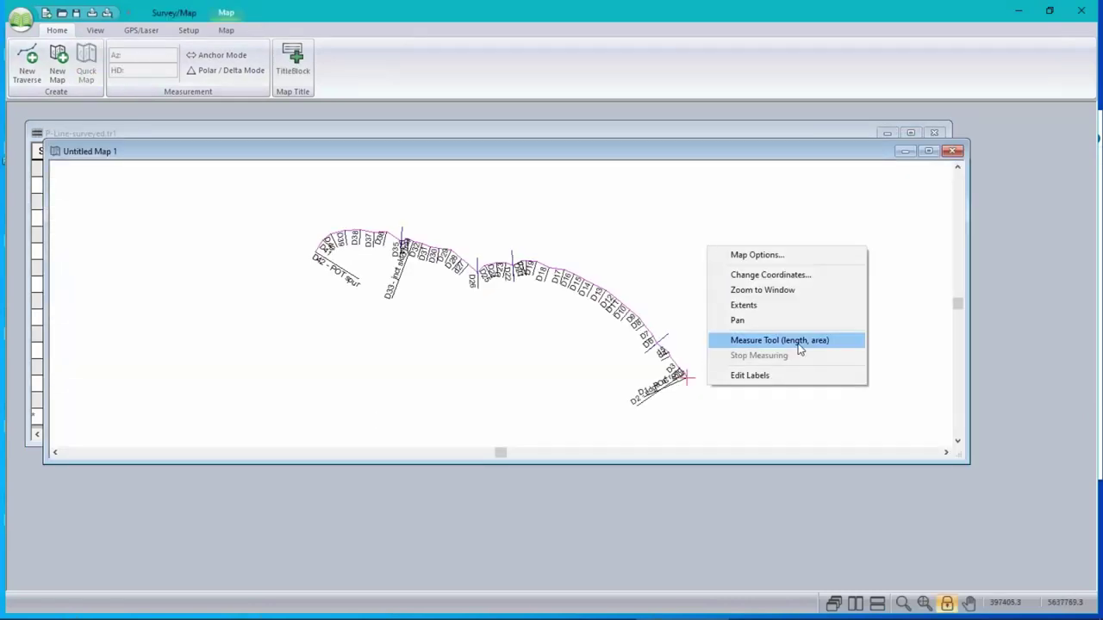
click(792, 254)
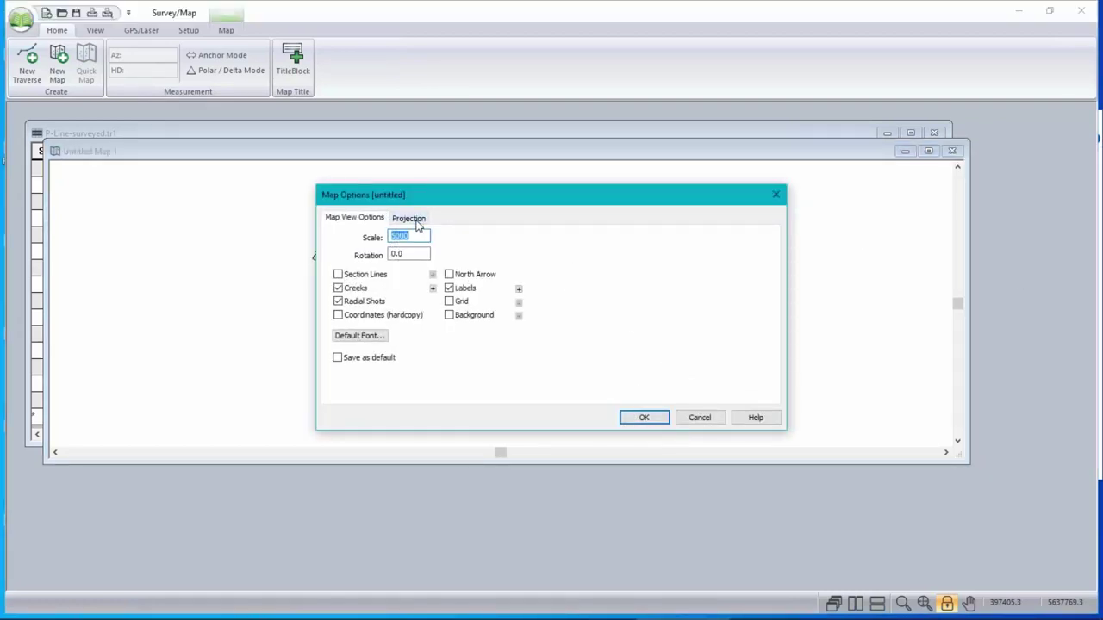
click(483, 319)
click(519, 316)
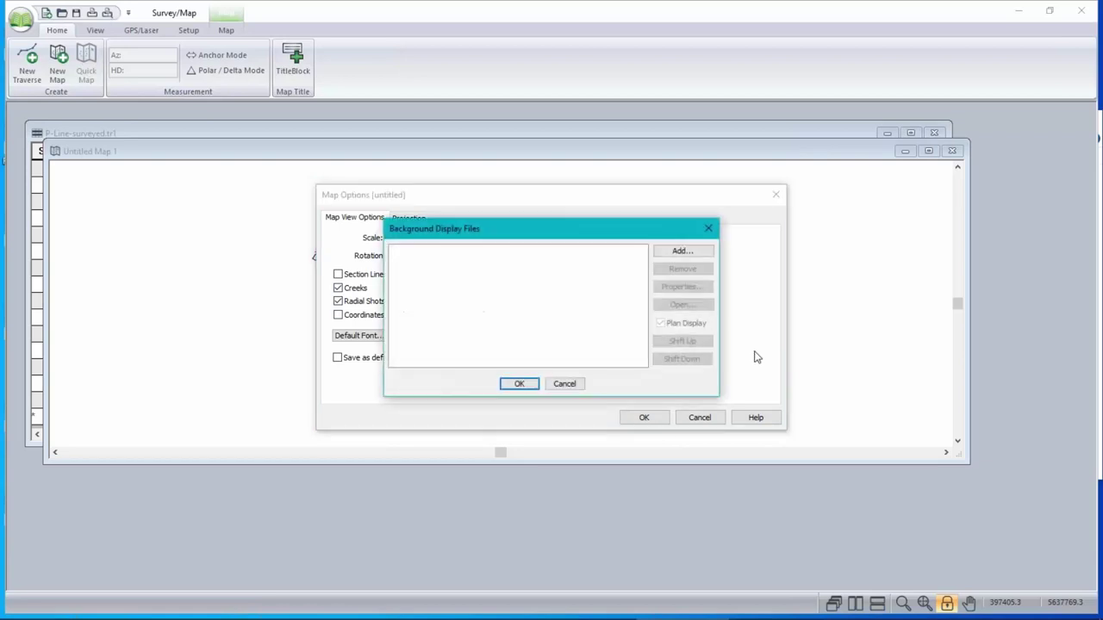
click(681, 251)
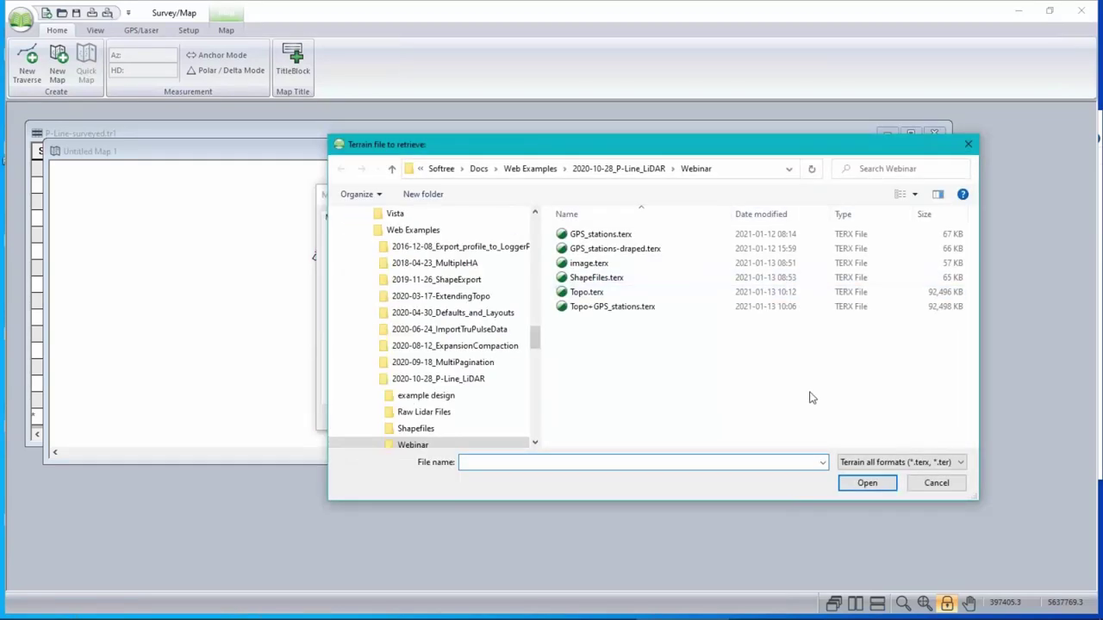
click(597, 277)
click(867, 483)
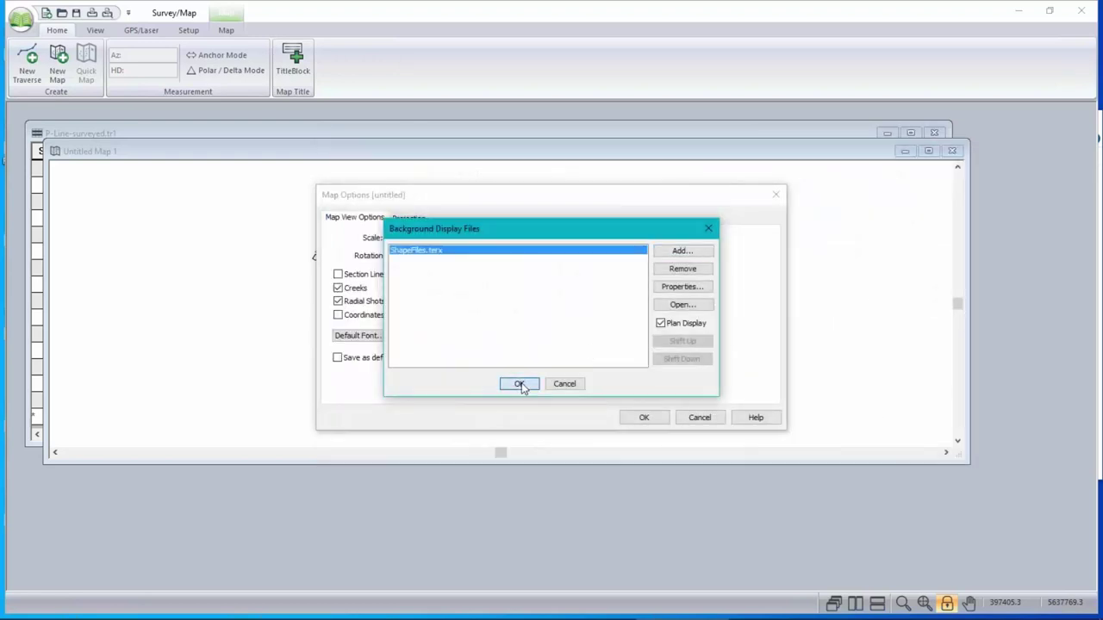
click(521, 385)
click(643, 417)
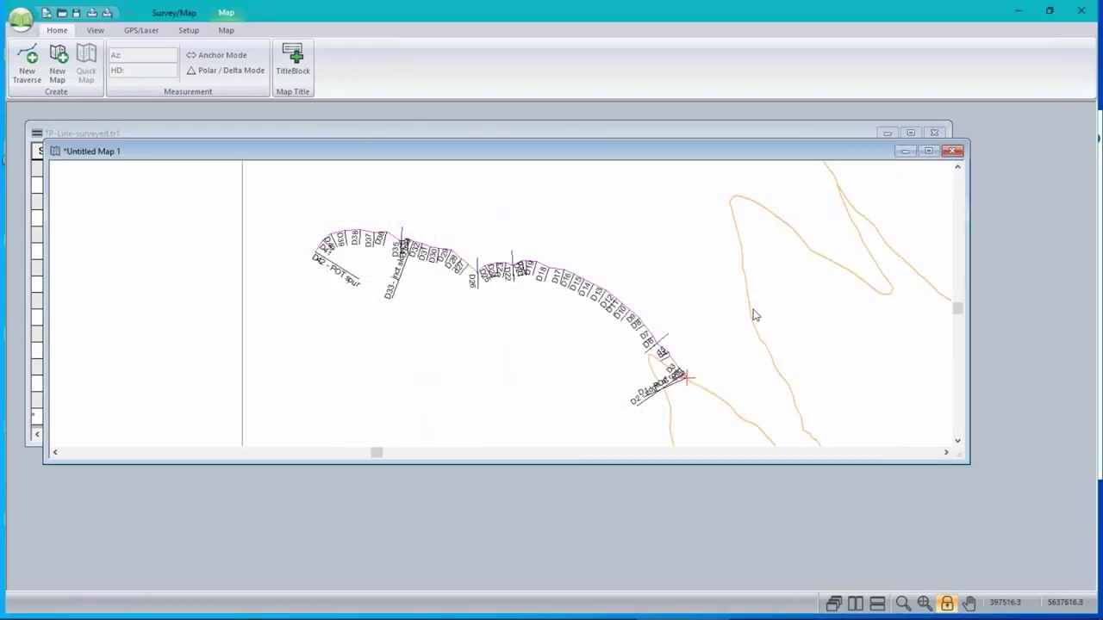
- Check the P-Line against the background roads and tile the traverse and map windows side by side
scroll(753, 315, down, 1)
scroll(754, 315, down, 1)
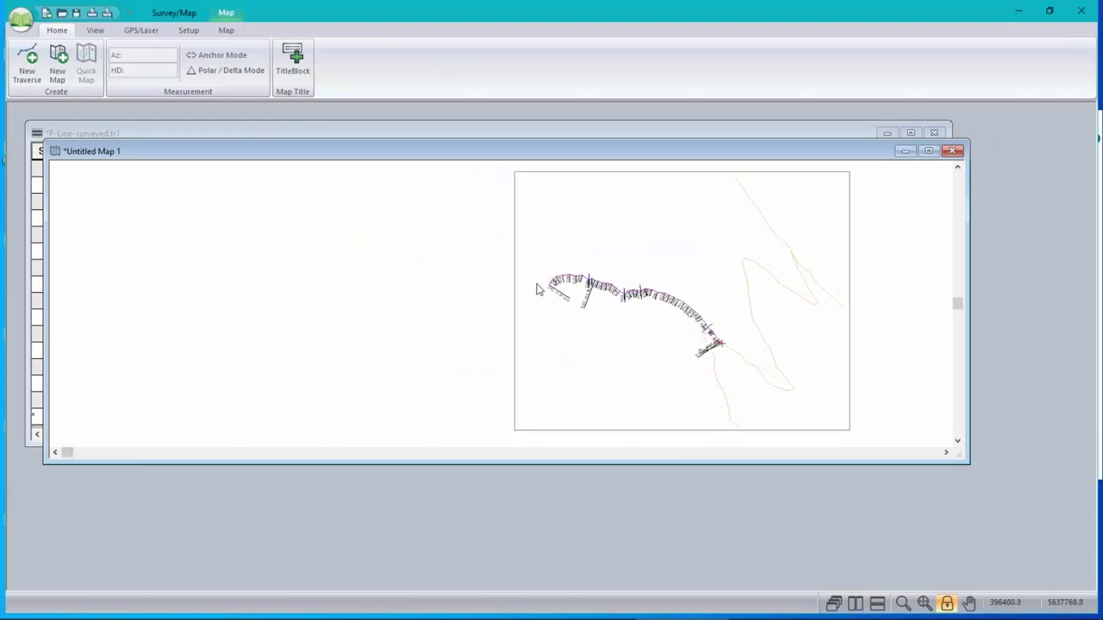
scroll(684, 314, up, 1)
scroll(685, 313, up, 1)
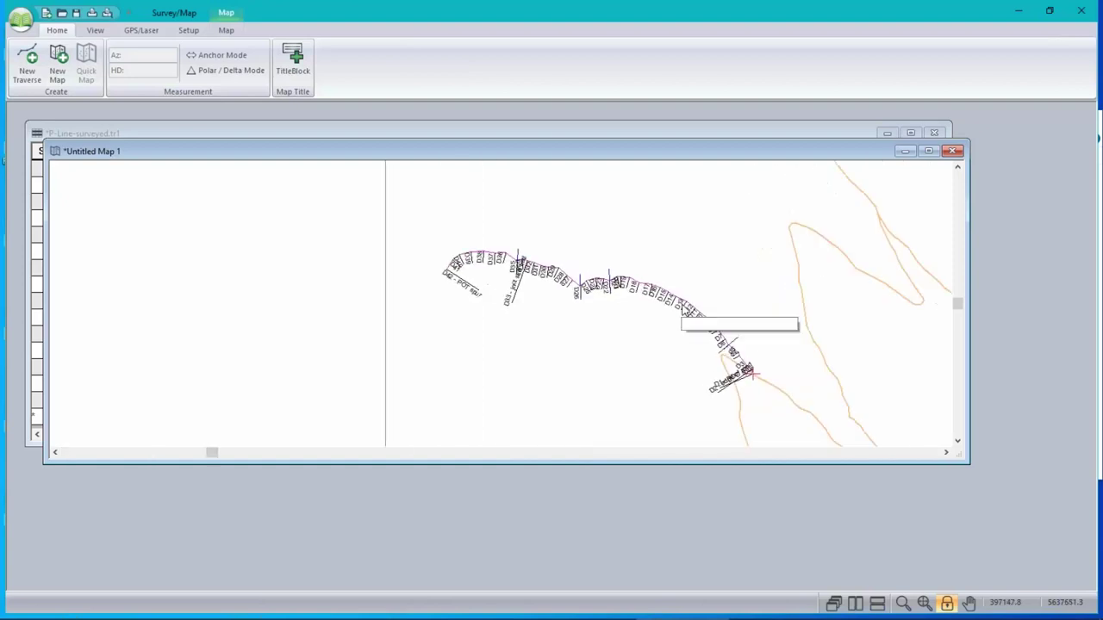
click(294, 126)
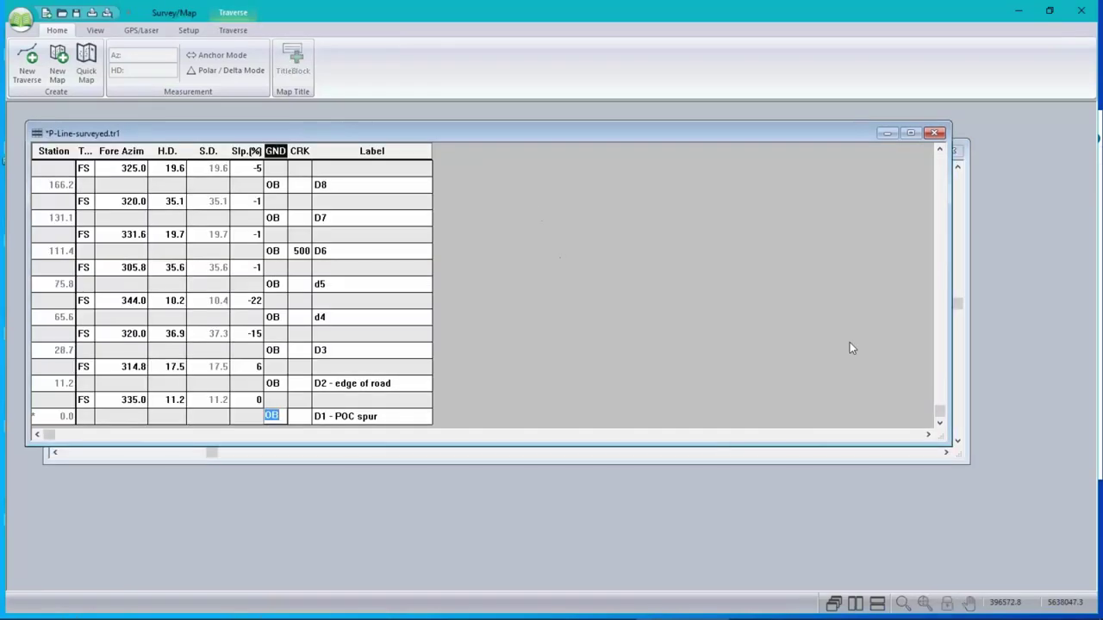
click(855, 603)
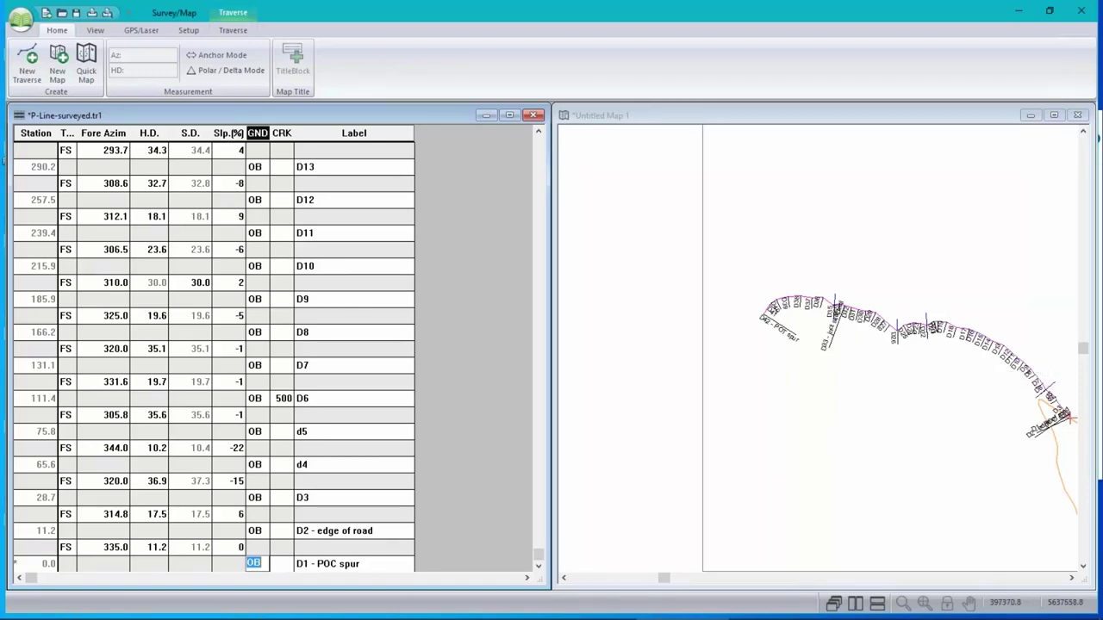
- Examine the creek entry at D6 and the ground type at D9 in the traverse alongside their locations on the map
click(286, 402)
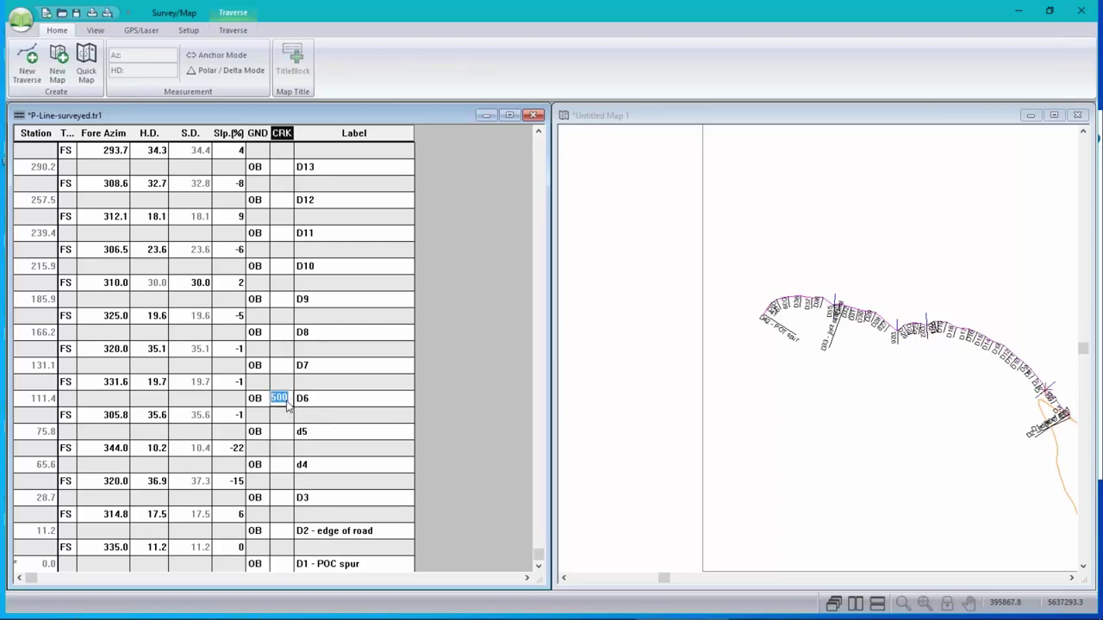
click(256, 301)
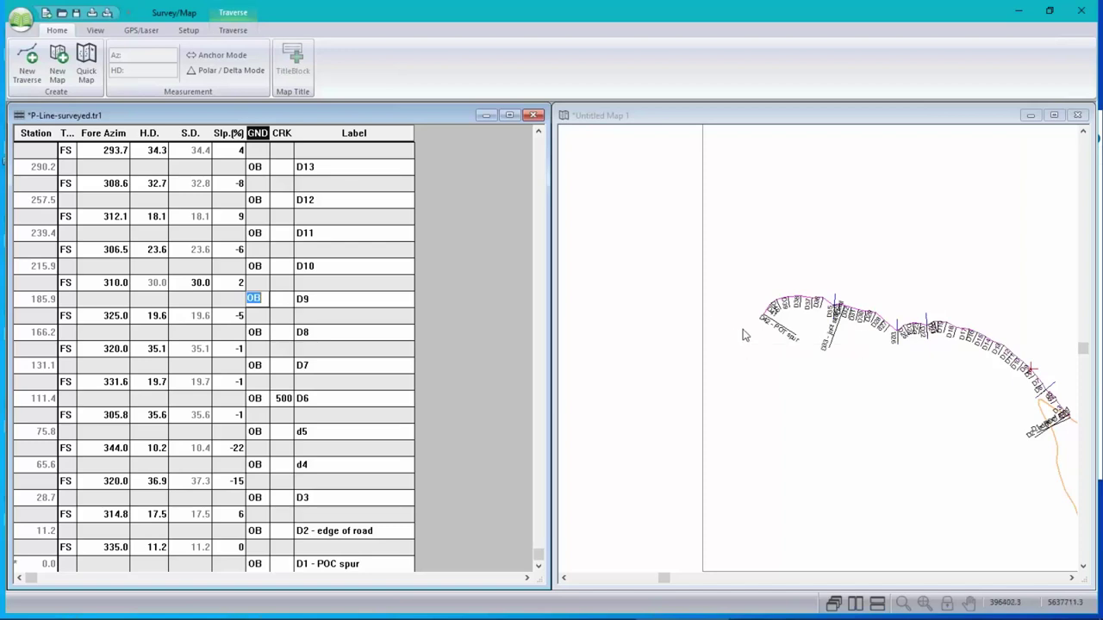
click(291, 400)
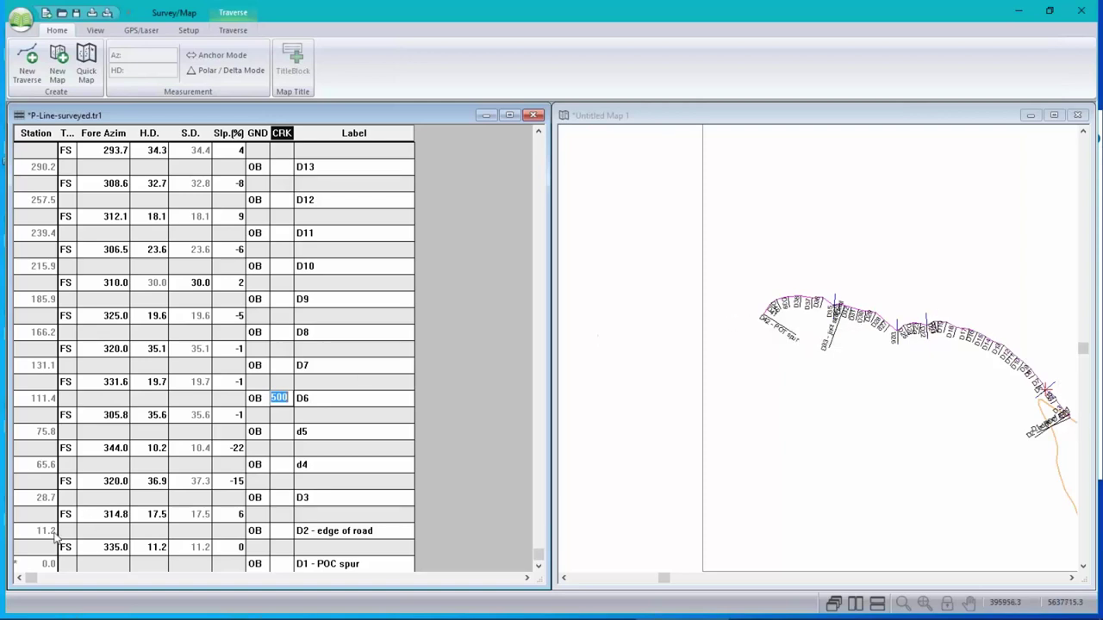
- Review the absolute coordinates of the starting station D1 - POC spur and close them without changes
click(43, 564)
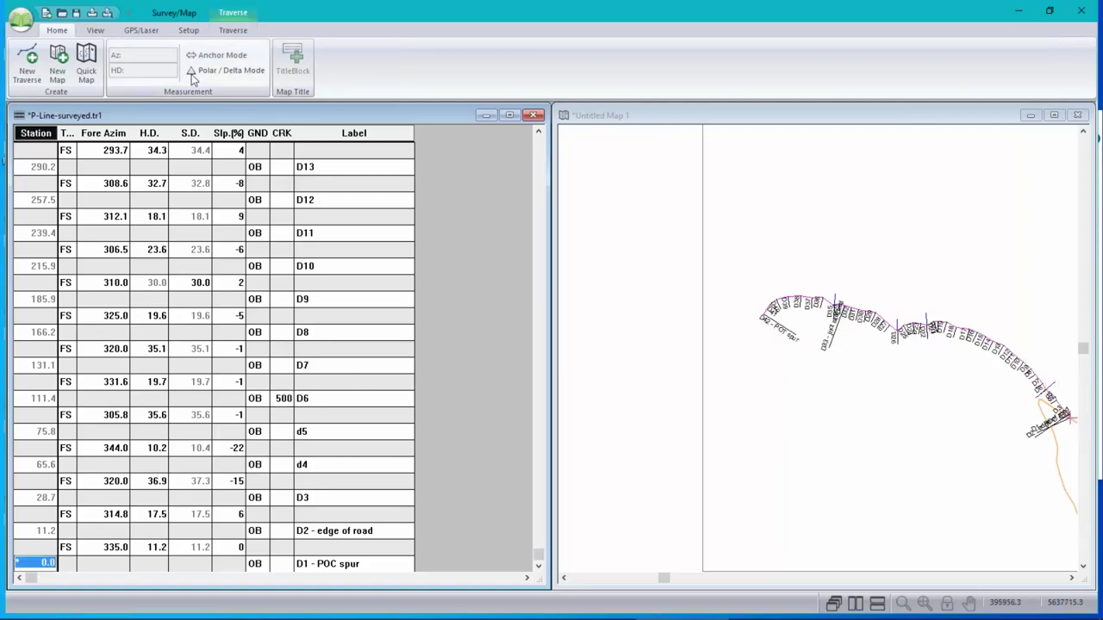
click(233, 30)
click(345, 60)
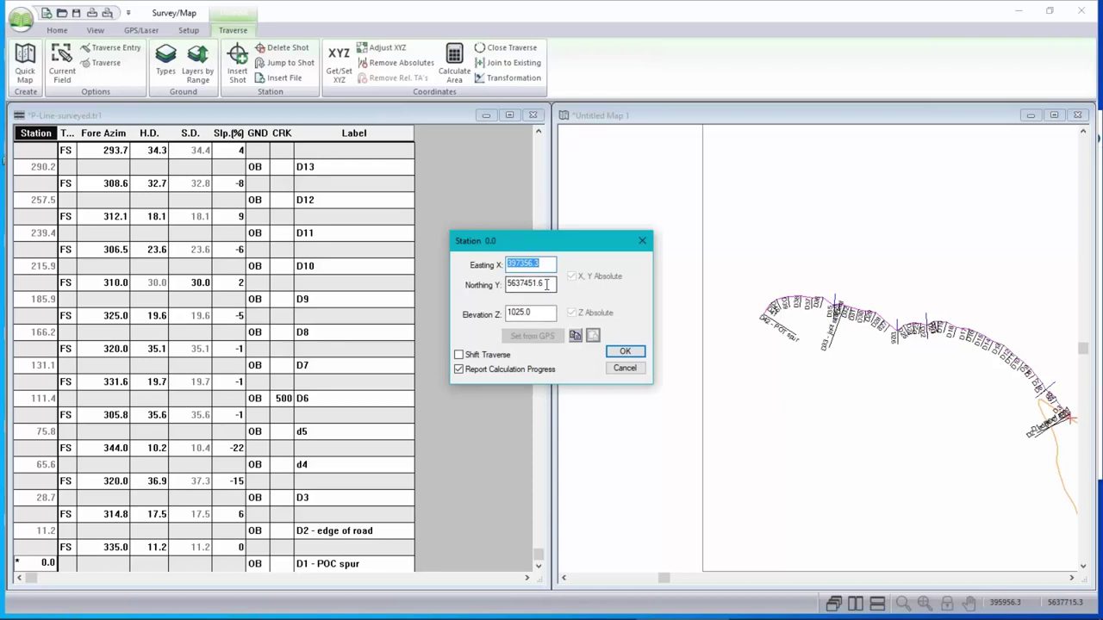
click(631, 369)
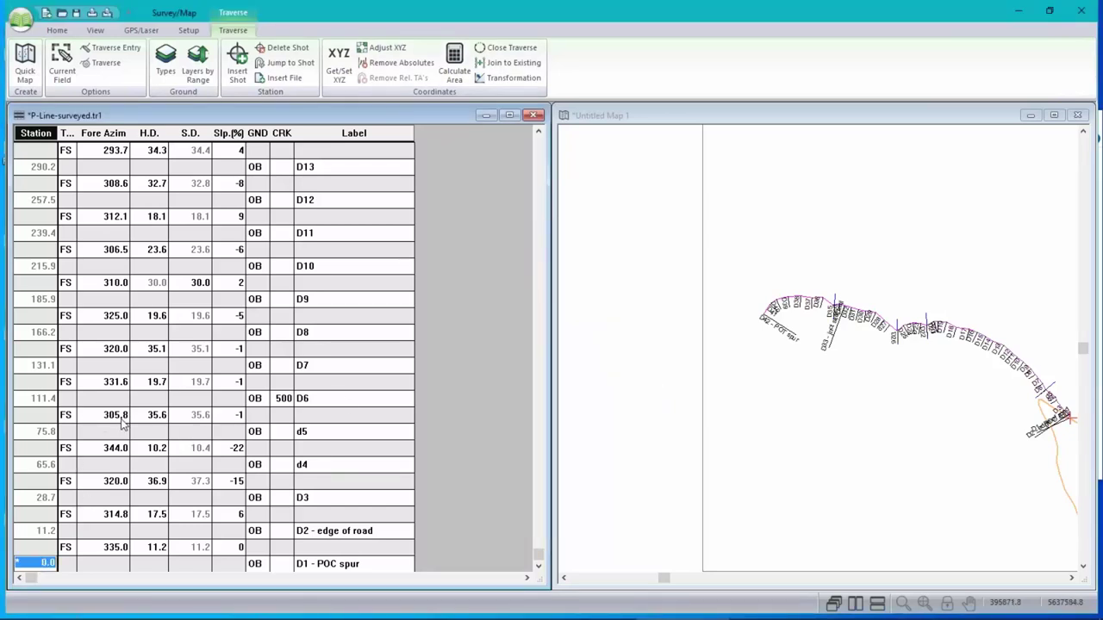
- Examine the asterisked control stations at D24 and D42 - POT spur further along the traverse
scroll(124, 420, up, 5)
scroll(124, 421, up, 4)
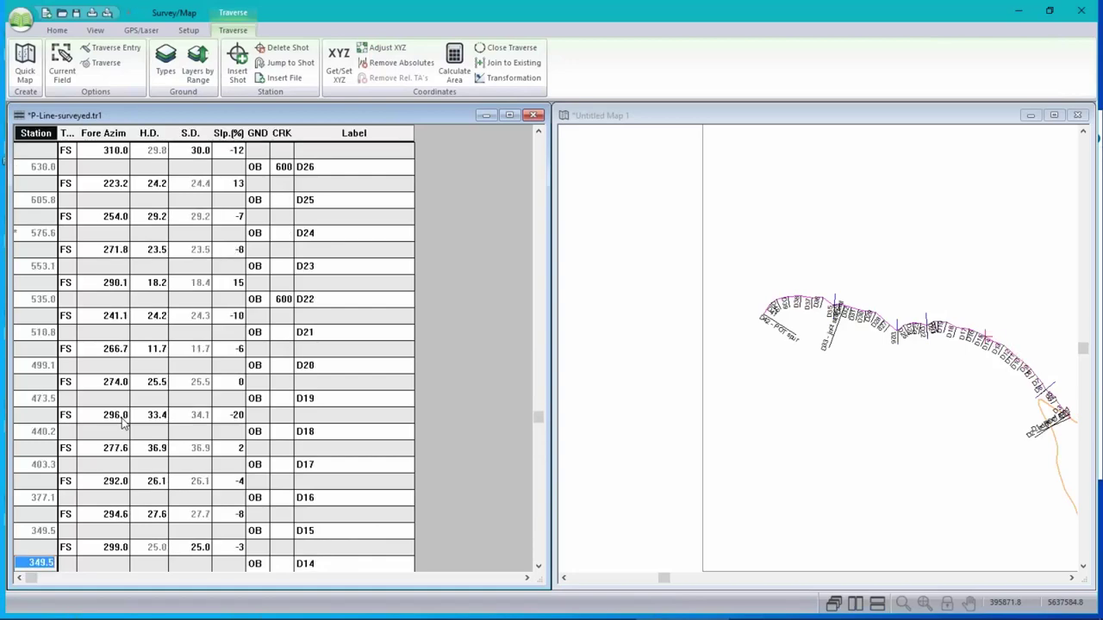
click(41, 265)
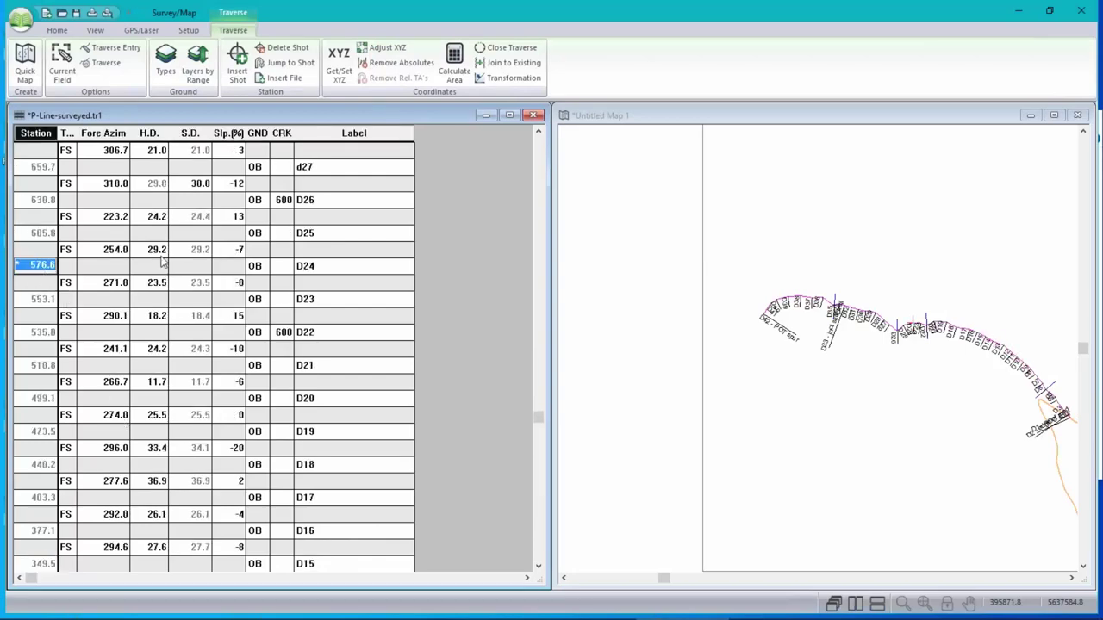
scroll(327, 340, up, 13)
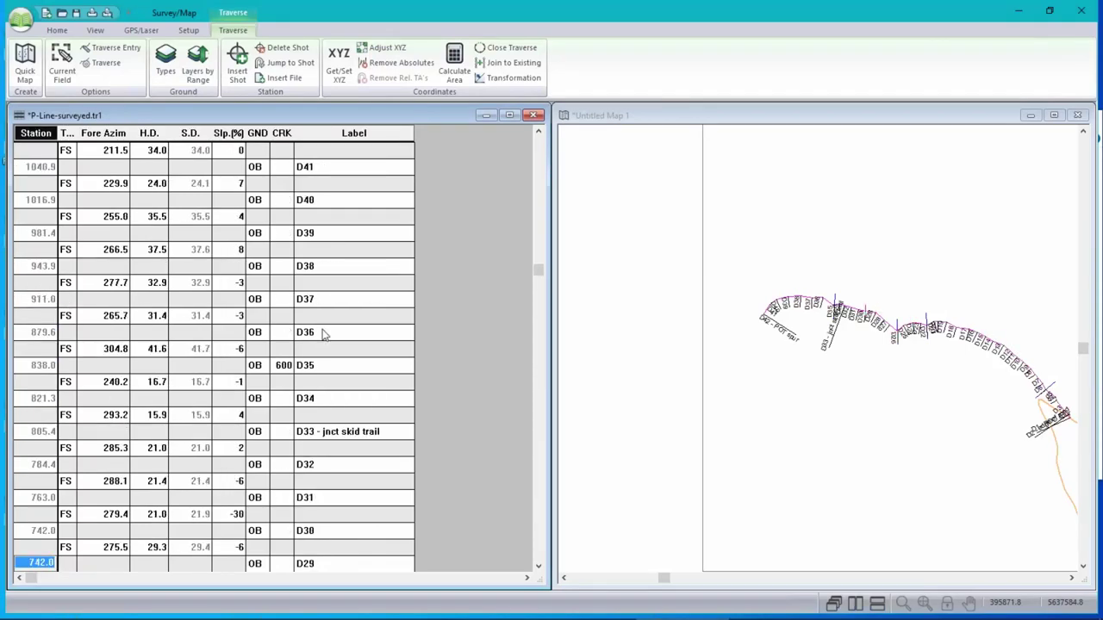
click(186, 362)
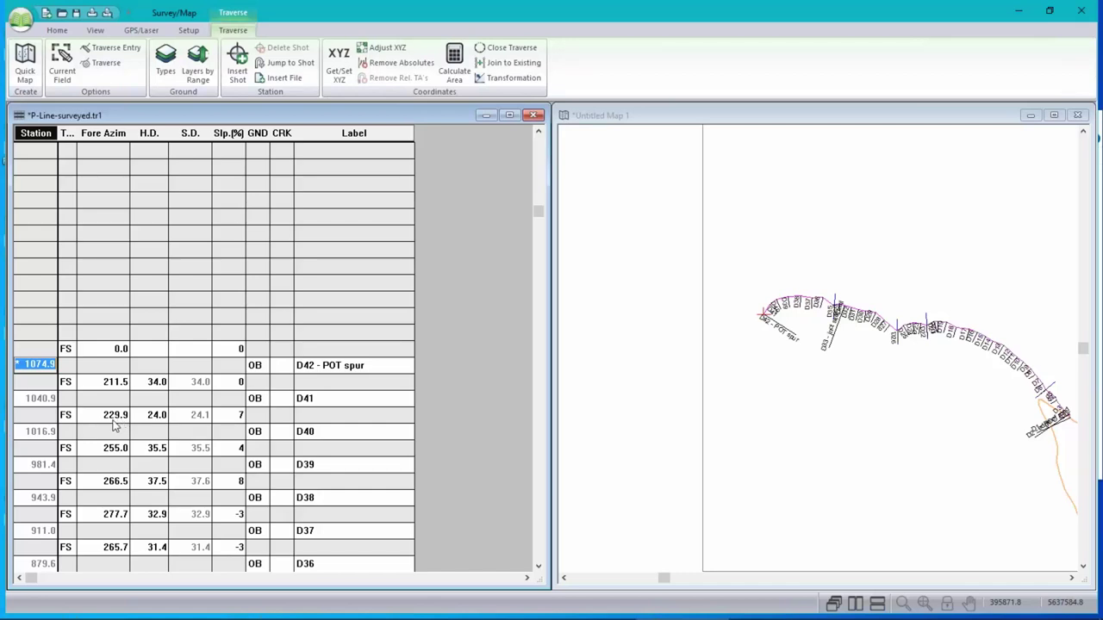
click(42, 365)
scroll(1076, 461, up, 5)
- Inspect on the map how the start of the P-Line at D1 meets the existing road
click(1076, 461)
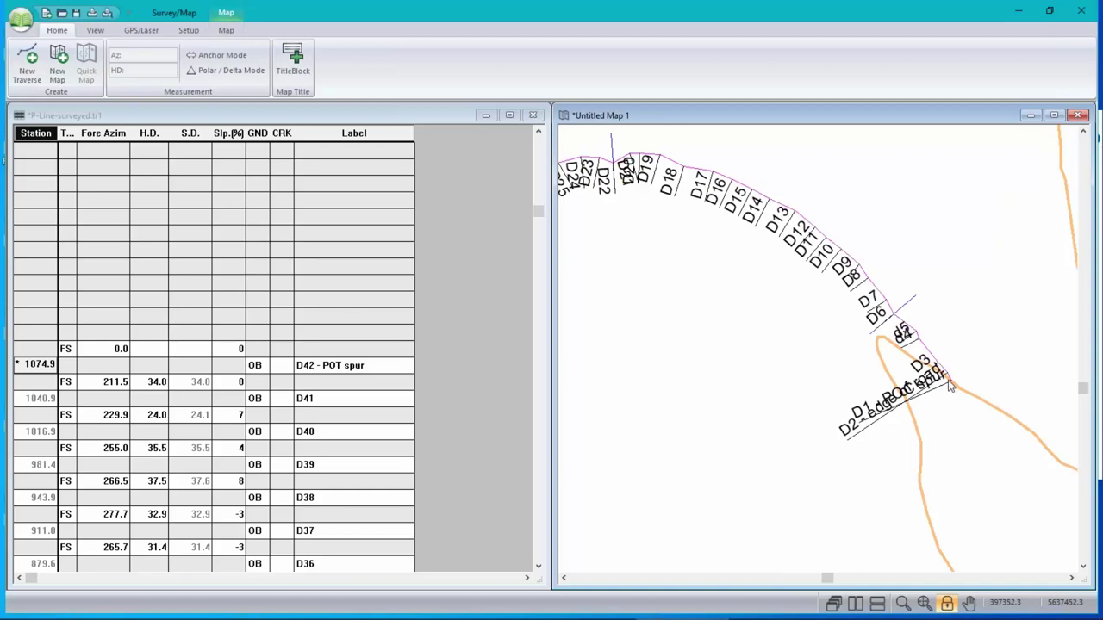
scroll(935, 428, down, 3)
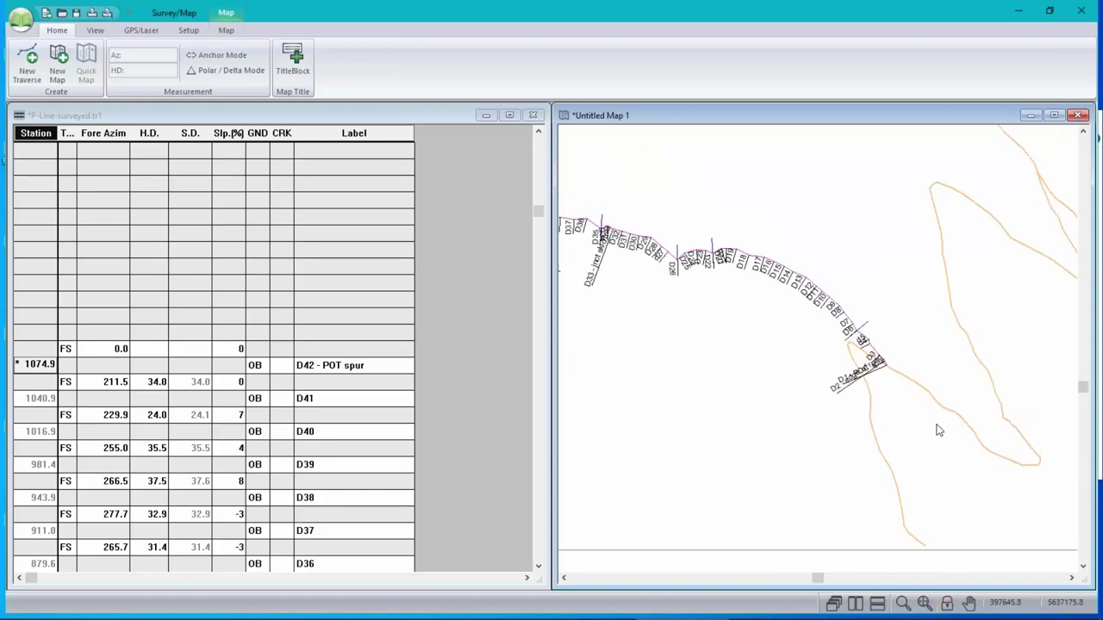
scroll(903, 372, up, 3)
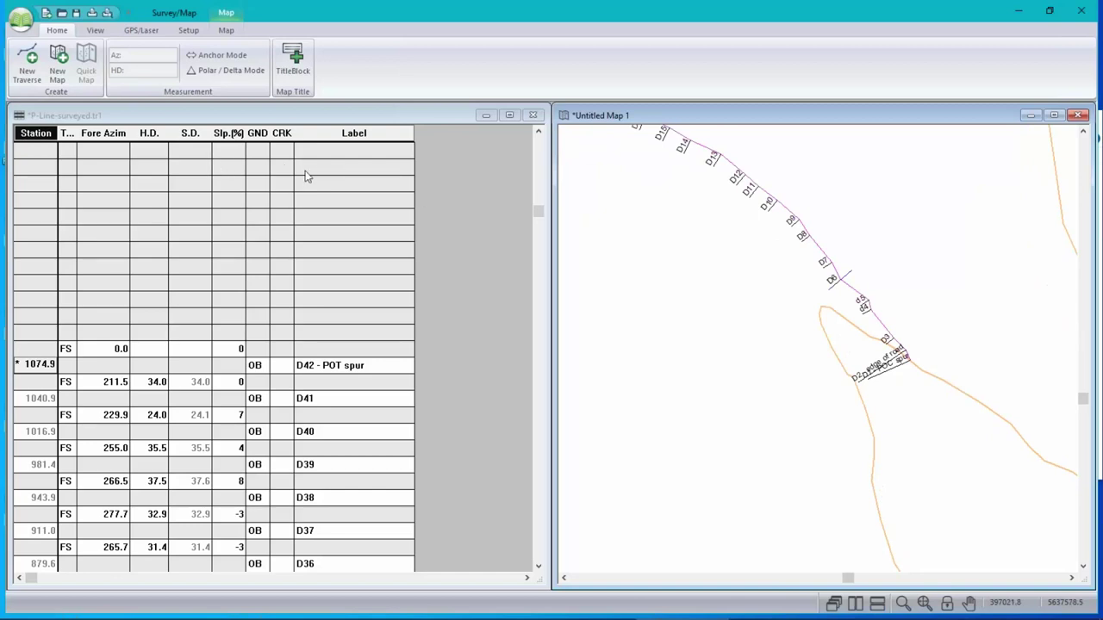
- Switch to the Location module and start a new design with Topo.terx as the terrain surface for original ground
mouse_move(873, 615)
click(189, 31)
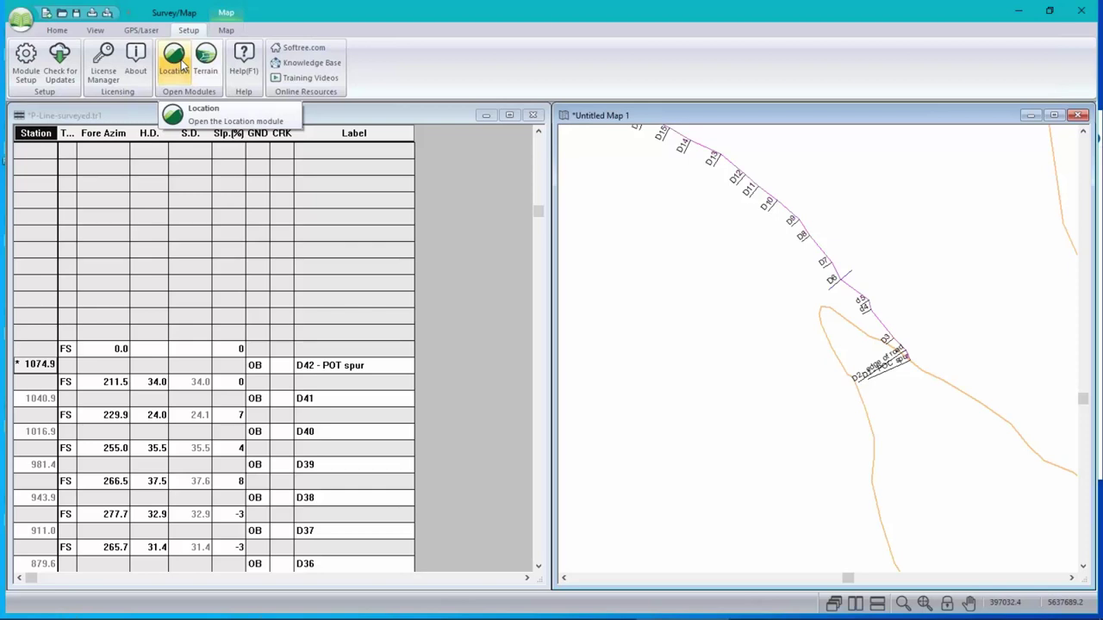
click(174, 58)
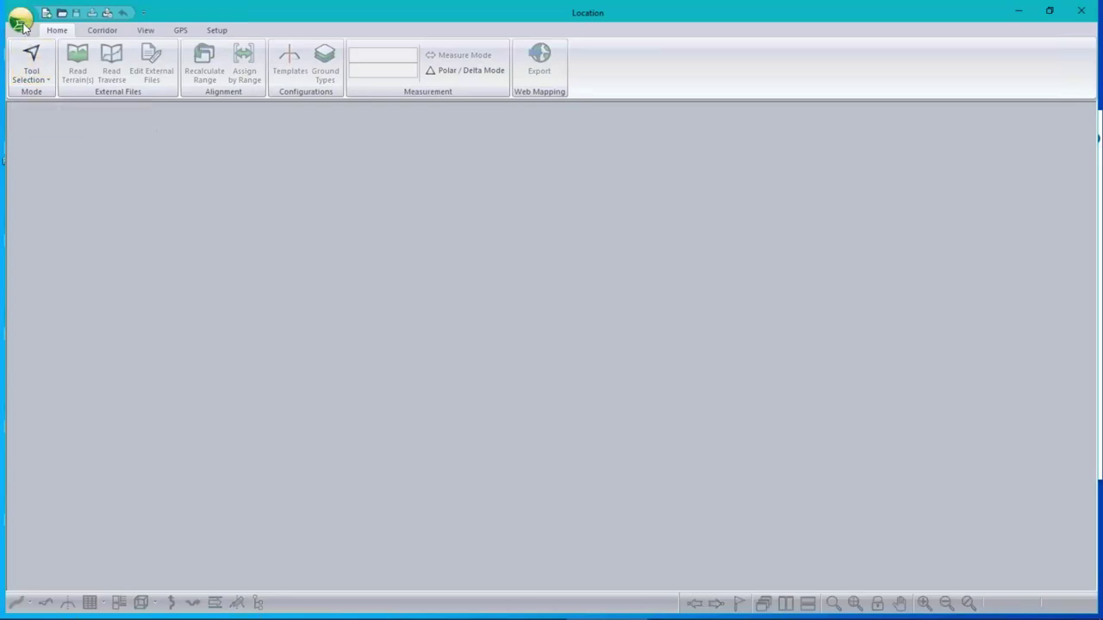
click(24, 27)
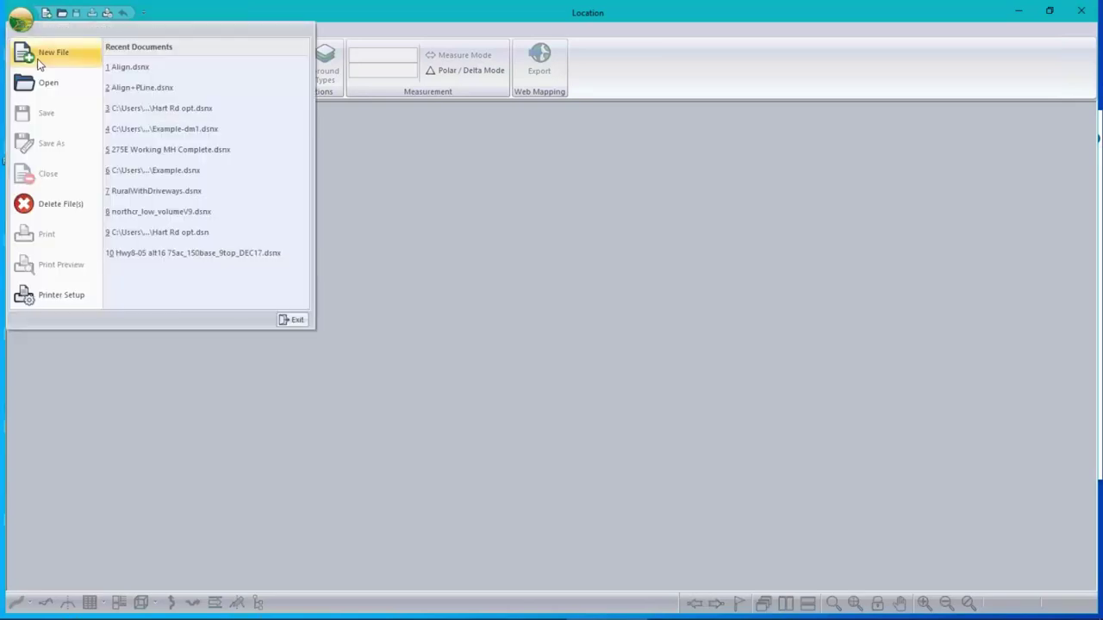
click(42, 51)
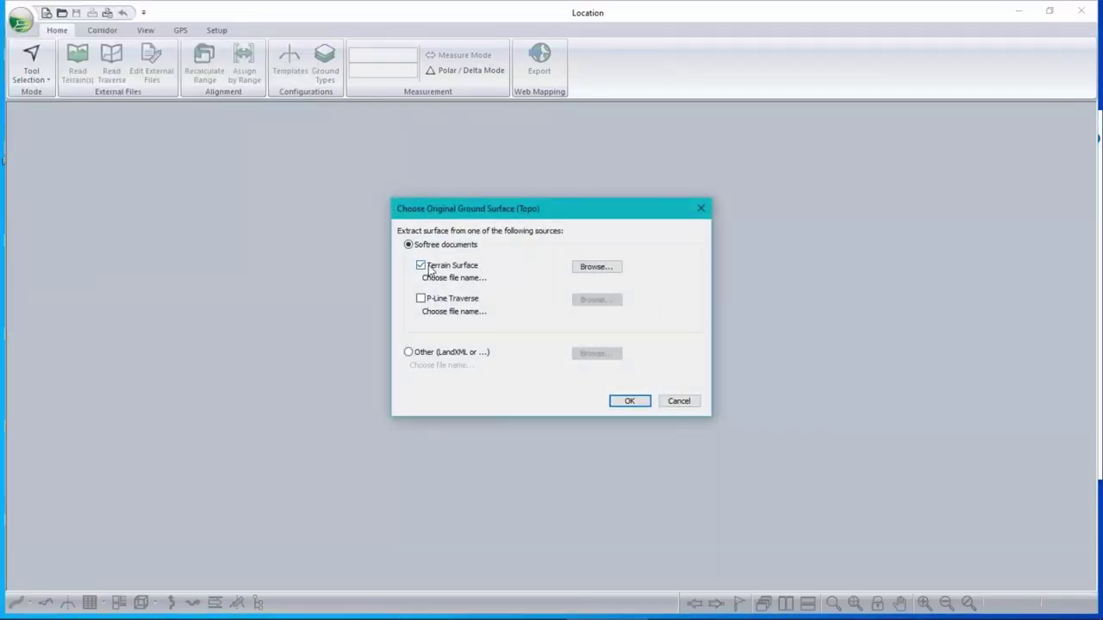
click(610, 268)
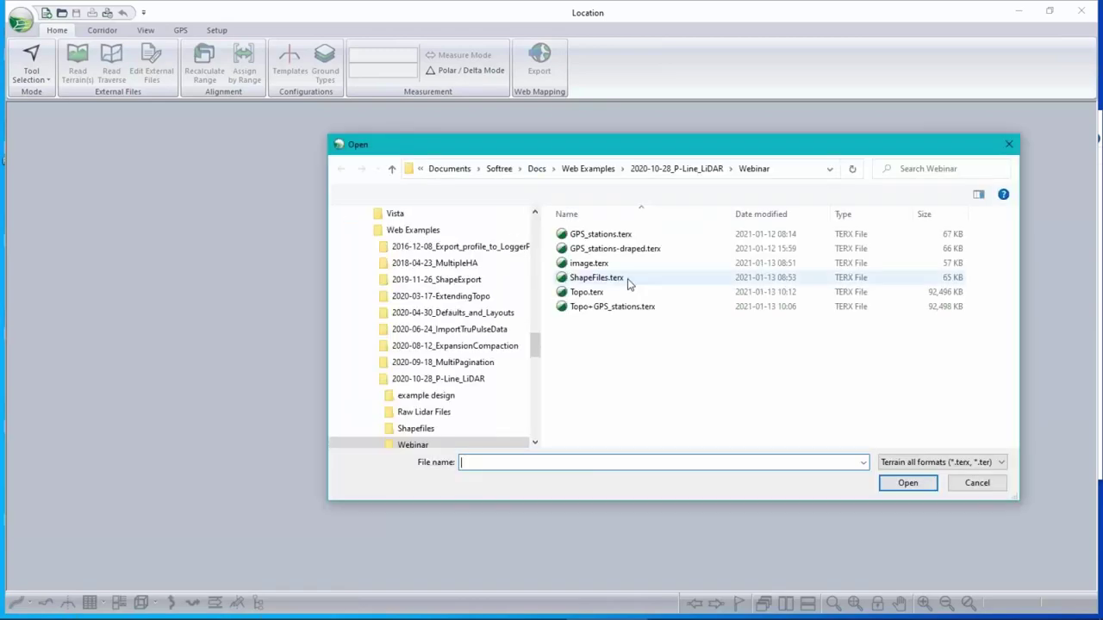
click(758, 292)
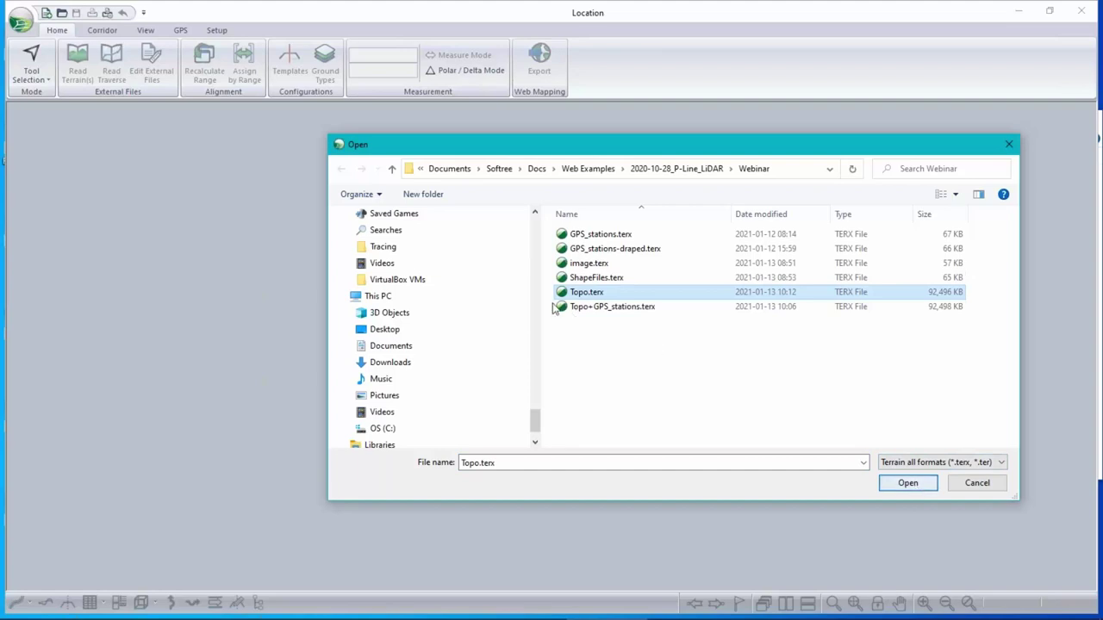
click(908, 483)
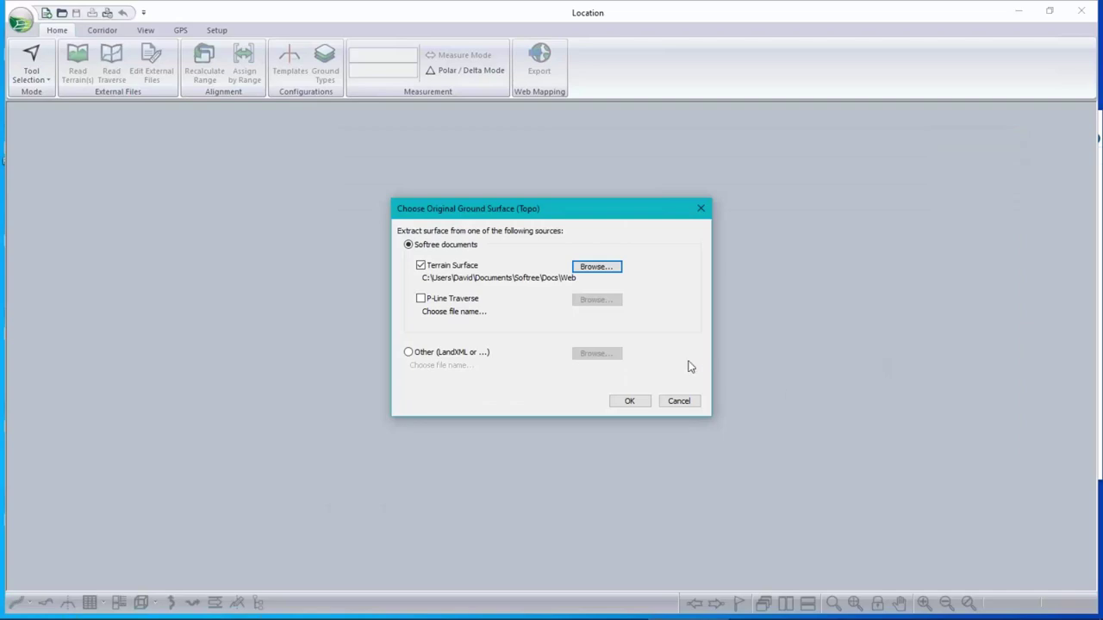
- Add P-Line-surveyed.tr1 as the P-Line traverse, create the design and suppress further section-point warnings
click(420, 299)
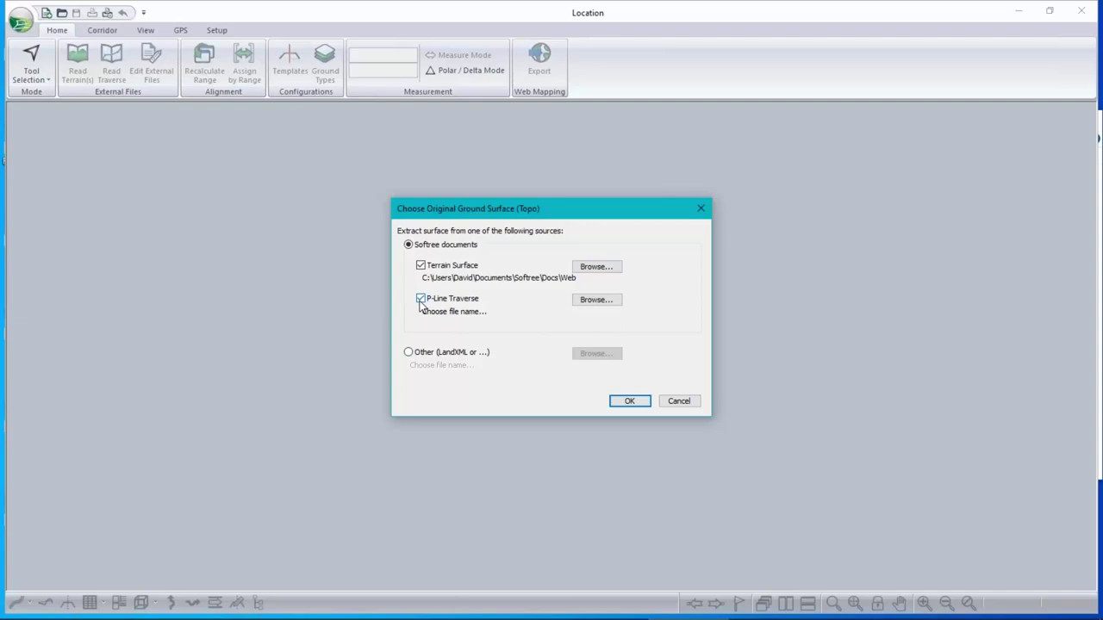
click(603, 301)
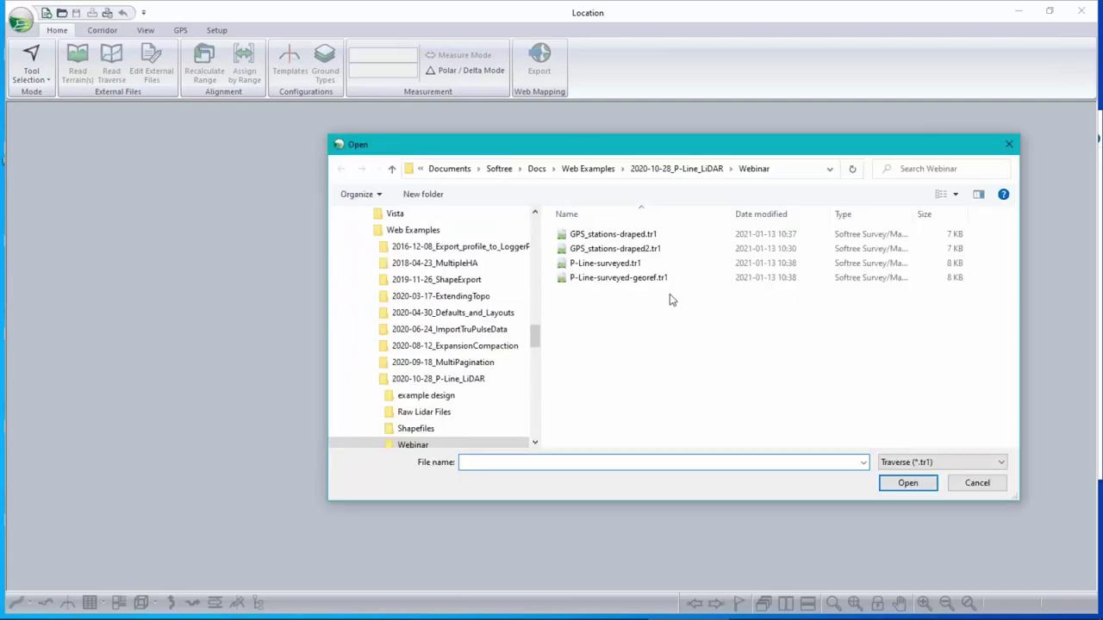
click(616, 263)
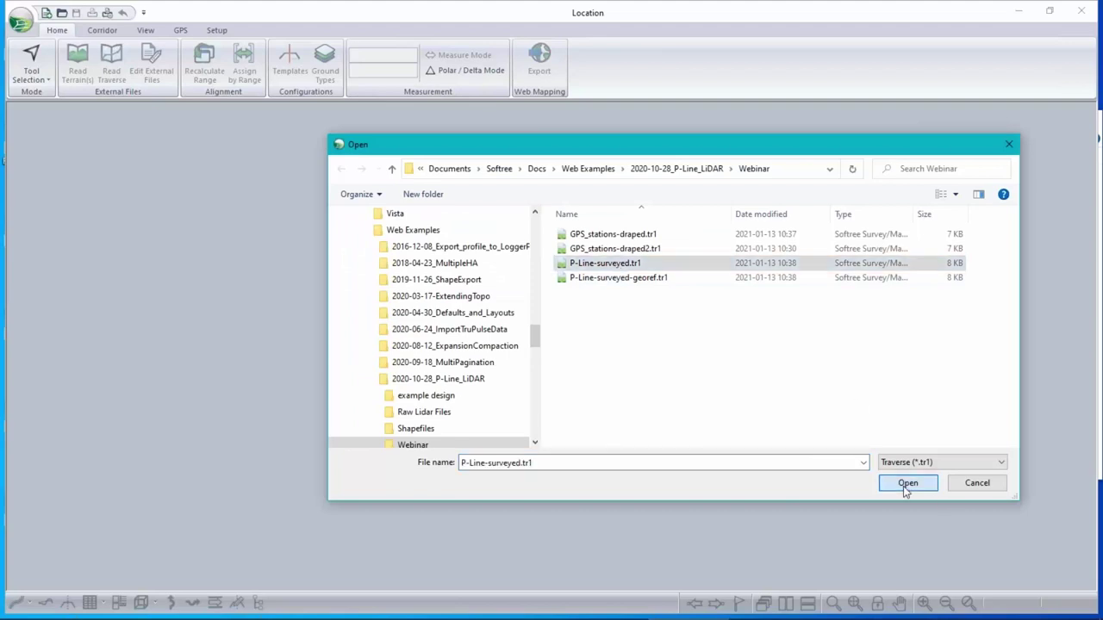
click(911, 484)
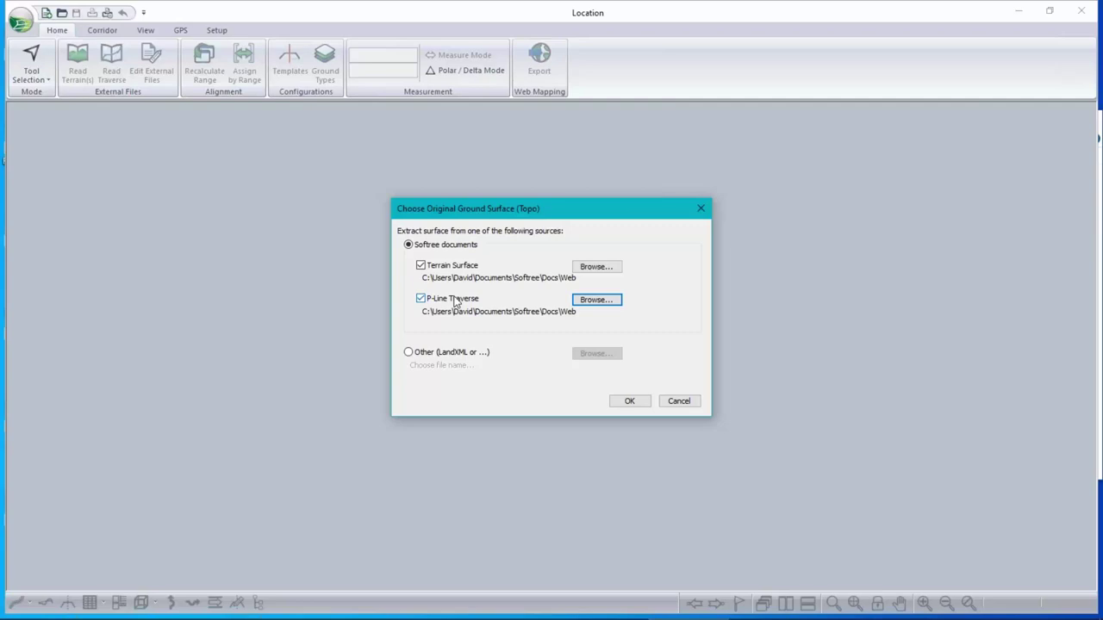
click(638, 406)
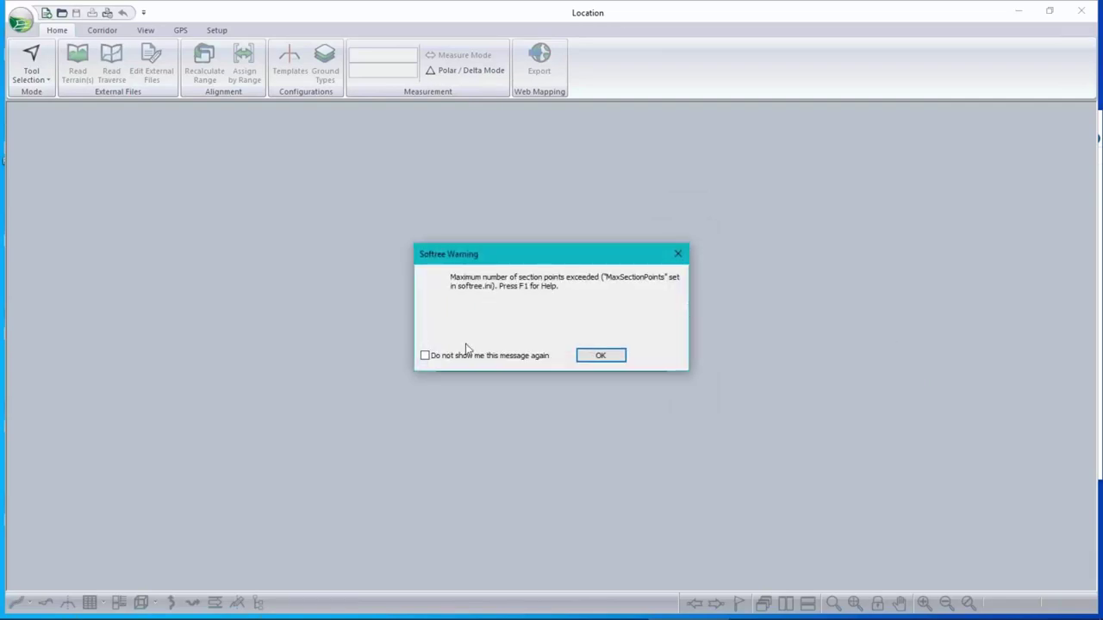
click(462, 357)
click(609, 362)
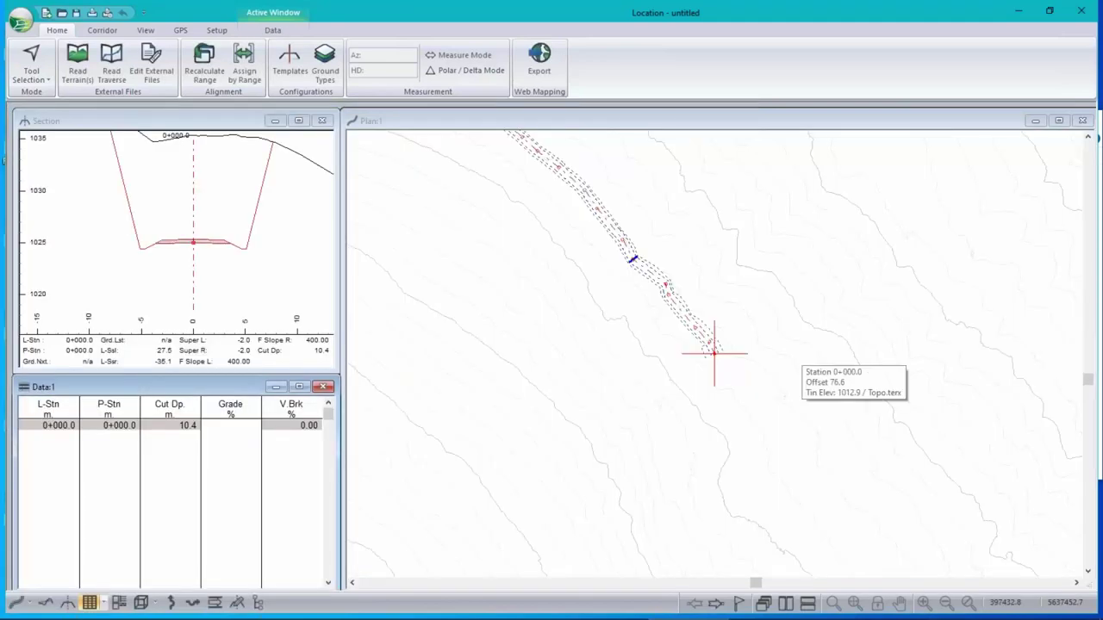
- Examine the cross-section at station 0+000.0, from the full extent of the terrain down to the road template
scroll(167, 197, down, 3)
scroll(175, 198, down, 4)
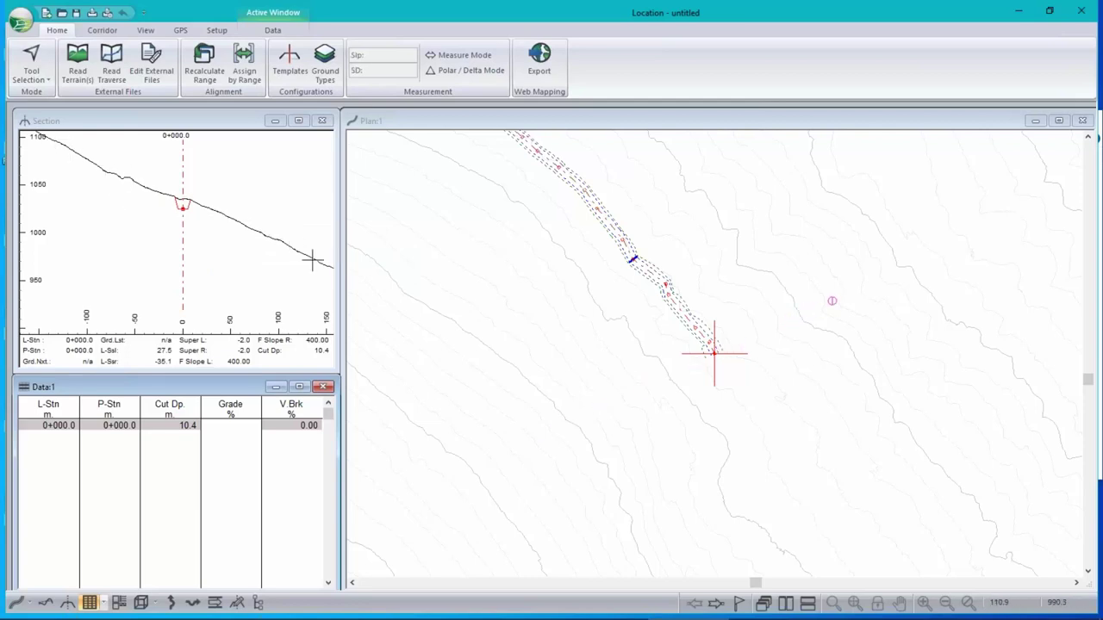
scroll(177, 215, up, 1)
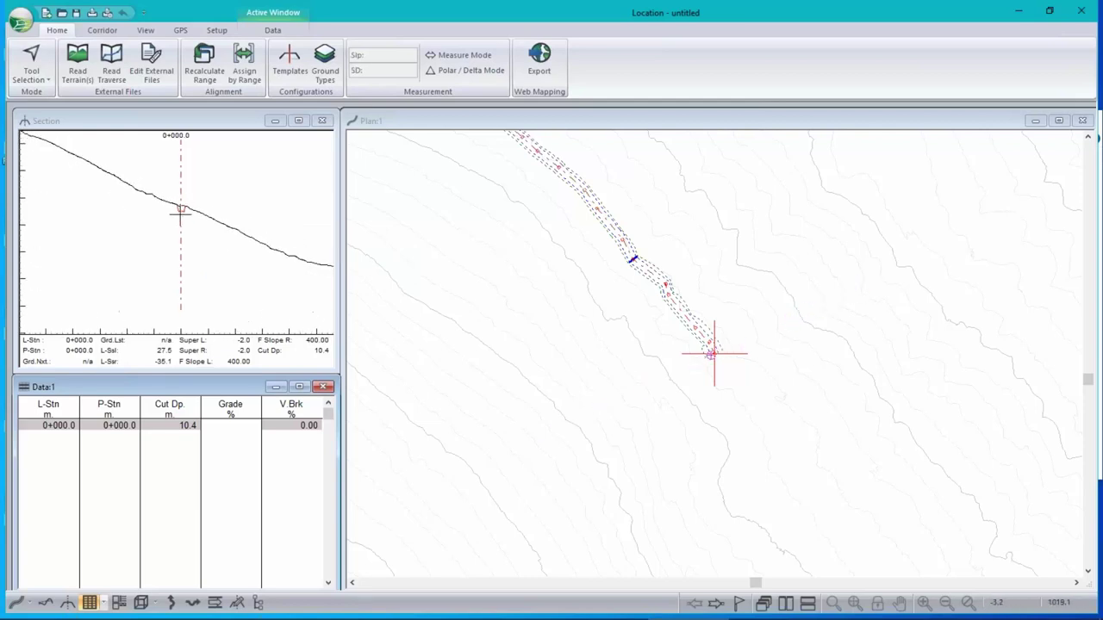
scroll(184, 246, down, 2)
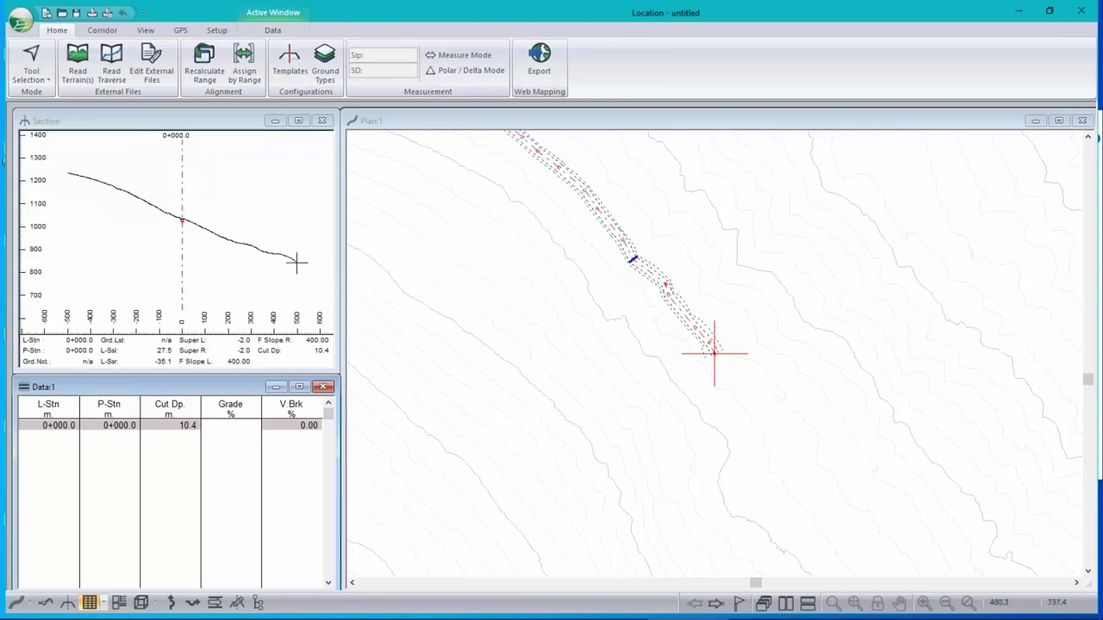
scroll(184, 211, up, 2)
scroll(184, 211, up, 5)
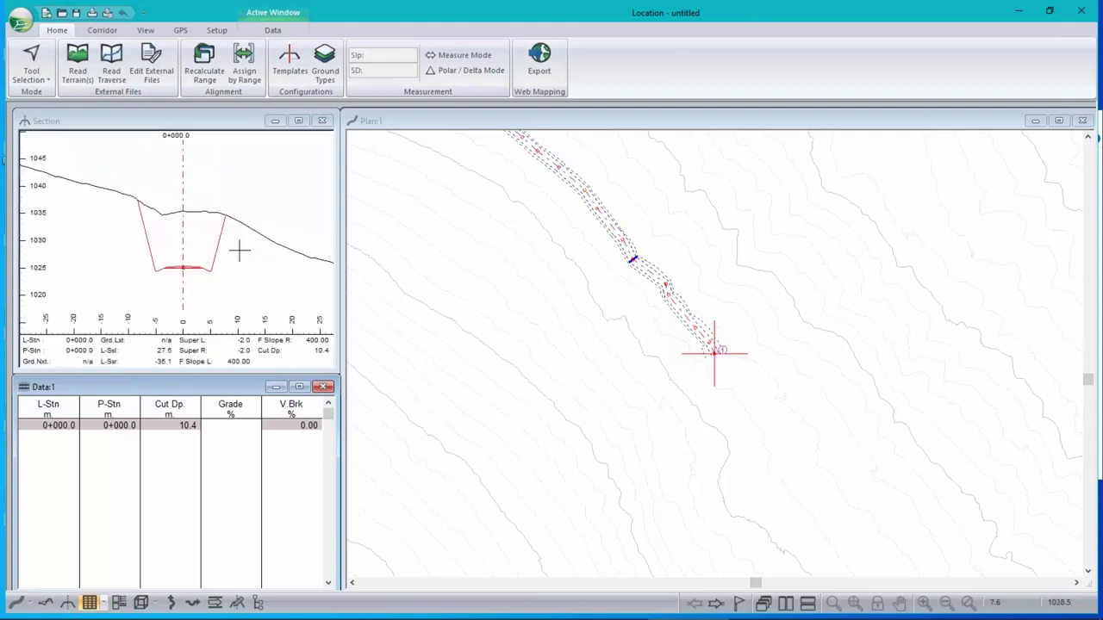
mouse_move(638, 243)
mouse_move(193, 267)
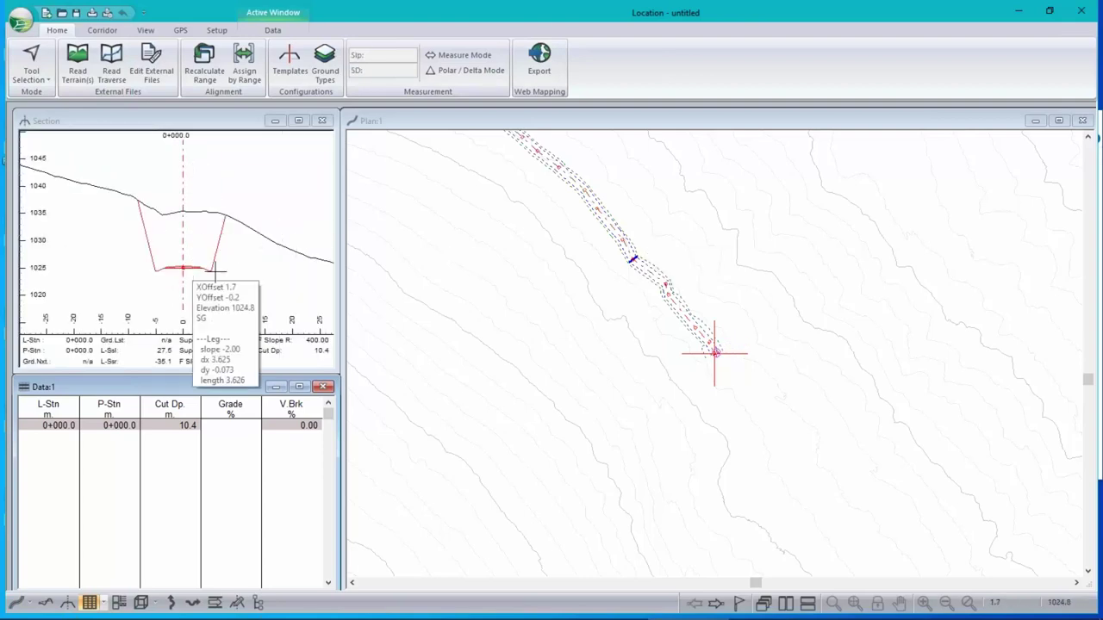
- Show the profile with Comments (P-Line) labels turned on and compare the surveyed stations with the LiDAR ground line
click(45, 604)
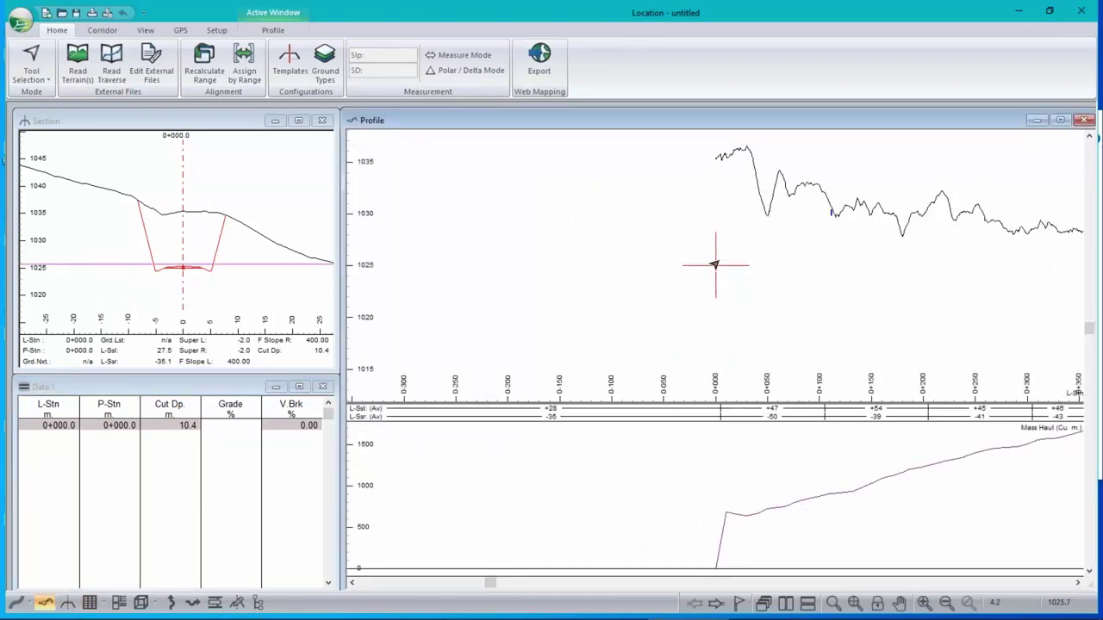
right_click(465, 241)
click(524, 346)
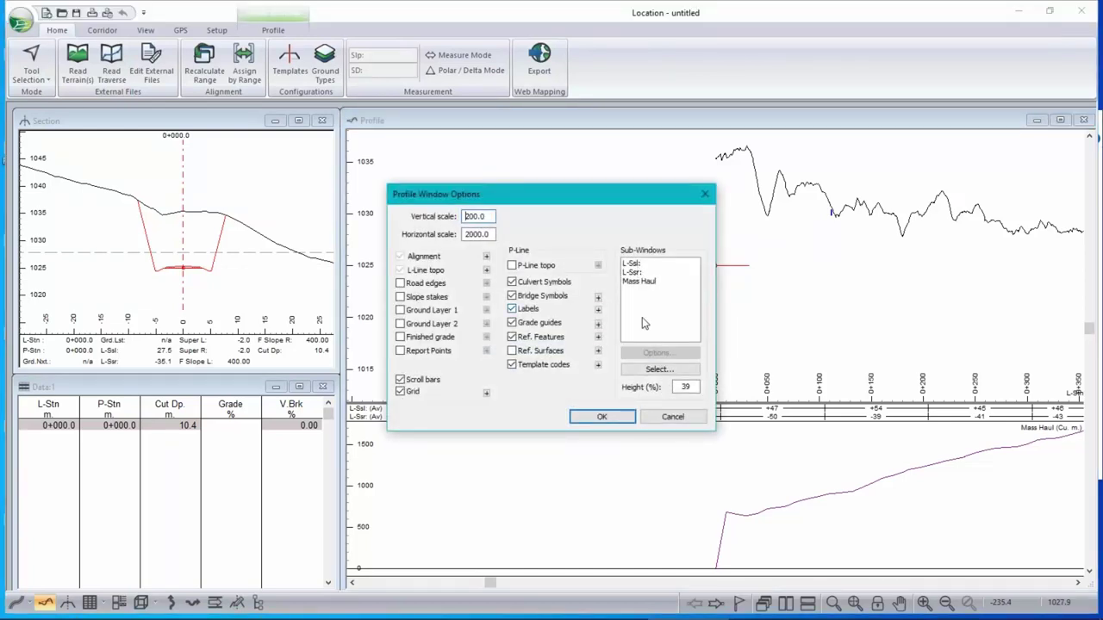
click(598, 309)
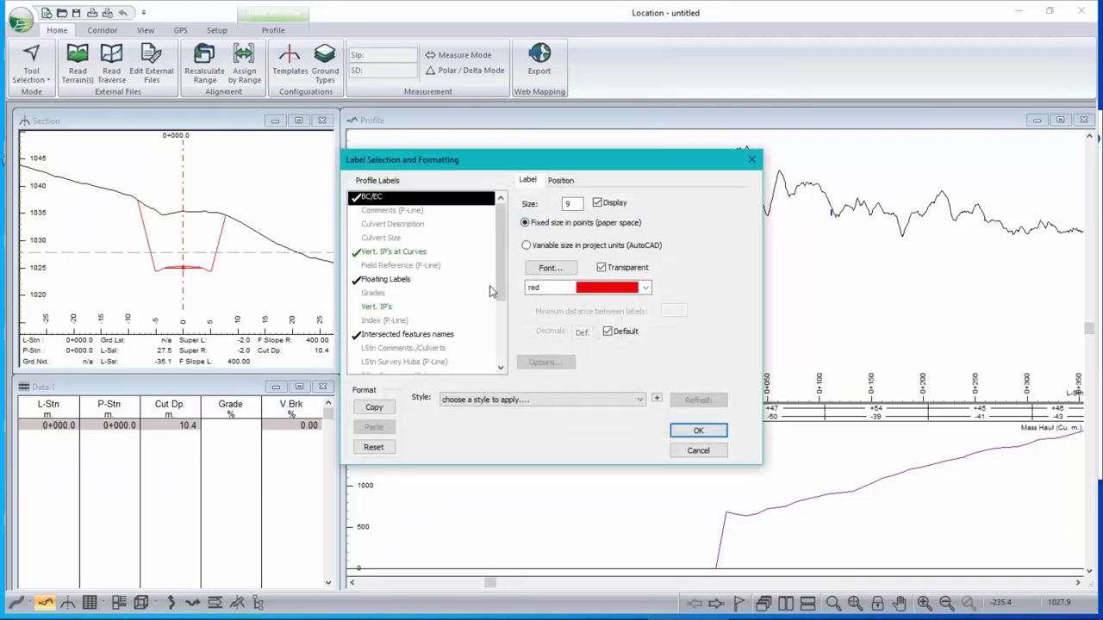
click(395, 212)
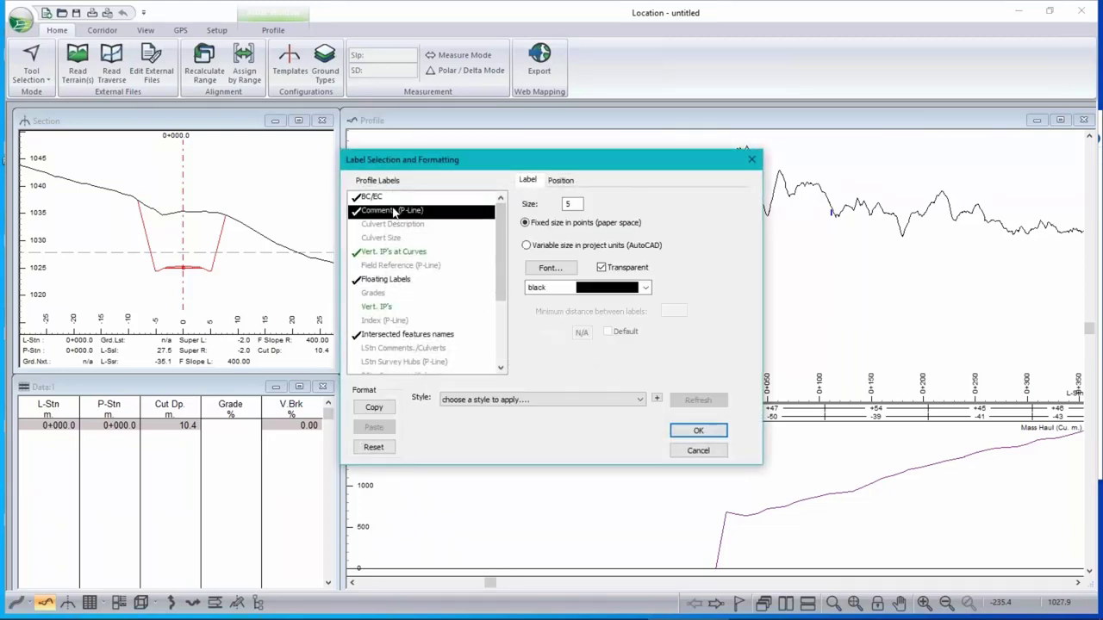
click(697, 428)
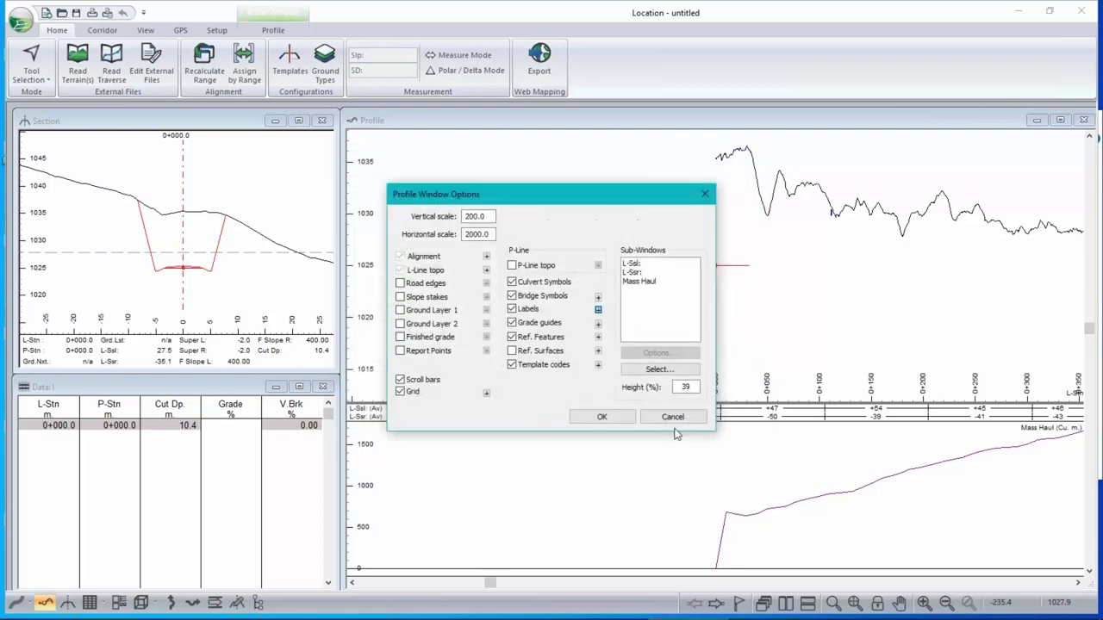
click(607, 418)
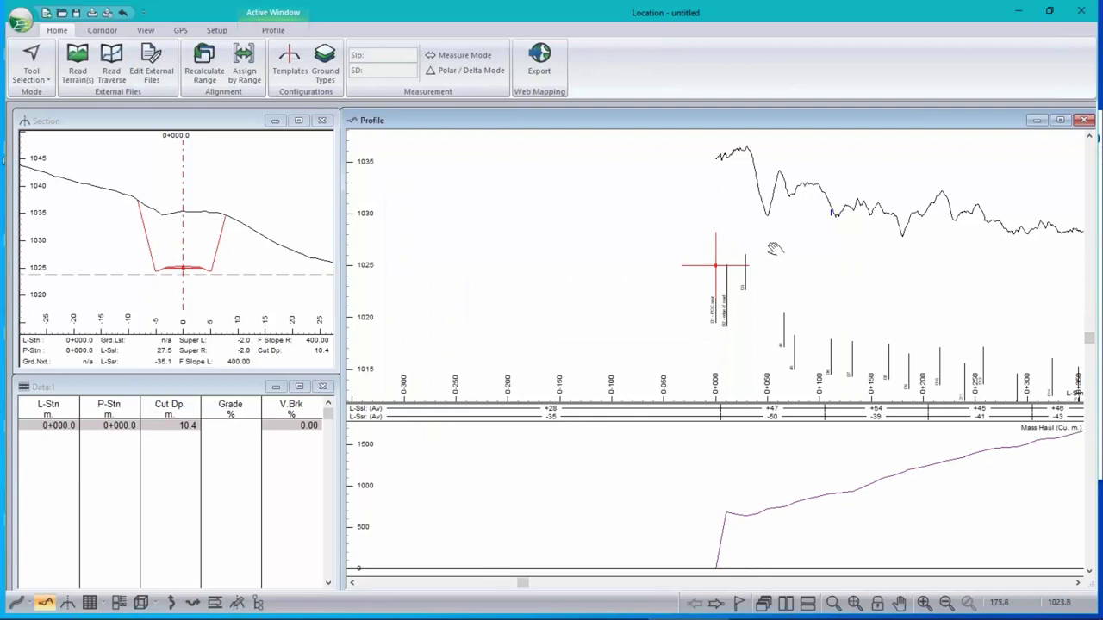
scroll(724, 240, down, 1)
mouse_move(772, 245)
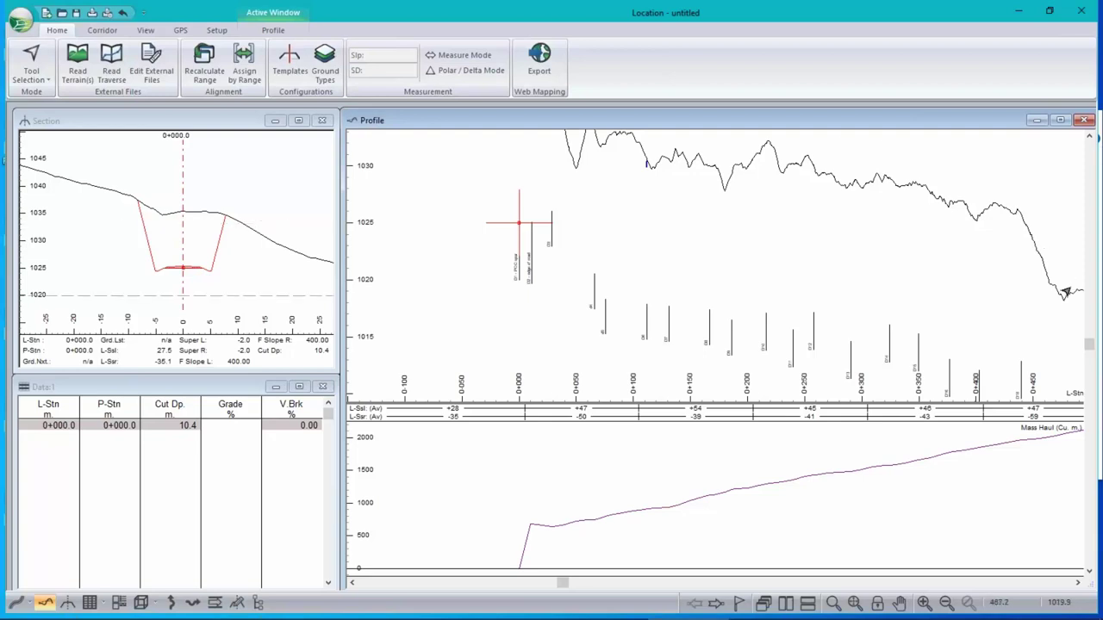
mouse_move(1001, 374)
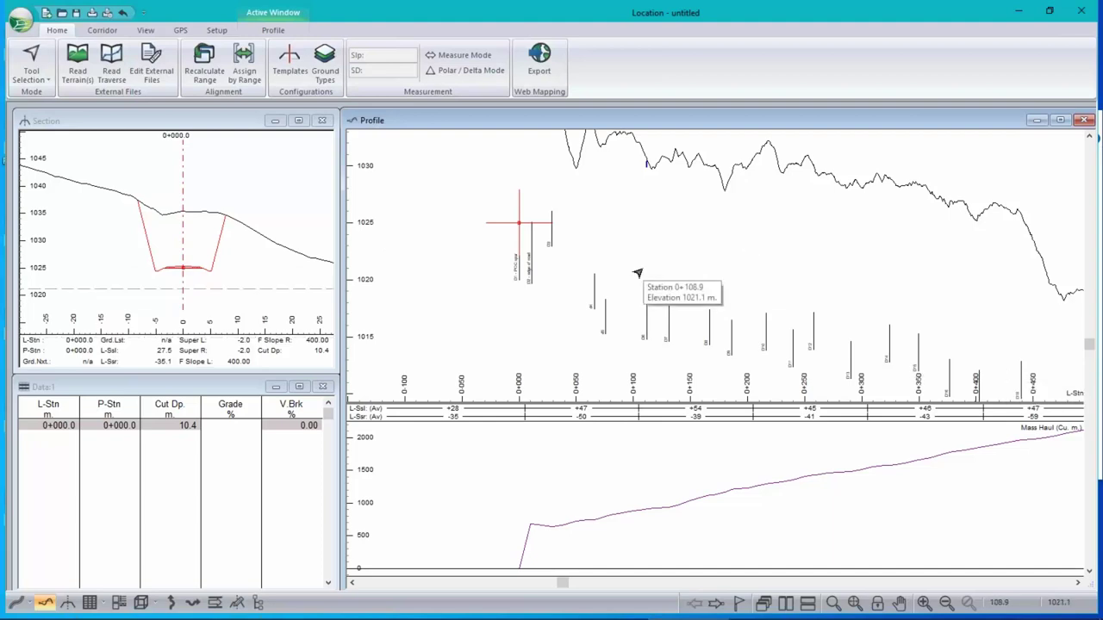
mouse_move(733, 280)
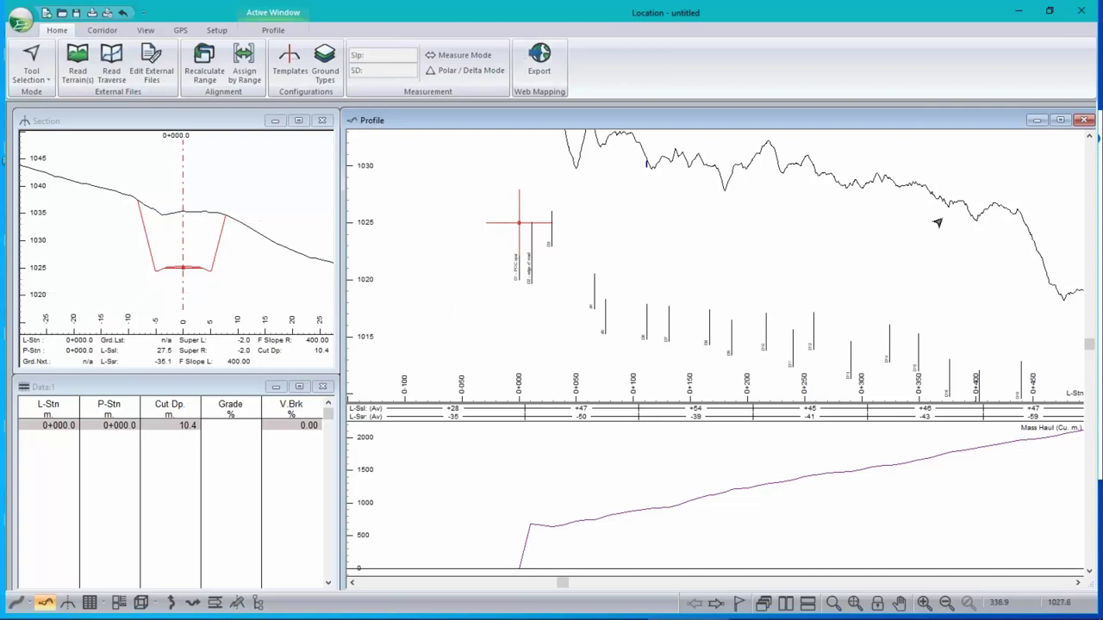
- Switch to the Terrain module and open Topo.terx without saving the current terrain
click(226, 31)
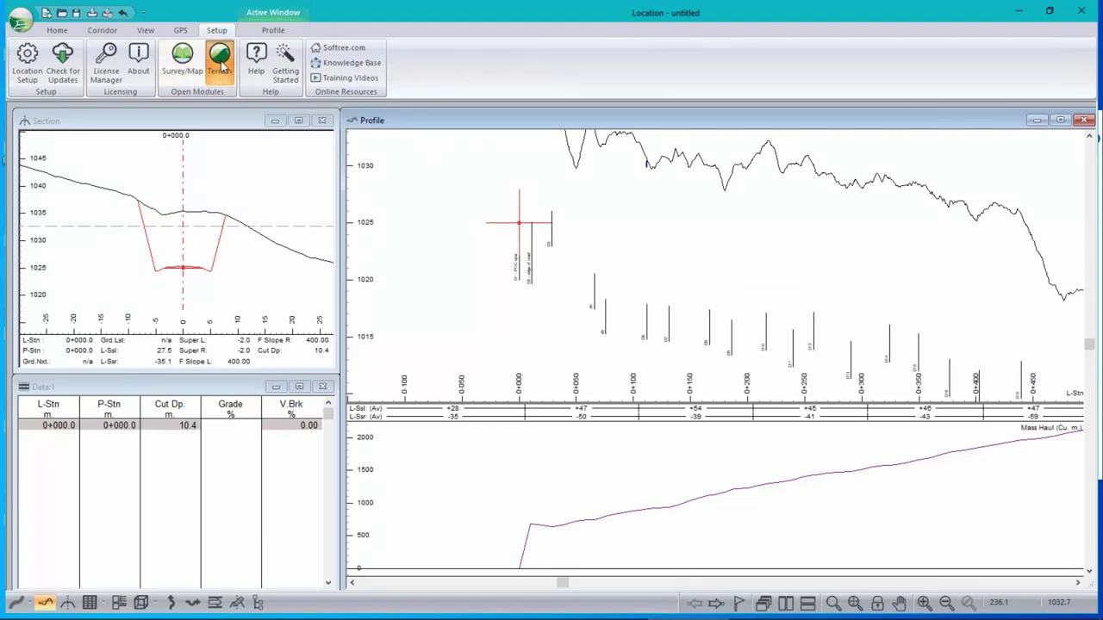
click(220, 61)
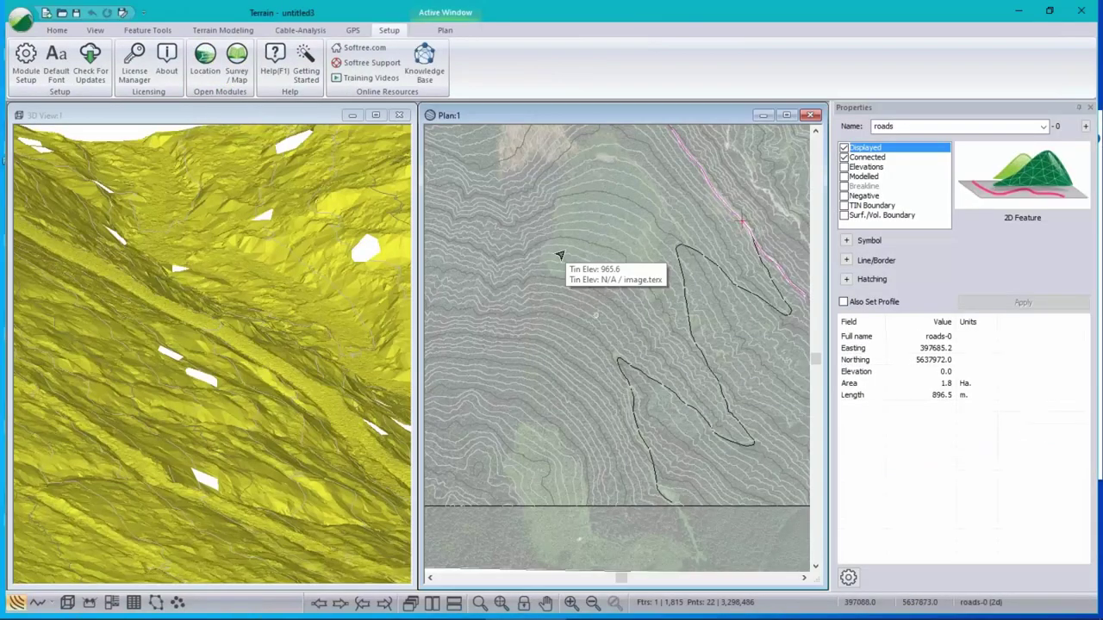
click(21, 19)
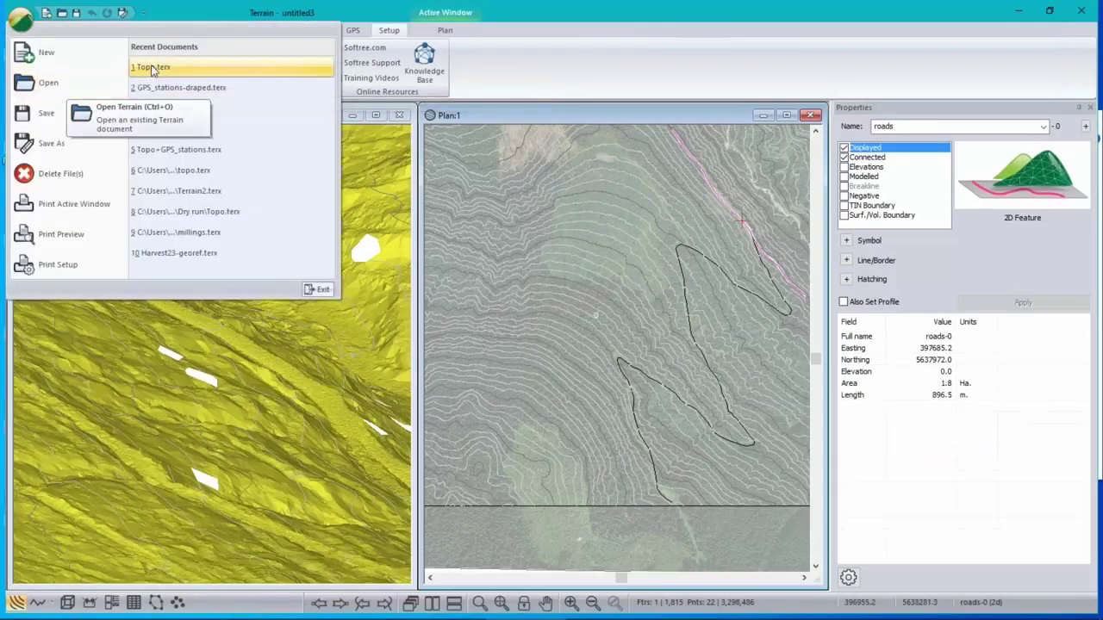
click(151, 71)
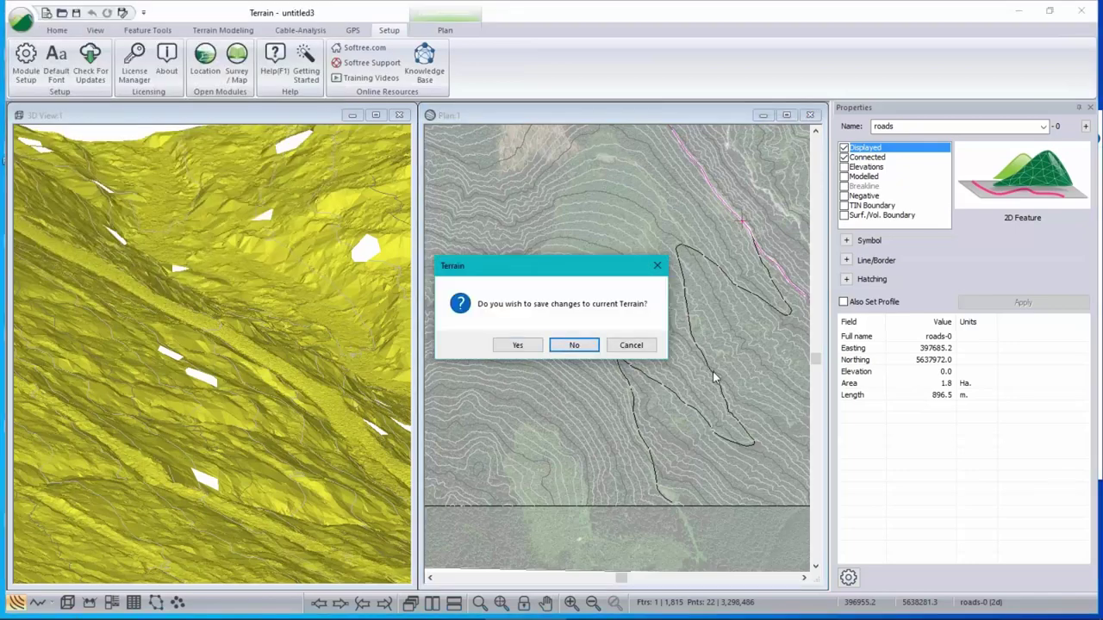
click(576, 344)
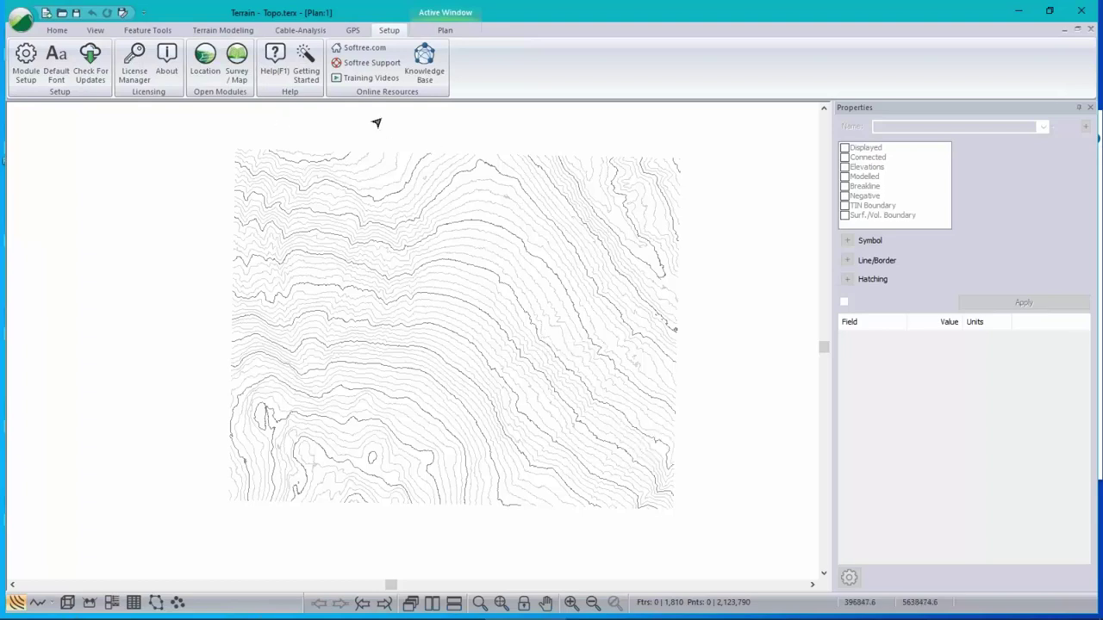
- Insert the P-Line-surveyed.tr1 traverse file into the Topo.terx terrain
click(57, 30)
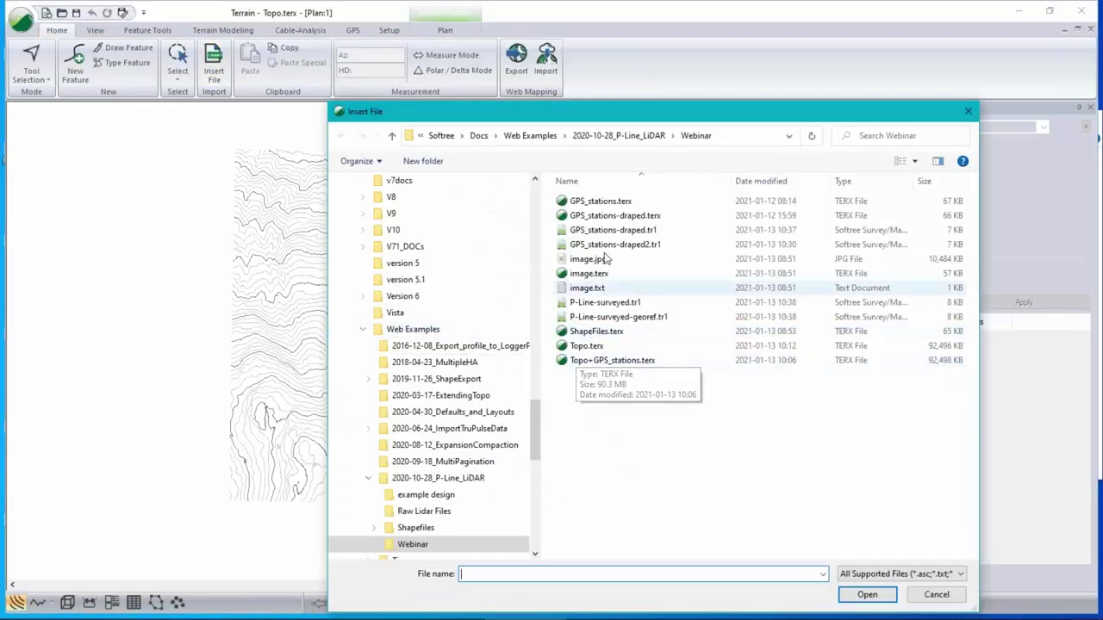
click(609, 302)
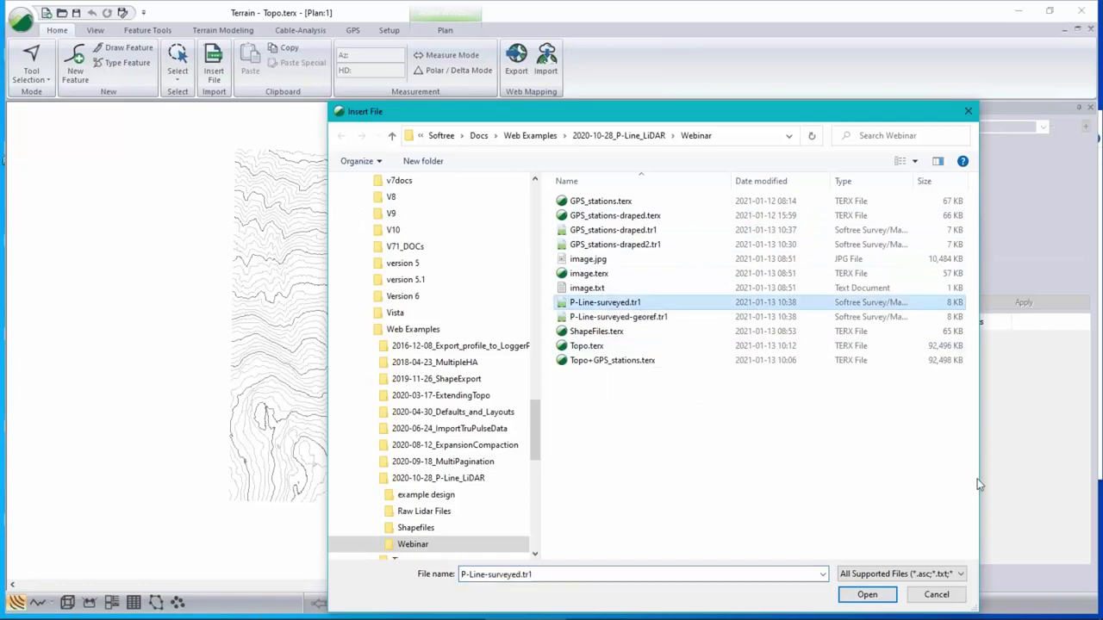
click(867, 594)
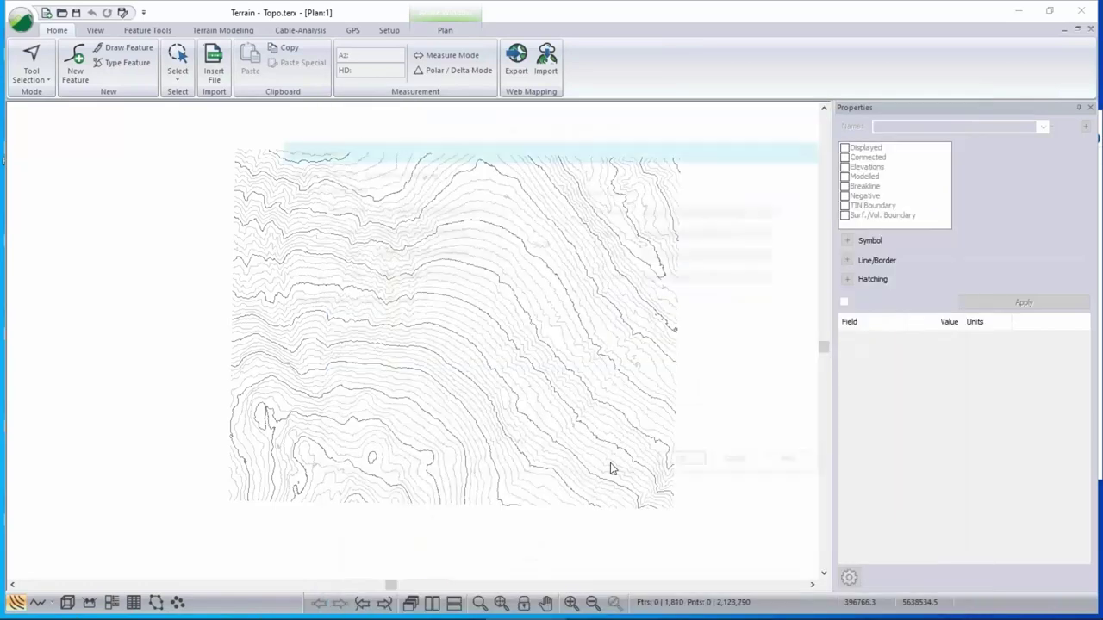
click(687, 465)
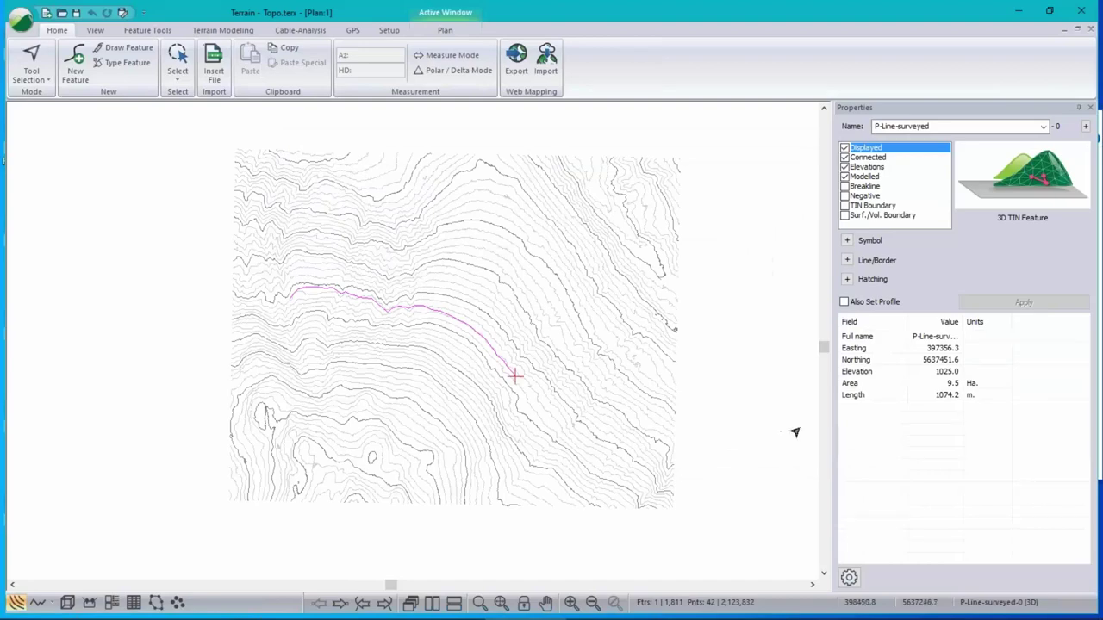
- Compare the surveyed elevation at the start point of the P-Line with the surrounding TIN elevation
scroll(513, 387, up, 3)
scroll(515, 363, up, 2)
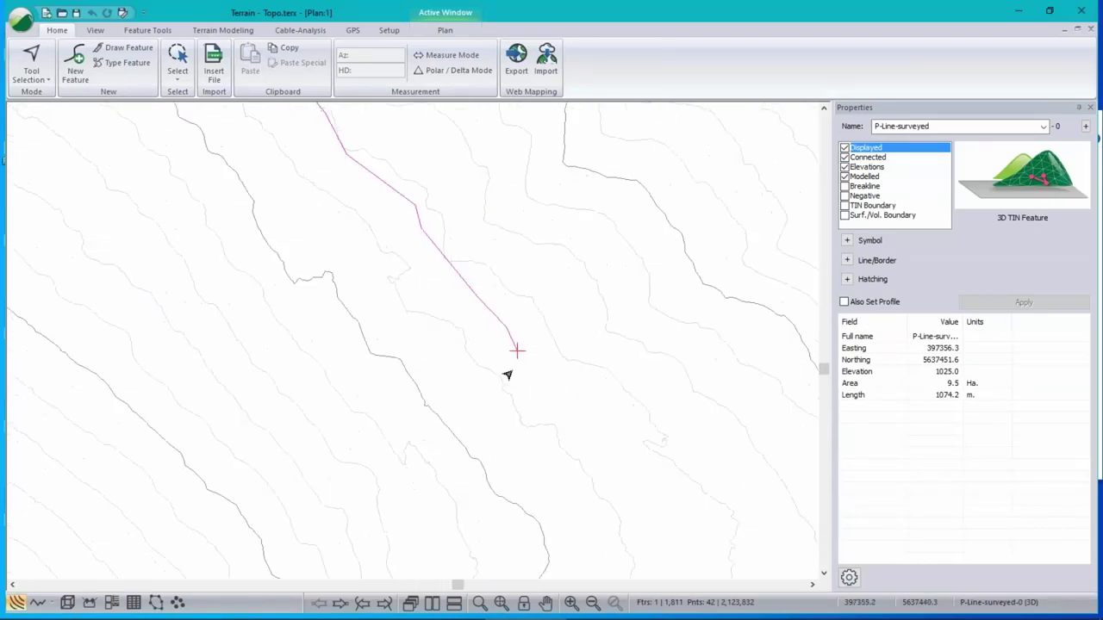
click(951, 373)
mouse_move(518, 363)
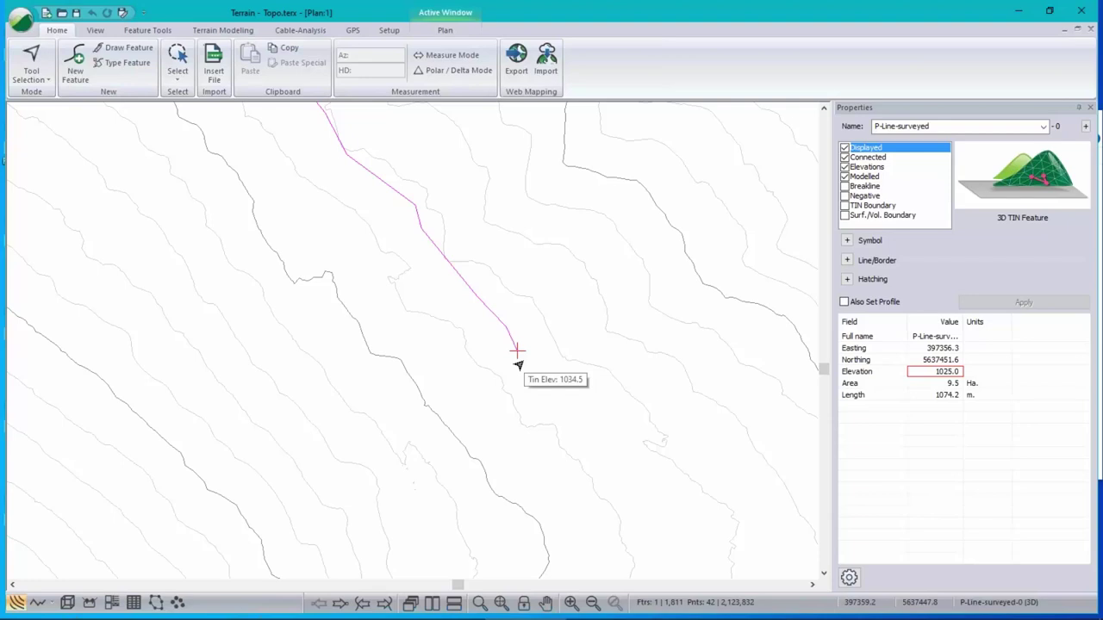
mouse_move(552, 296)
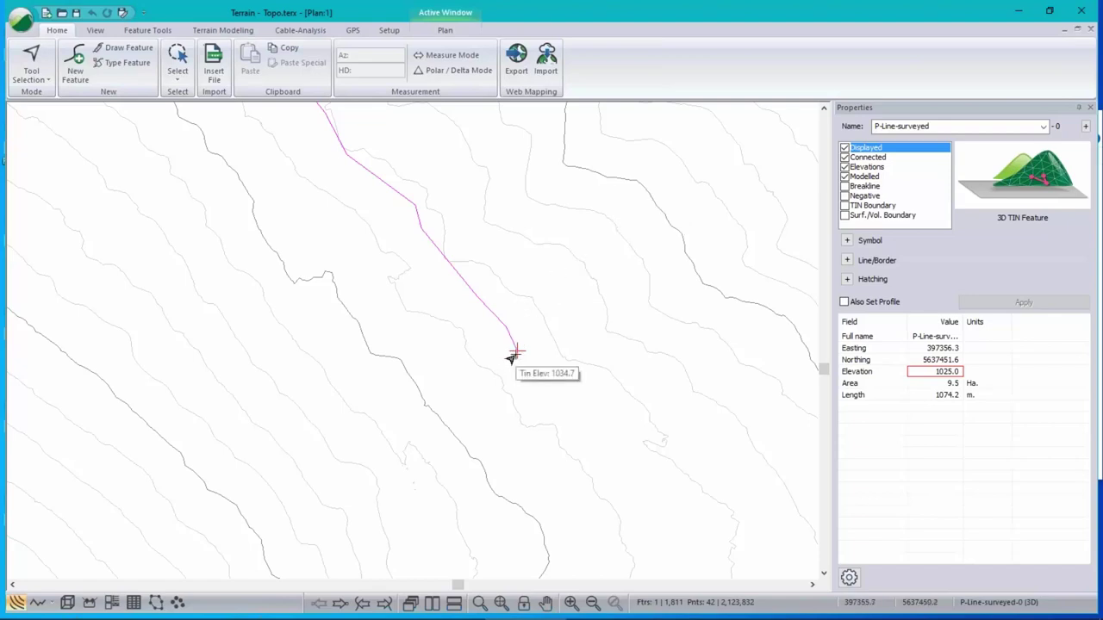
mouse_move(741, 362)
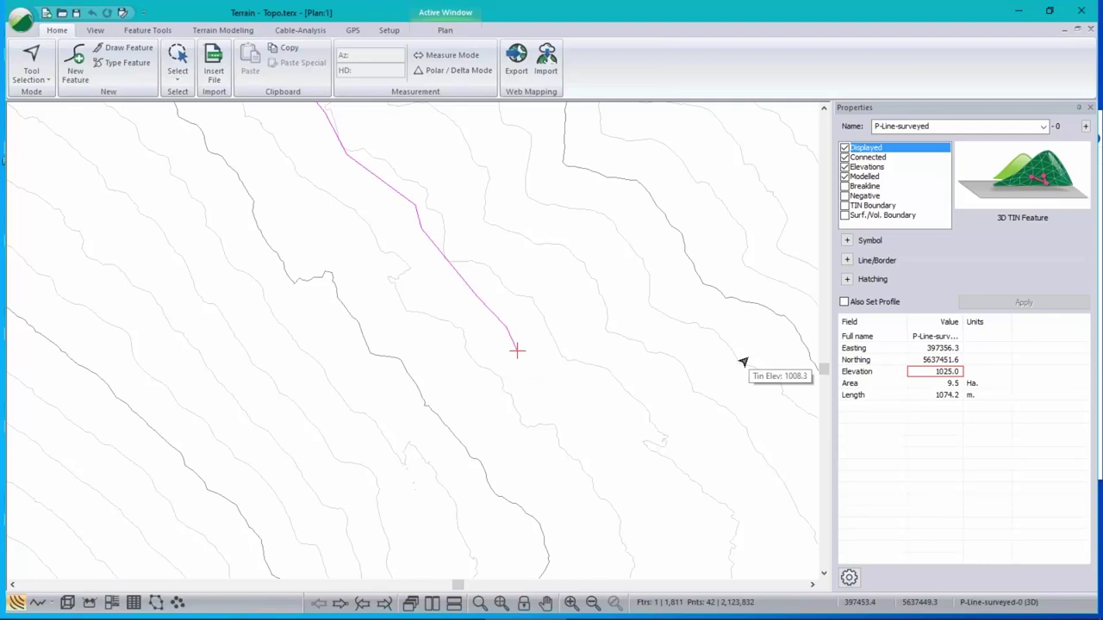
- Try draping the still-connected P-Line-surveyed feature onto the terrain by turning off its Elevations property, and undo the change
click(845, 176)
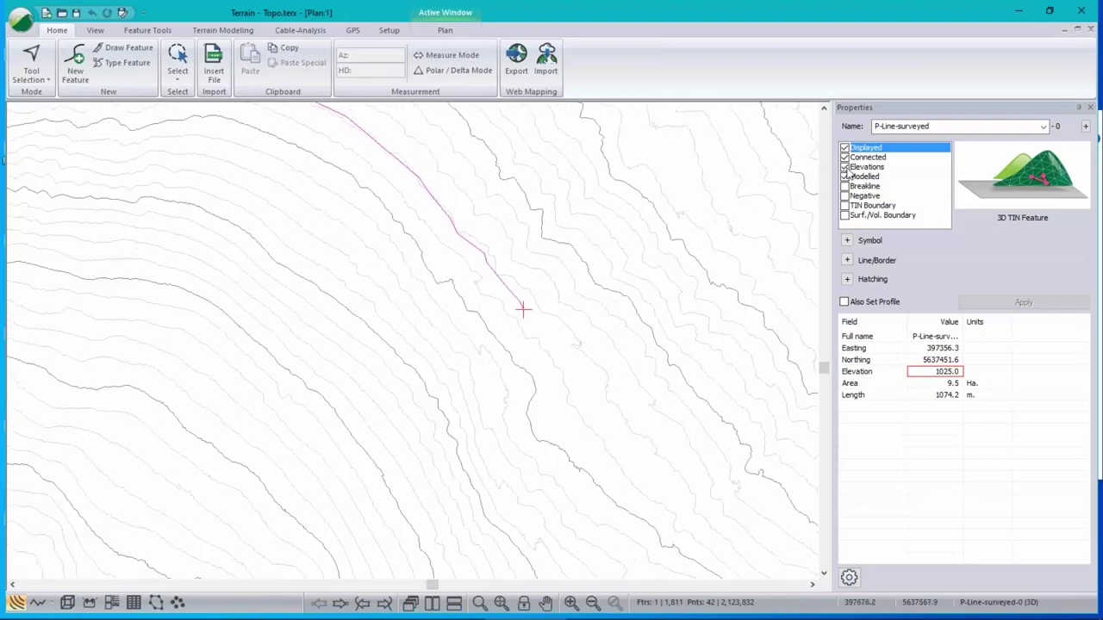
click(844, 167)
click(1040, 303)
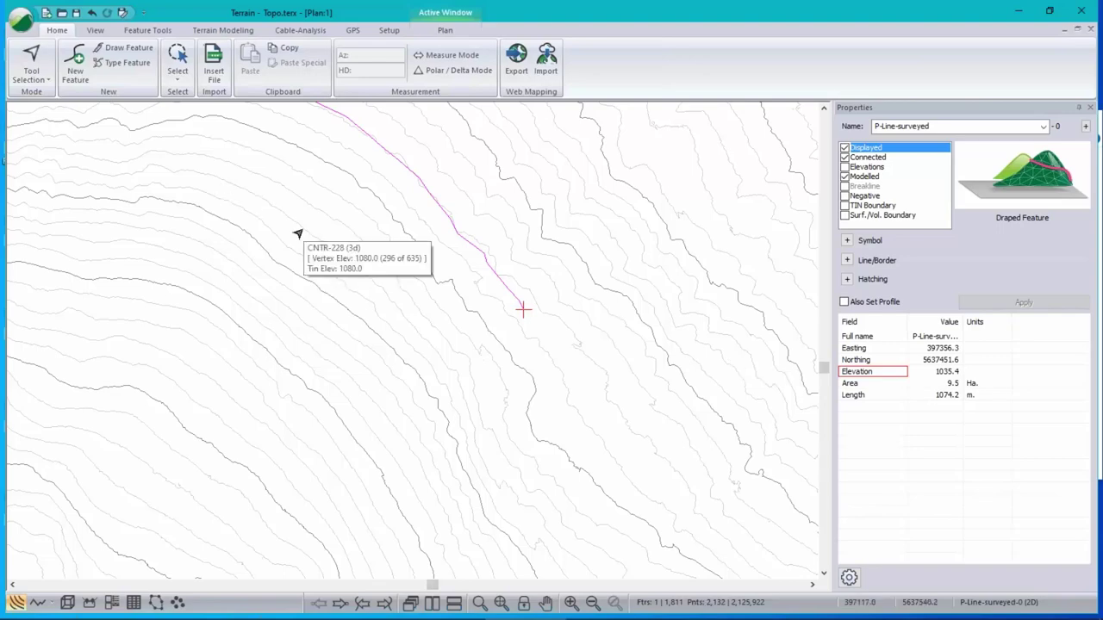
middle_drag(315, 246, 360, 307)
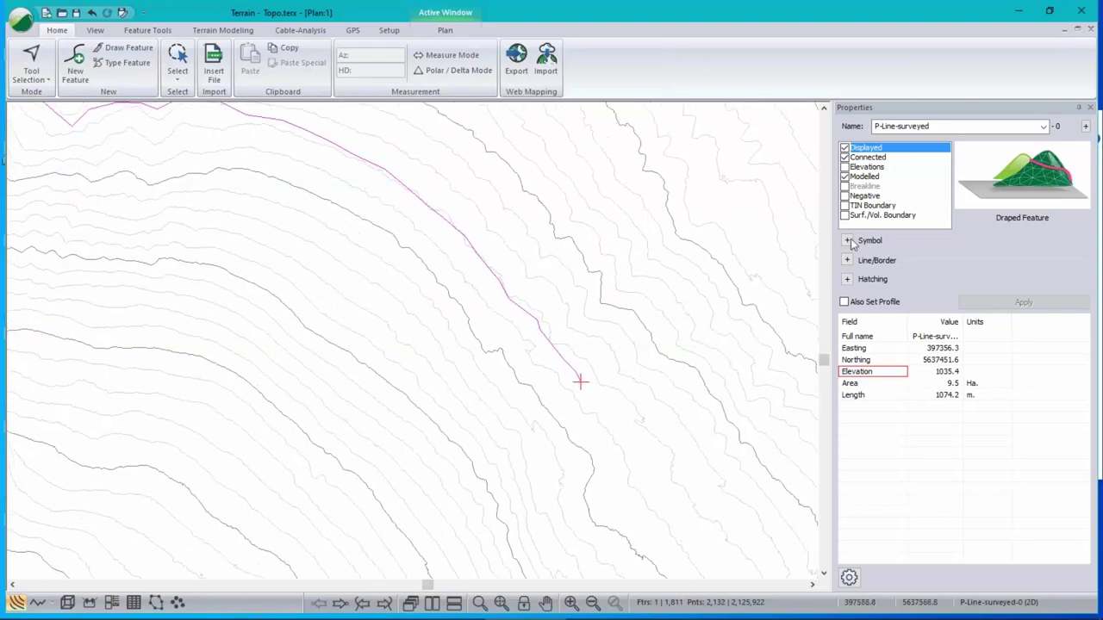
click(844, 176)
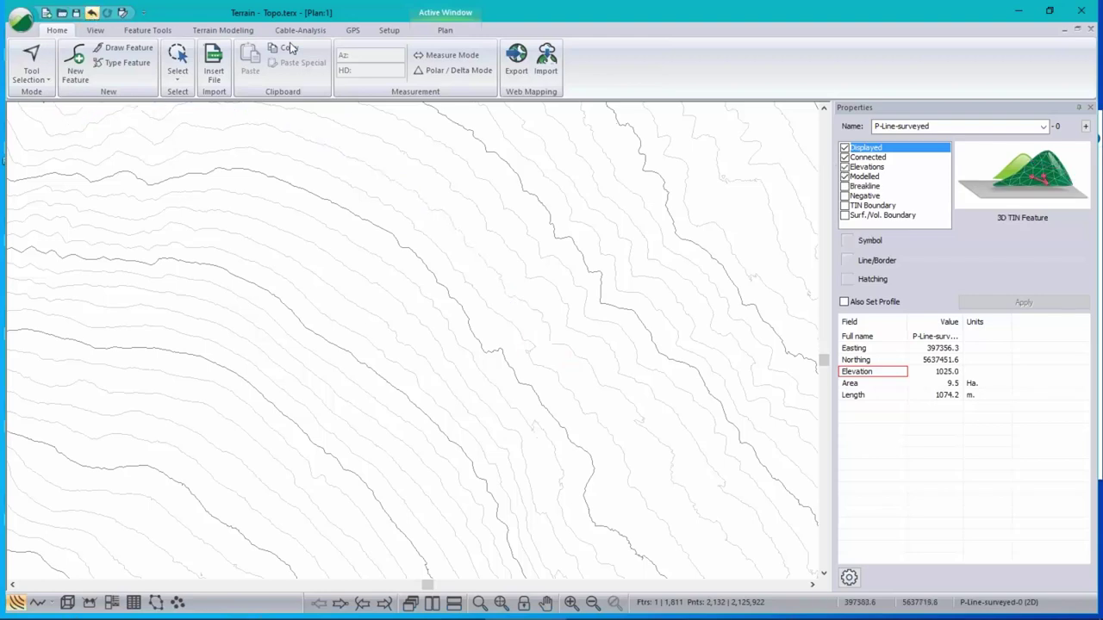
- Drape only the P-Line's survey points onto the terrain by turning off its Connected and Elevations properties and applying the change
click(845, 157)
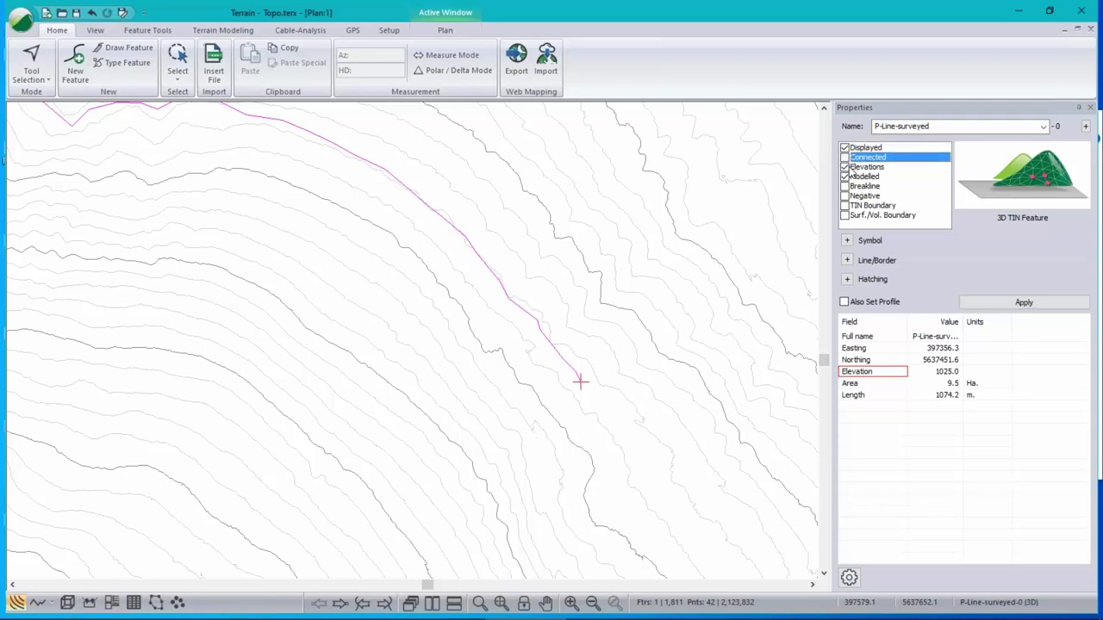
click(844, 167)
click(844, 168)
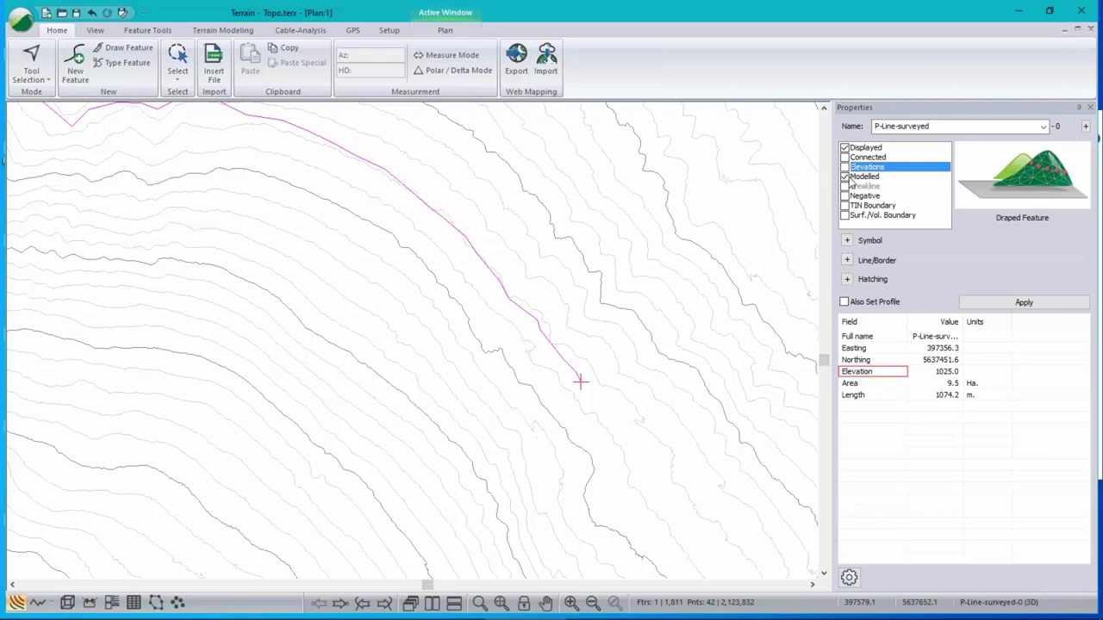
click(1041, 301)
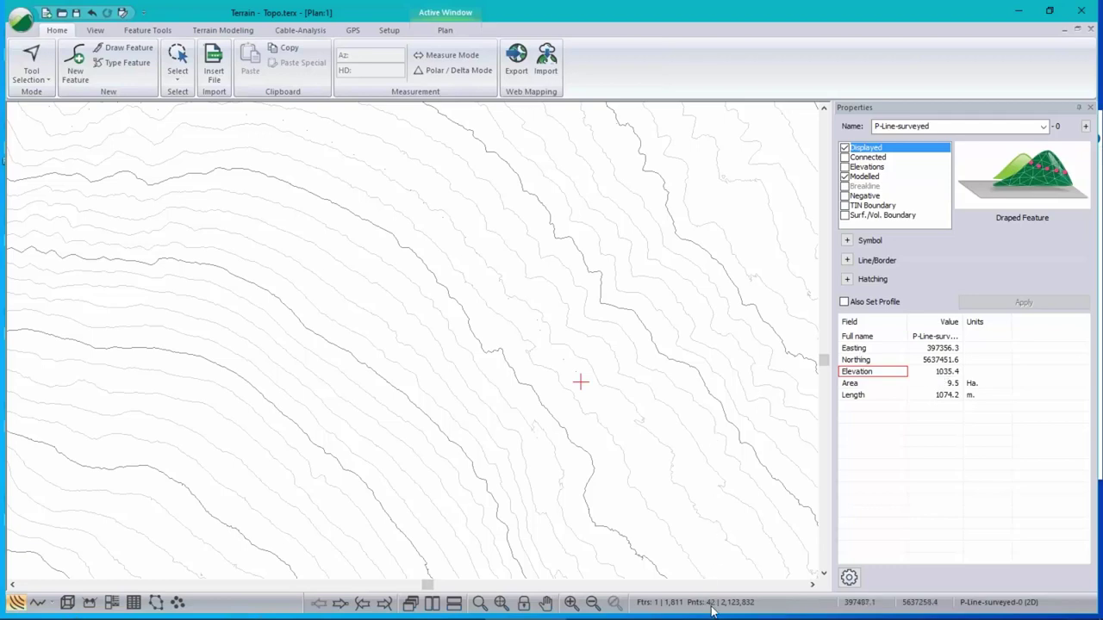
- Turn the P-Line's Elevations and Connected properties back on and apply, making it a connected 3D TIN feature
click(845, 167)
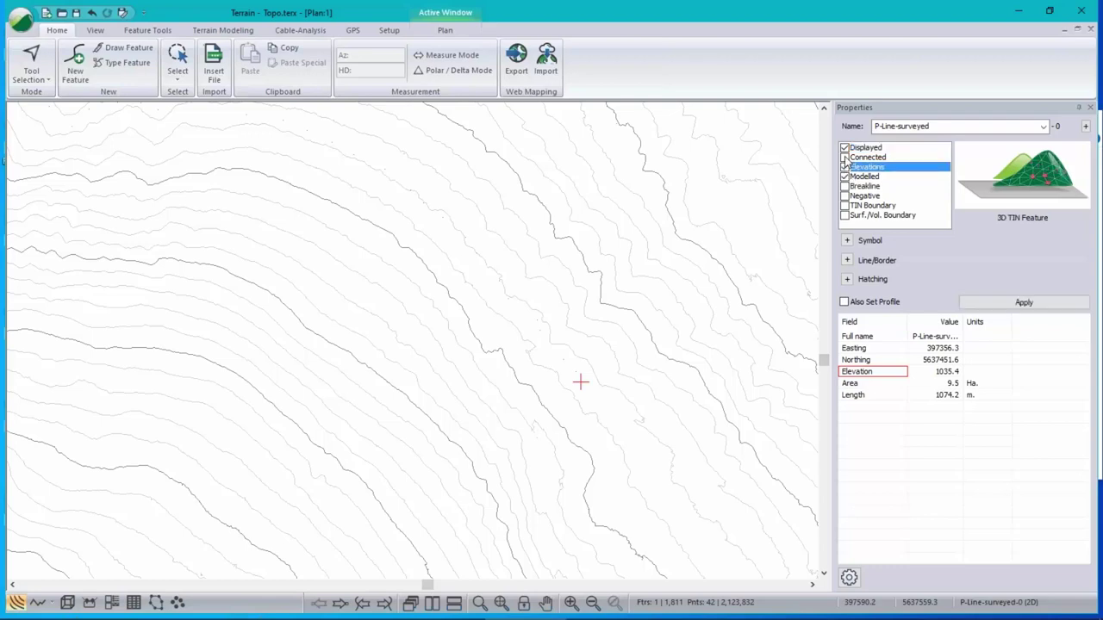
click(845, 159)
click(1016, 297)
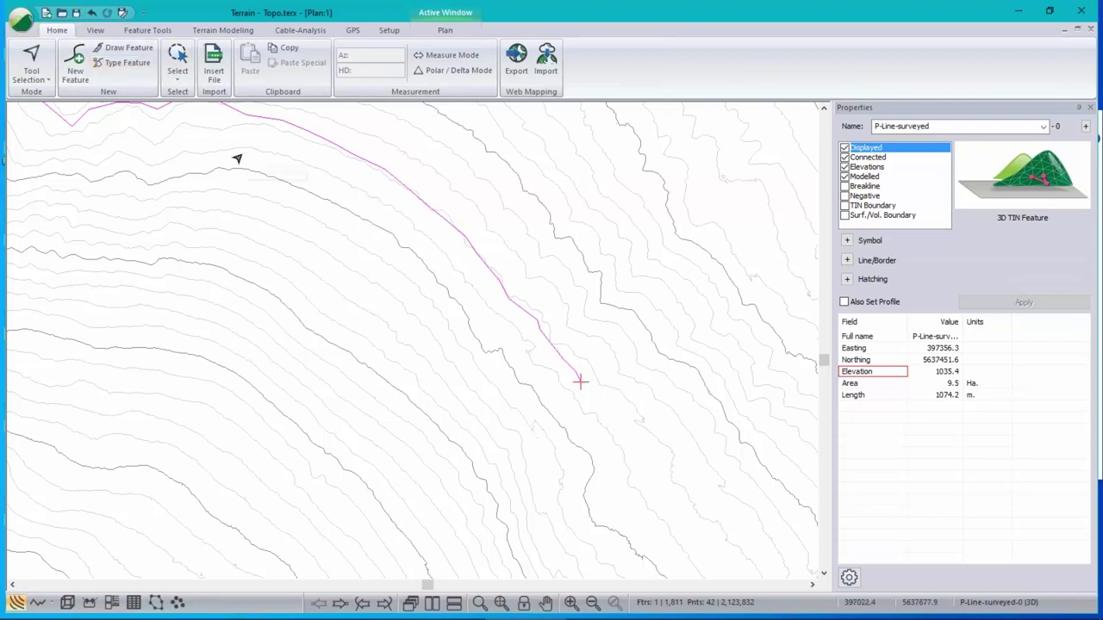
- Examine the TIN elevations along the draped P-Line, from its bends back to its start point
mouse_move(237, 159)
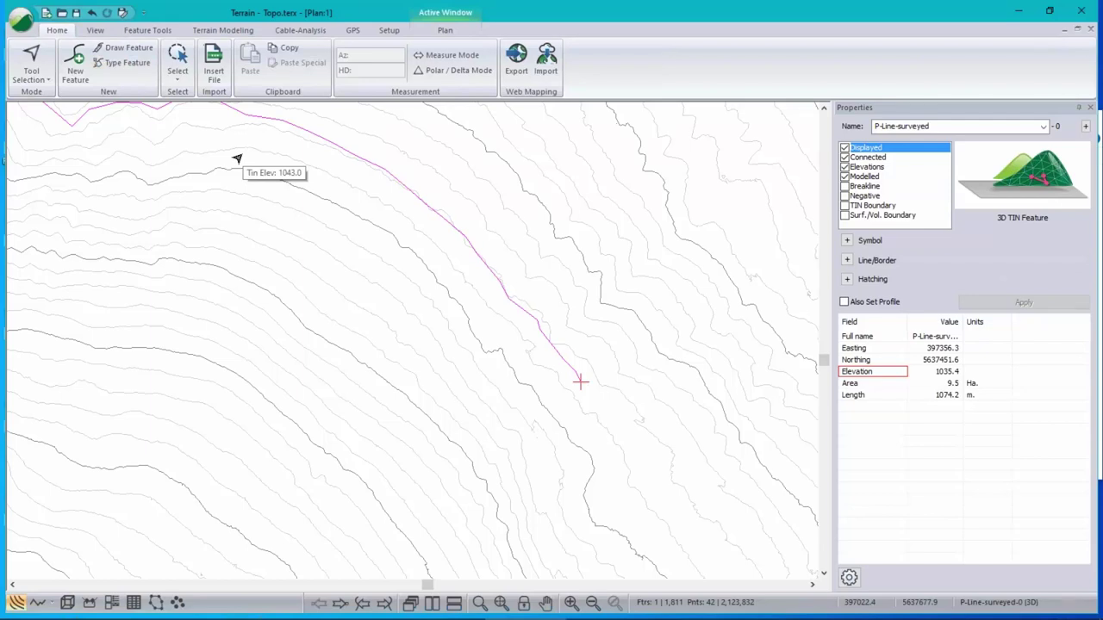
mouse_move(571, 306)
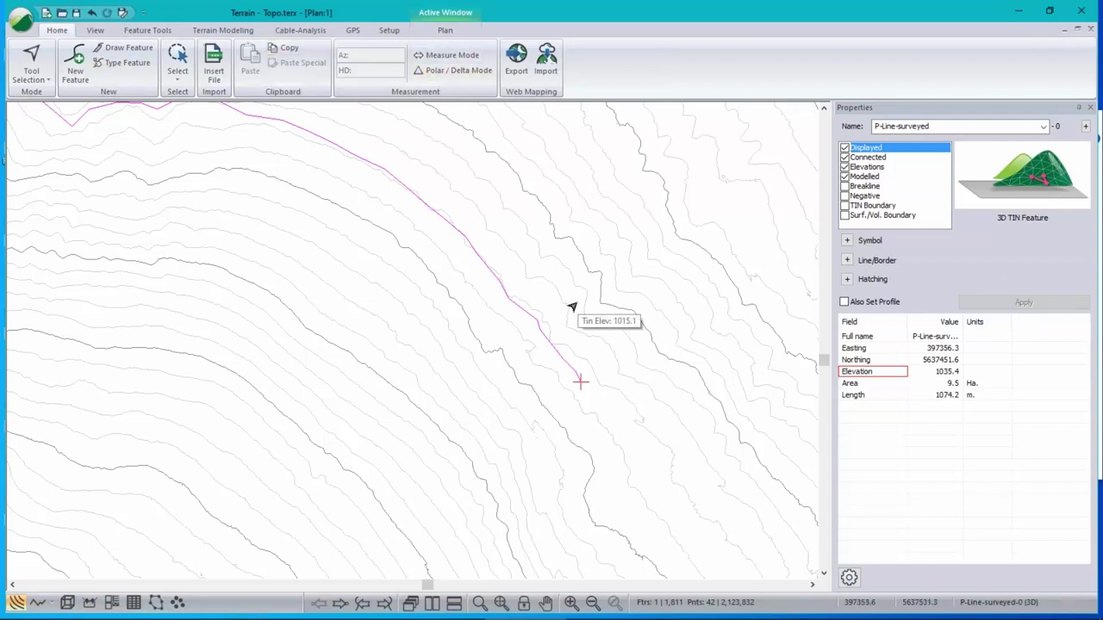
middle_drag(336, 216, 440, 315)
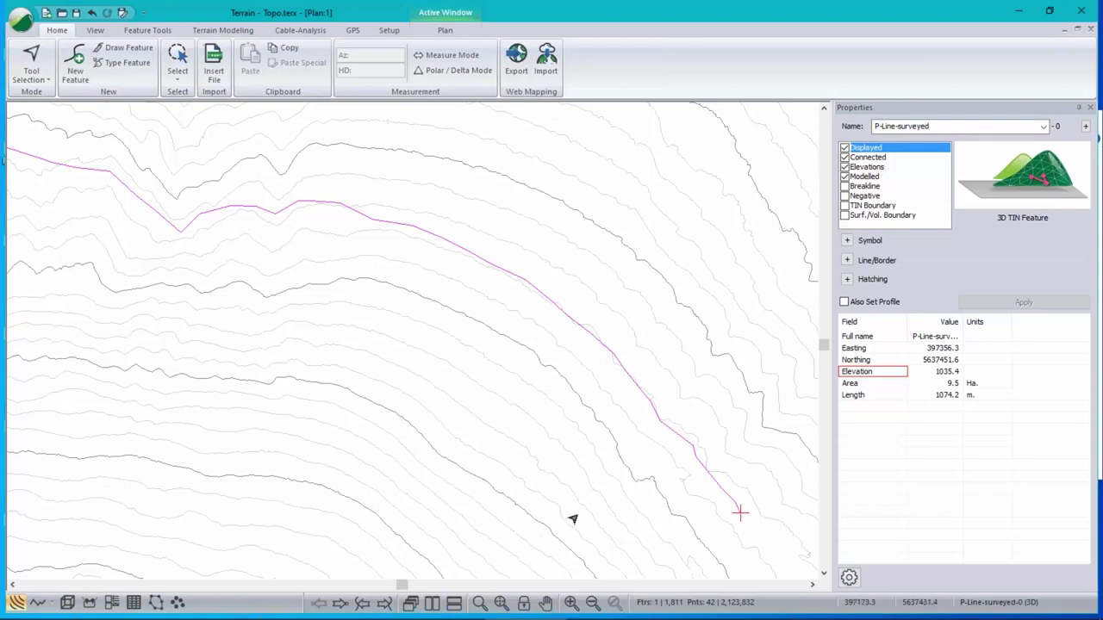
mouse_move(469, 259)
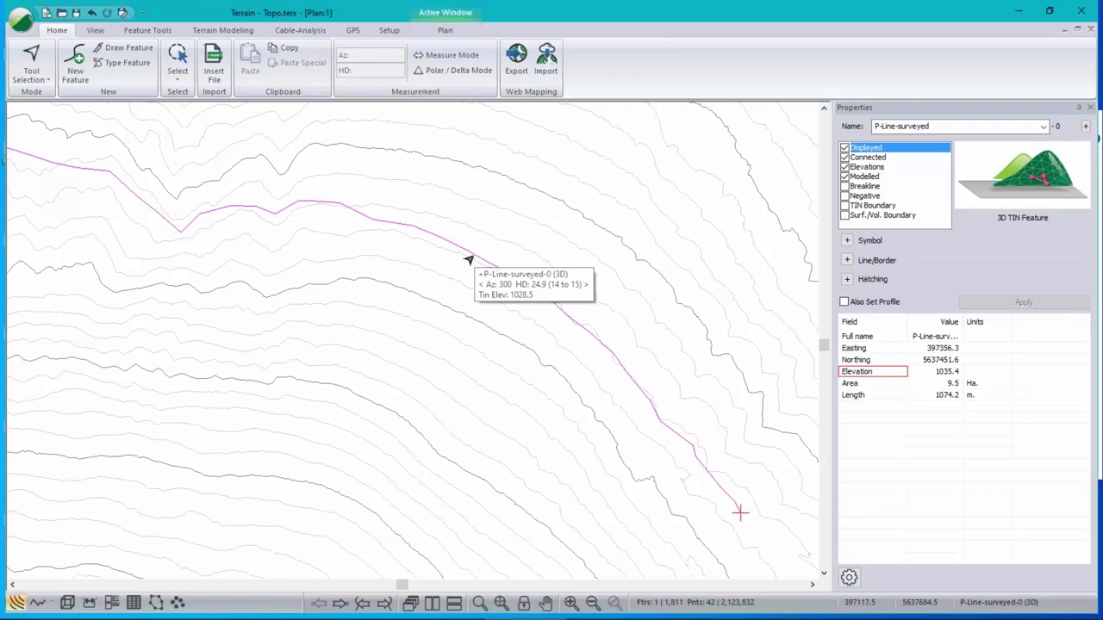
scroll(534, 309, down, 1)
scroll(536, 308, down, 1)
scroll(536, 308, down, 1)
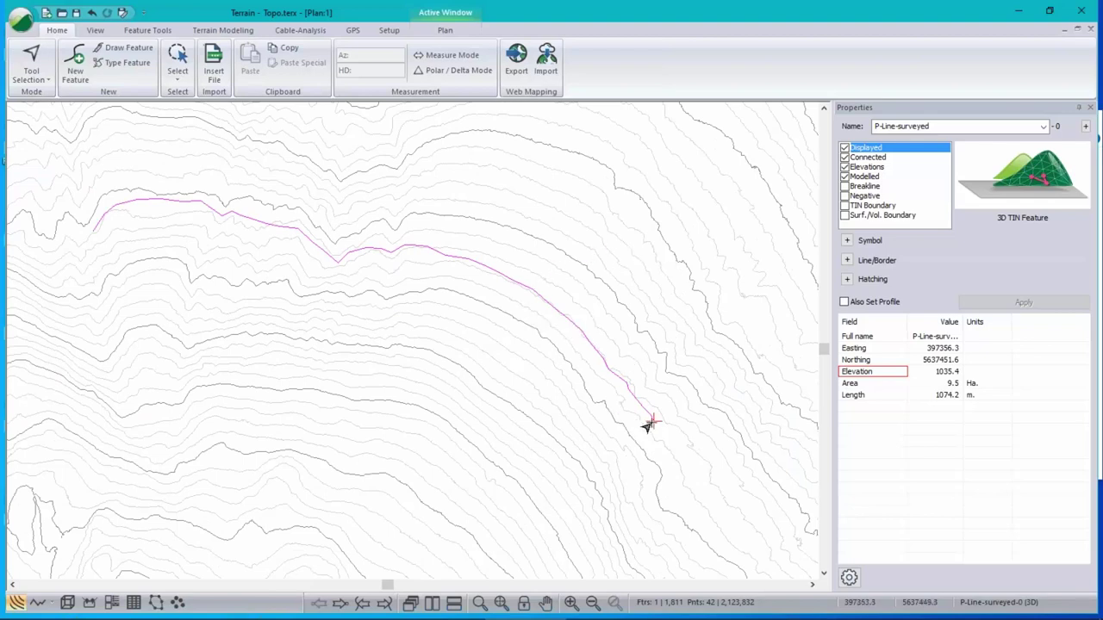
mouse_move(647, 426)
- Switch to Survey/Map, set the elevation of station 0.0 (D1 - POC spur) to 1035.4 and accept the coordinate adjustment log
key(alt+Tab)
key(alt+Tab)
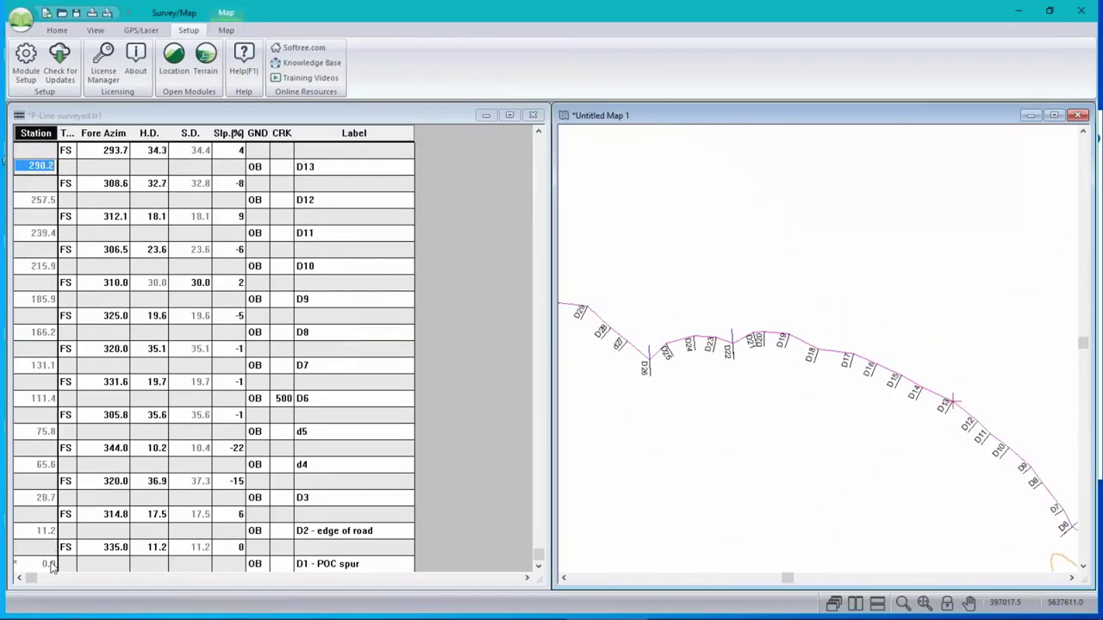
click(52, 564)
click(52, 564)
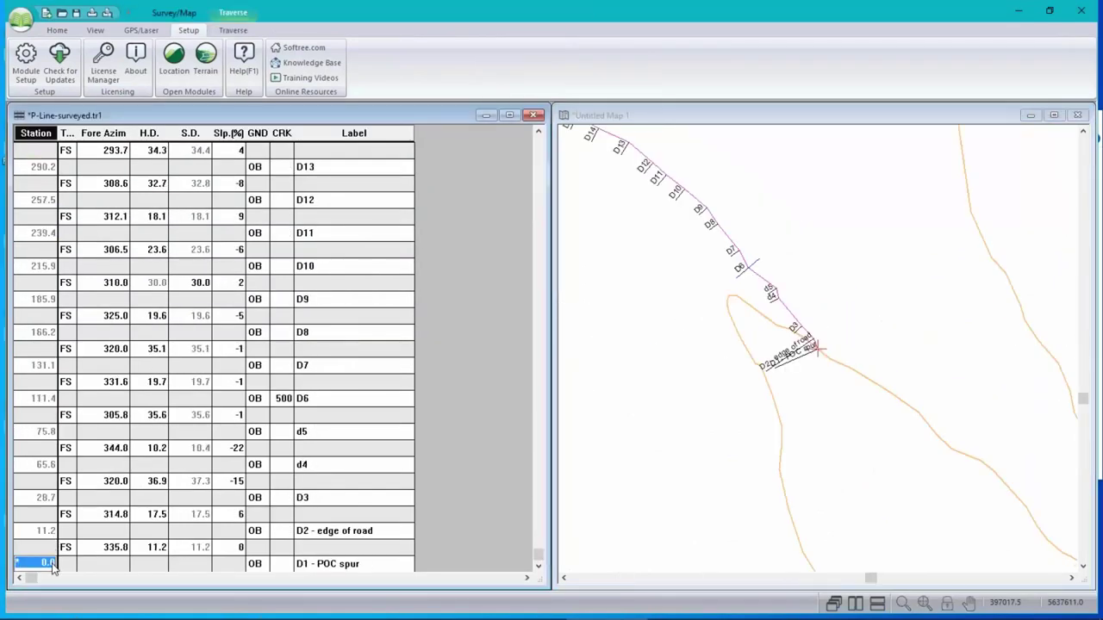
click(234, 31)
click(338, 62)
click(531, 313)
double_click(531, 314)
text(1035)
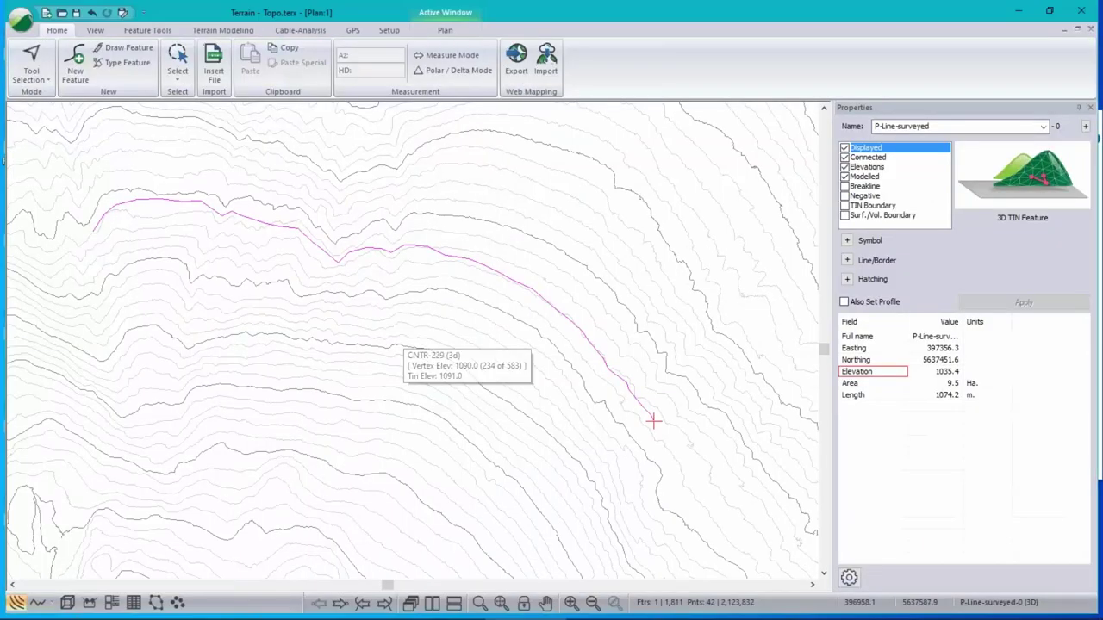
key(alt+Tab)
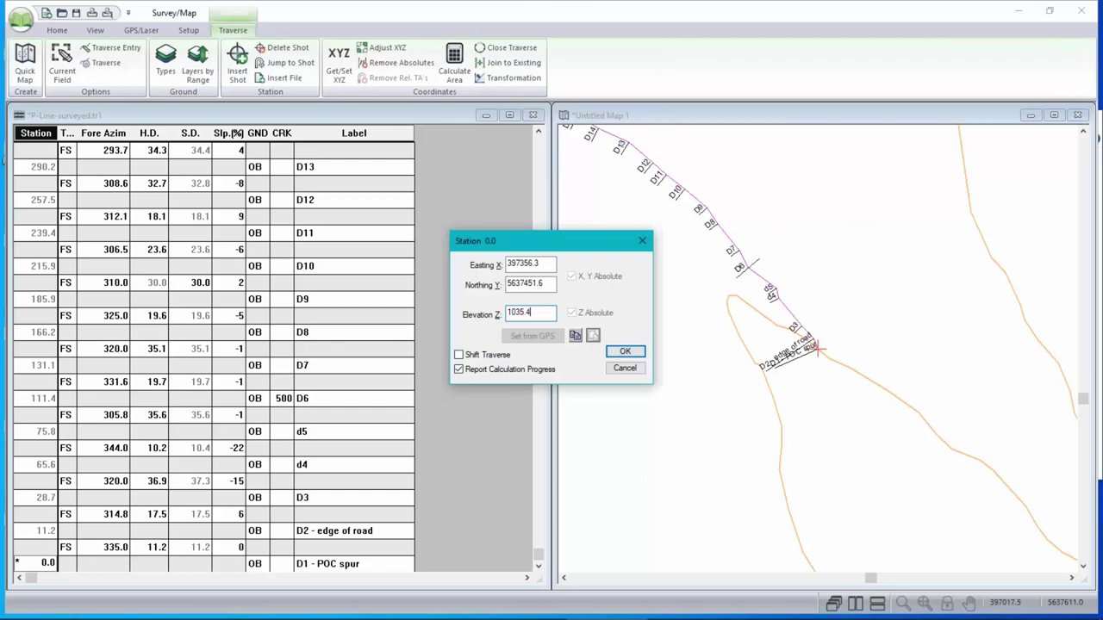
click(624, 352)
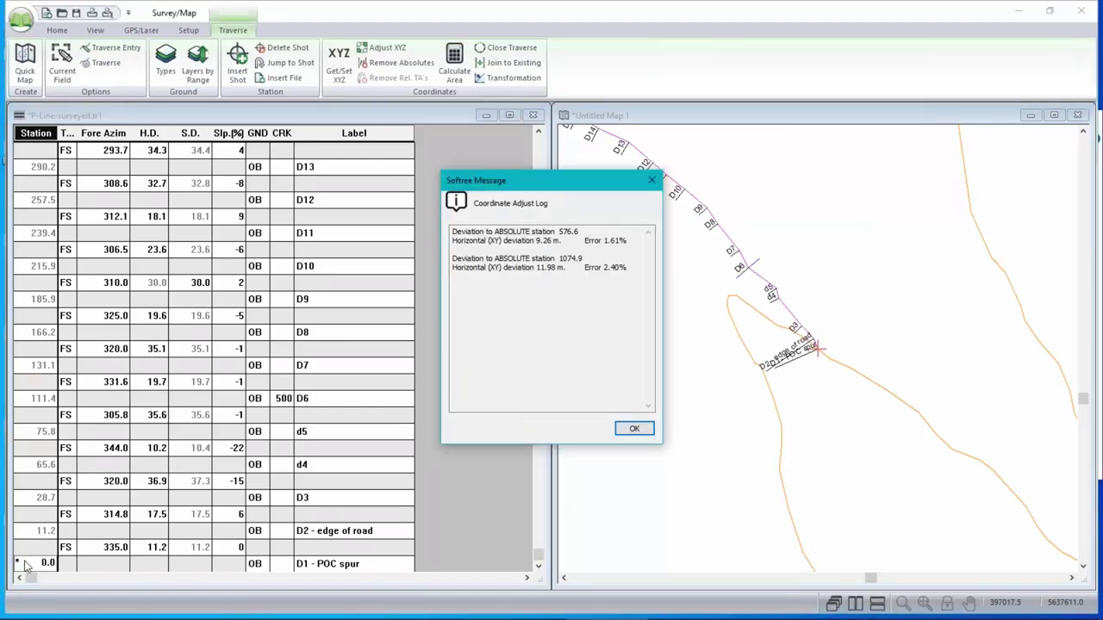
click(633, 428)
- Select absolute station 576.6 (D24) in the traverse, and in Terrain turn on Comments (Survey) labels for the P-Line
scroll(51, 327, up, 9)
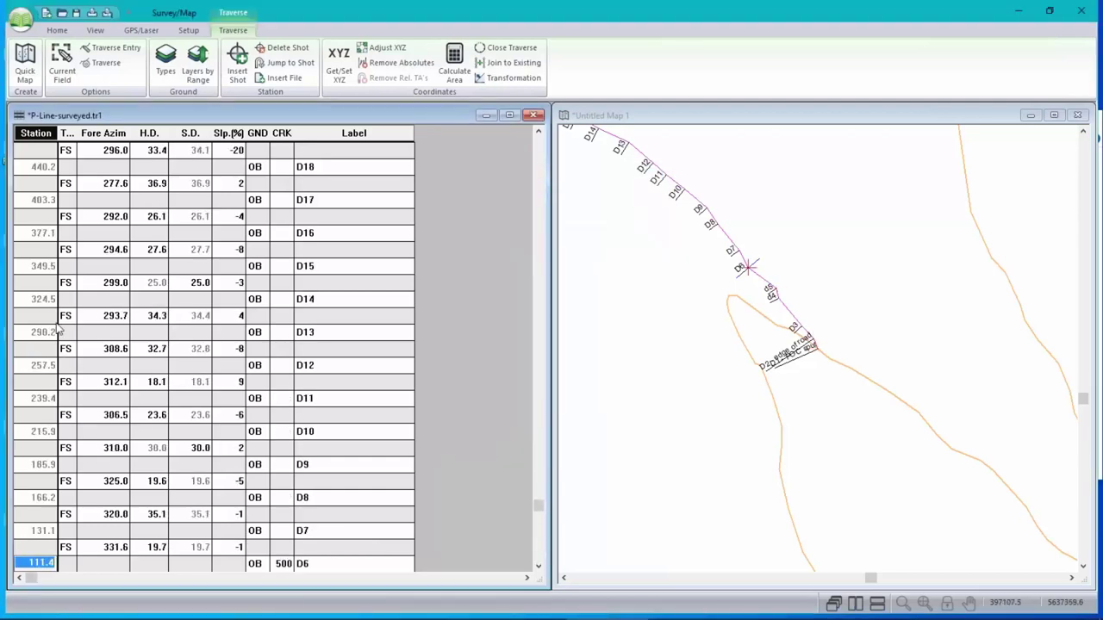
click(44, 232)
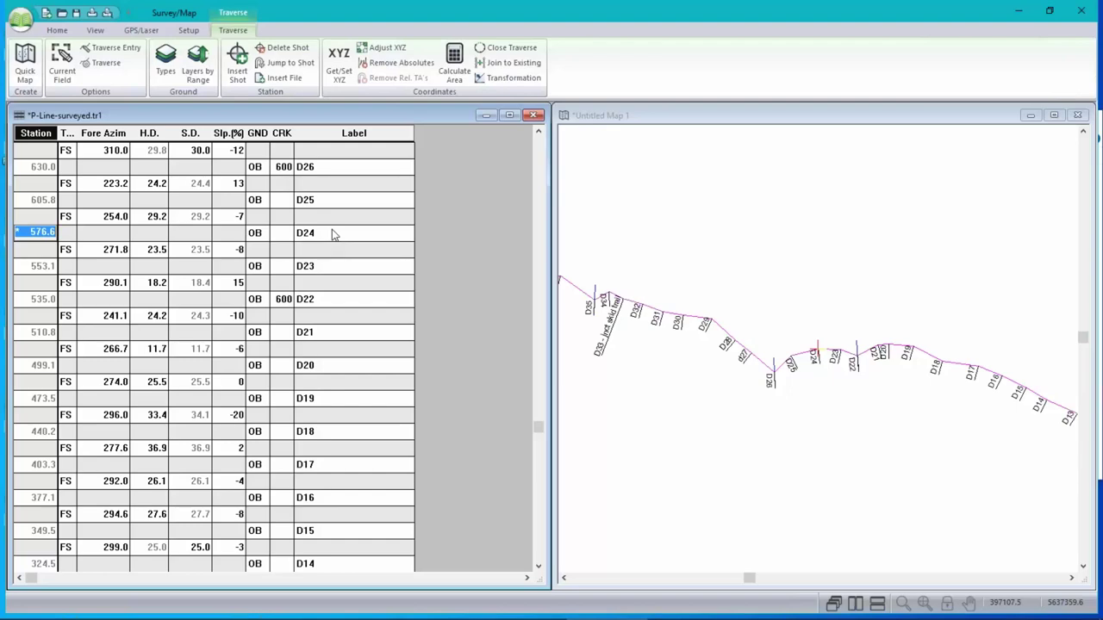
key(alt+Tab)
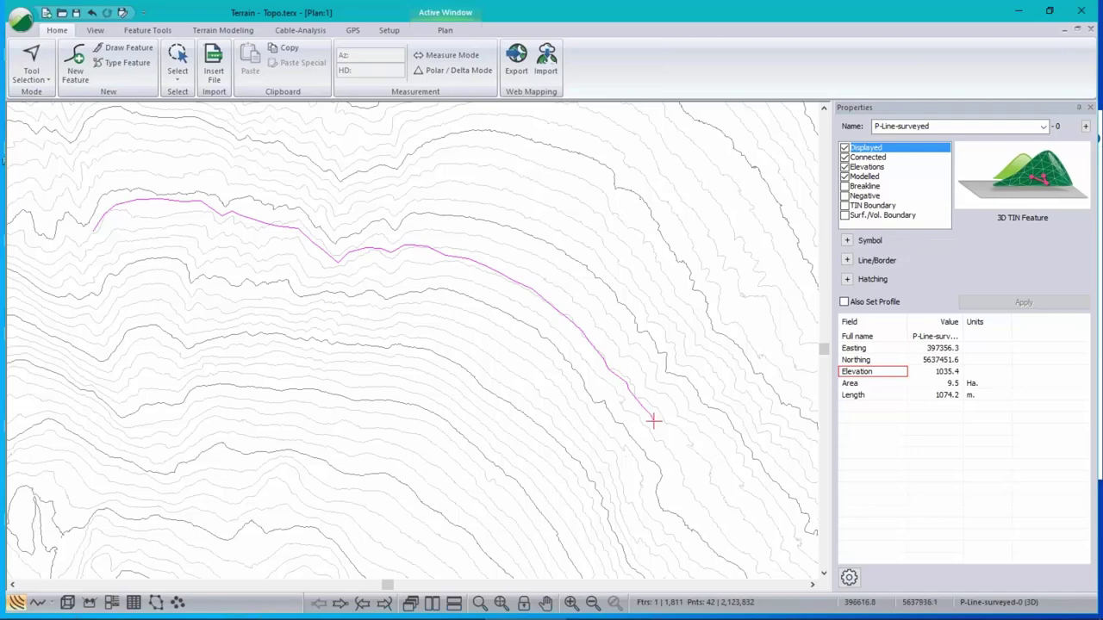
click(155, 31)
click(100, 66)
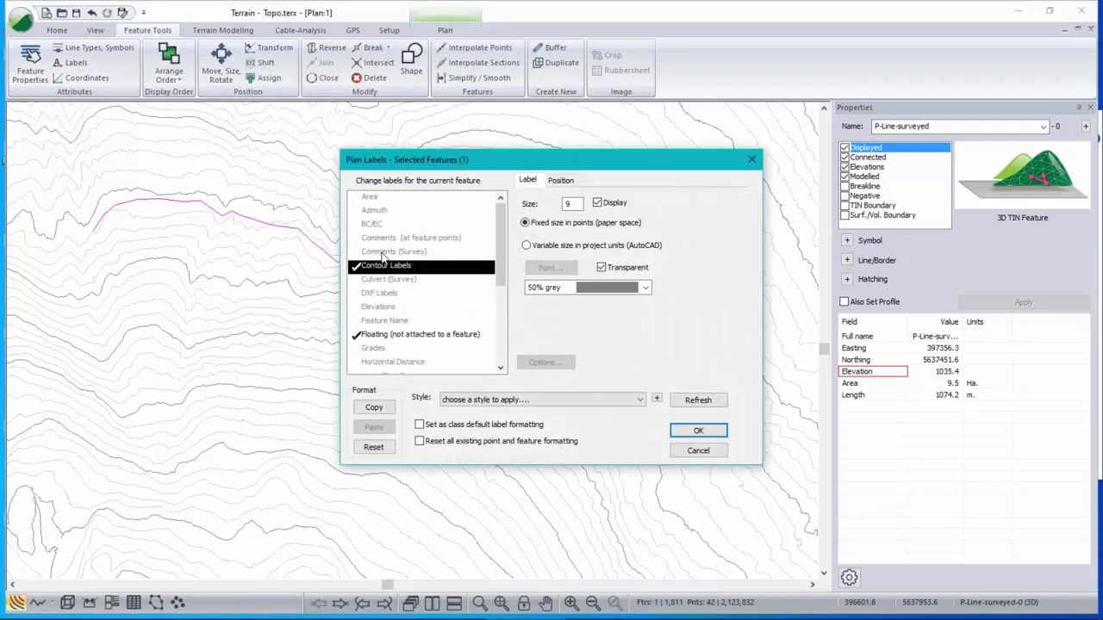
click(383, 252)
click(698, 430)
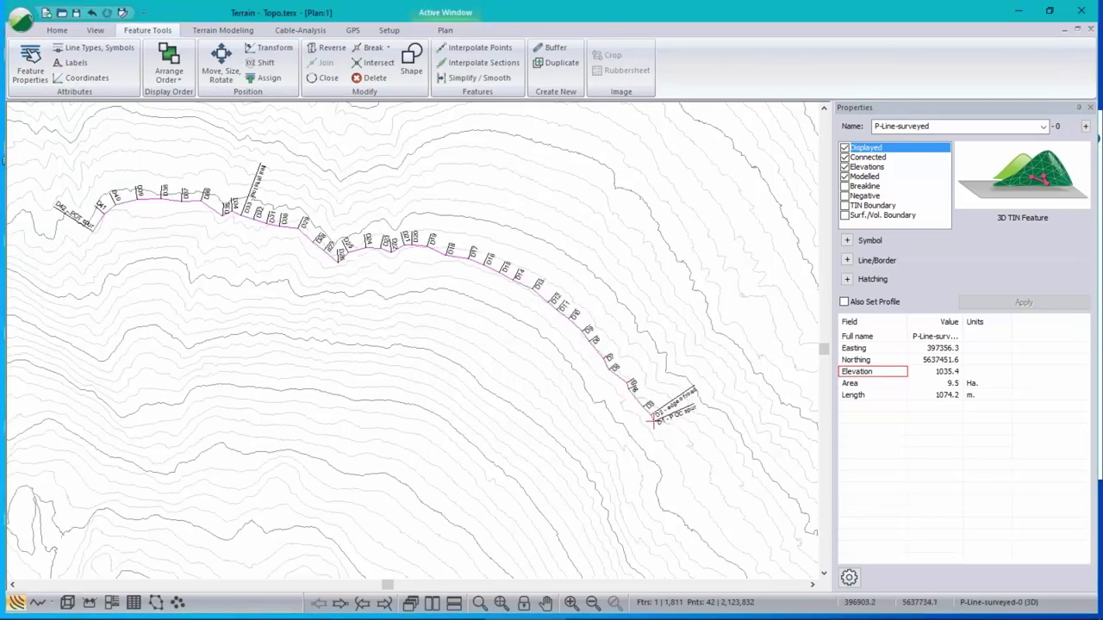
- Read D24's draped elevation in Terrain, set station 576.6 to 1016.2 in Survey/Map and accept the coordinate adjustment log
scroll(345, 254, up, 3)
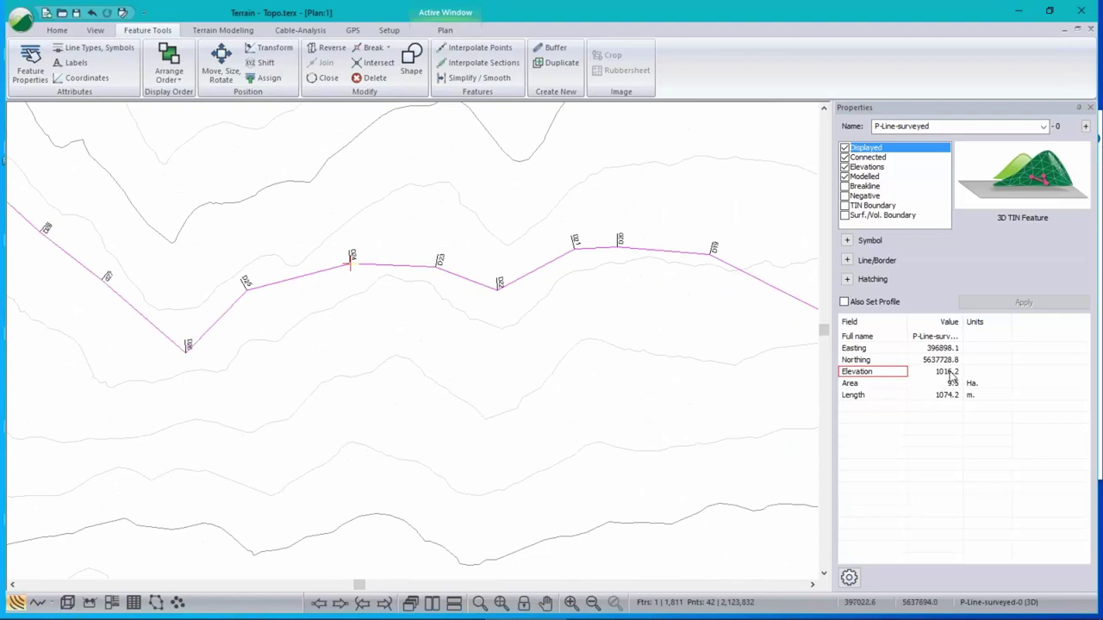
key(alt+Tab)
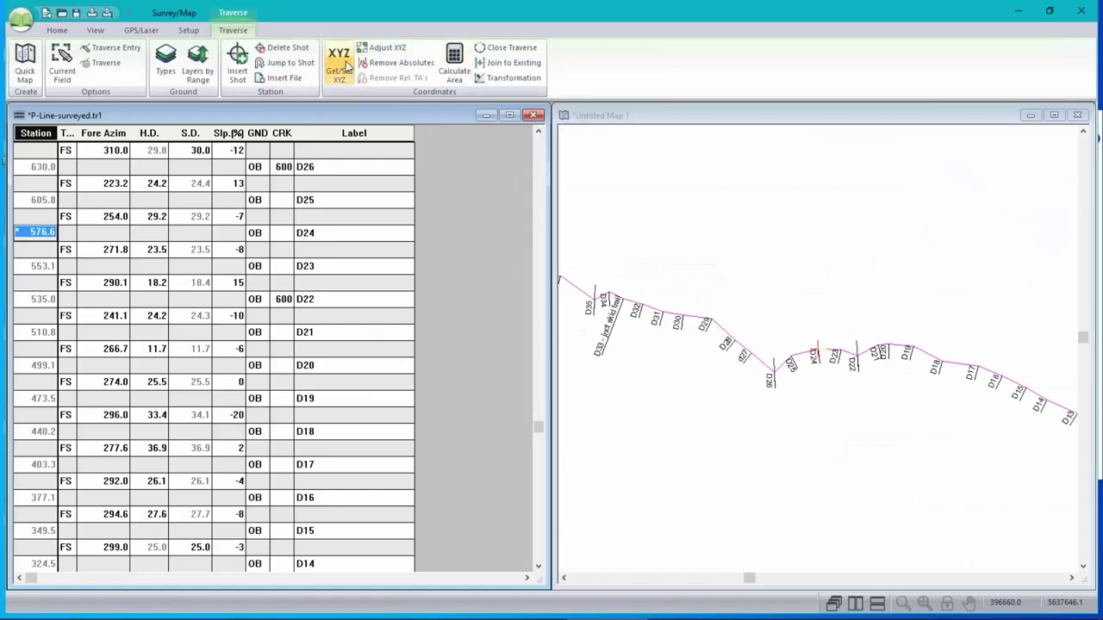
click(339, 62)
click(614, 315)
text(1016.2)
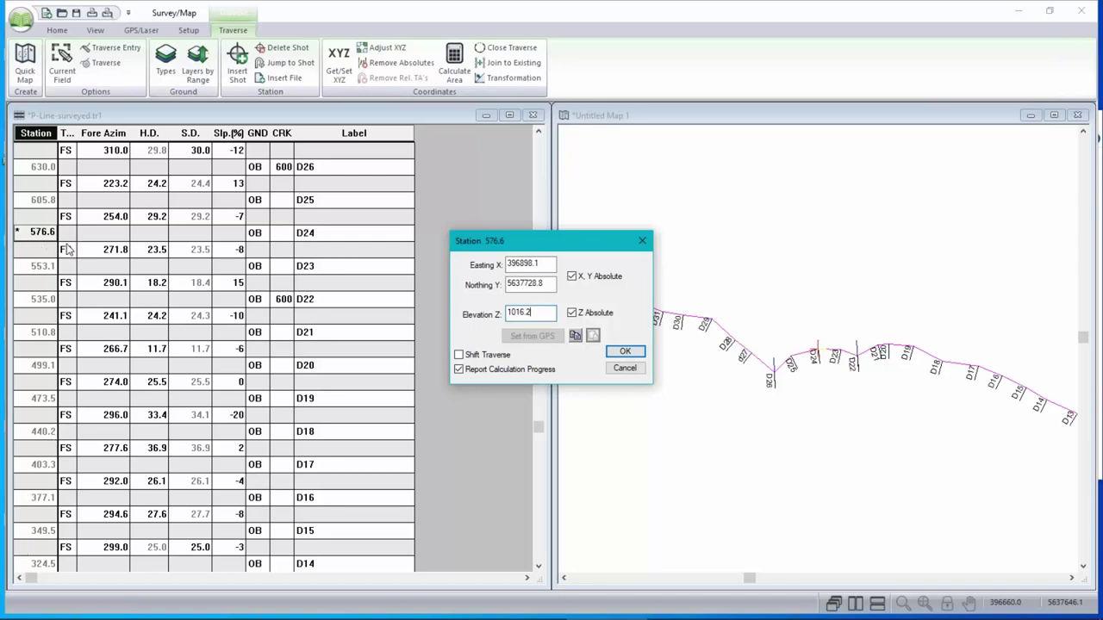
click(624, 352)
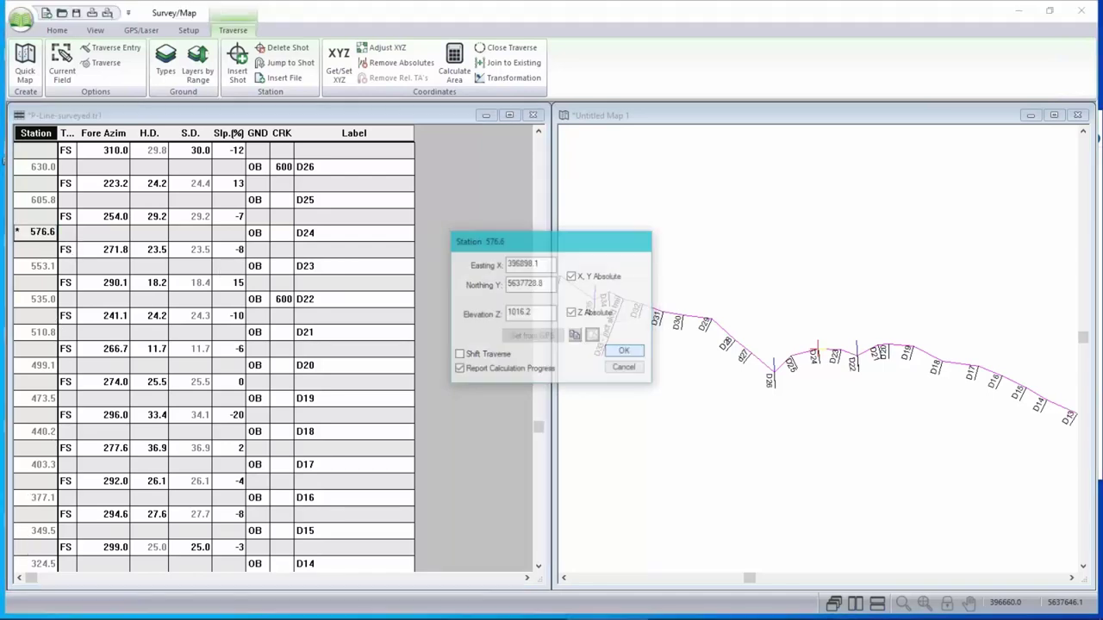
key(Return)
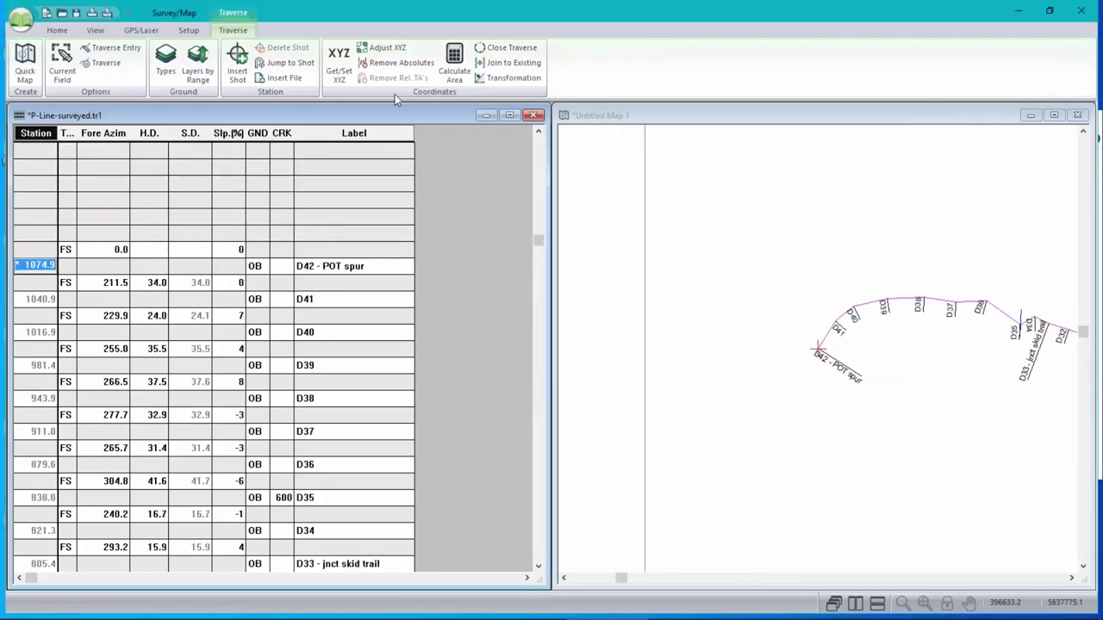
- Make station 1074.9 (D42 - POT spur) Z absolute at elevation 1008.5, taken from the P-Line's end in Terrain, and accept the adjustment log
click(339, 64)
click(572, 313)
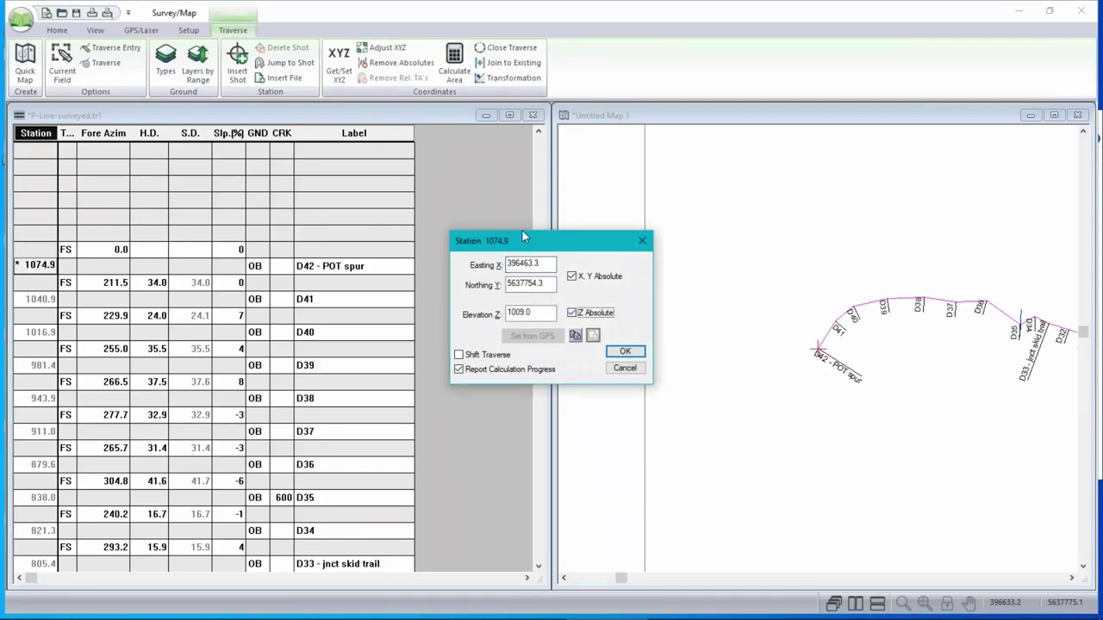
key(alt+Tab)
middle_drag(161, 252, 805, 334)
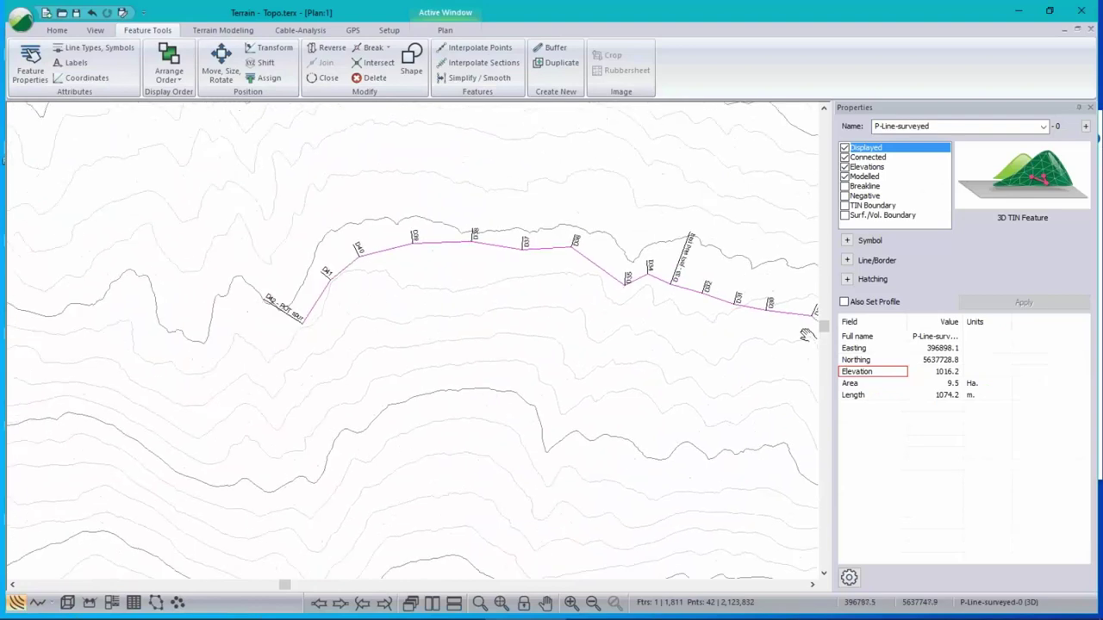
click(302, 323)
key(alt+Tab)
drag(522, 312, 591, 320)
text(8.5)
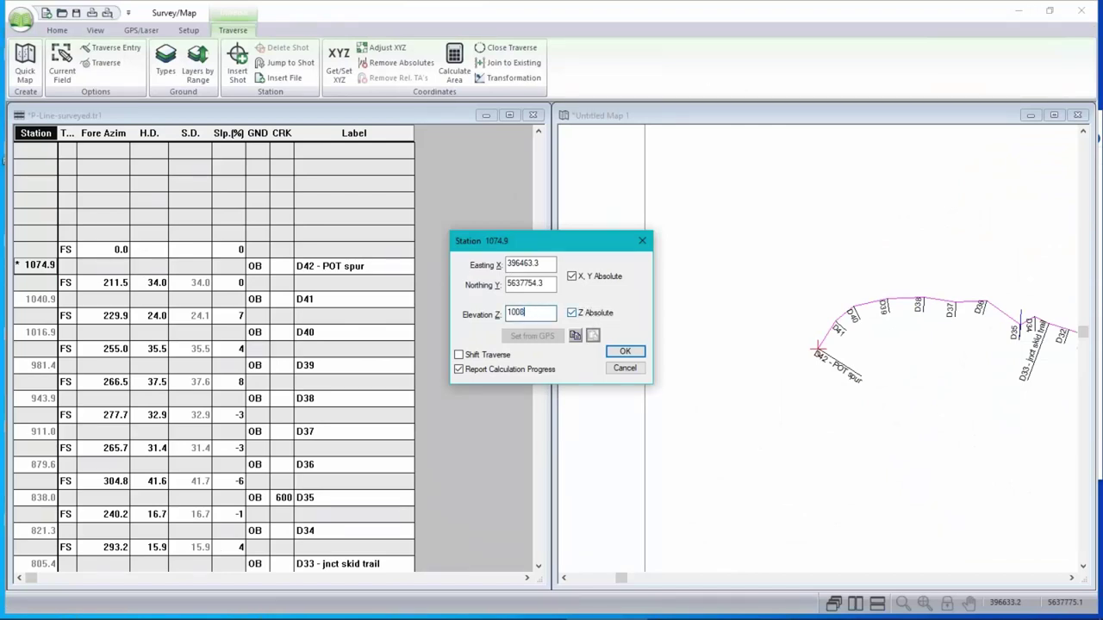
click(625, 352)
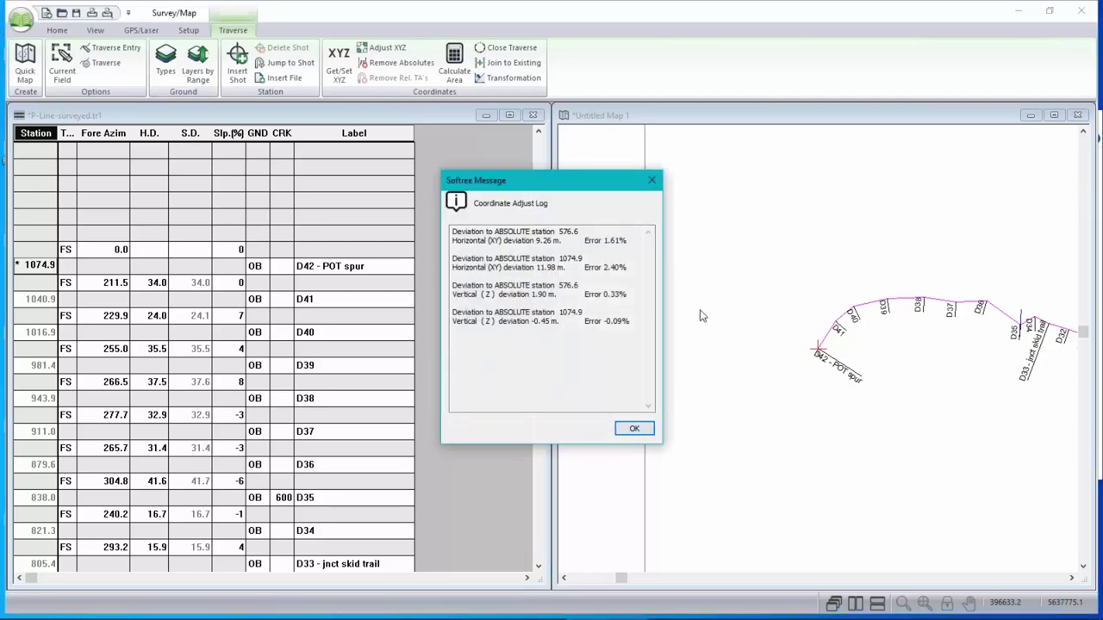
click(629, 428)
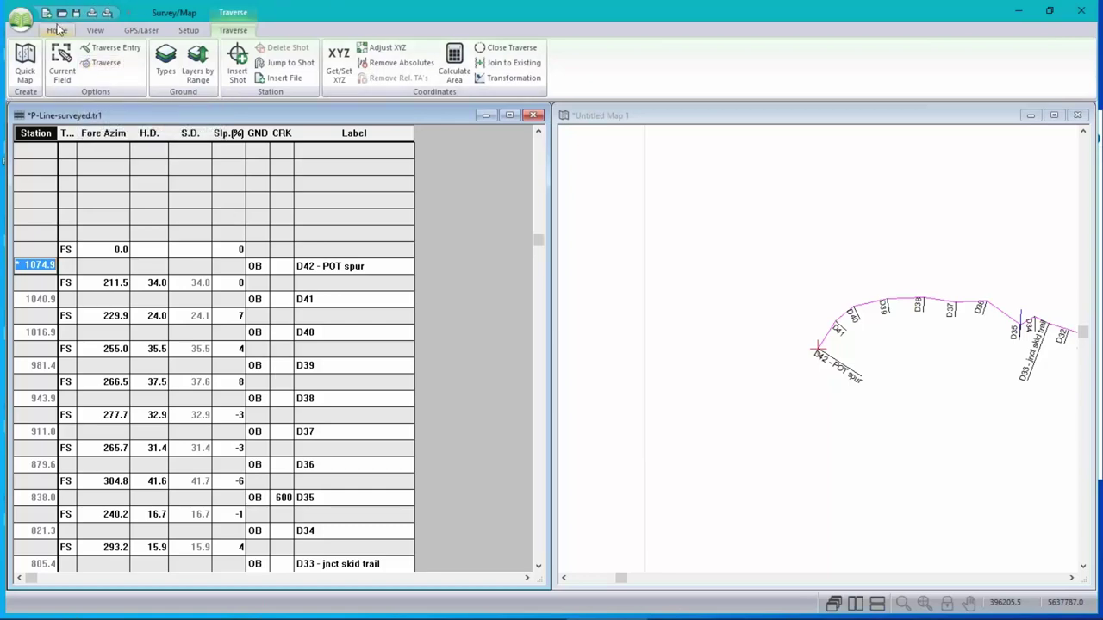
- Save the adjusted traverse as P-Line-surveyed-georef.tr1 in the Webinar folder, replacing the existing file
click(24, 19)
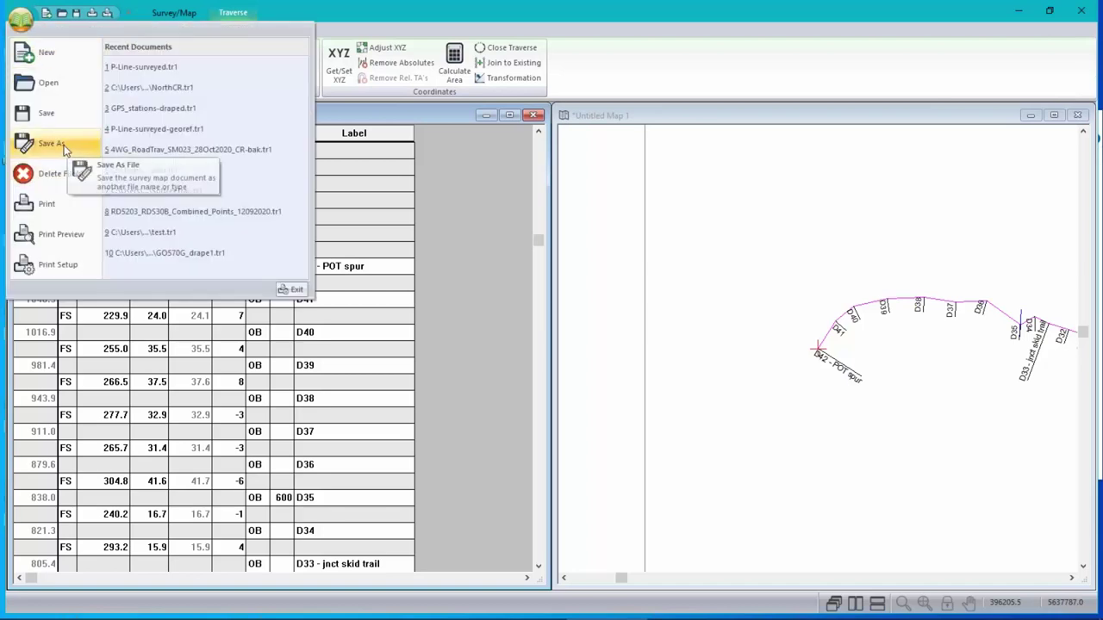
click(577, 273)
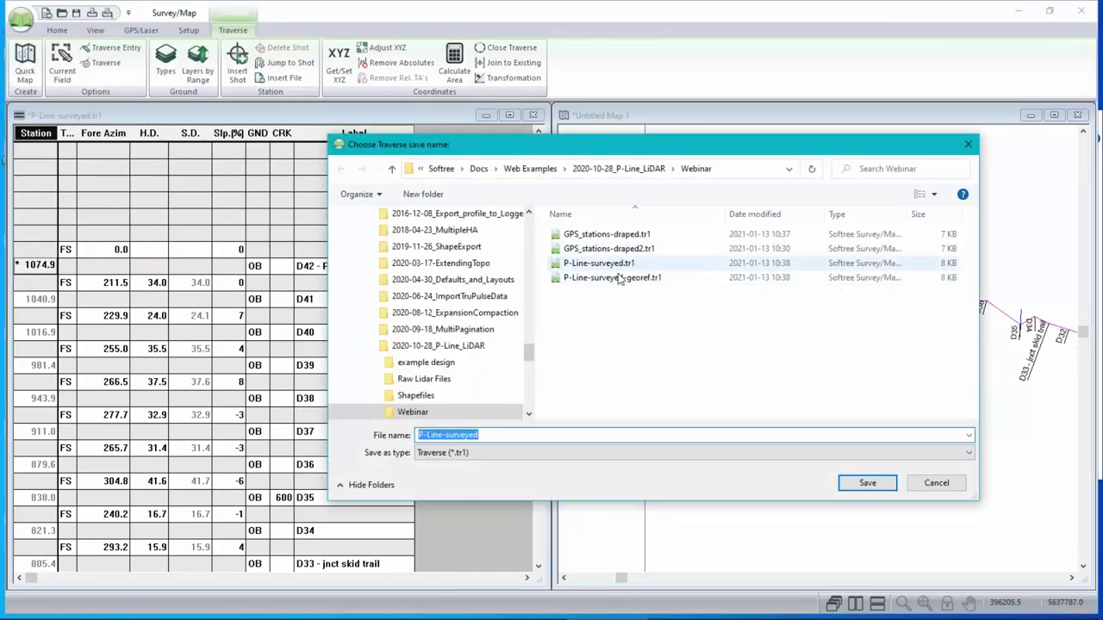
click(626, 277)
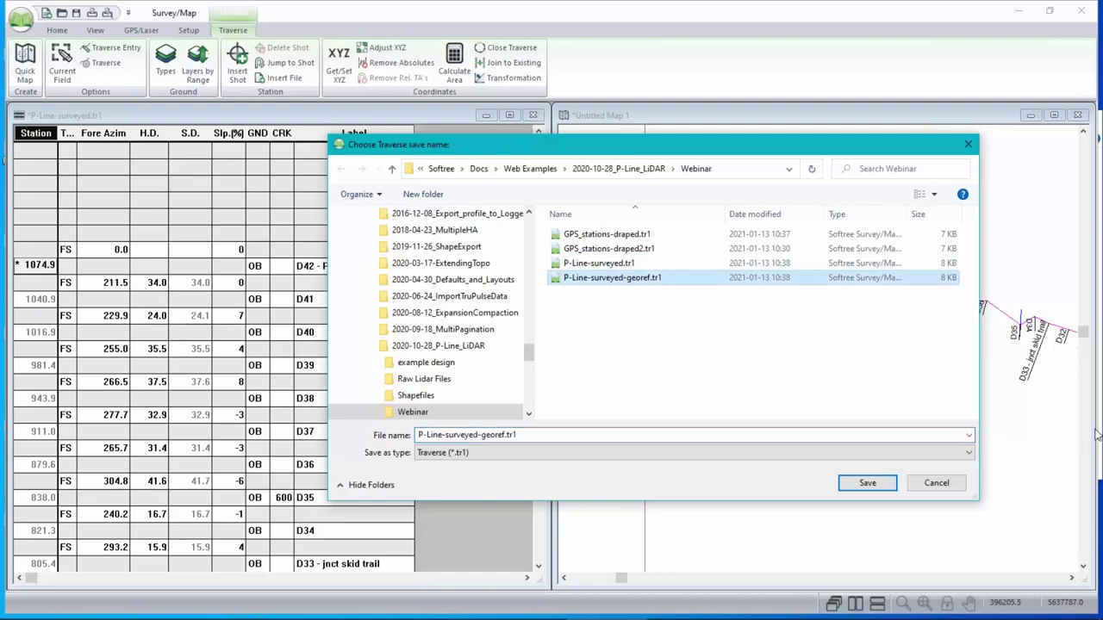
click(867, 482)
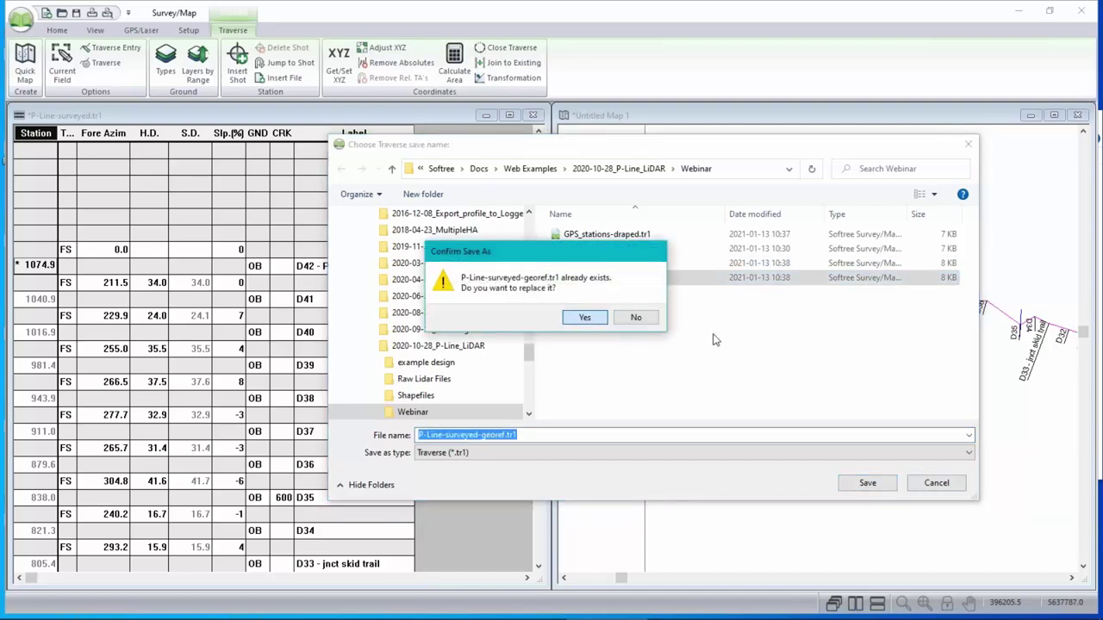
click(585, 317)
click(586, 346)
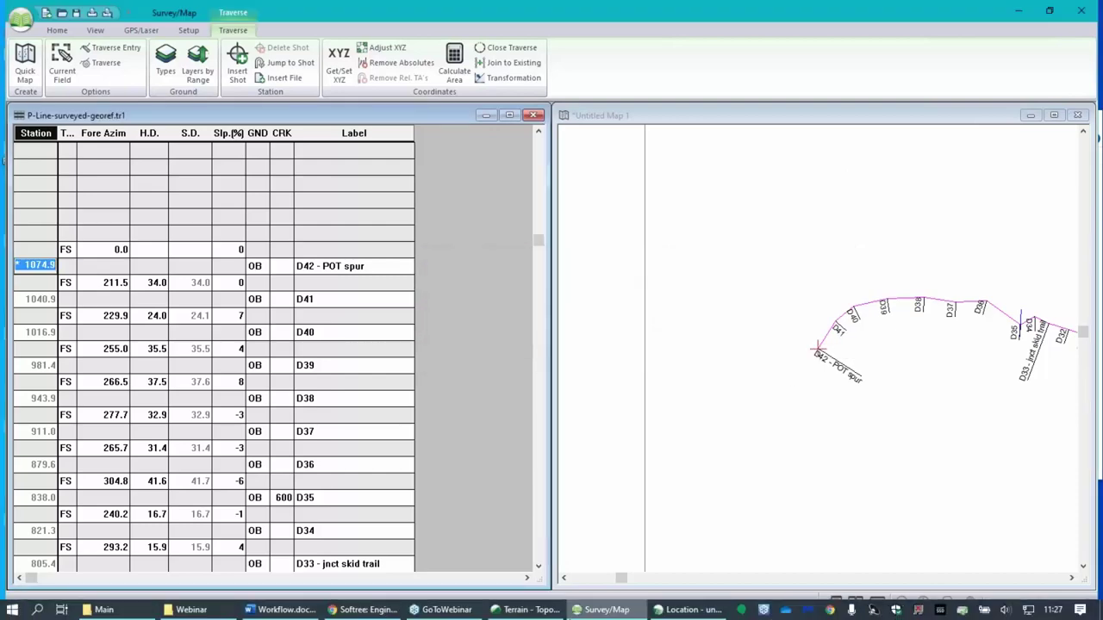
- Switch to Location, link the alignment to the P-Line traverse P-Line-surveyed-georef.tr1 and recalculate the whole station range
click(693, 610)
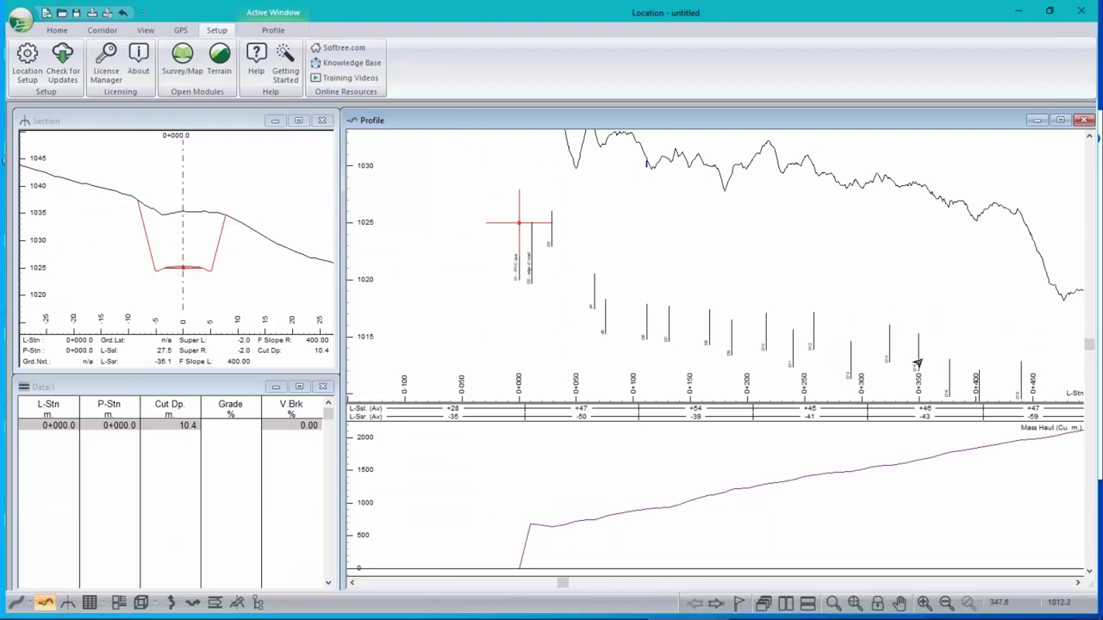
click(22, 19)
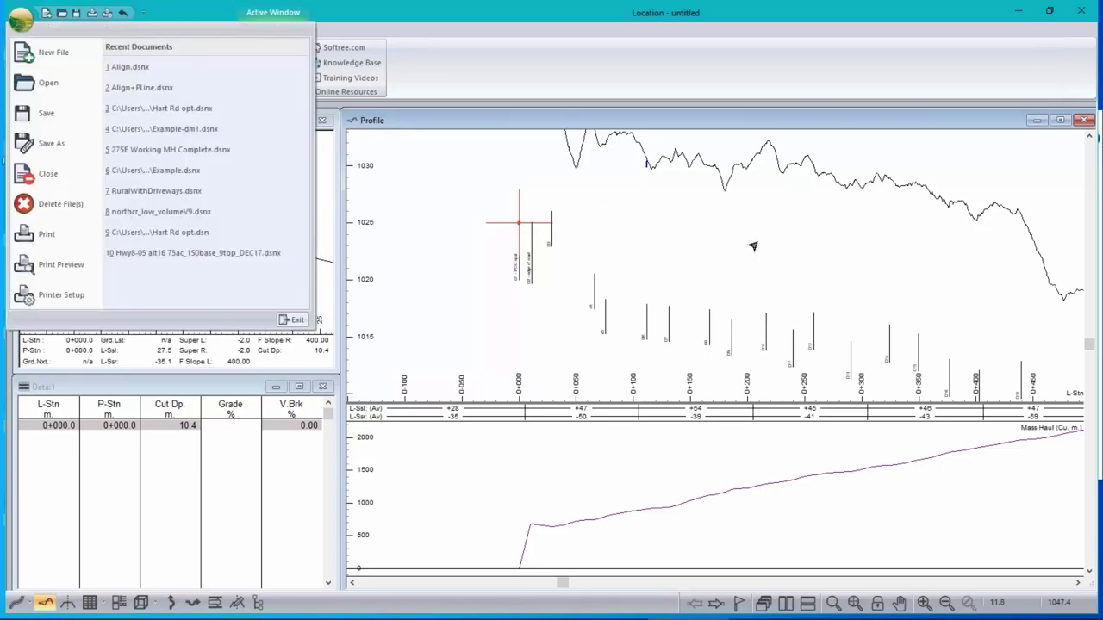
click(214, 14)
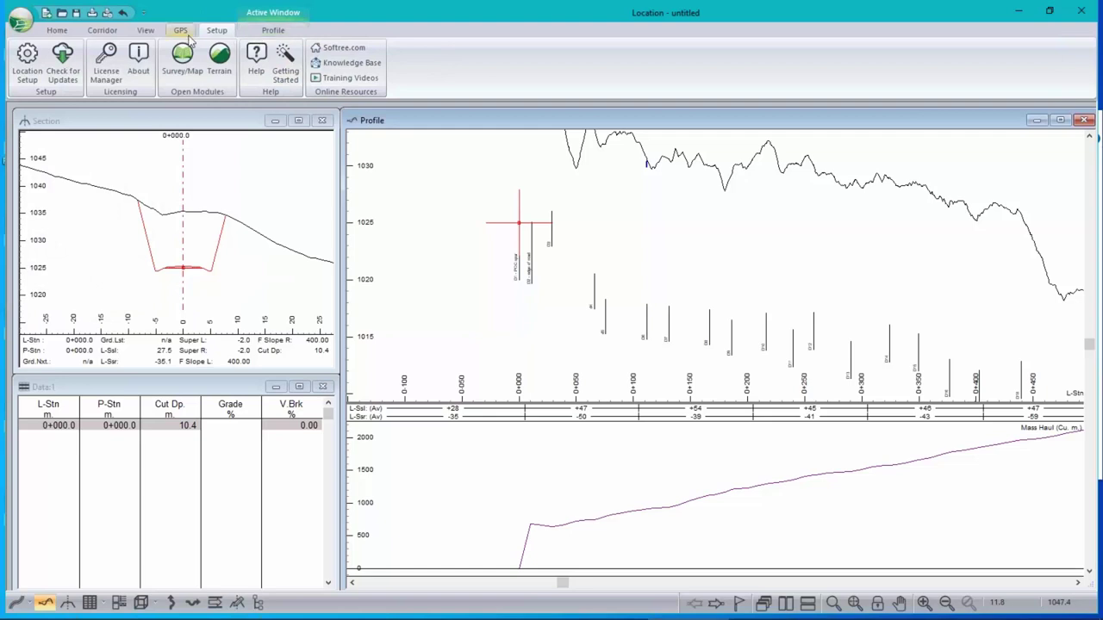
click(27, 62)
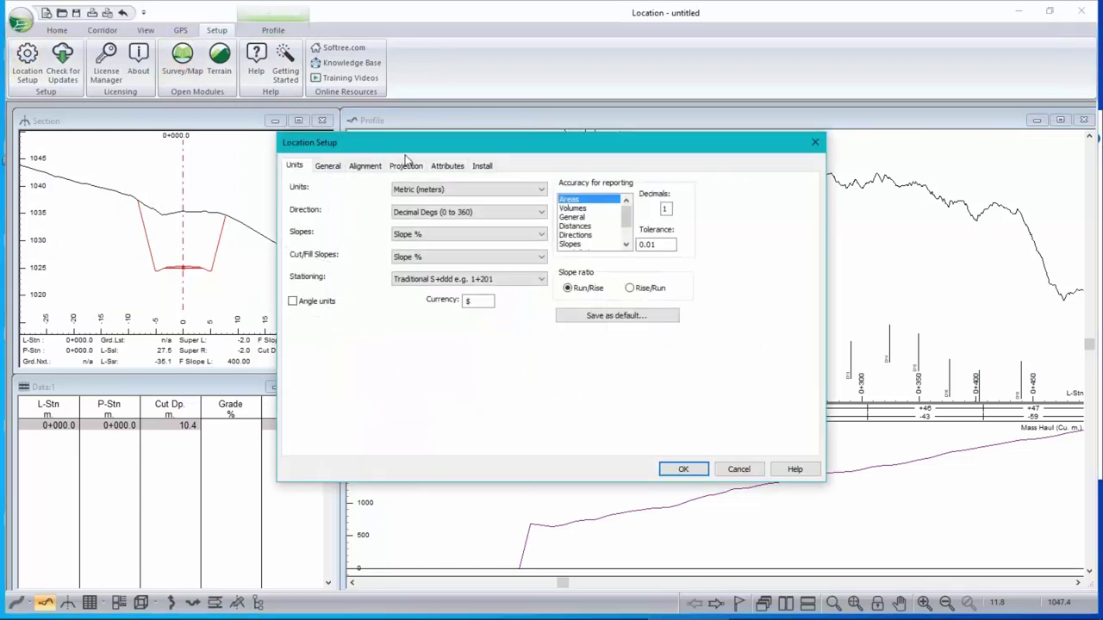
click(366, 167)
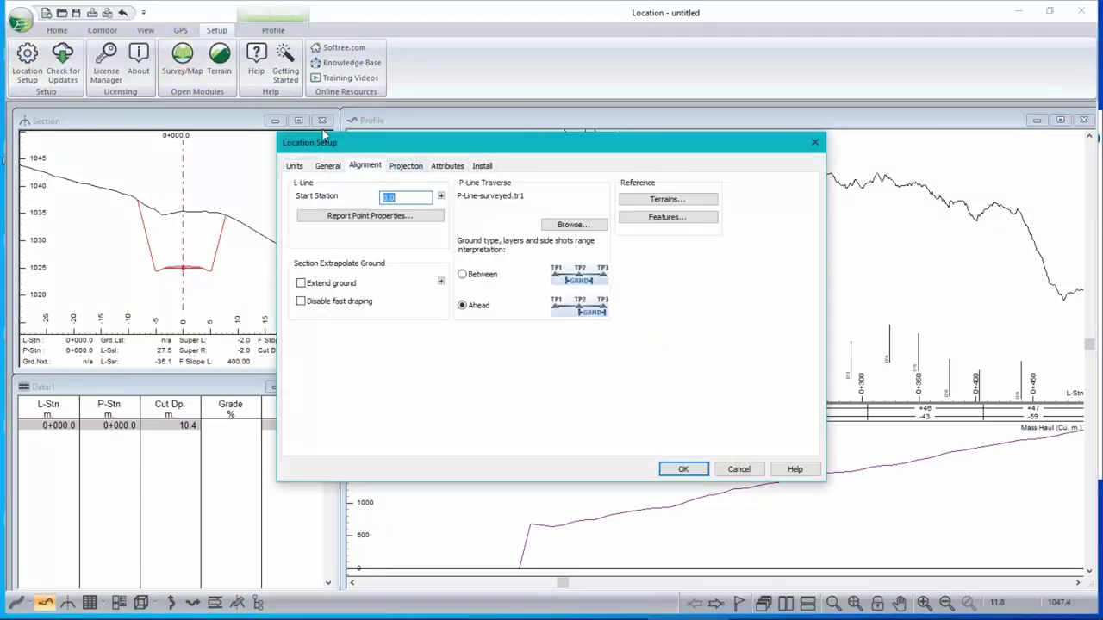
click(574, 225)
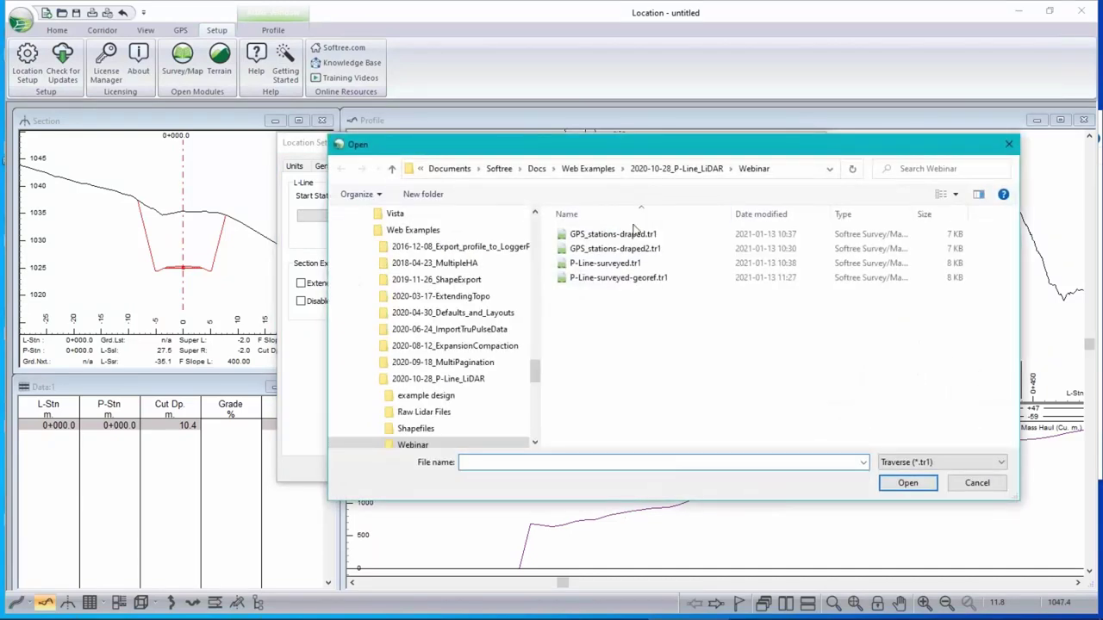
click(626, 278)
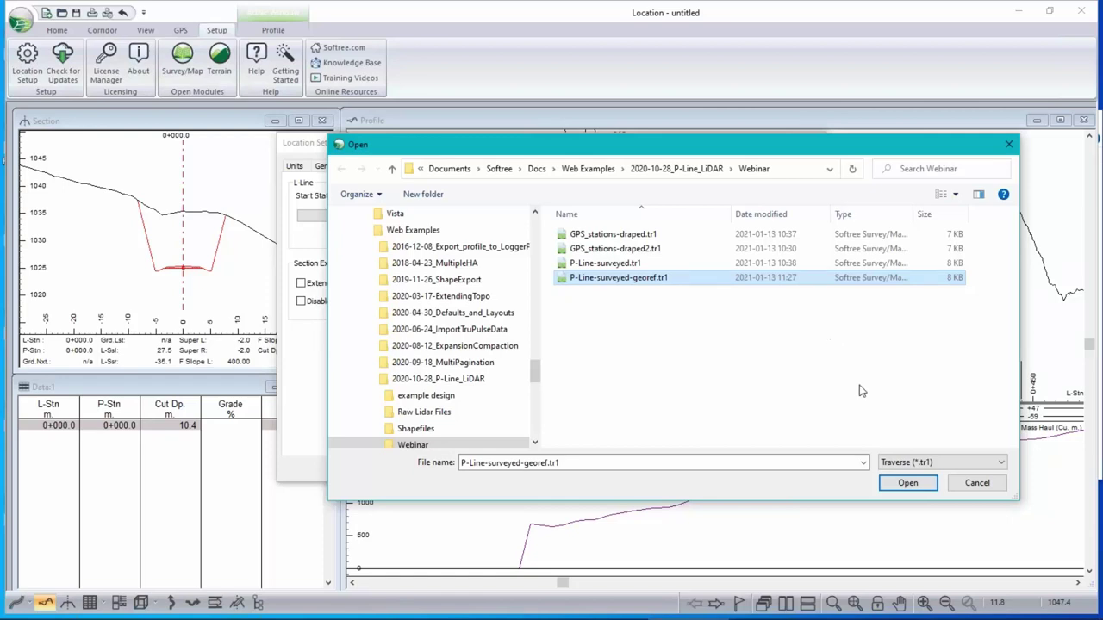
click(908, 483)
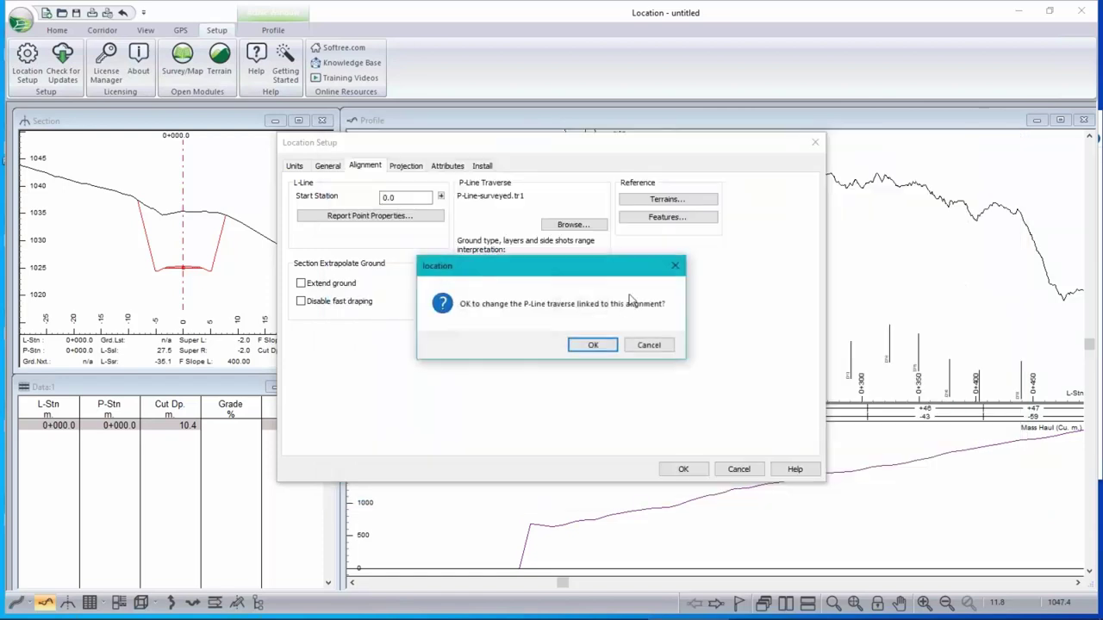
click(591, 343)
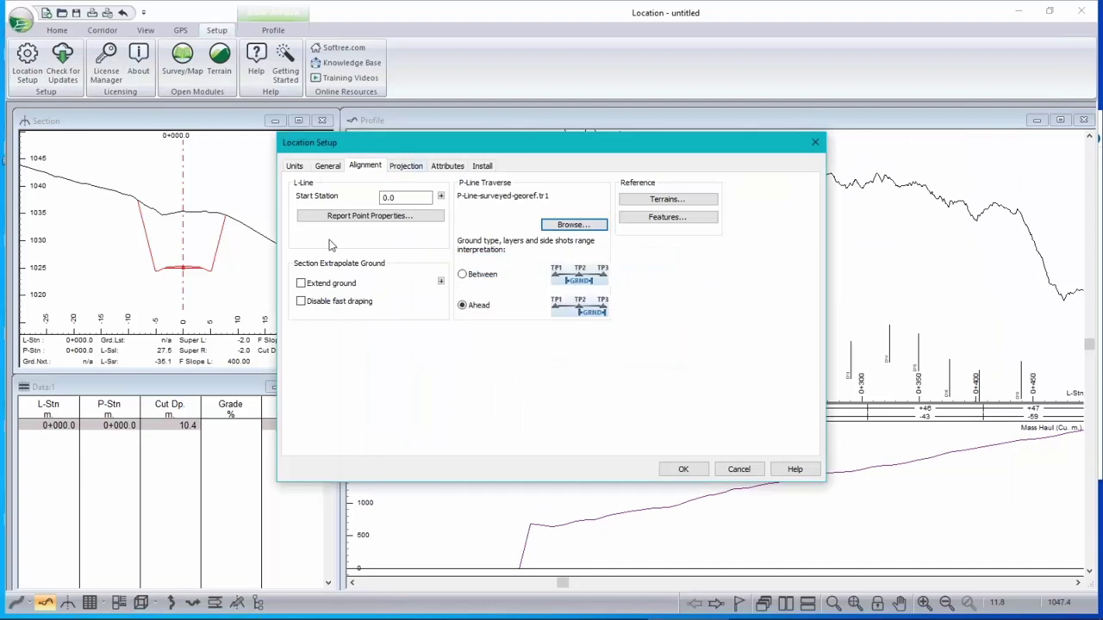
click(684, 472)
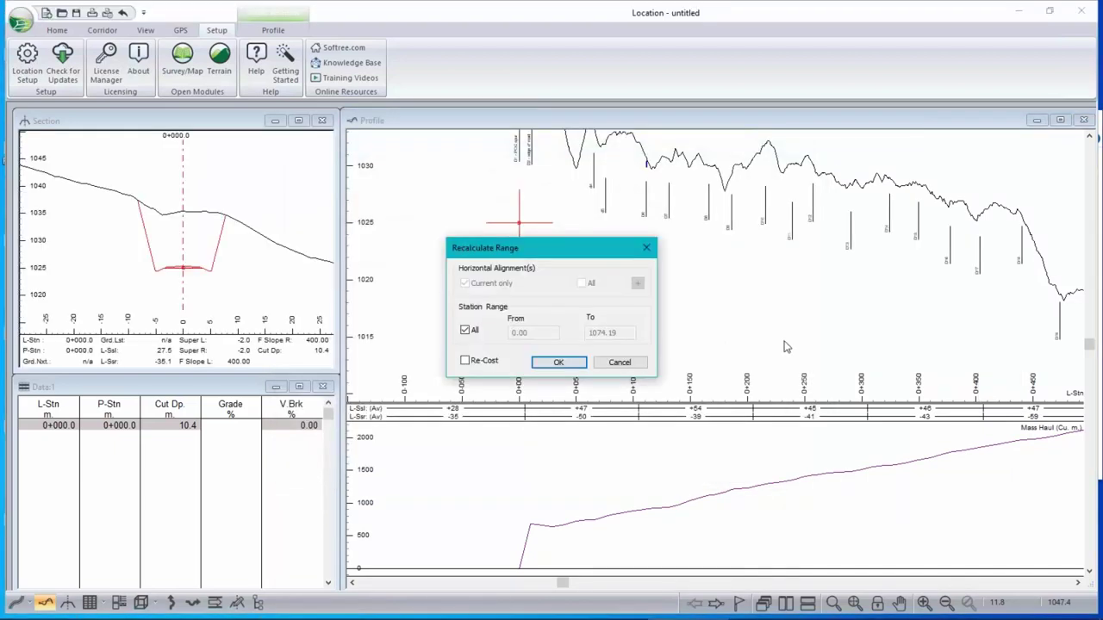
click(559, 363)
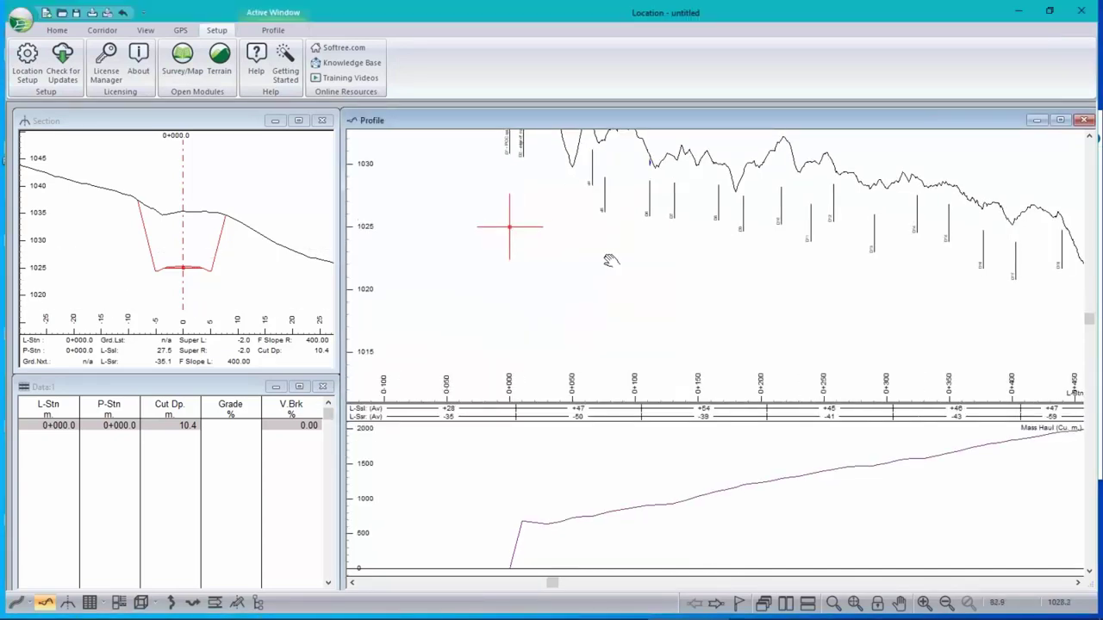
- Raise the vertical alignment's start point to ground level and add grade points at about 0+032.9 and 0+288.5 in the profile
right_click(639, 239)
click(689, 257)
drag(508, 333, 457, 204)
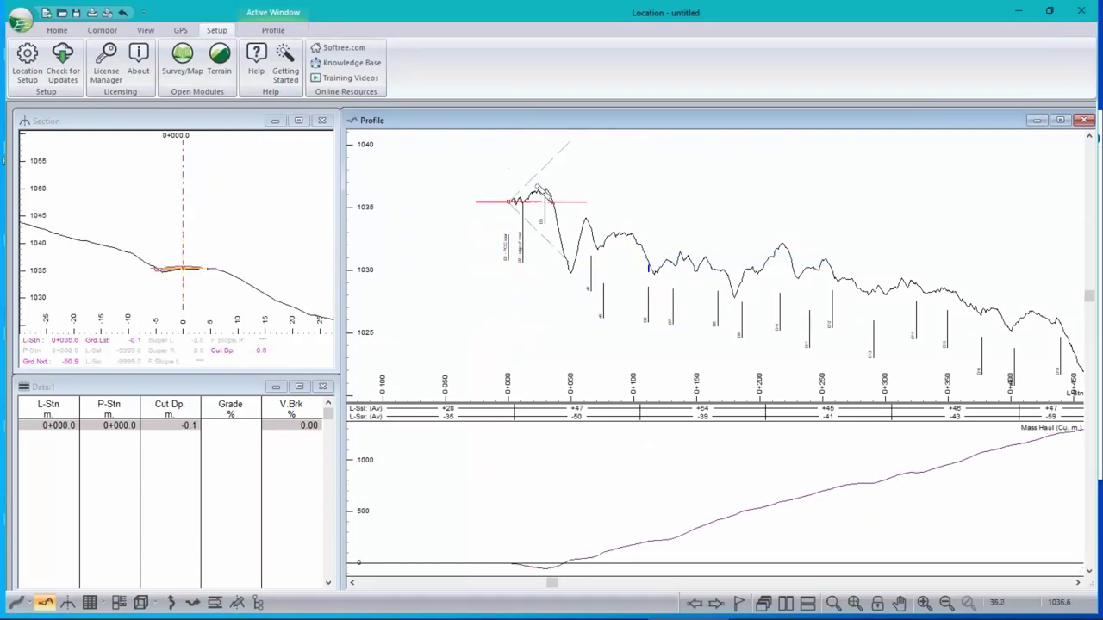
click(549, 193)
click(874, 276)
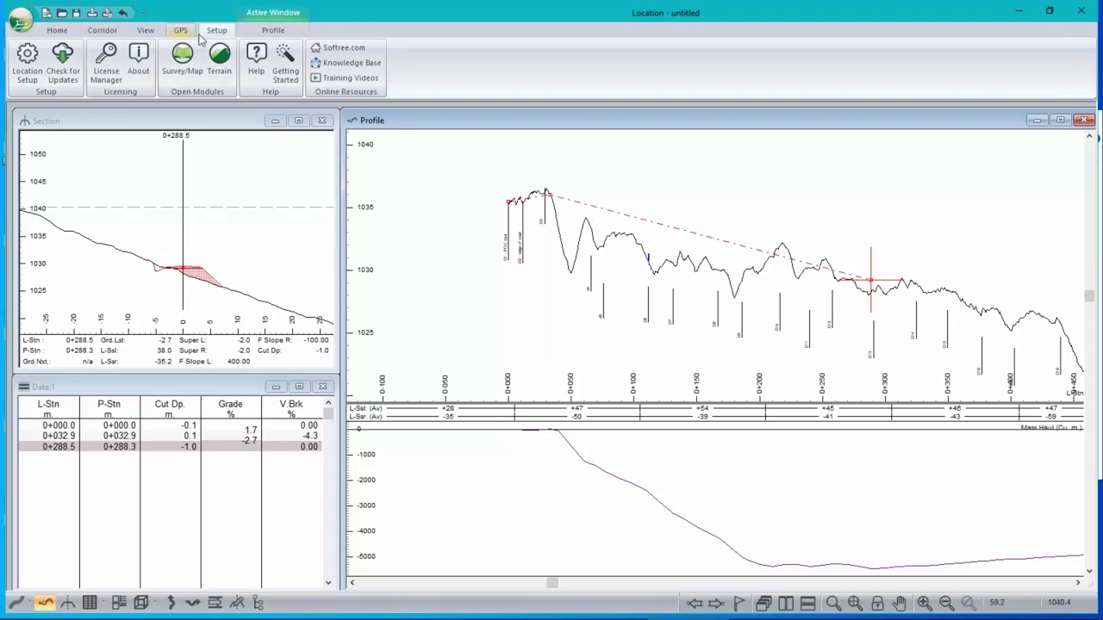
- Switch to Terrain and start a new file, discarding the changes to Topo.terx
click(219, 55)
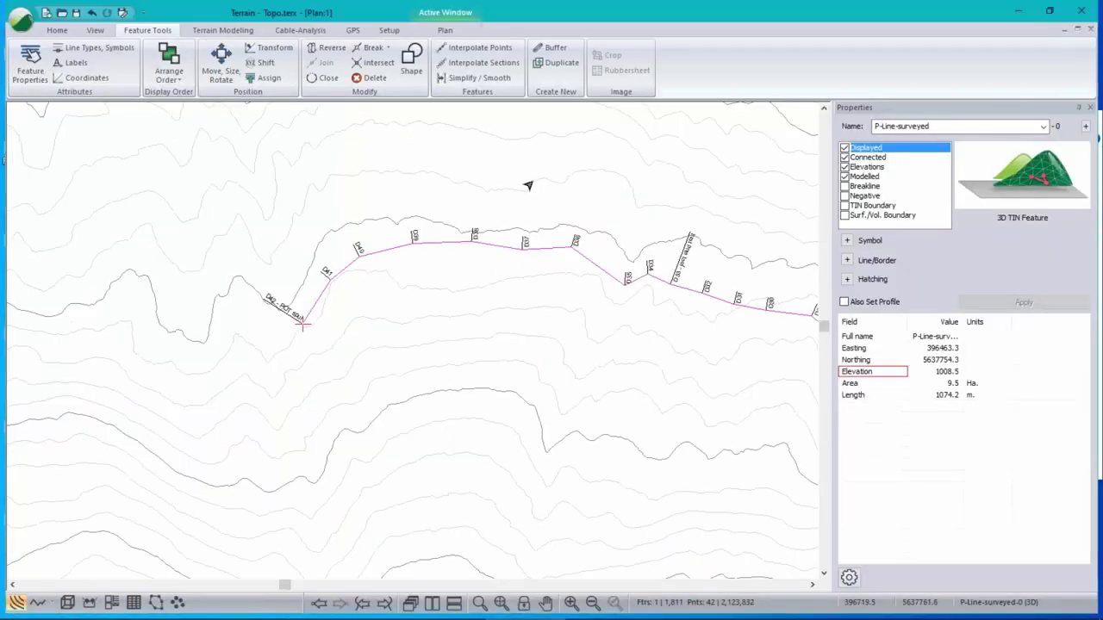
click(17, 21)
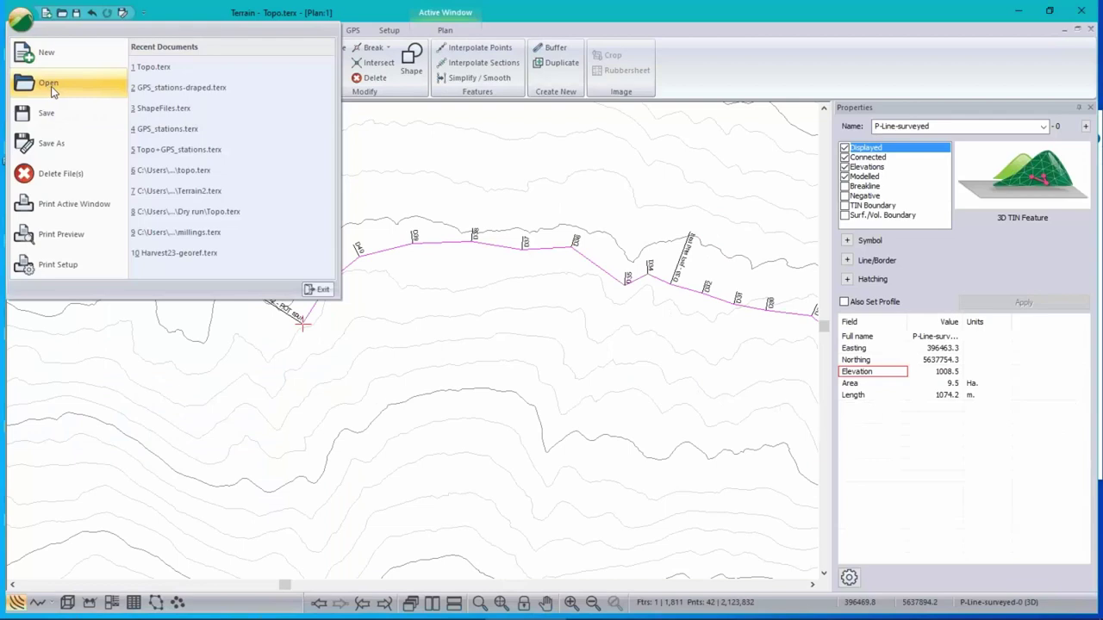
click(45, 51)
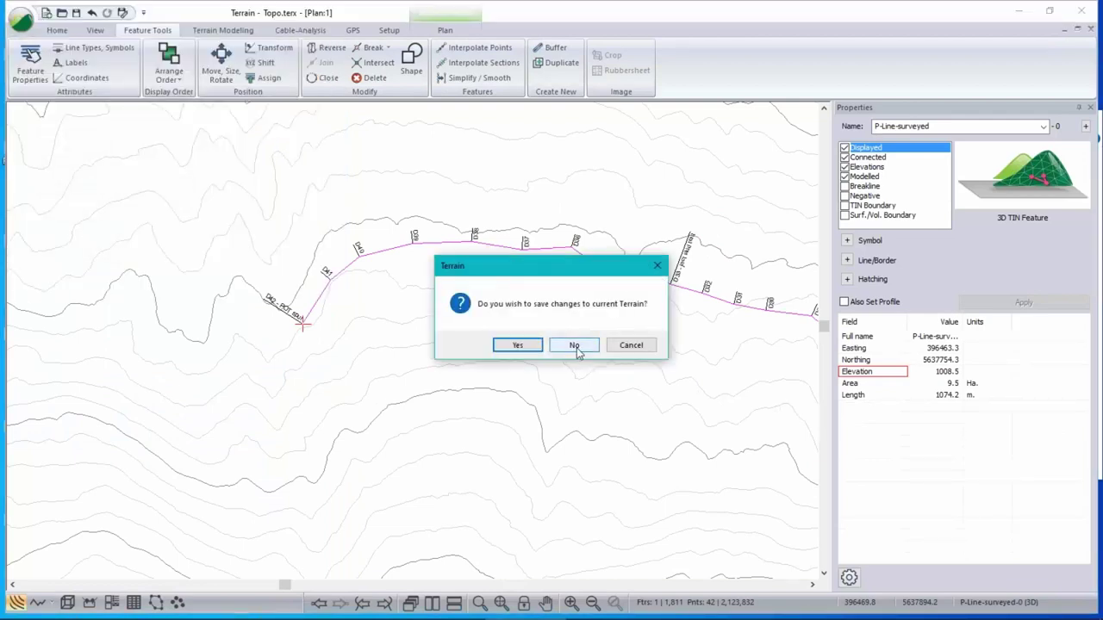
click(574, 345)
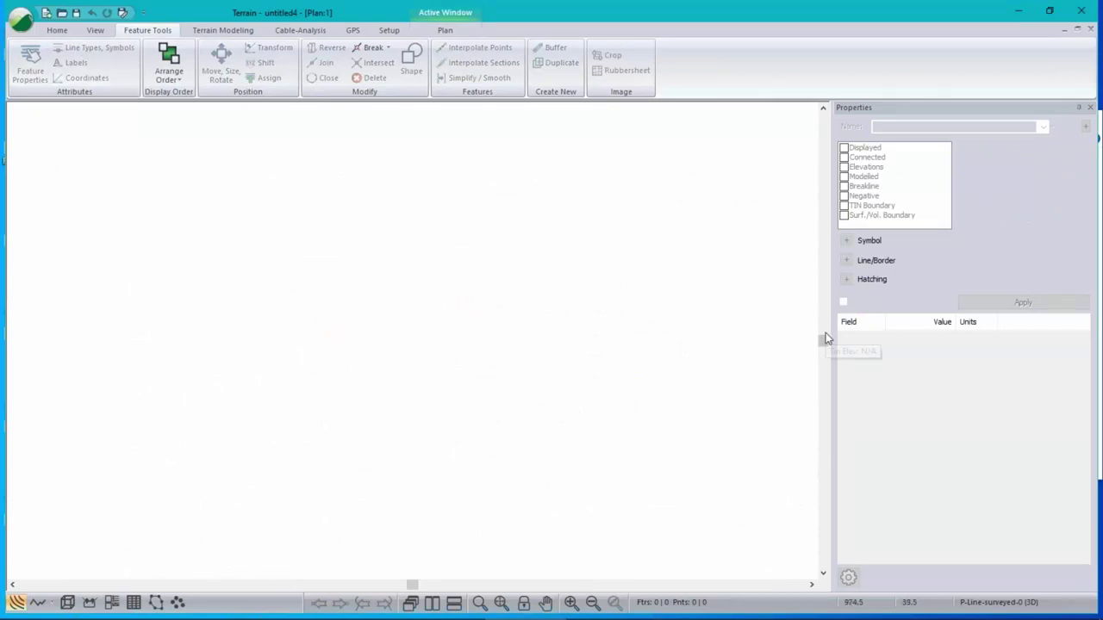
- Open RoadStations_GPS.shp from the Shapefiles folder, importing it in UTM, North American Datum 1983, Zone 11N, metric units
click(55, 30)
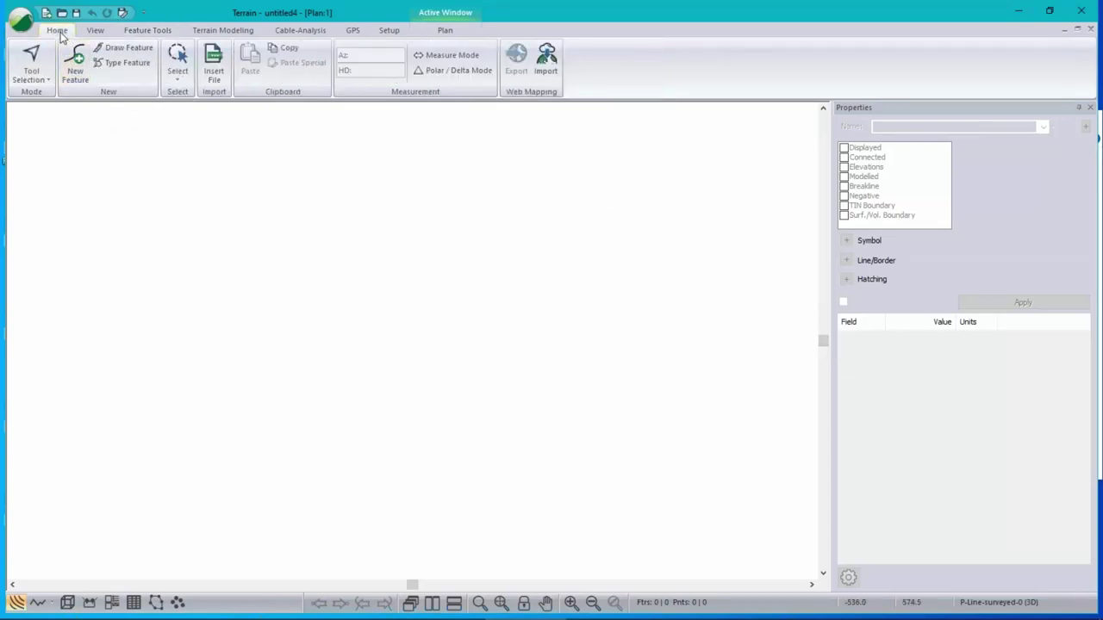
click(20, 19)
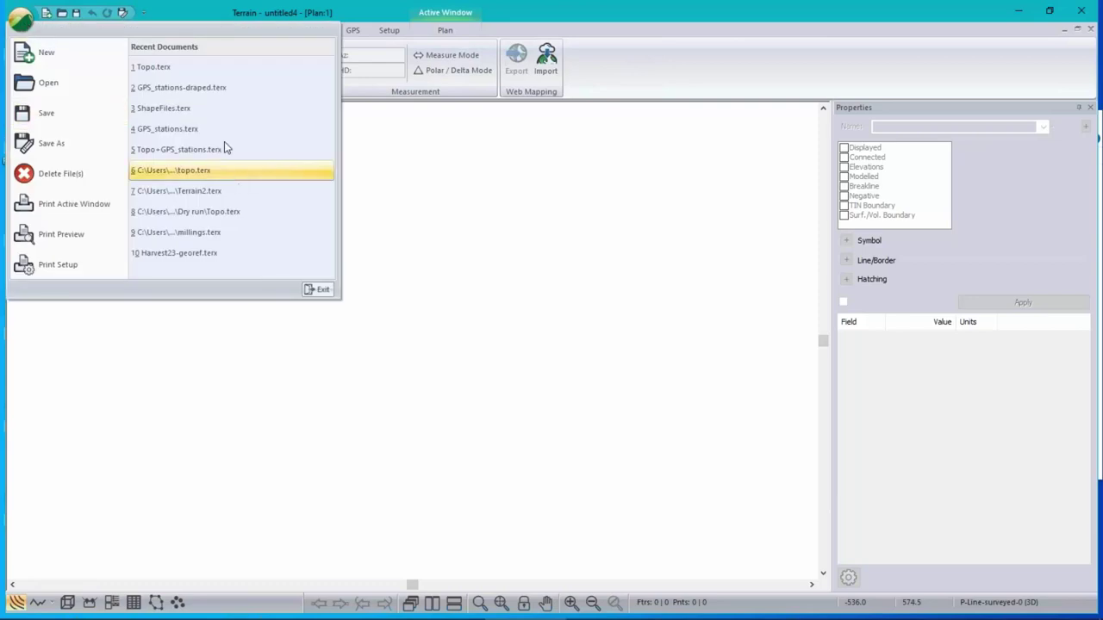
click(52, 82)
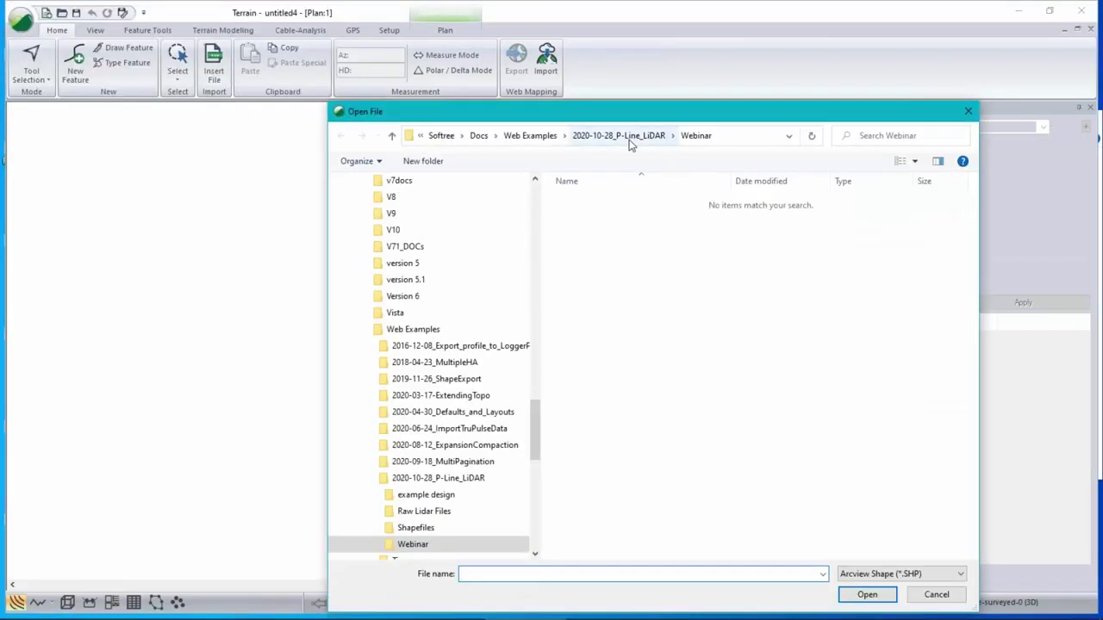
click(630, 138)
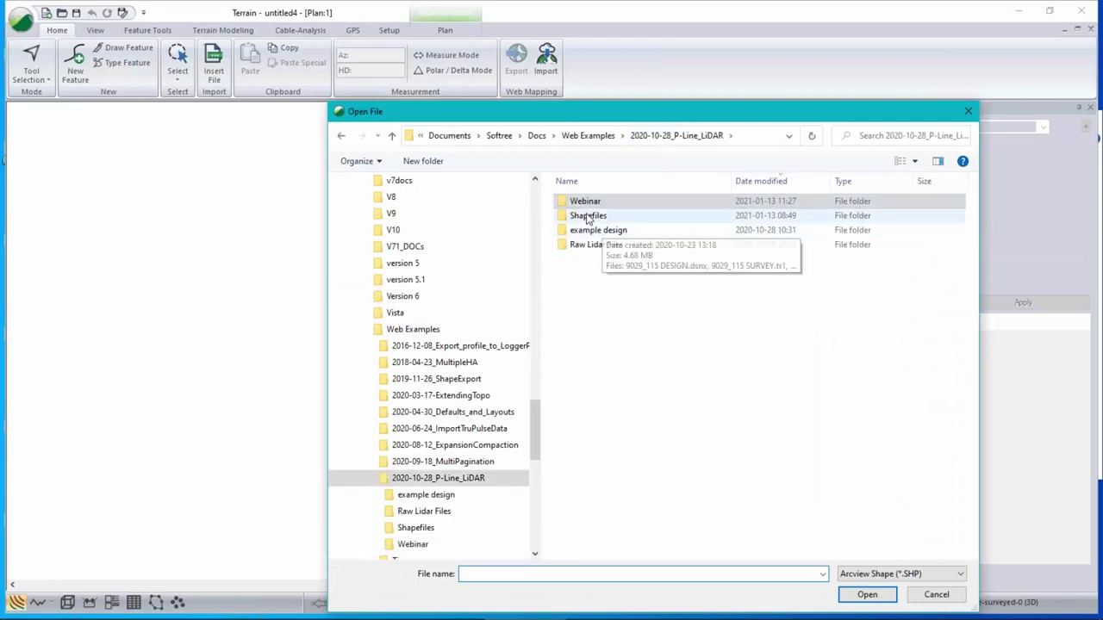
double_click(587, 215)
click(603, 230)
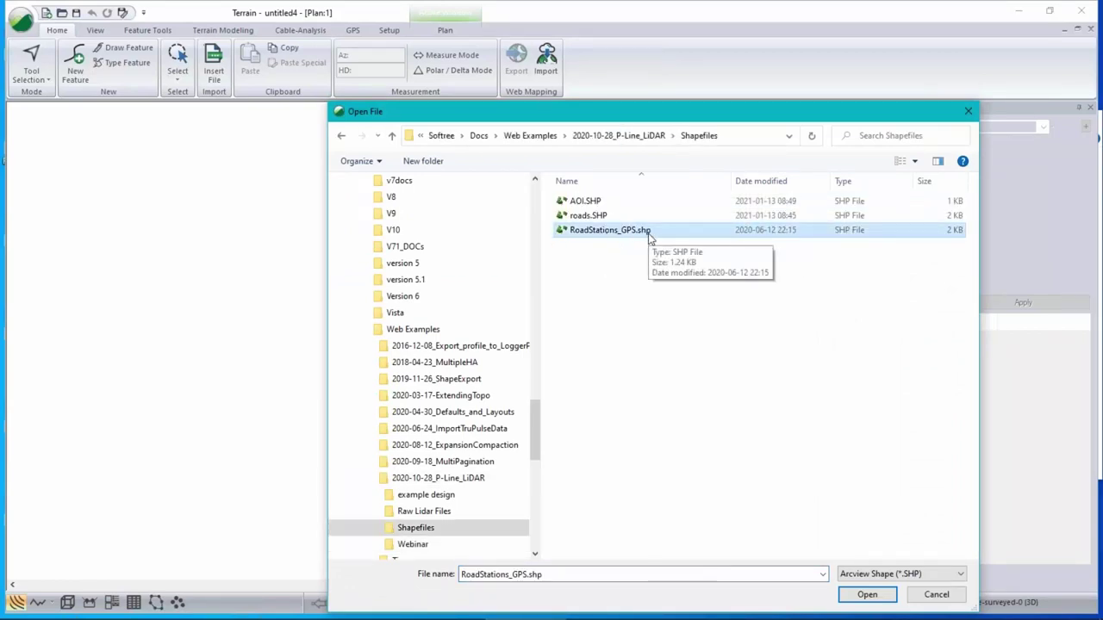
click(866, 593)
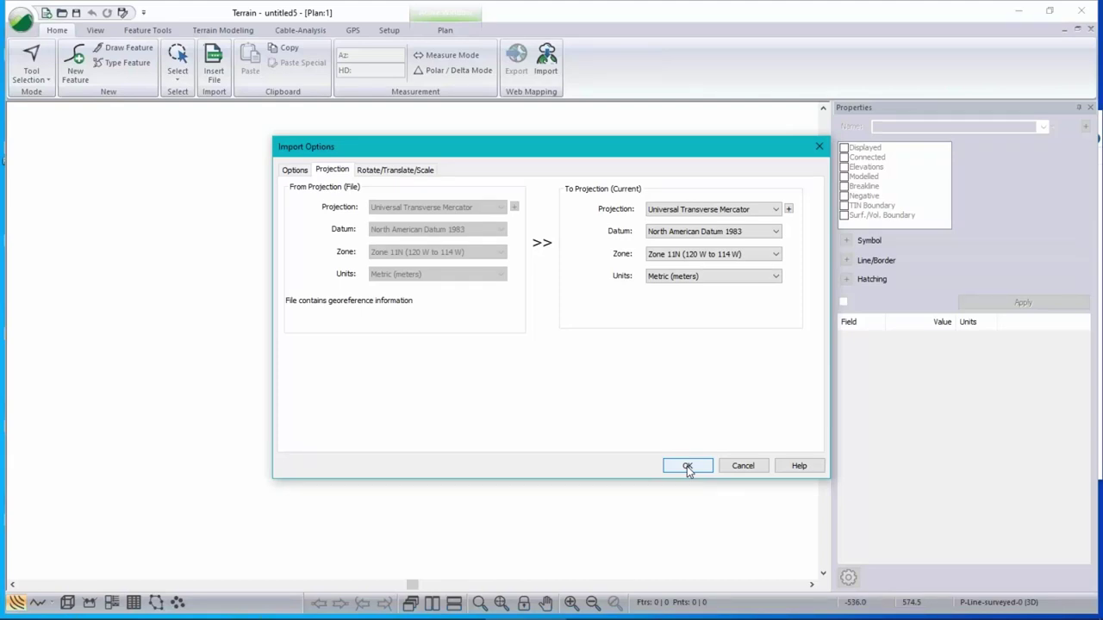
click(688, 466)
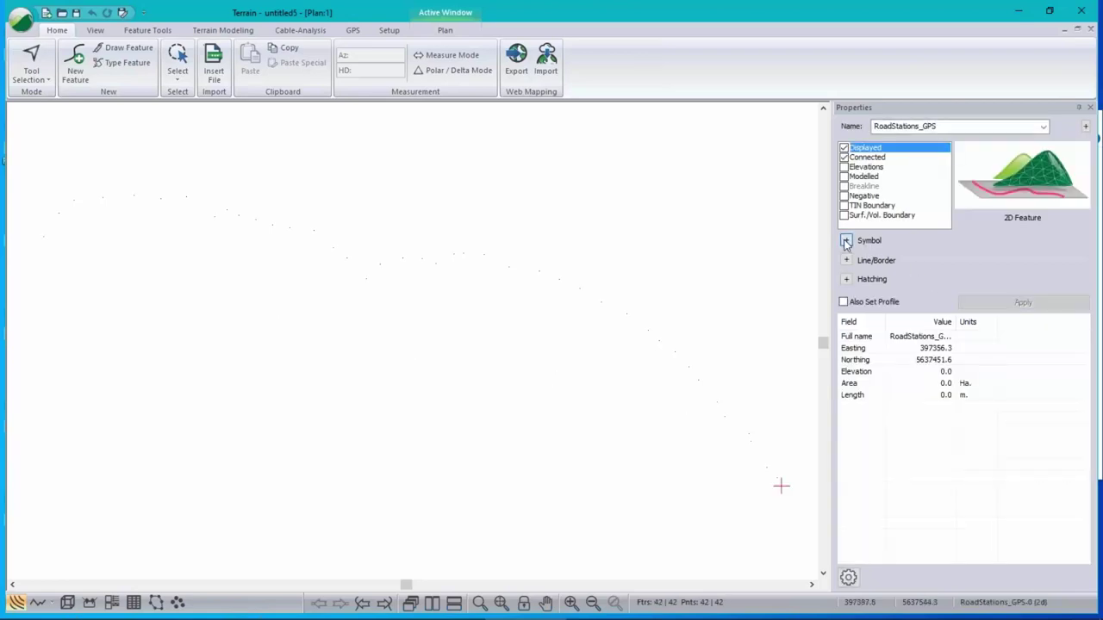
- Choose Benchmark as the symbol type for the RoadStations_GPS feature
click(845, 242)
click(1064, 253)
scroll(1054, 381, down, 2)
click(1034, 444)
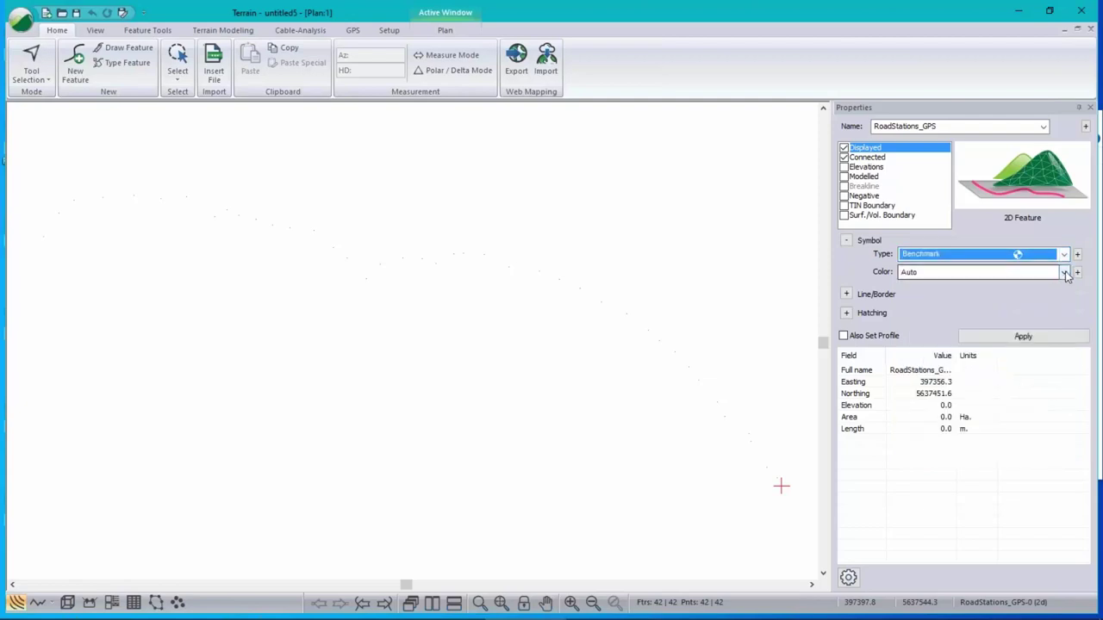
- Set the line color of the selected RoadStations_GPS points to red, apply the symbol and line settings, and clear the selection
click(846, 294)
click(1038, 326)
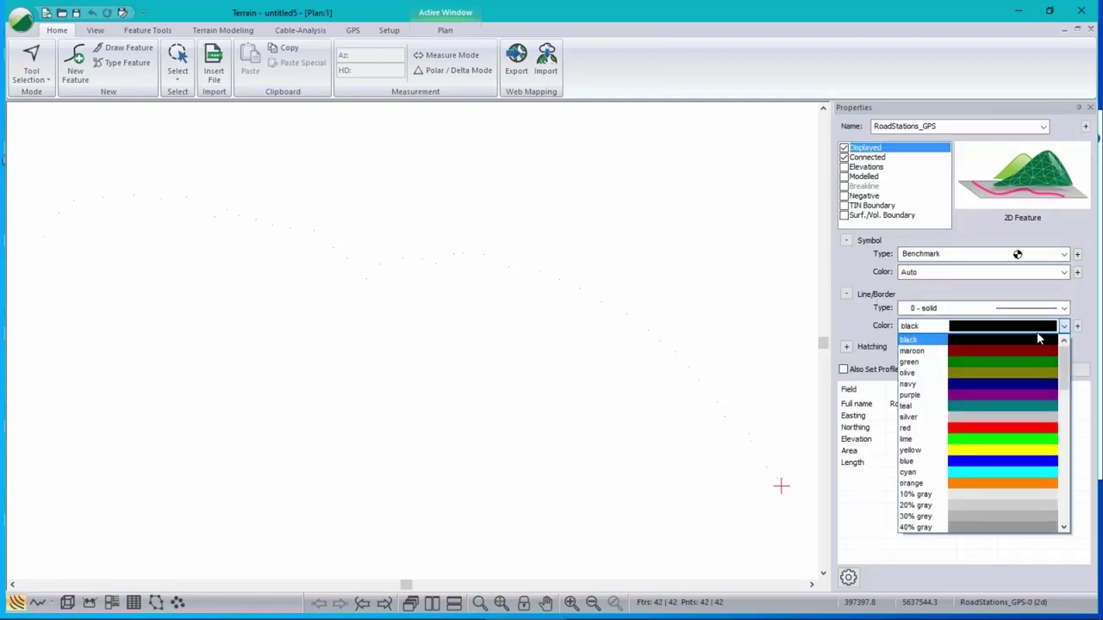
click(990, 427)
click(1022, 369)
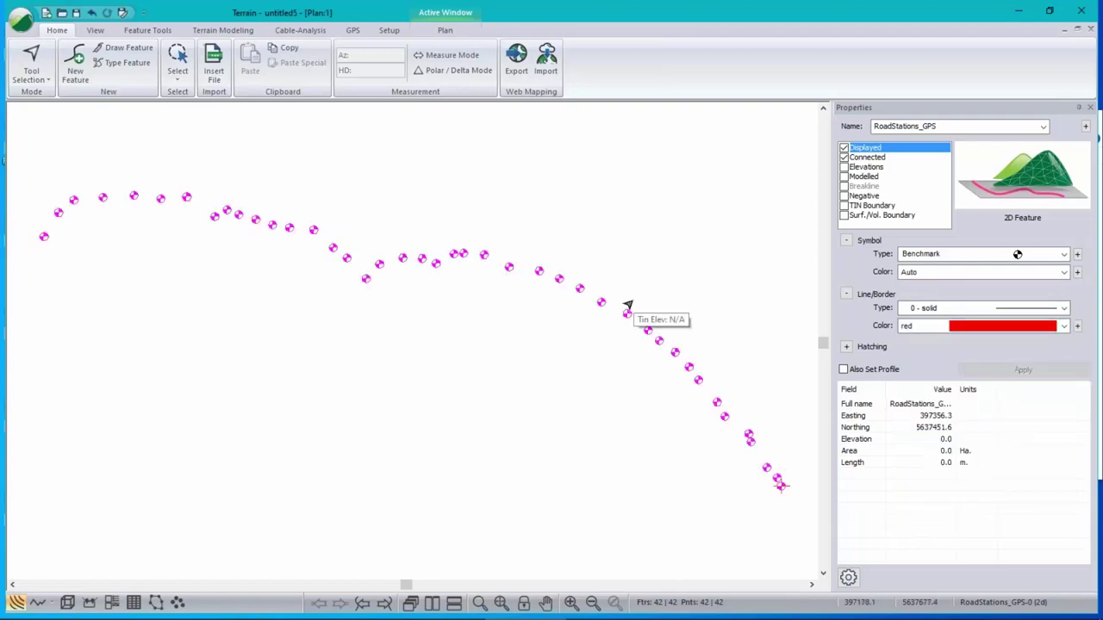
key(Escape)
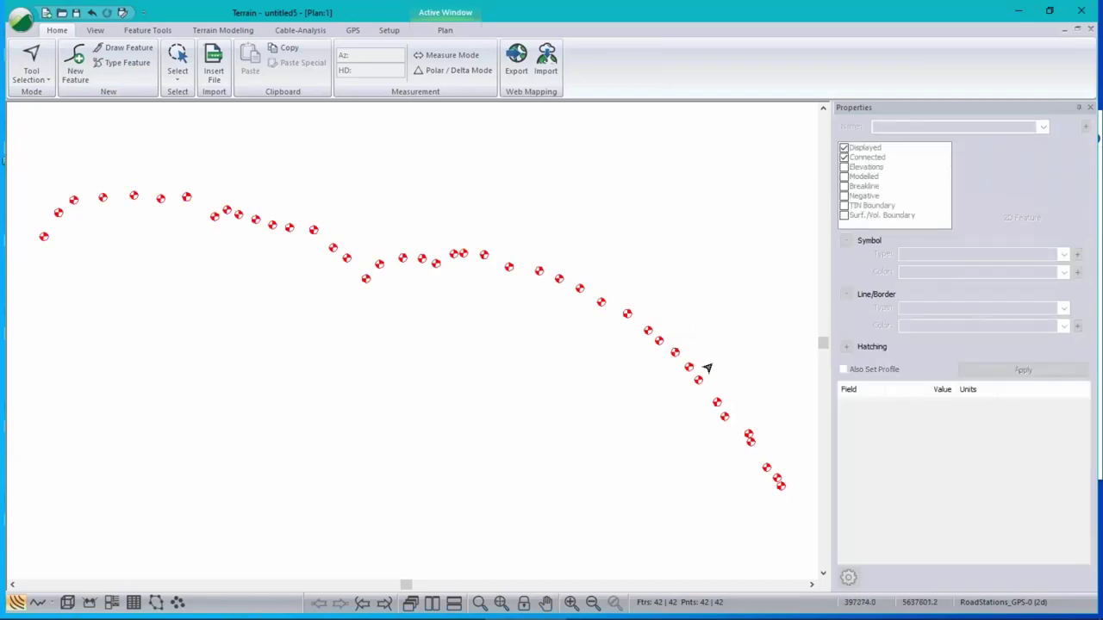
- Select one road station on the curve and add the whole RoadStations_GPS attribute group to the displayed status fields
click(556, 281)
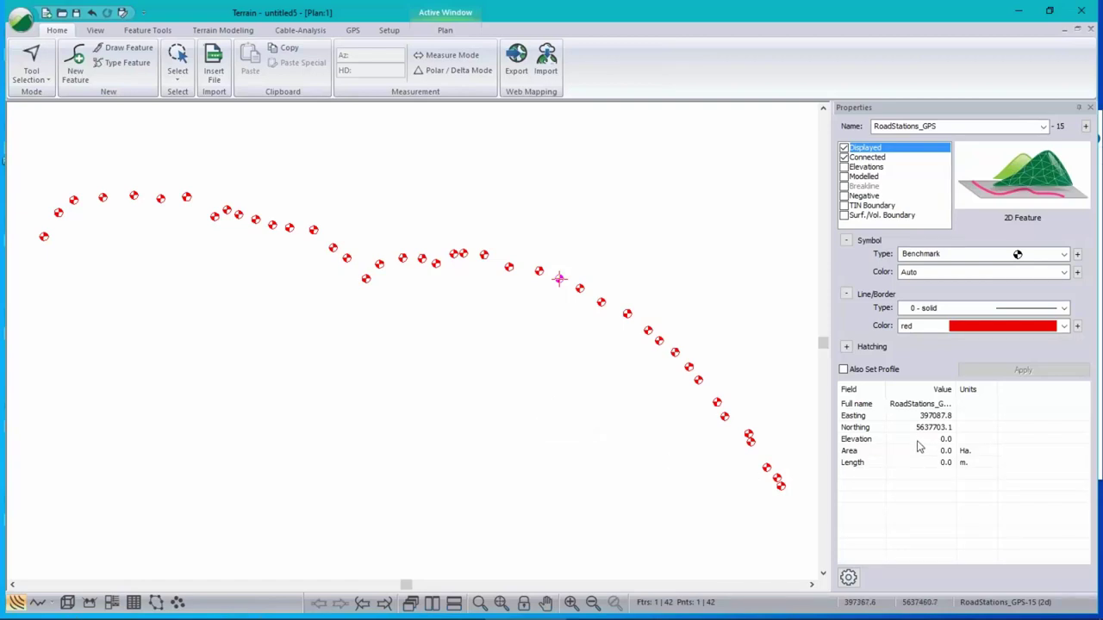
click(848, 578)
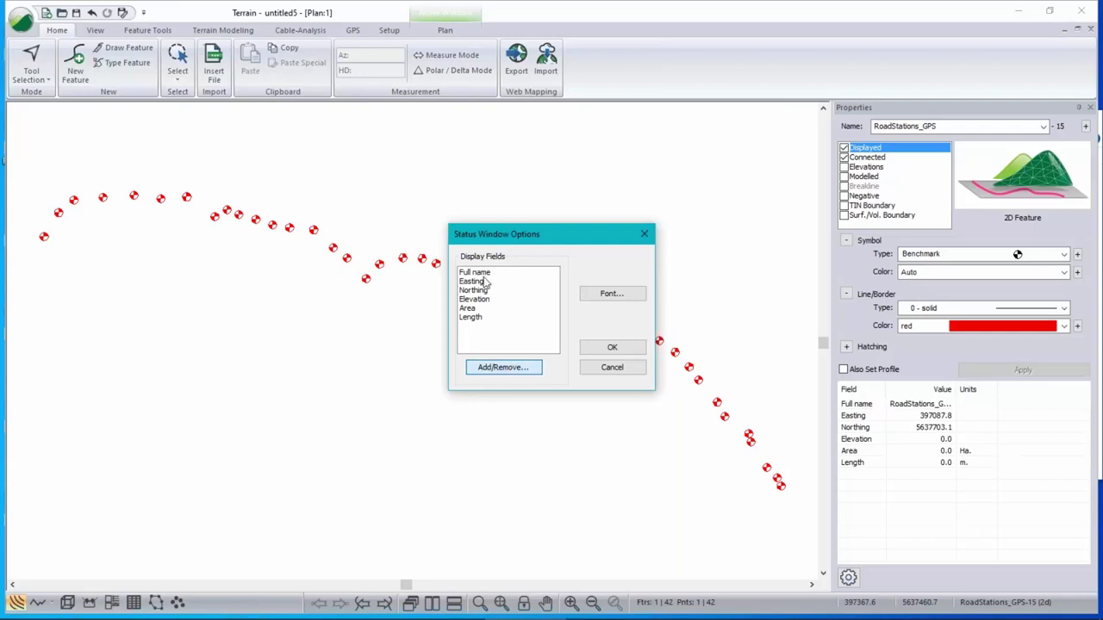
click(503, 368)
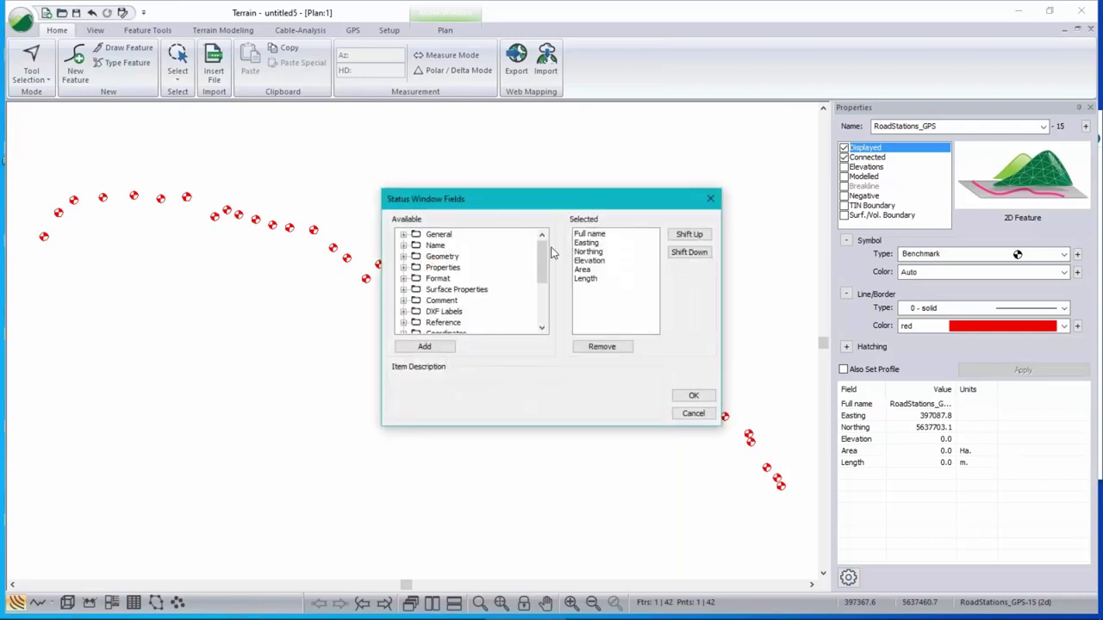
drag(543, 259, 550, 341)
click(487, 324)
drag(488, 324, 625, 311)
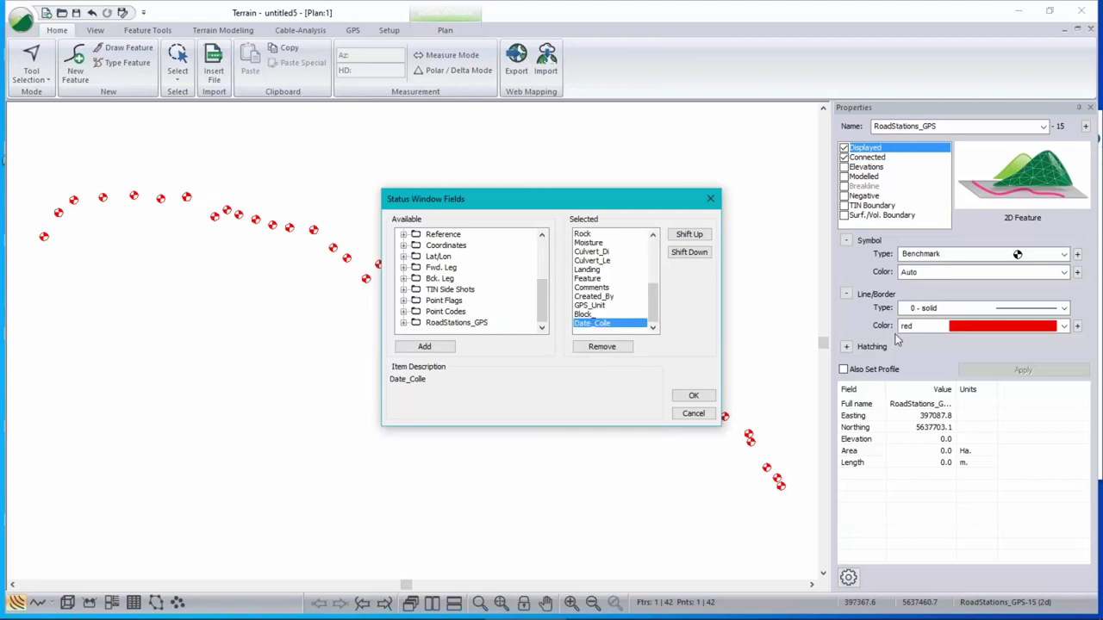
click(691, 395)
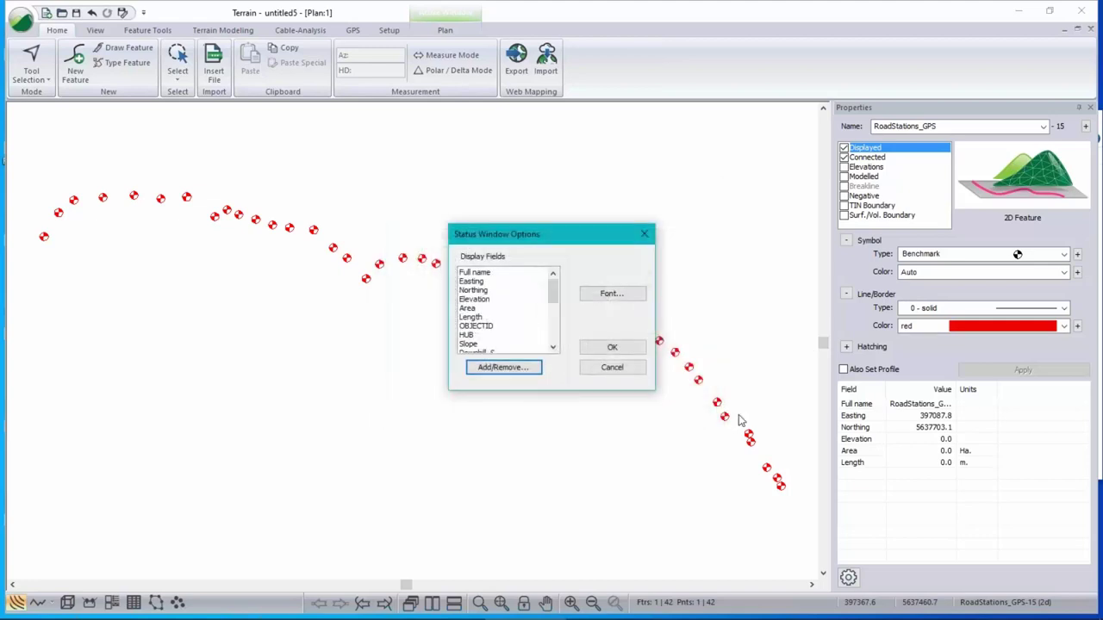
click(613, 347)
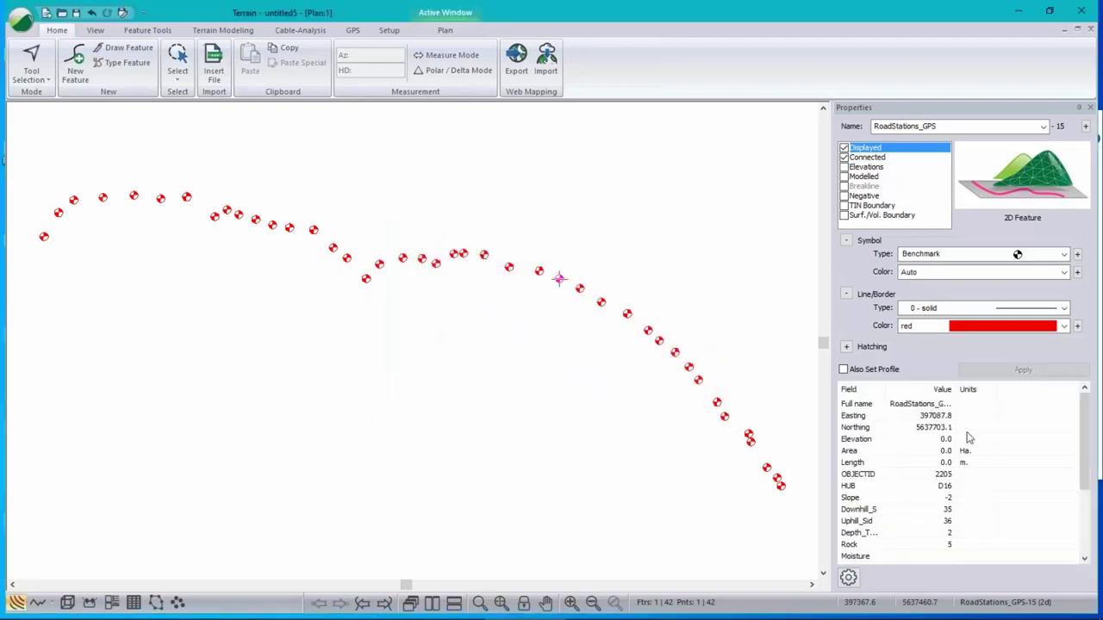
scroll(942, 485, down, 3)
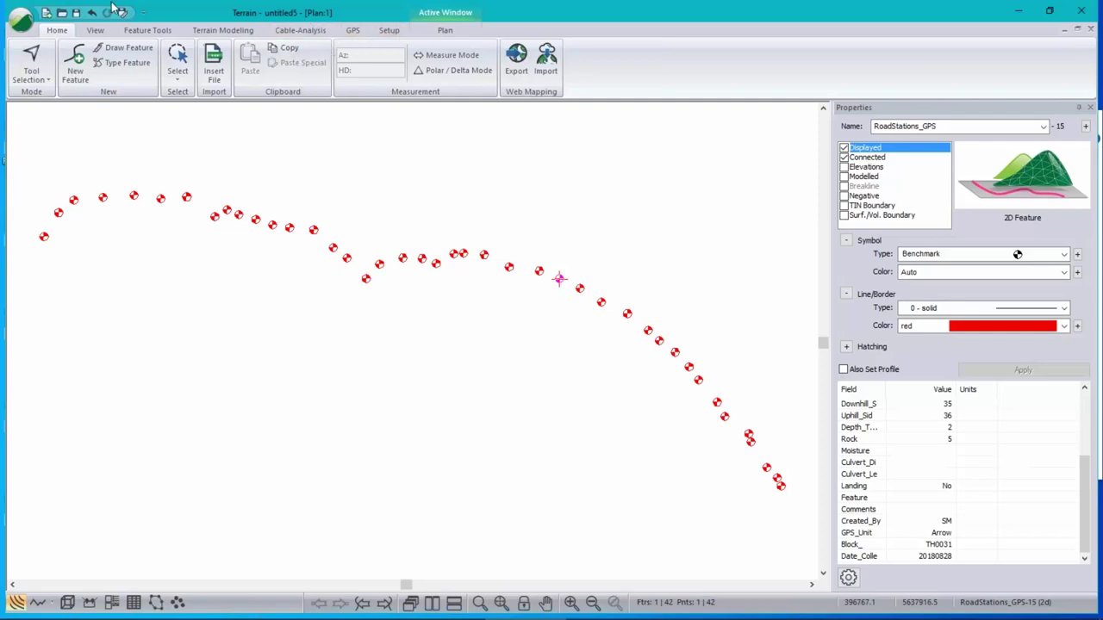
- Load the saved screen layout GPS attributes.ilt
click(95, 30)
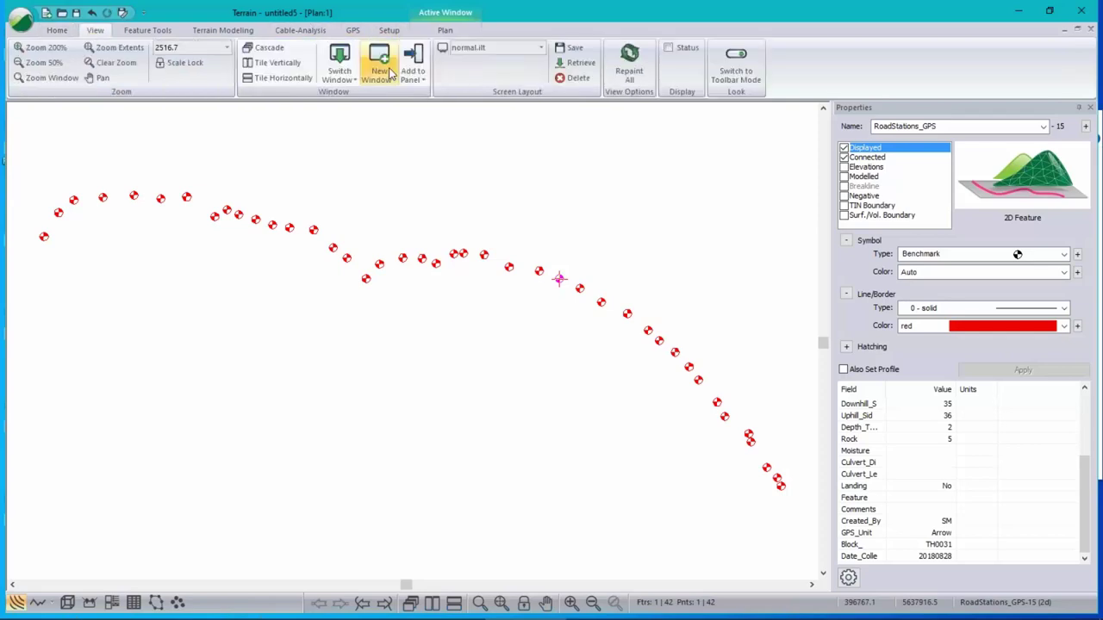
click(541, 48)
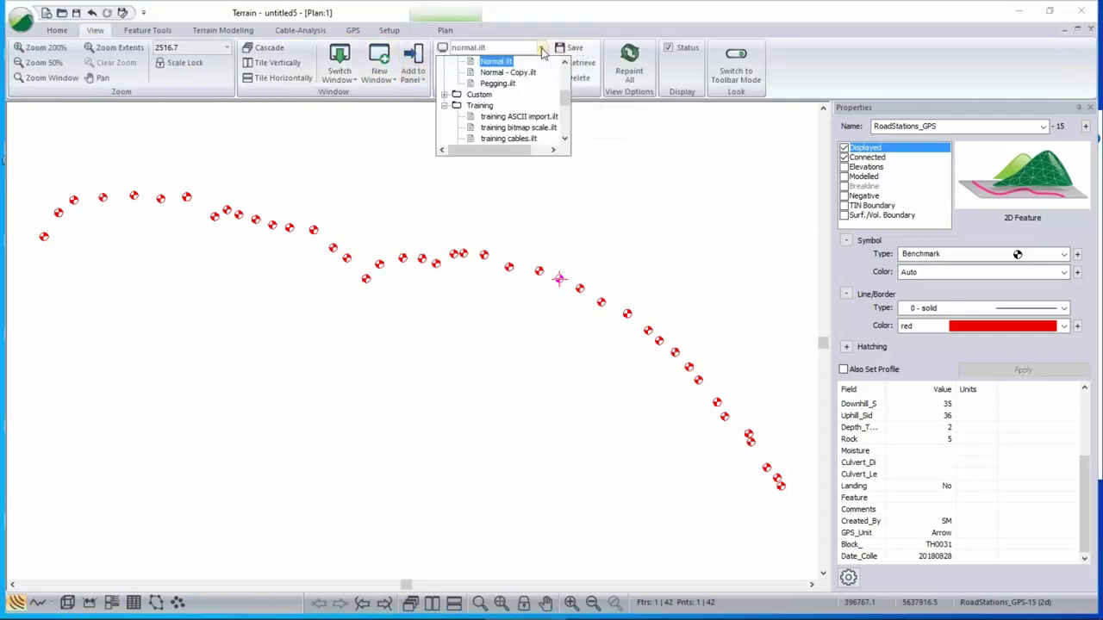
scroll(504, 95, up, 5)
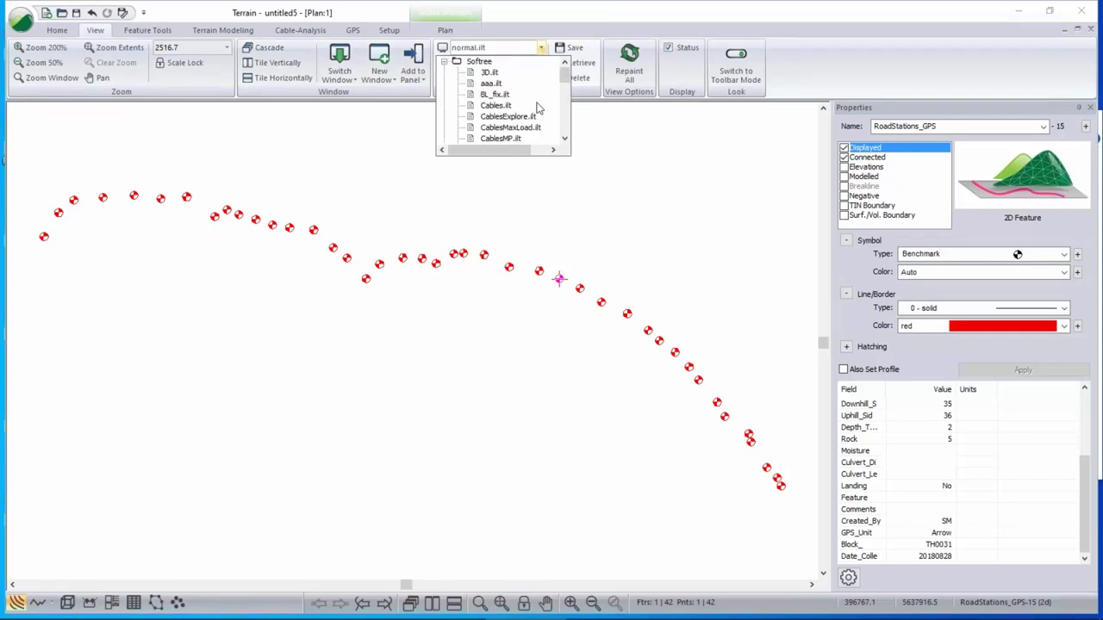
scroll(522, 130, down, 1)
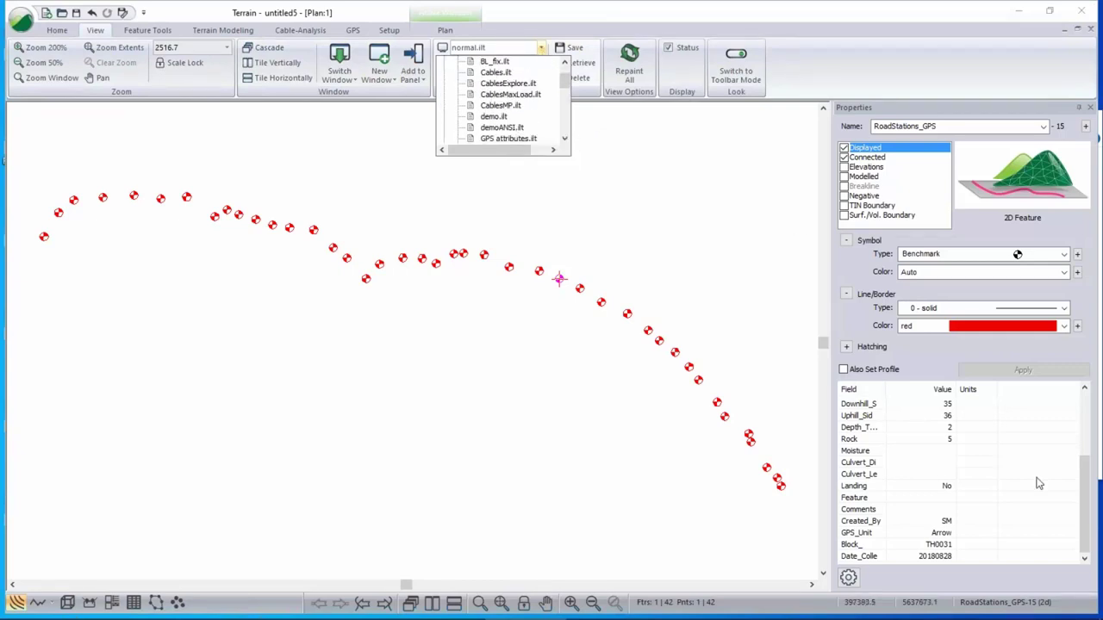
click(506, 145)
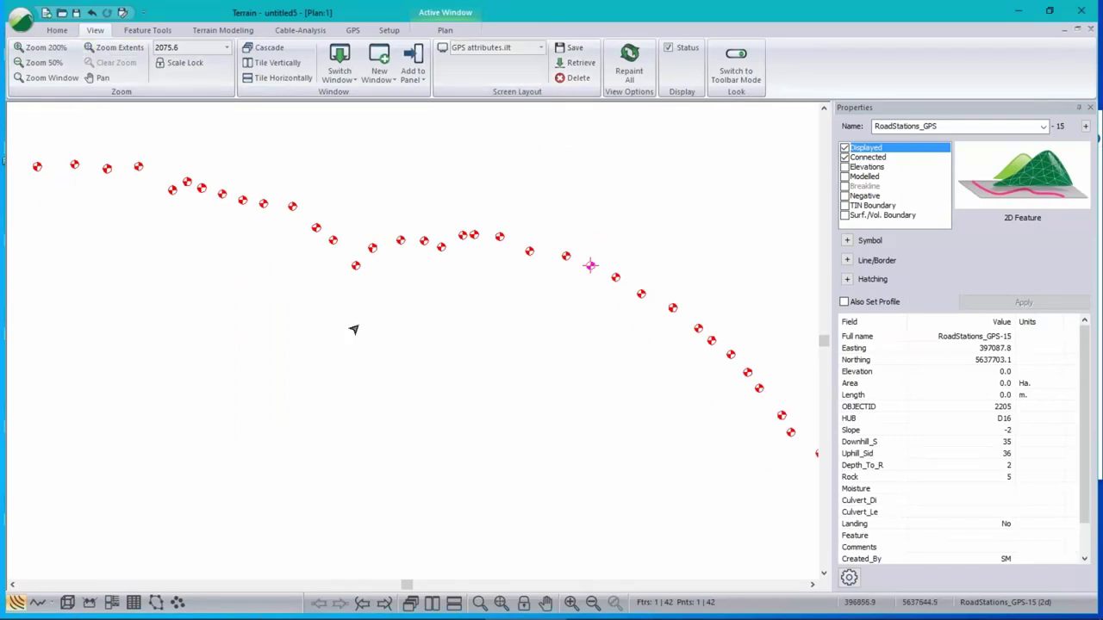
- Examine the GPS attributes of individual road stations along the line
scroll(523, 252, down, 1)
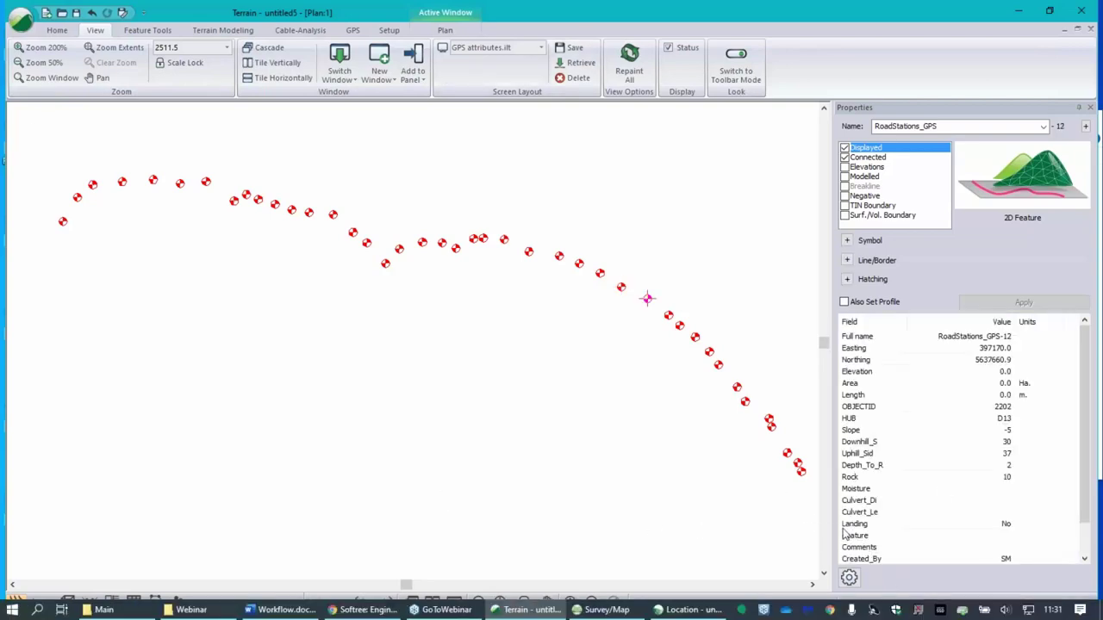
click(47, 238)
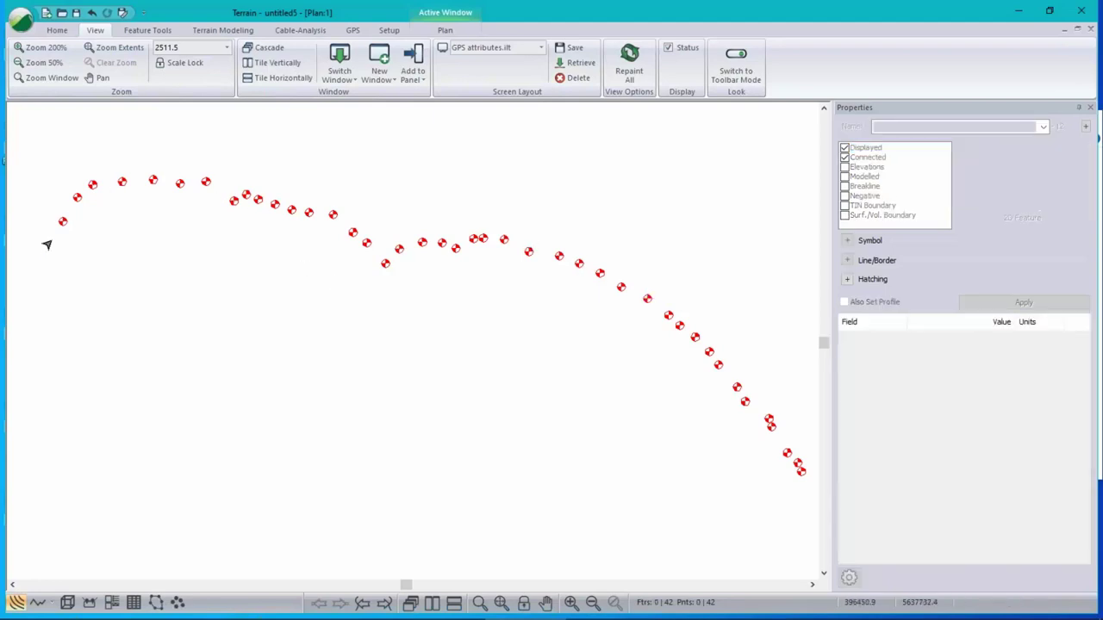
scroll(587, 448, down, 1)
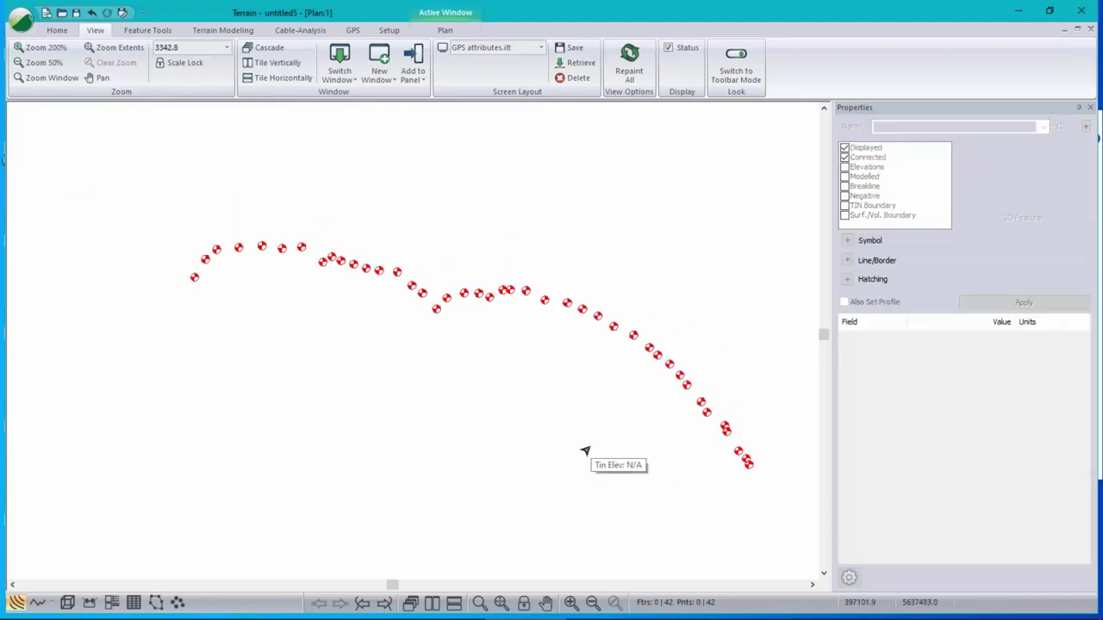
click(685, 386)
click(654, 363)
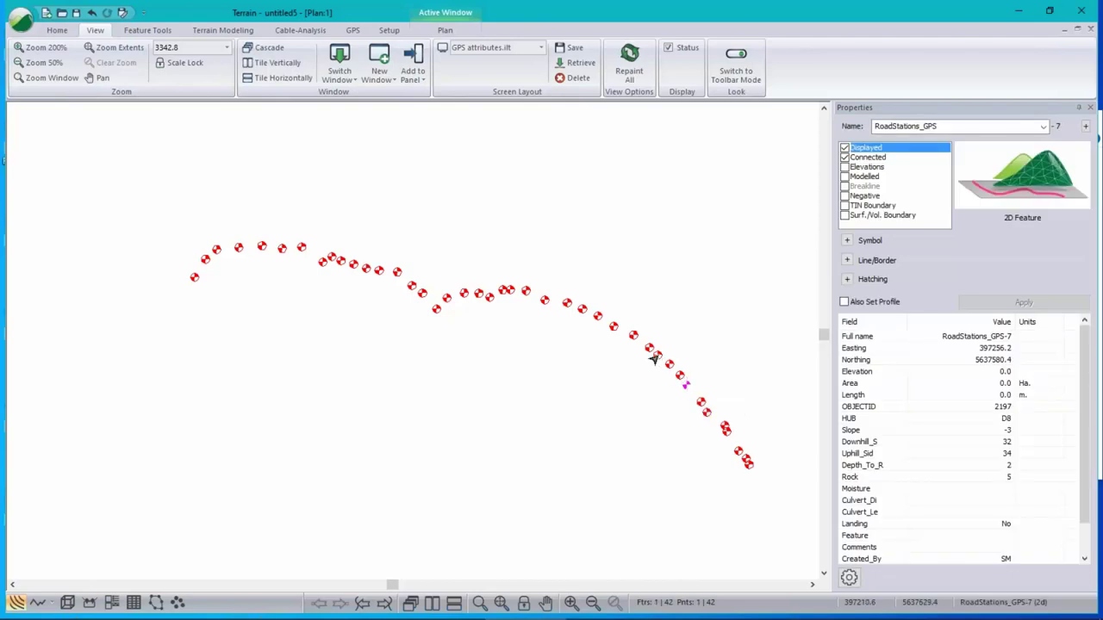
- Select all RoadStations_GPS points and join them into one connected line feature
drag(108, 167, 772, 555)
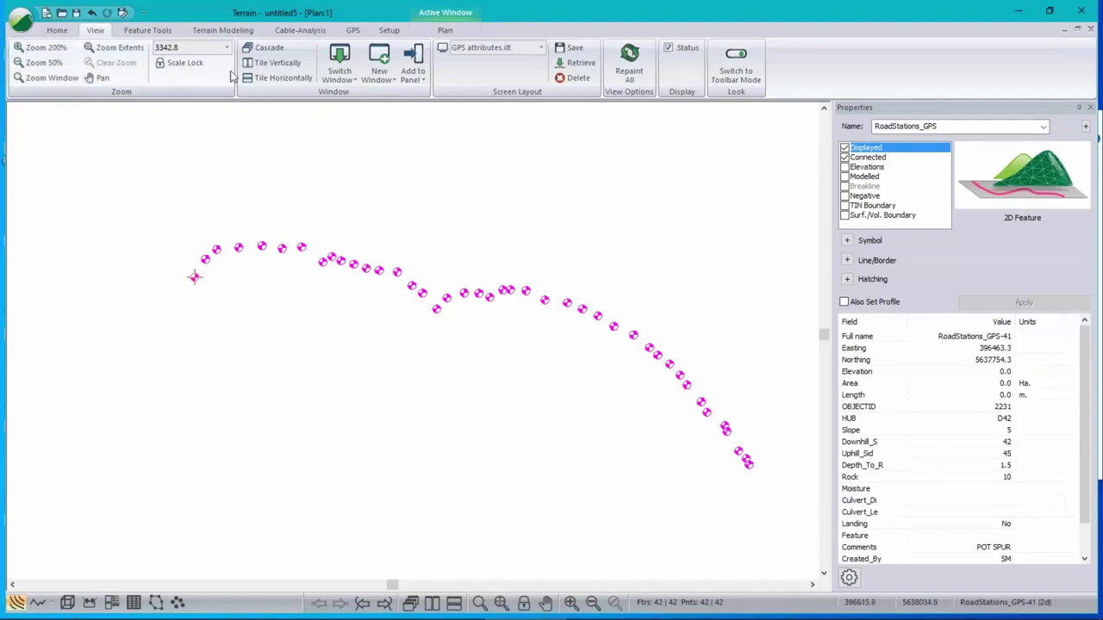
click(147, 31)
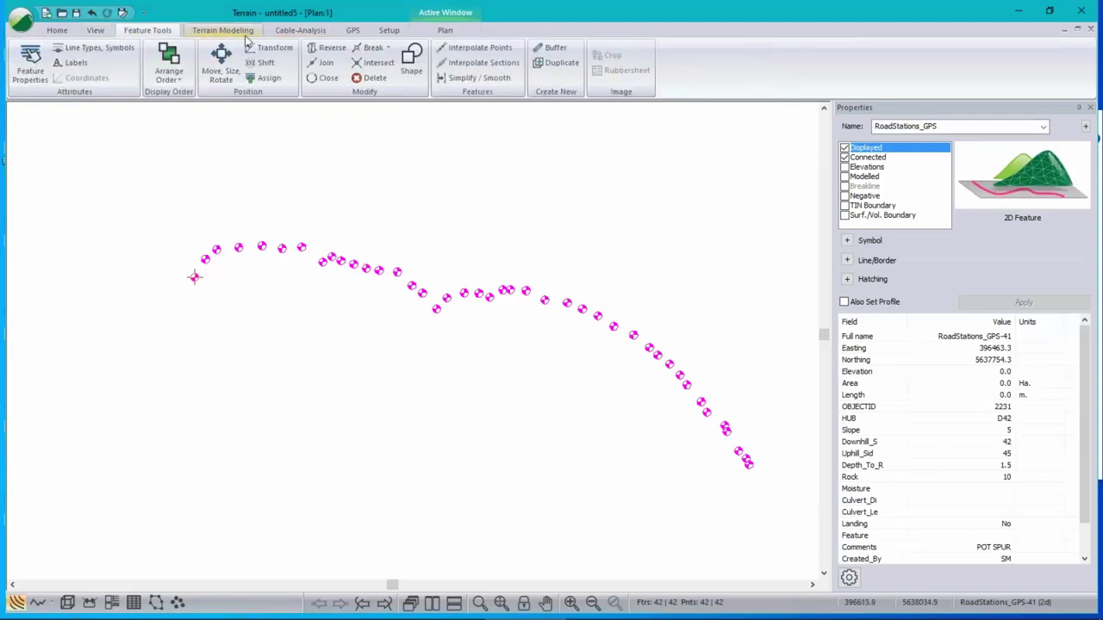
click(322, 62)
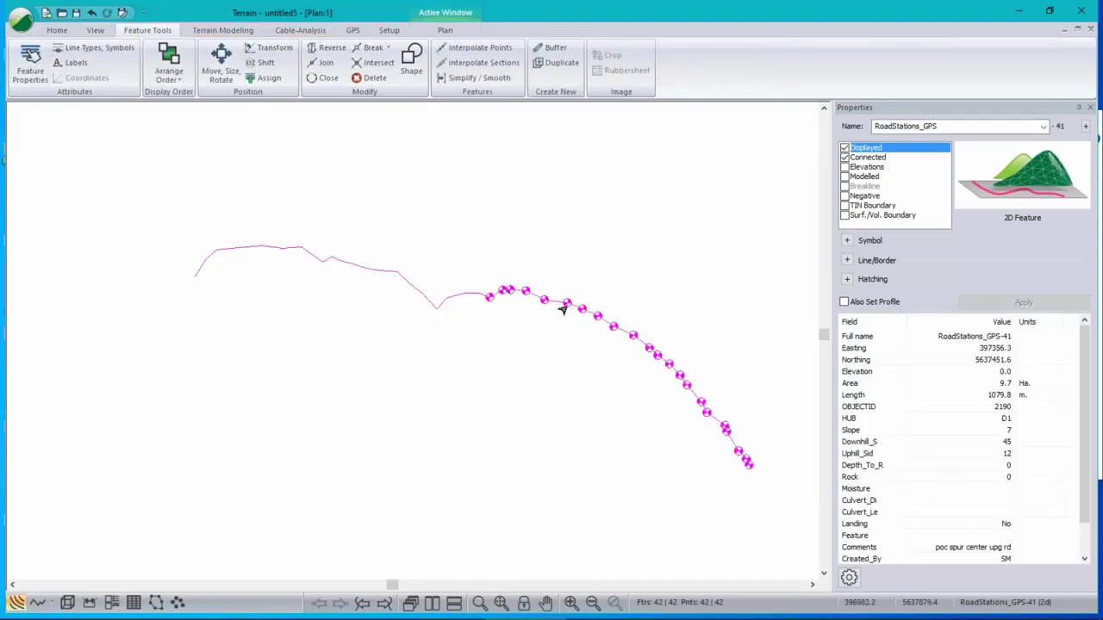
- Go through several points of the joined road line and examine the GPS attributes kept at each one
click(734, 454)
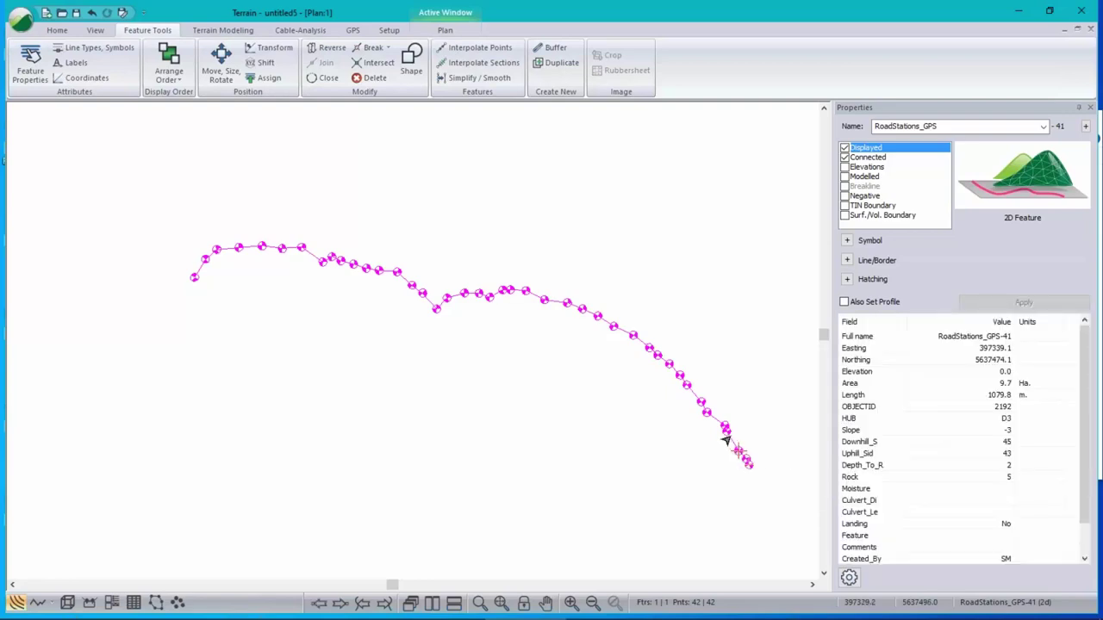
click(725, 428)
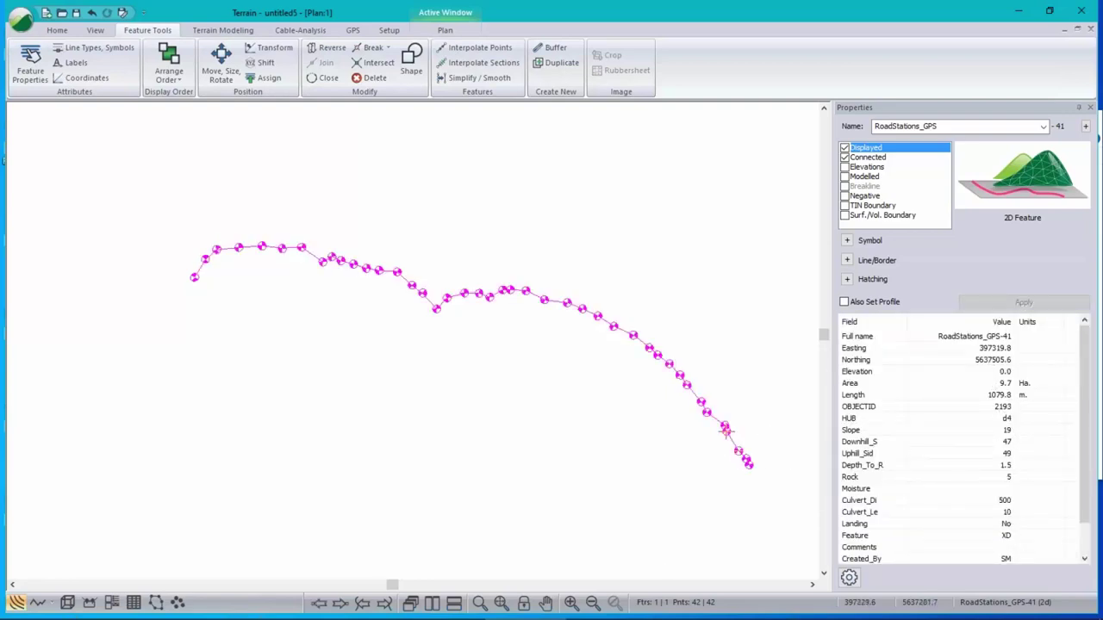
click(378, 607)
click(340, 605)
click(340, 605)
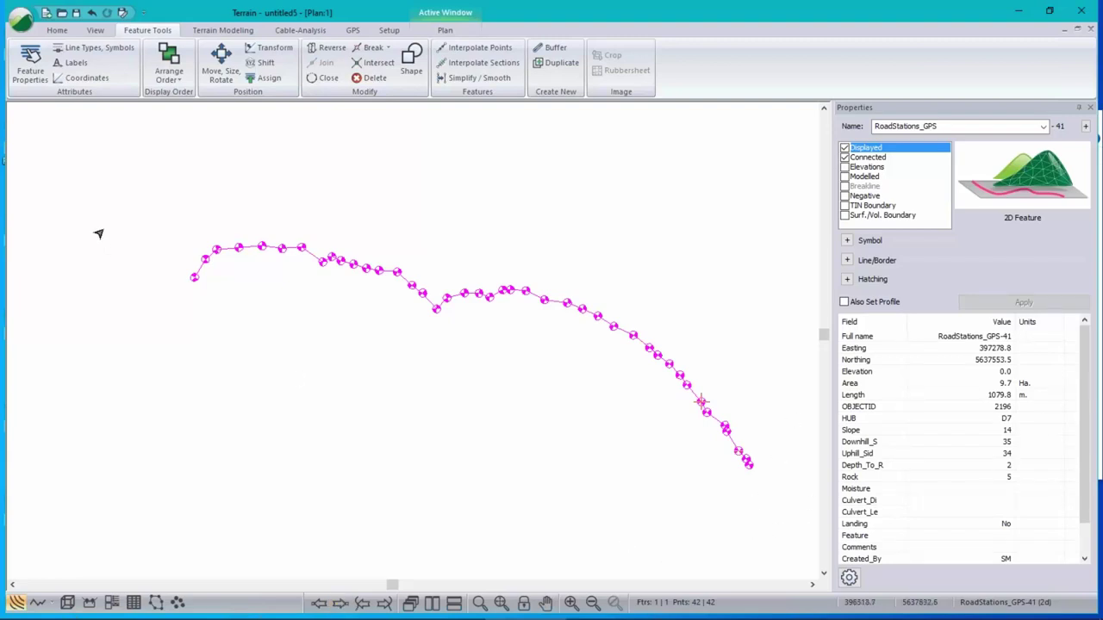
click(26, 26)
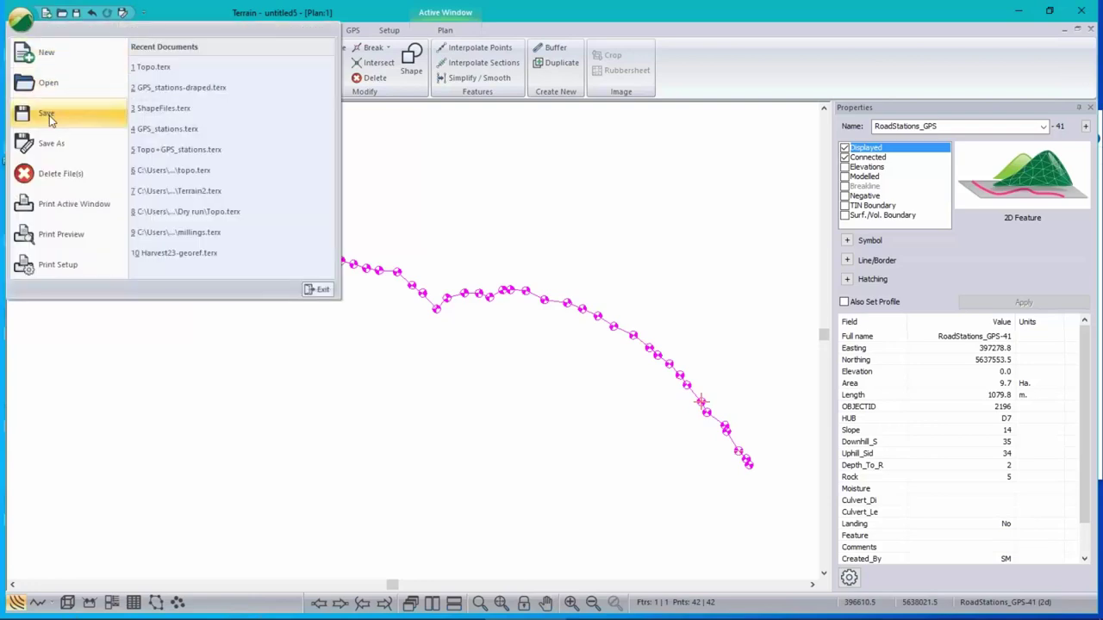
key(Escape)
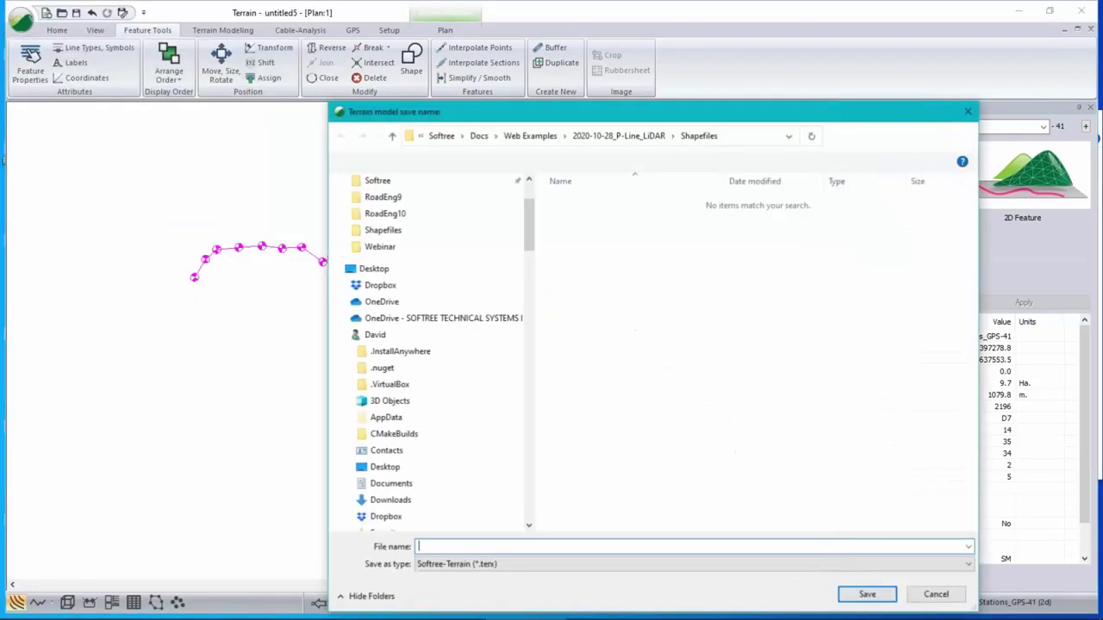
click(476, 565)
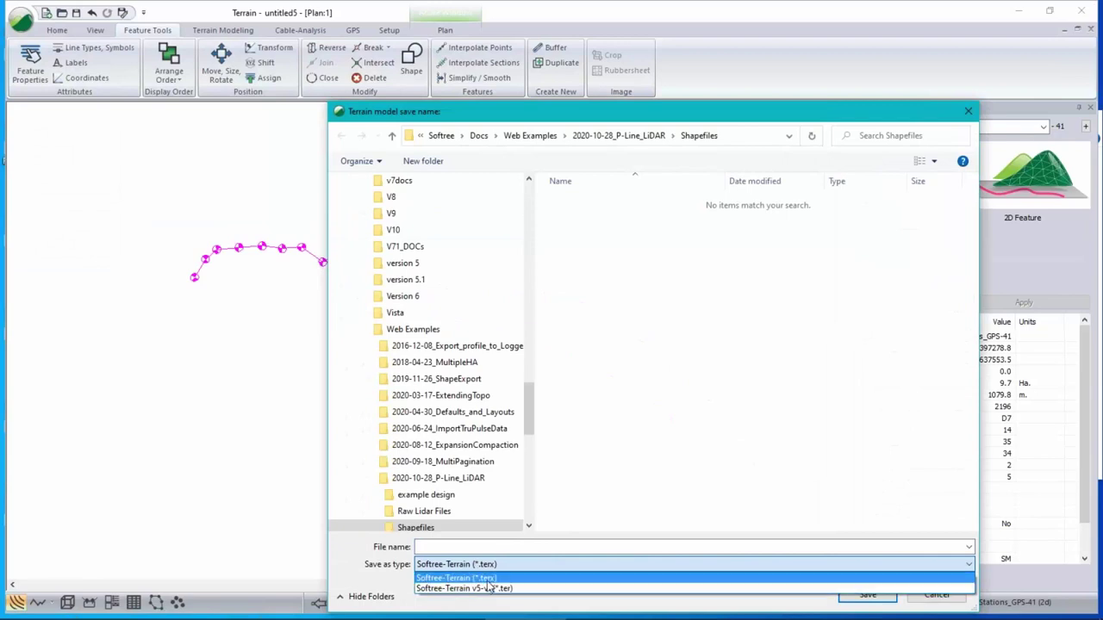
click(856, 110)
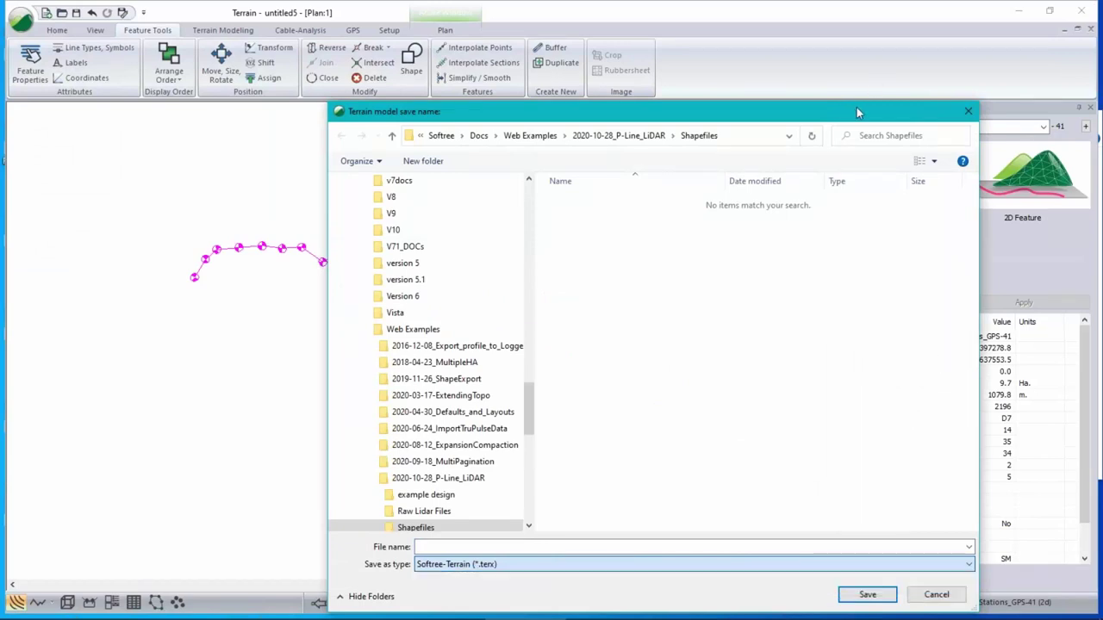
click(949, 595)
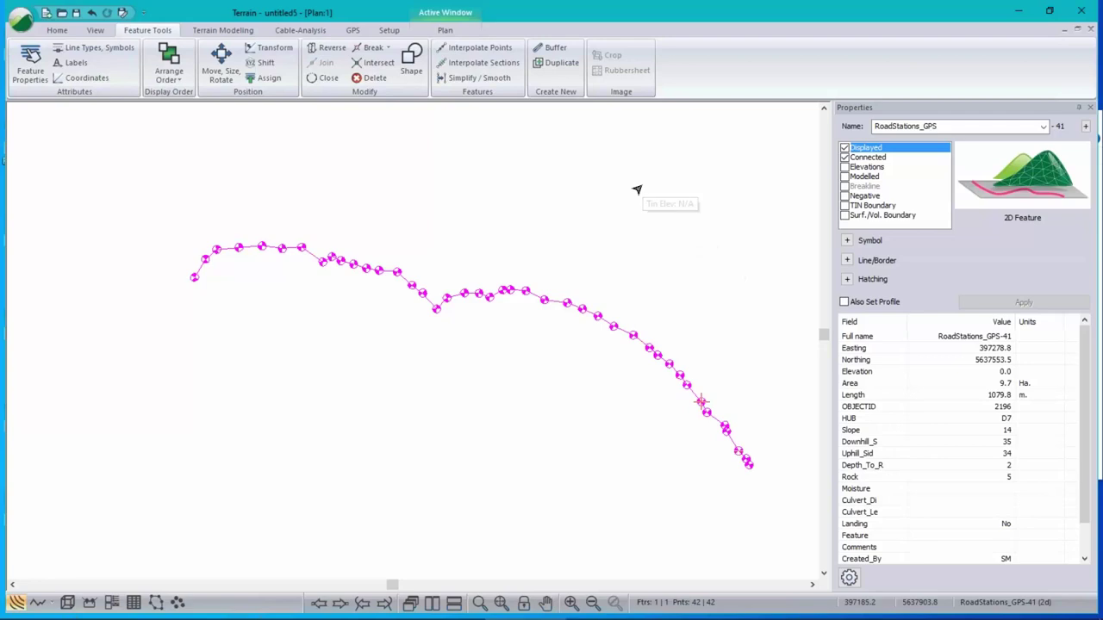
- Open the recent terrain file Topo.terx and paste the joined RoadStations_GPS line onto its contours
click(22, 19)
click(180, 69)
click(576, 345)
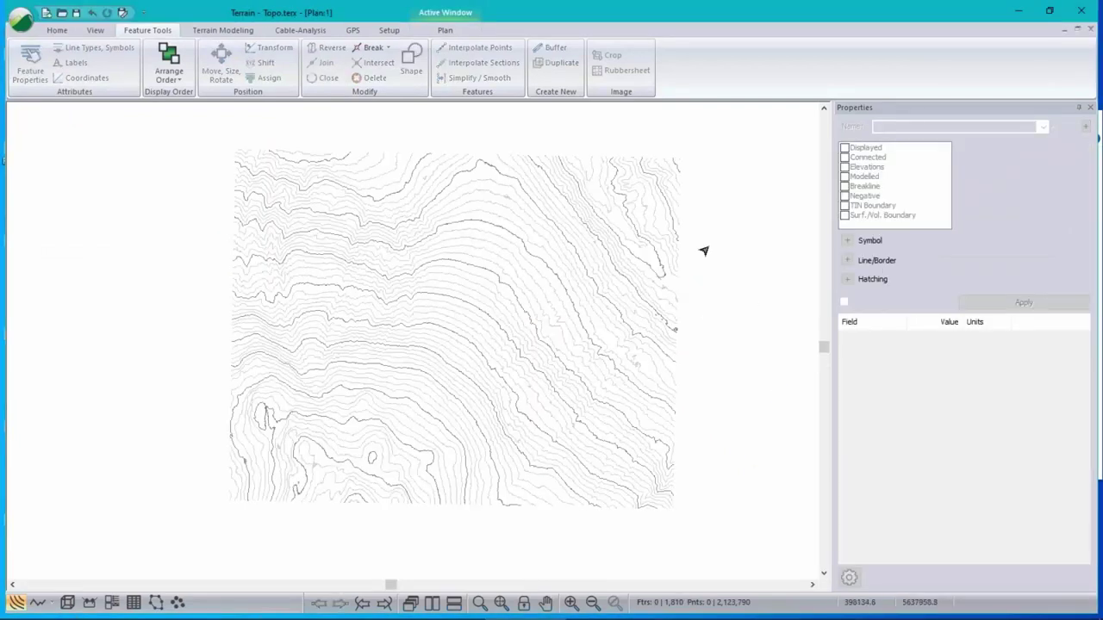
key(ctrl+v)
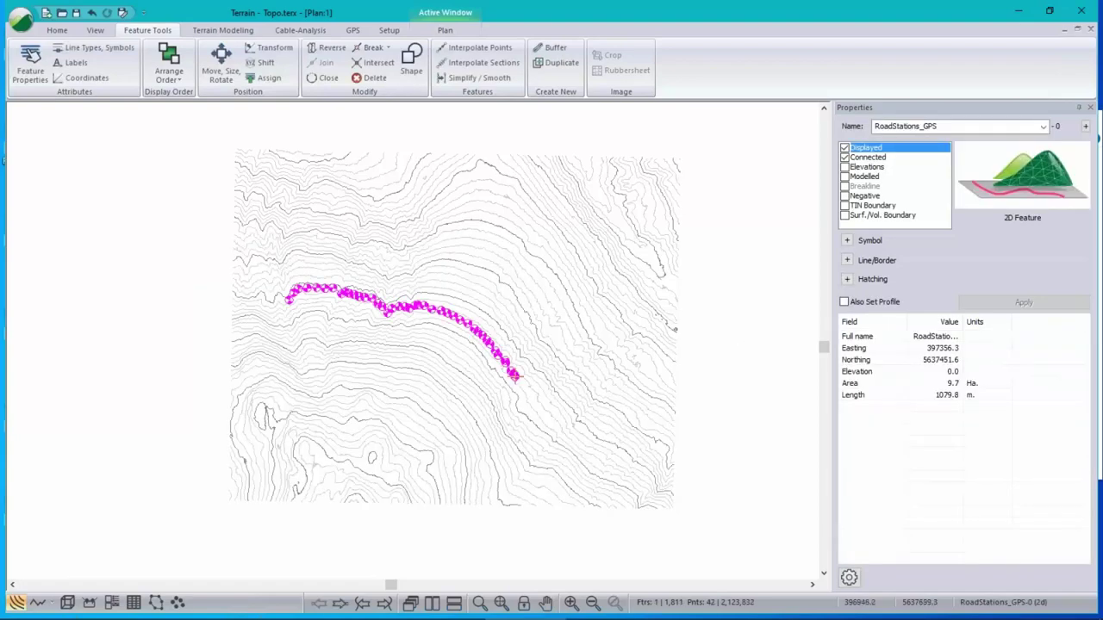
scroll(405, 315, up, 3)
mouse_move(747, 340)
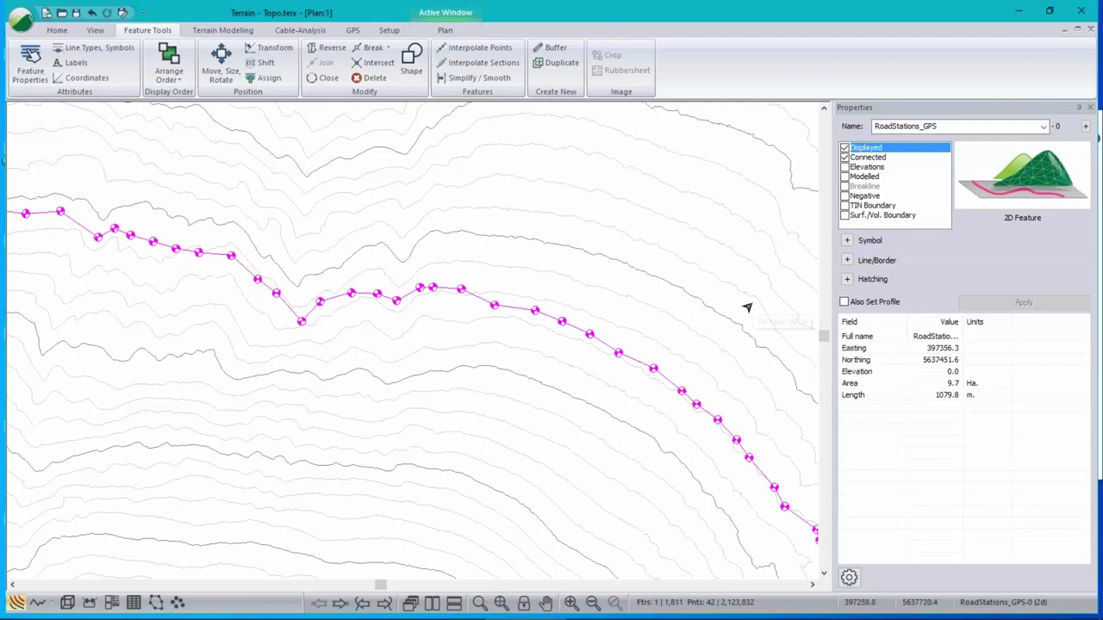
click(247, 30)
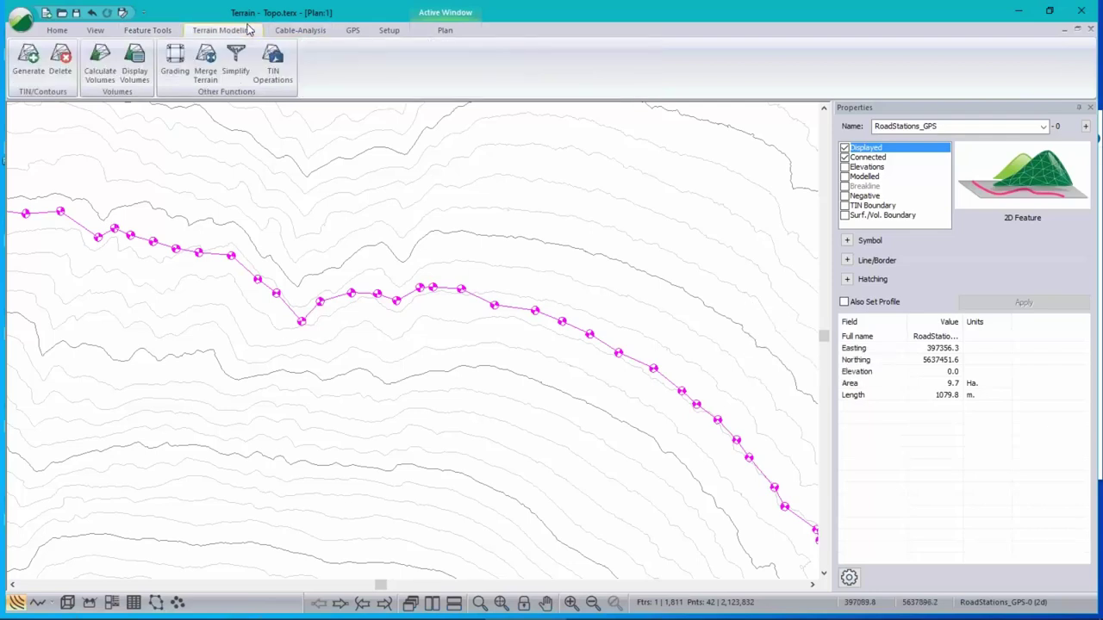
click(274, 65)
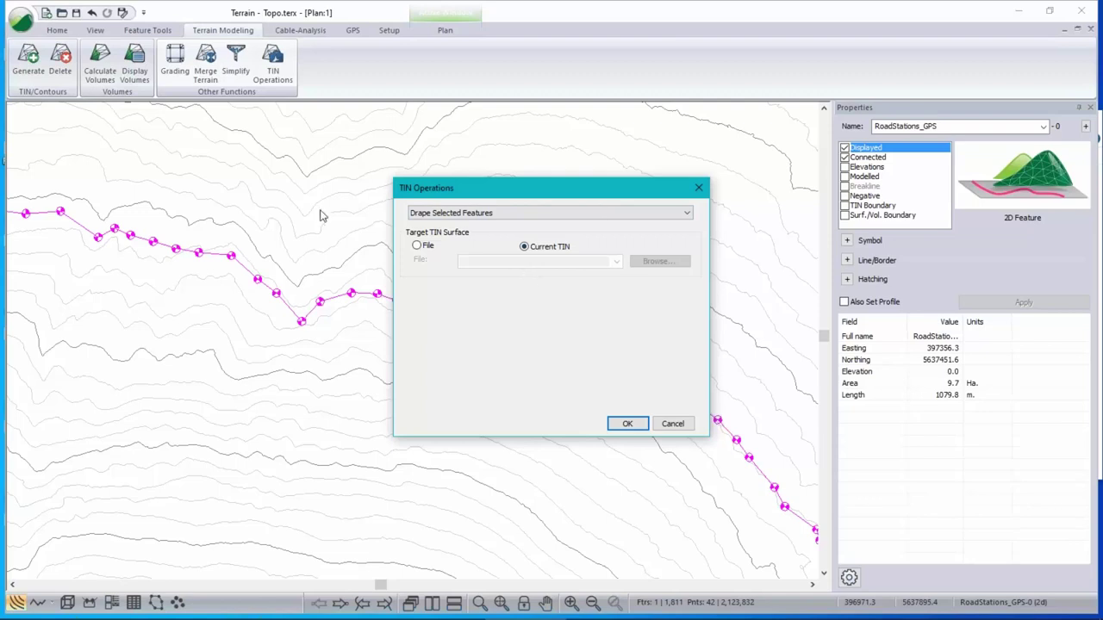
click(672, 423)
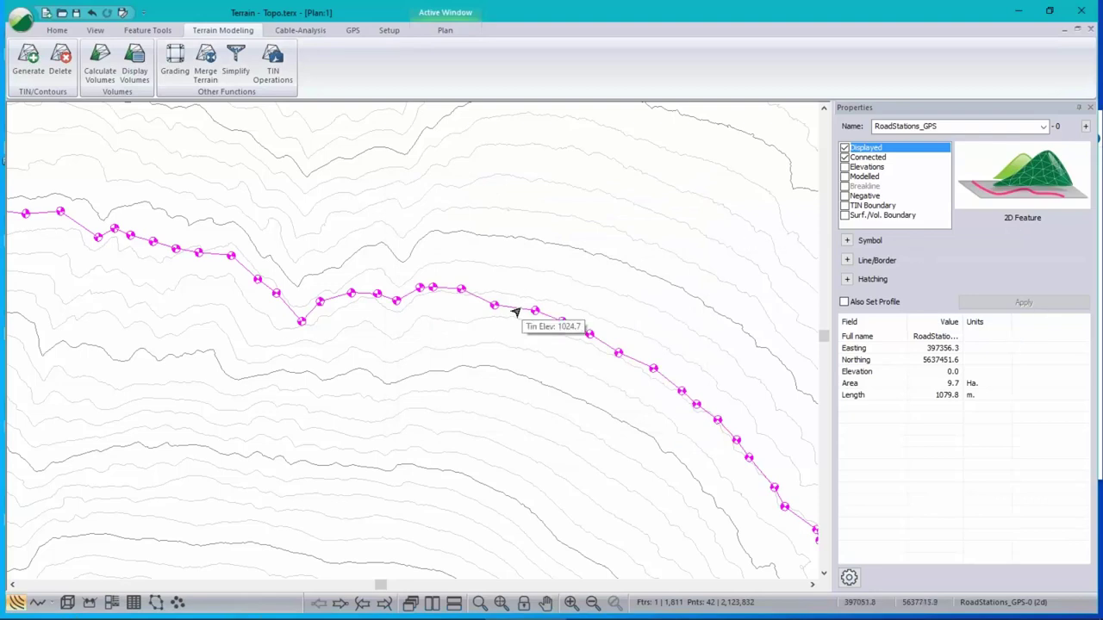
- Make the RoadStations_GPS line an unconnected, modelled feature and apply this so its points drape onto the terrain surface
mouse_move(516, 312)
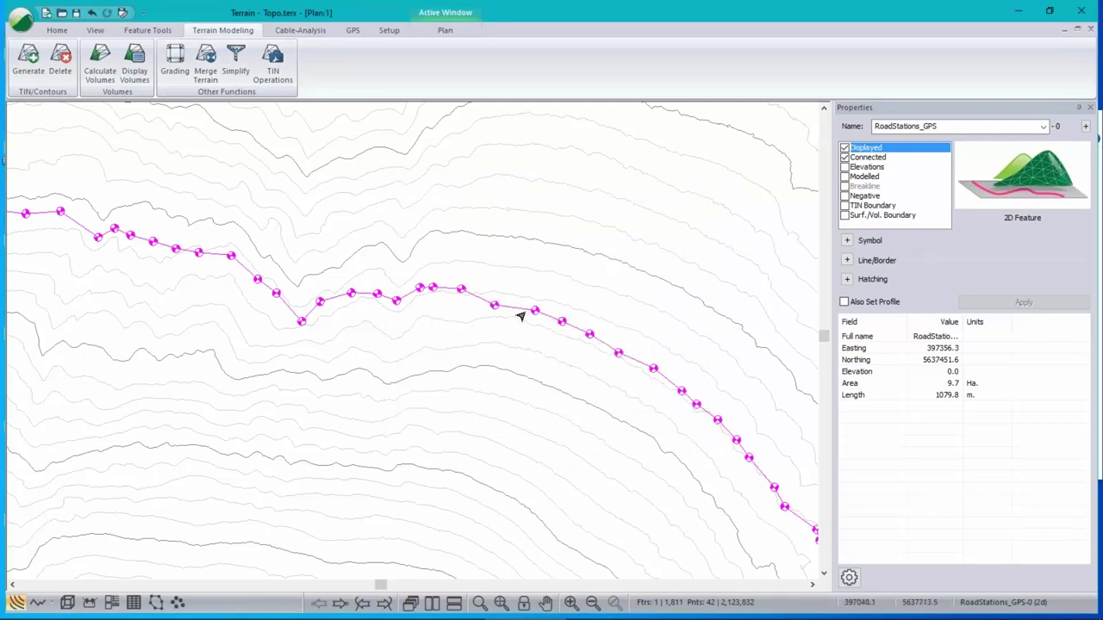
mouse_move(608, 303)
click(845, 158)
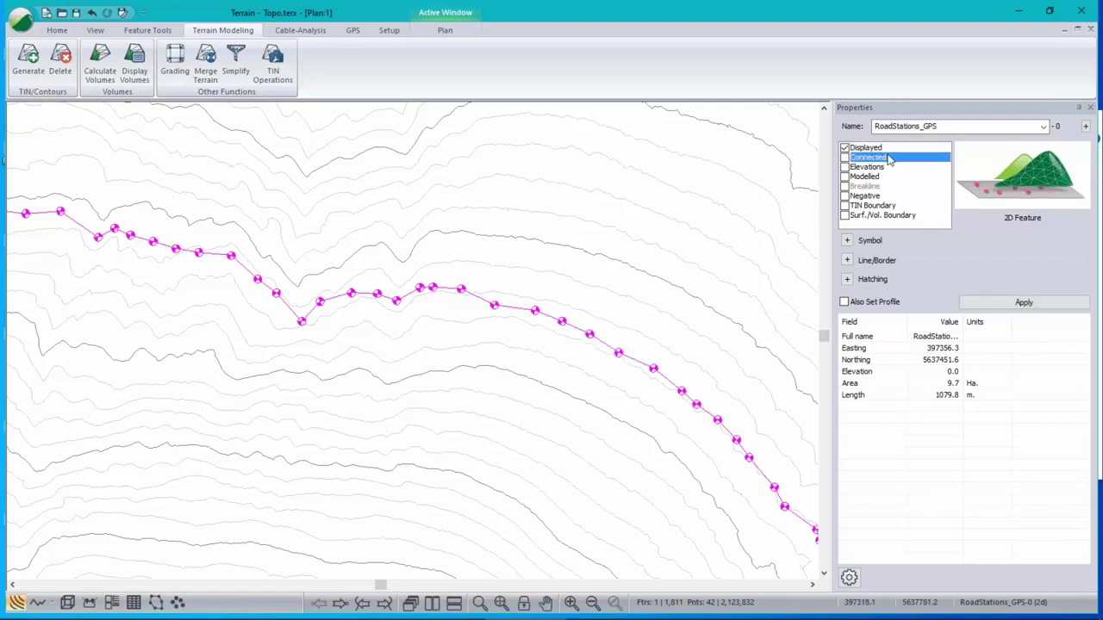
click(845, 176)
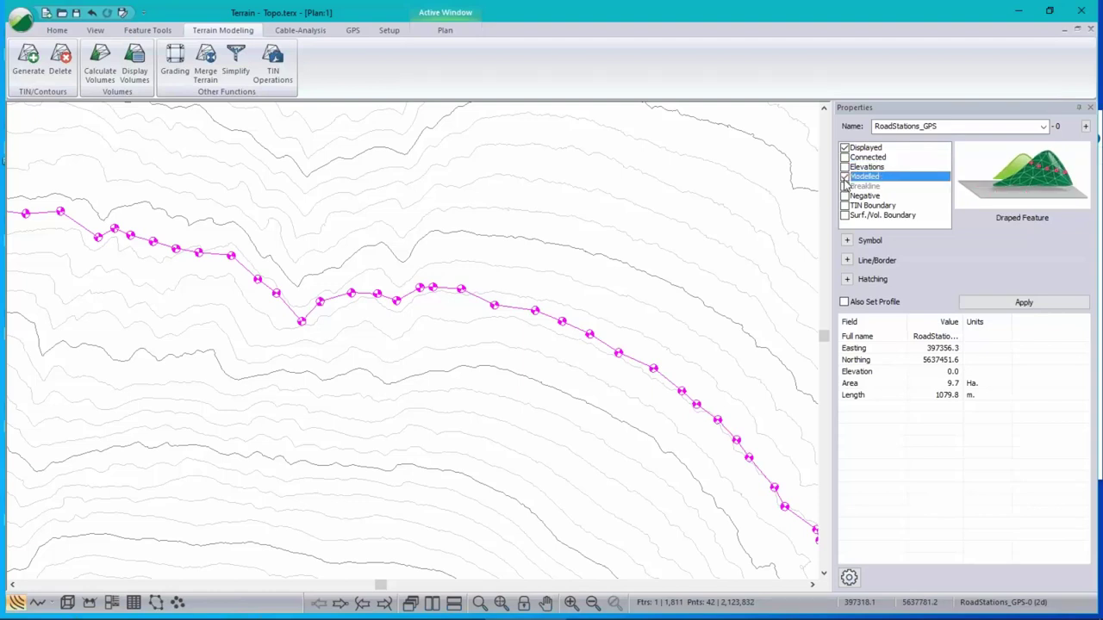
click(1044, 303)
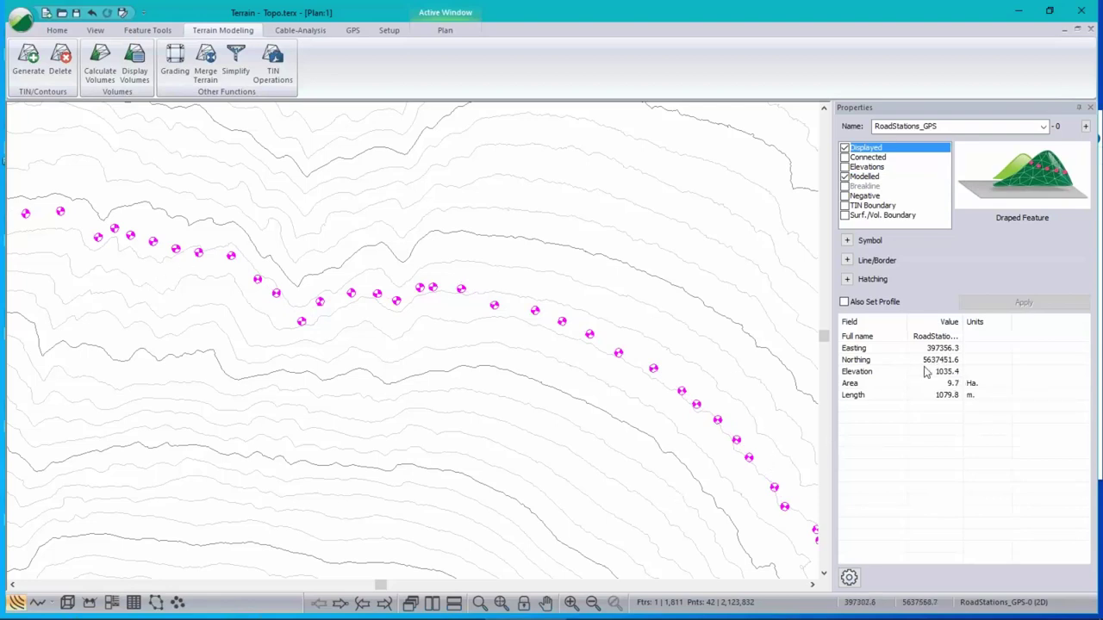
- Turn on the Elevations and Connected properties for the draped RoadStations_GPS feature and apply them
click(845, 167)
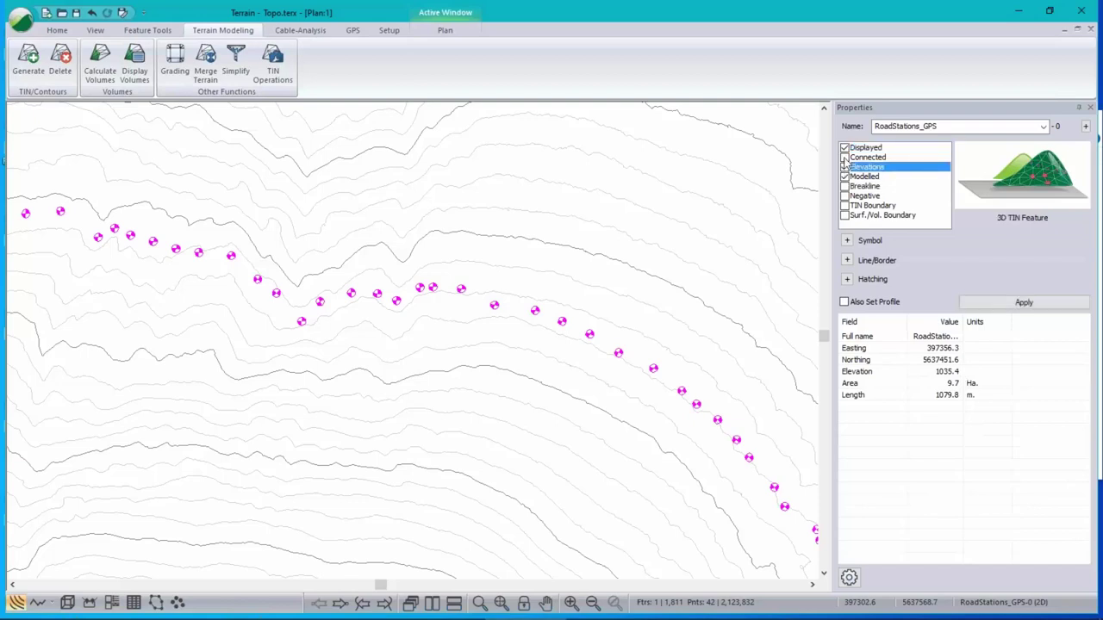
click(845, 157)
click(1059, 303)
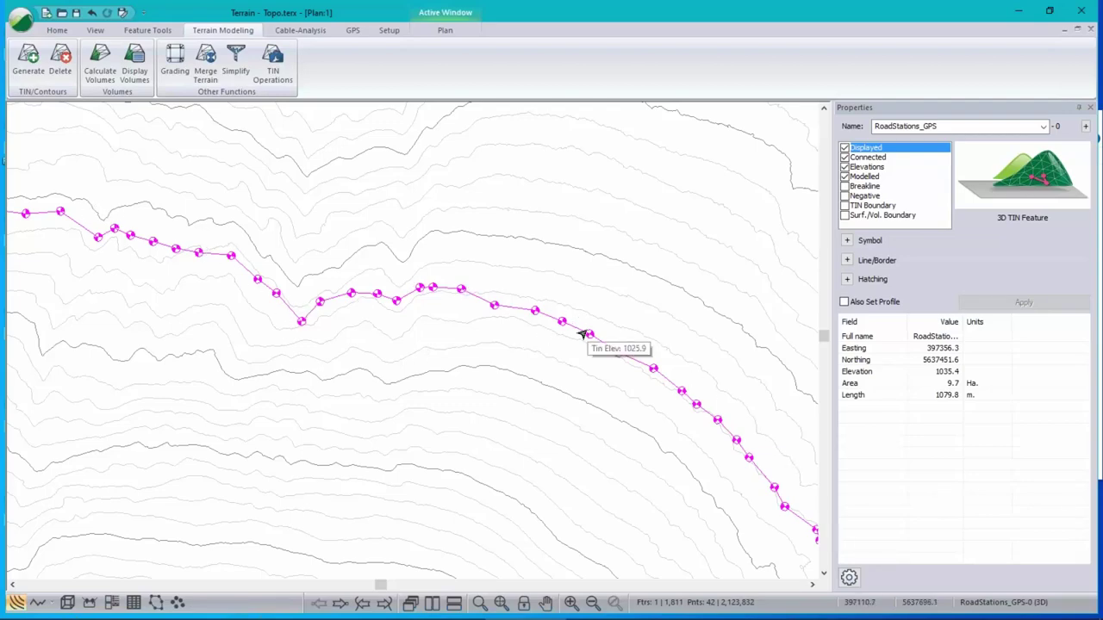
- Export the road line as Softree Survey File GPS_stations-draped2.tr1, replacing the existing file, with side slope calculation off and ground types retained from attributes
scroll(572, 439, down, 1)
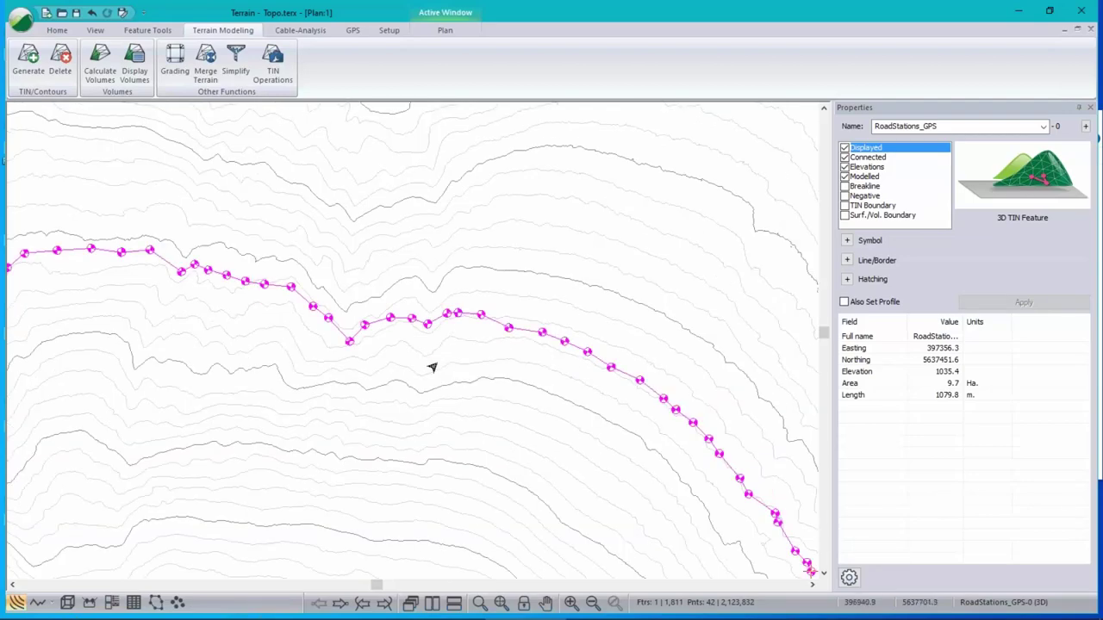
click(15, 22)
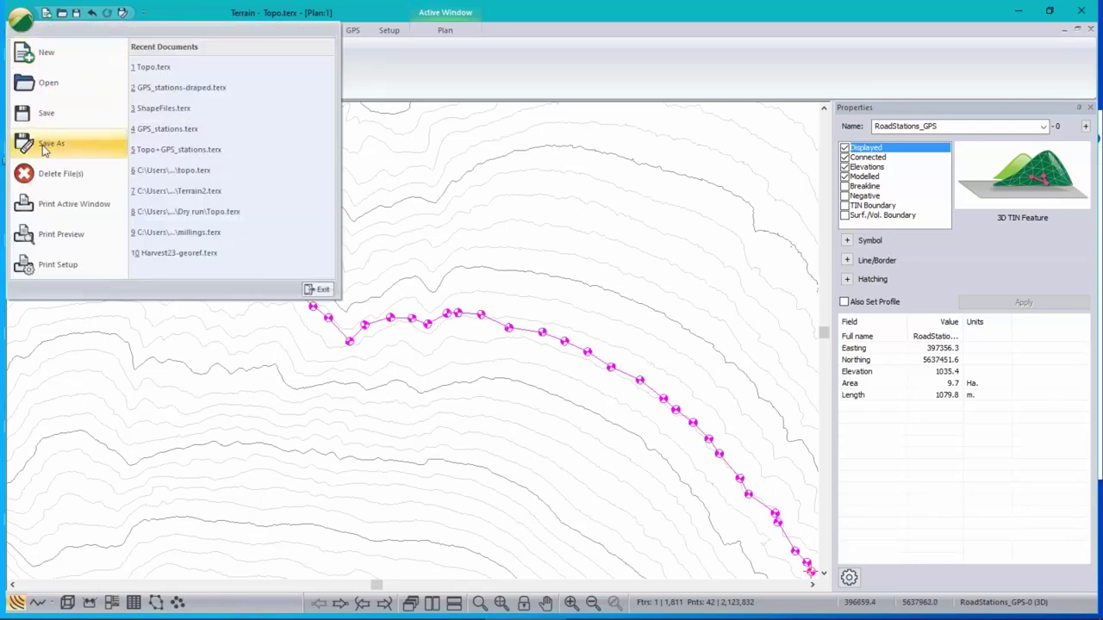
click(539, 277)
click(482, 565)
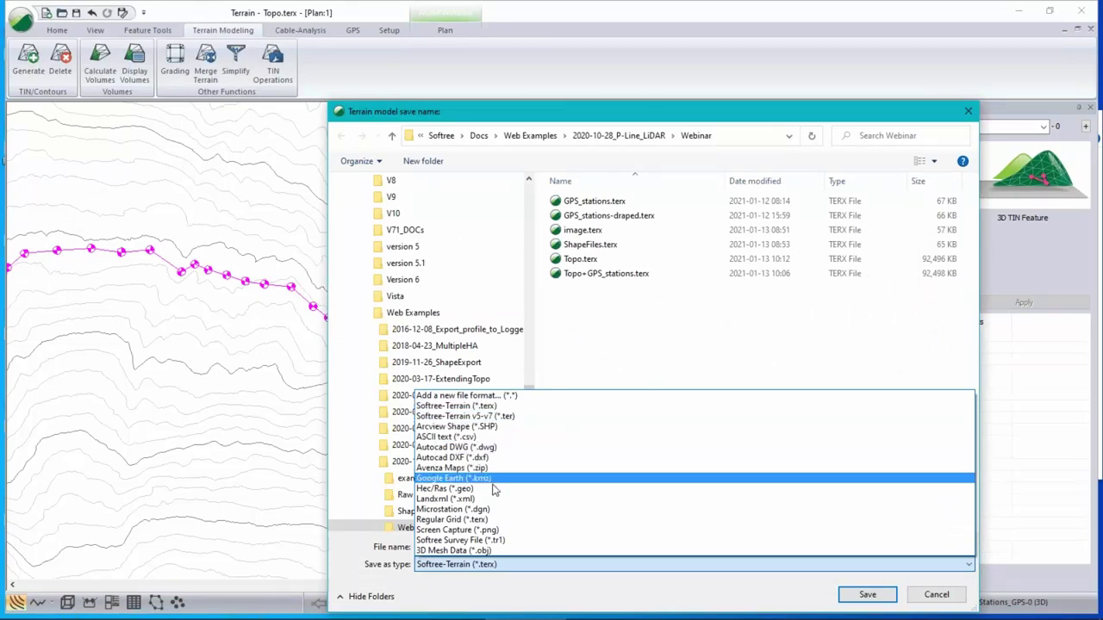
click(505, 541)
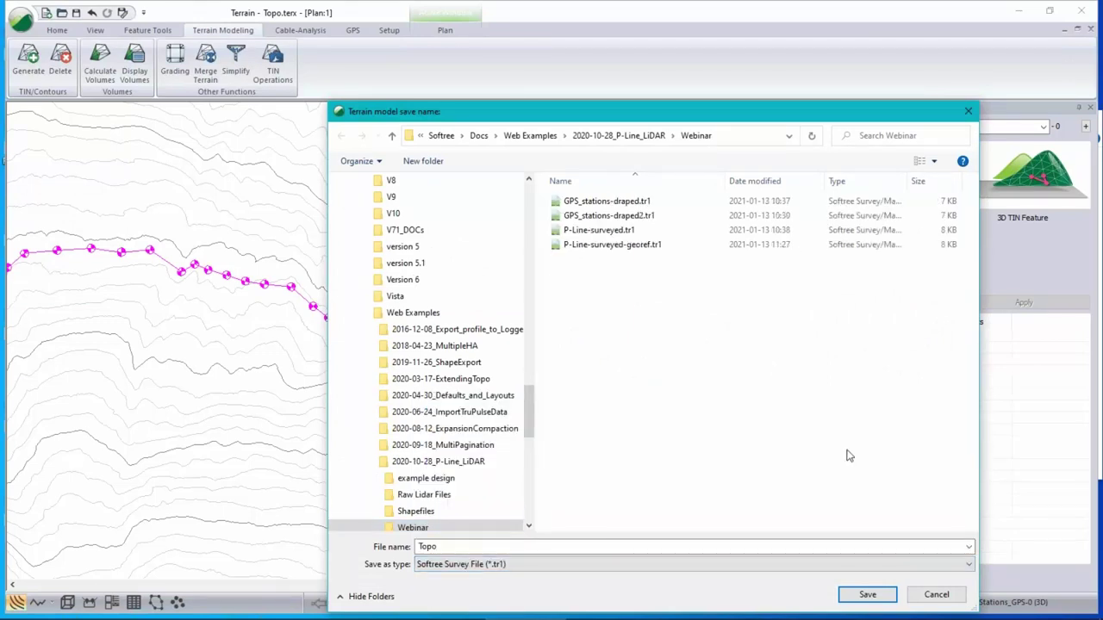
click(633, 217)
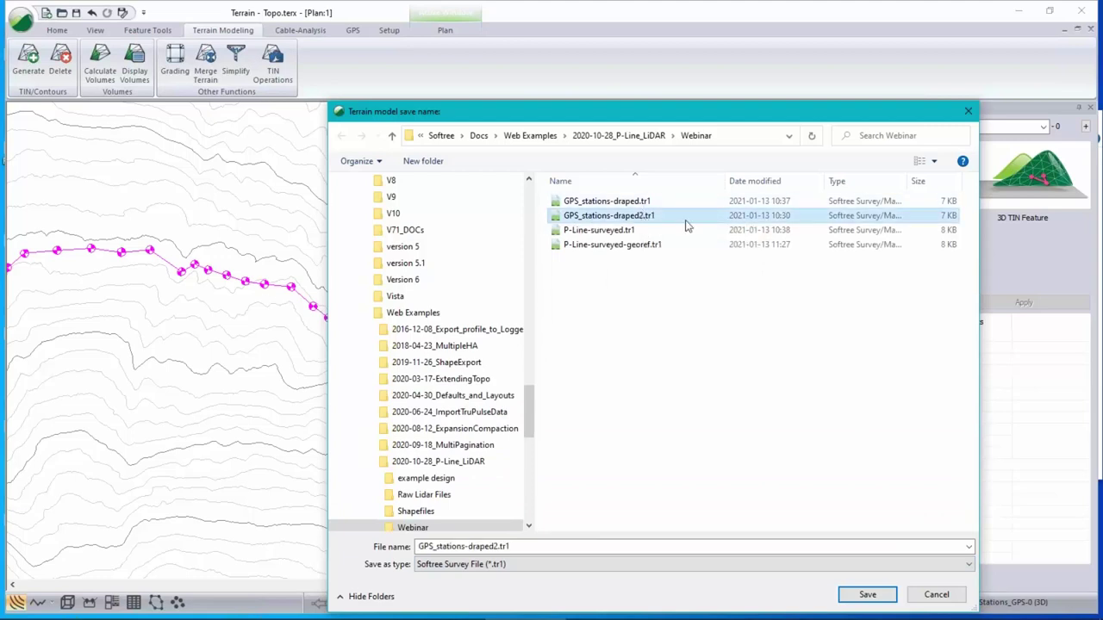
click(870, 595)
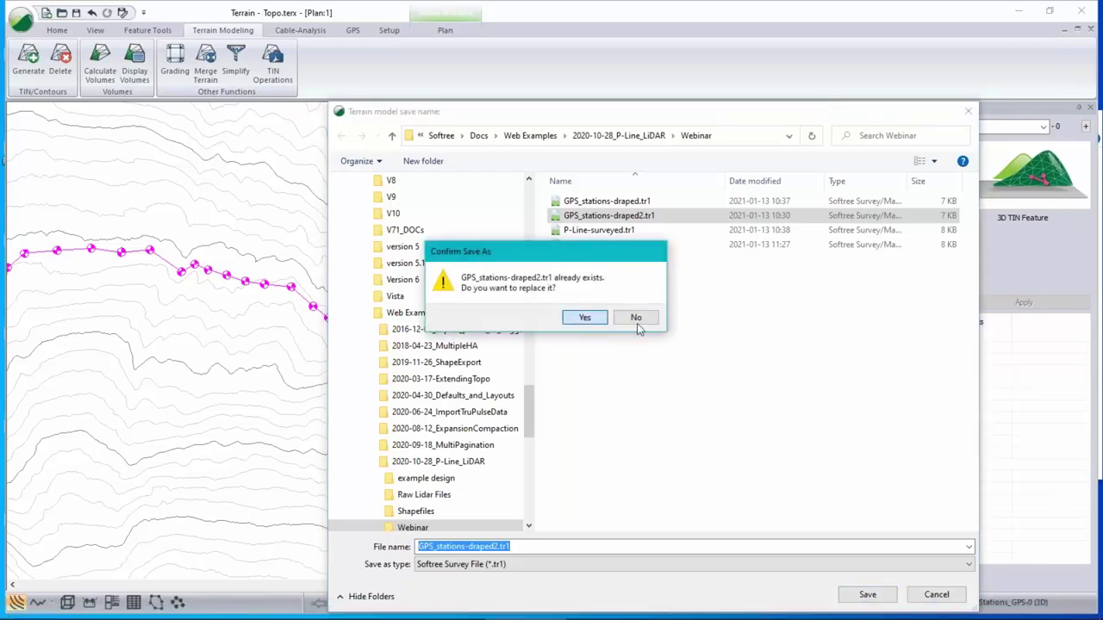
key(Return)
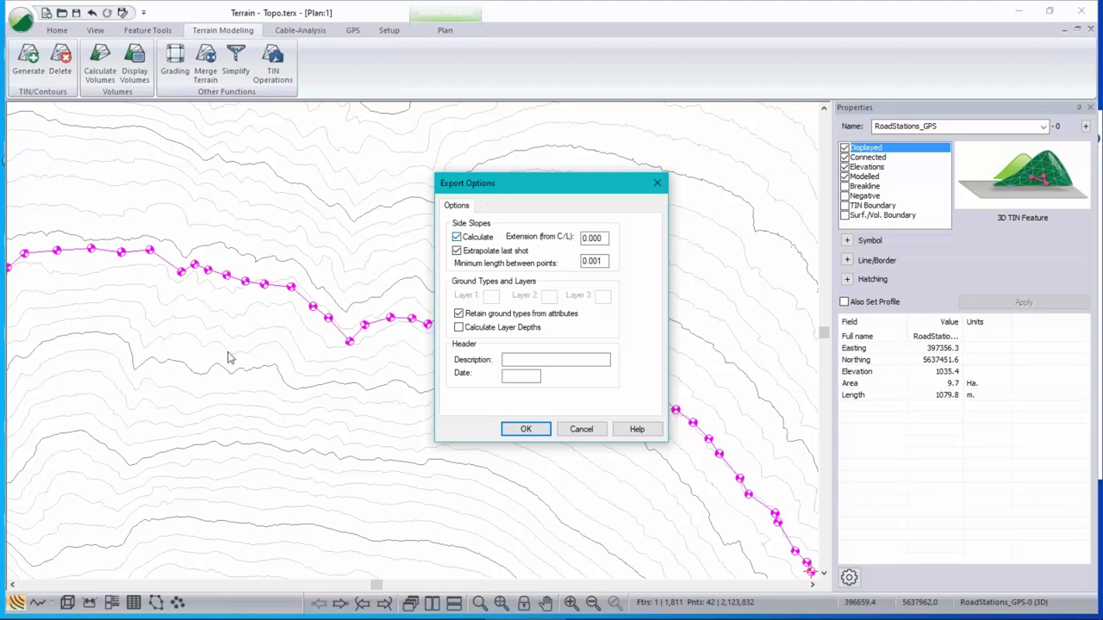
click(457, 238)
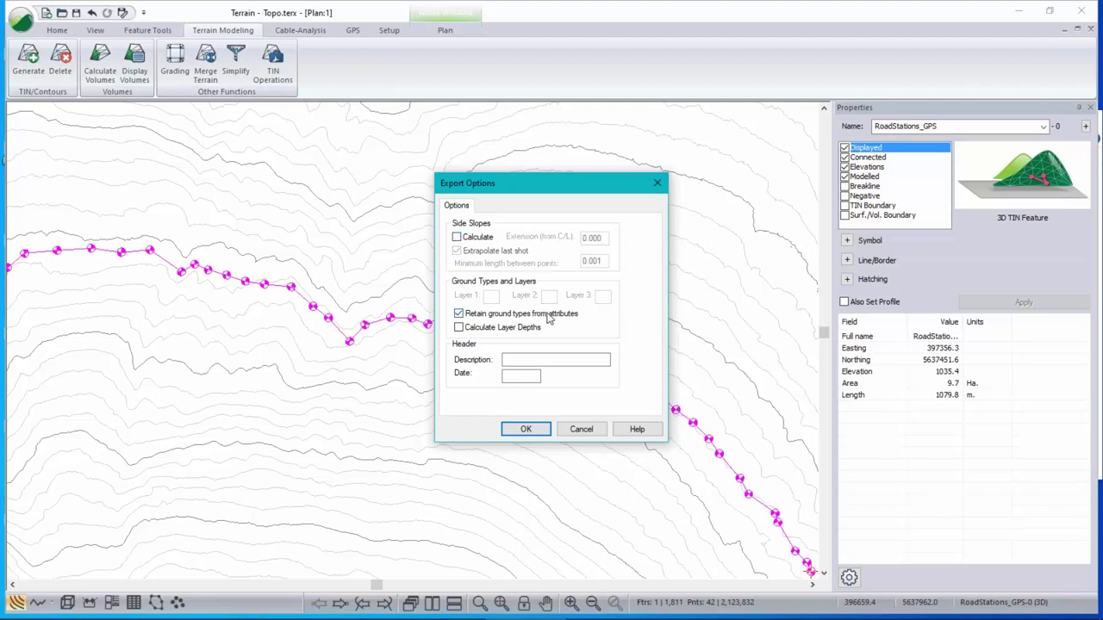
click(521, 432)
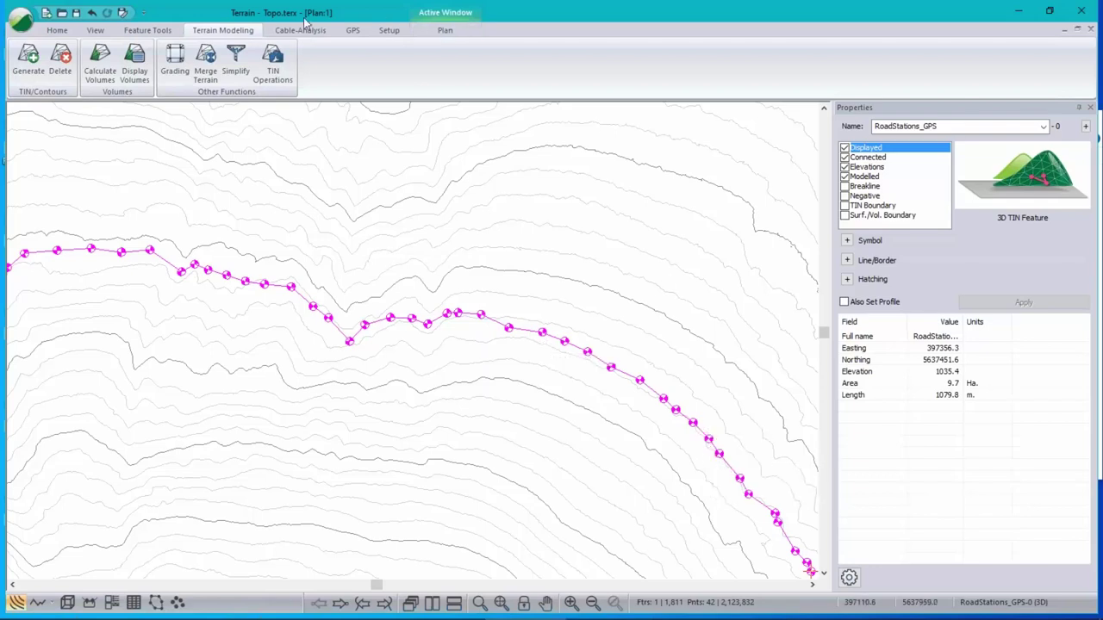
- Load the GPS attributes.ilt screen layout and highlight the HUB attribute of the road line
click(94, 30)
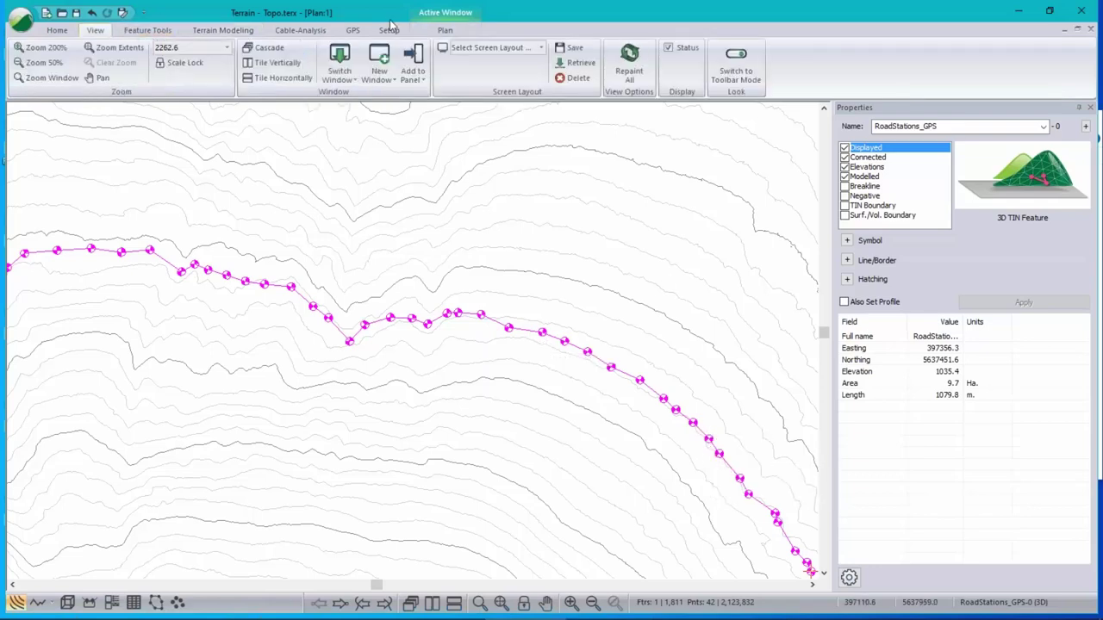
click(523, 50)
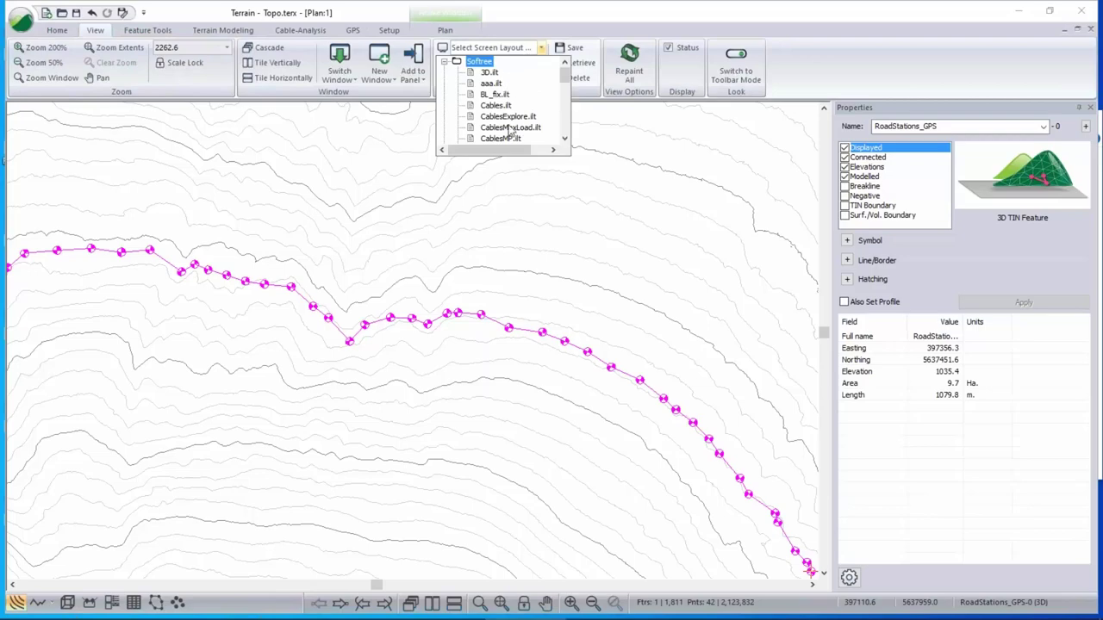
scroll(510, 119, down, 2)
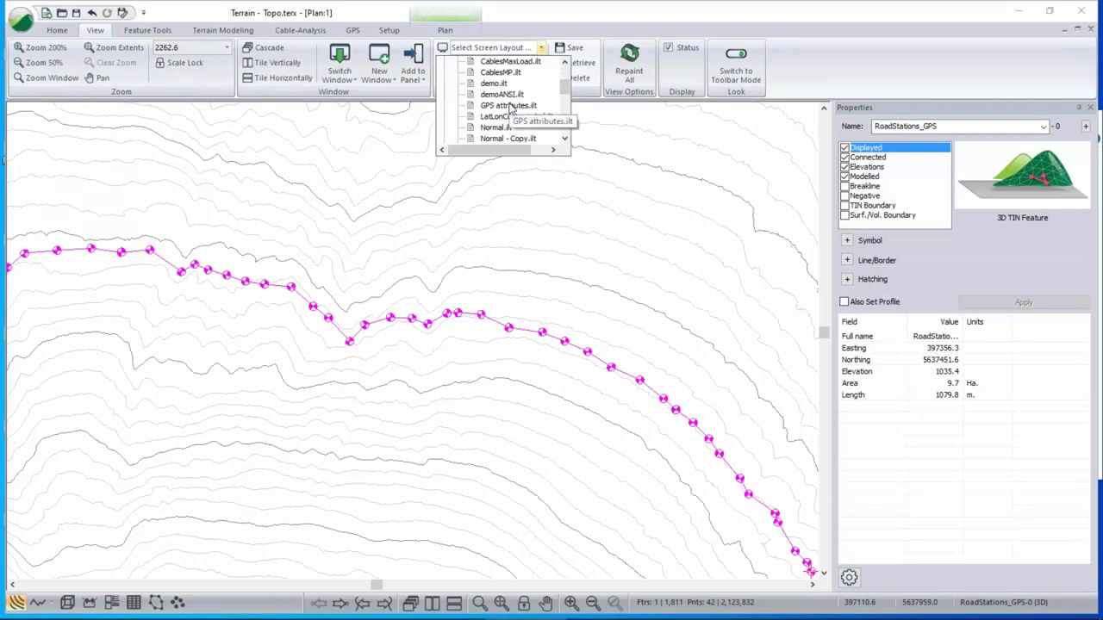
click(510, 105)
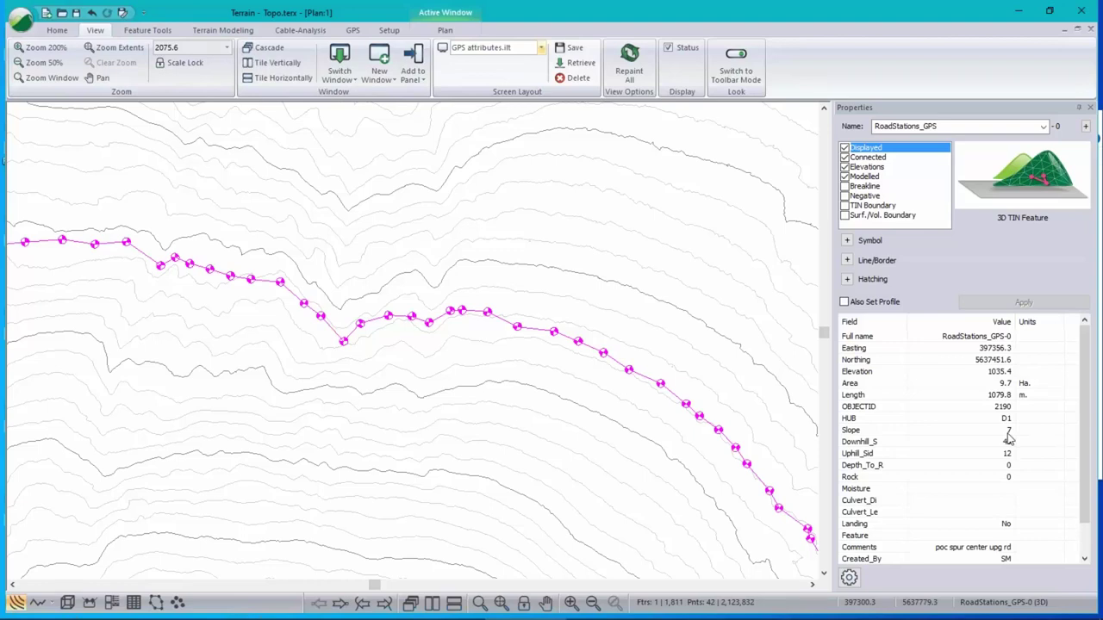
click(858, 420)
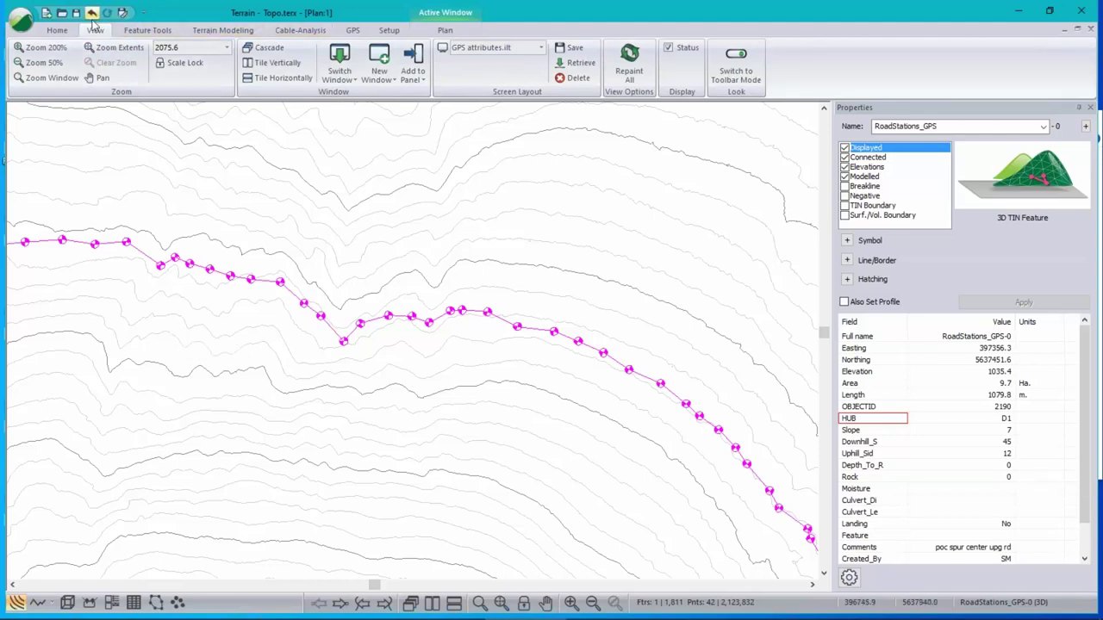
- Start an Assign operation on the road line and choose the Comment attribute as its target
click(137, 32)
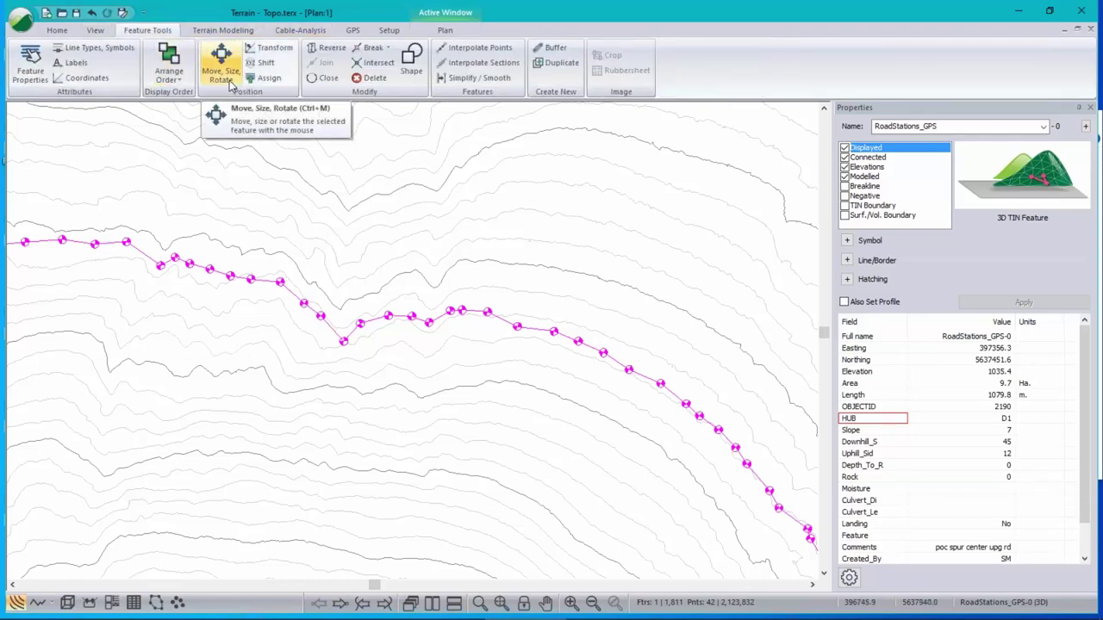
click(278, 80)
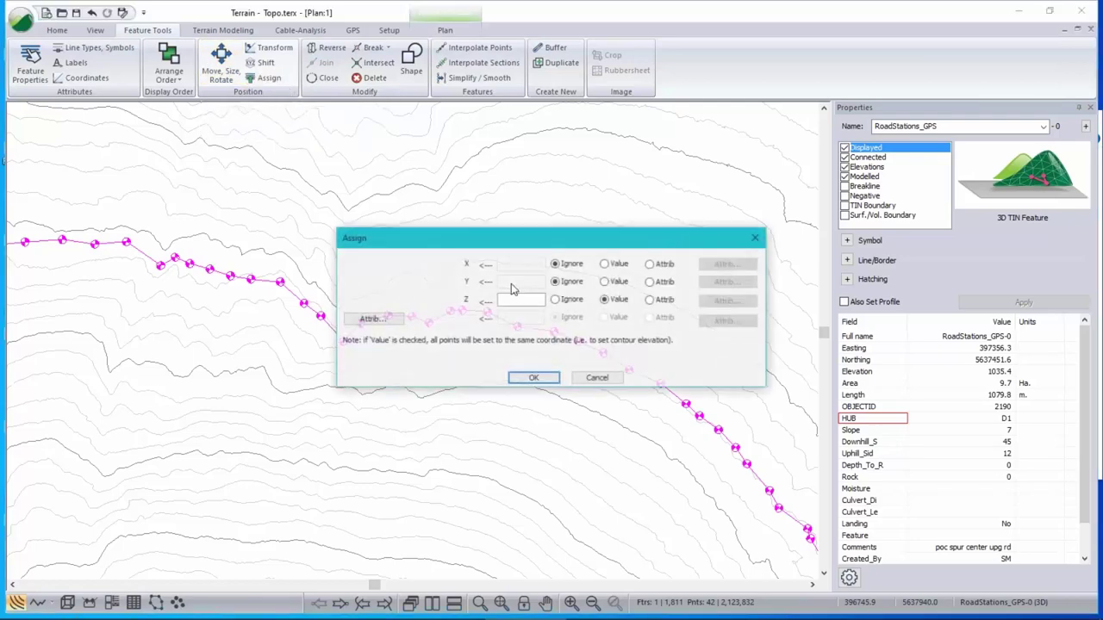
click(369, 318)
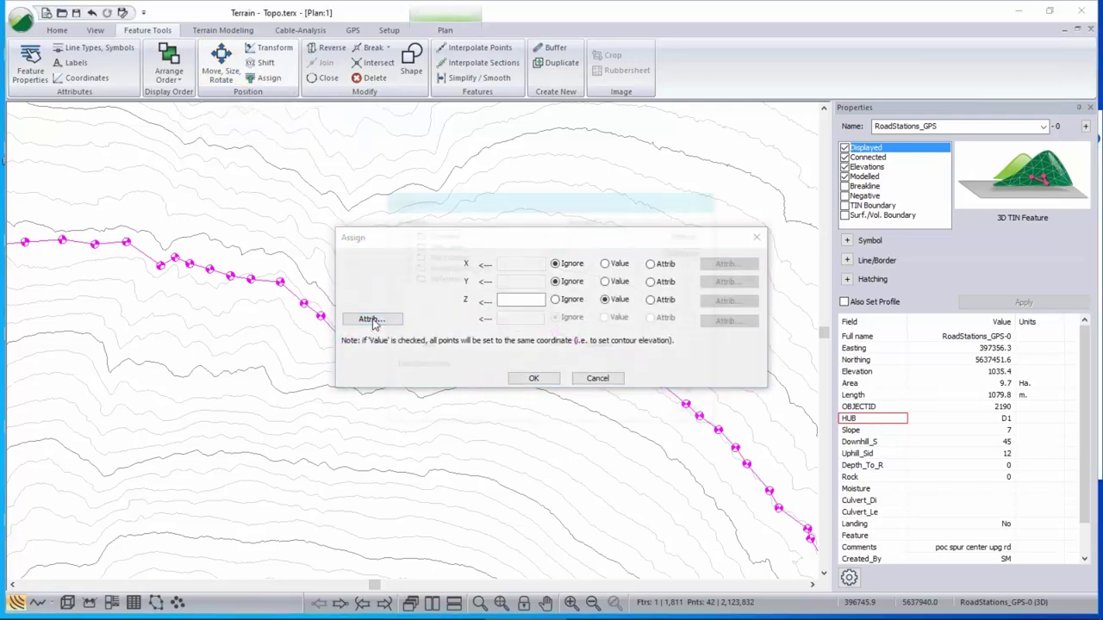
click(404, 236)
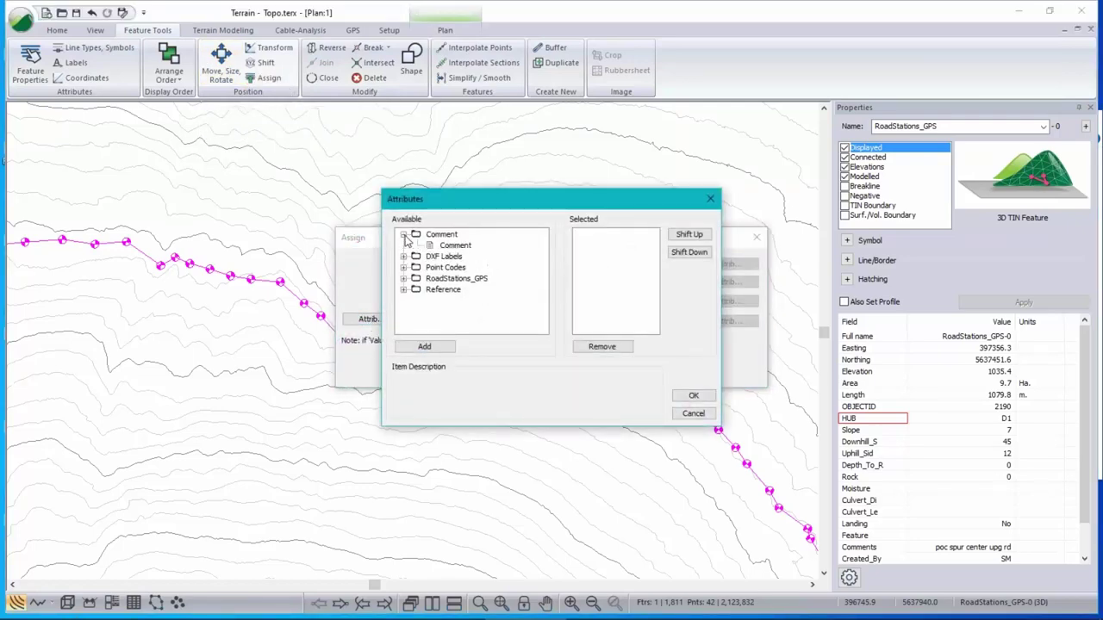
double_click(457, 246)
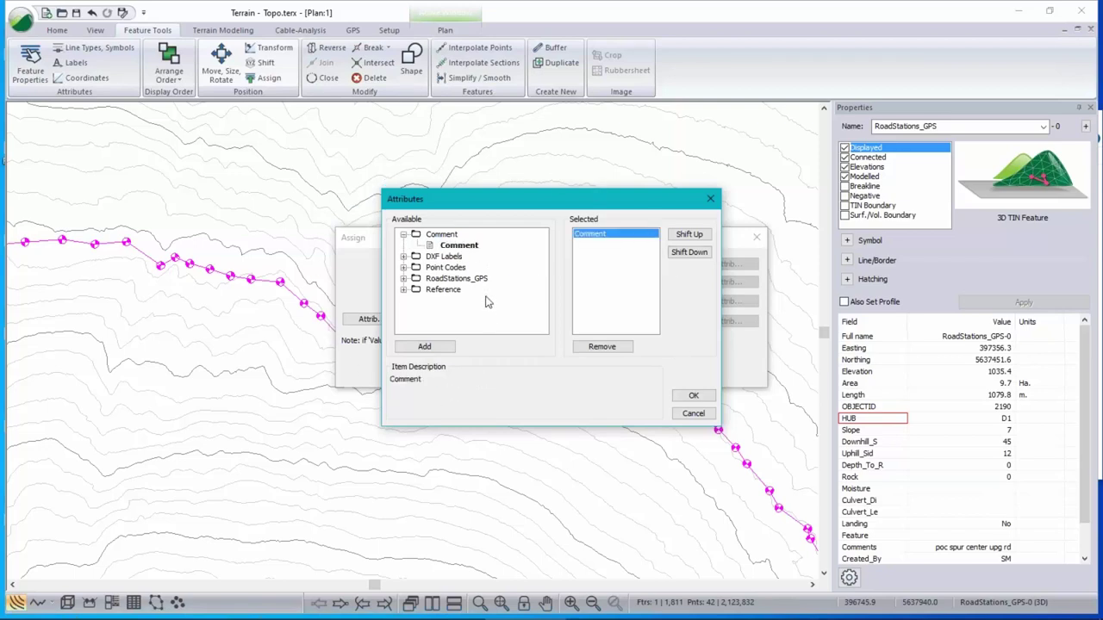
click(694, 397)
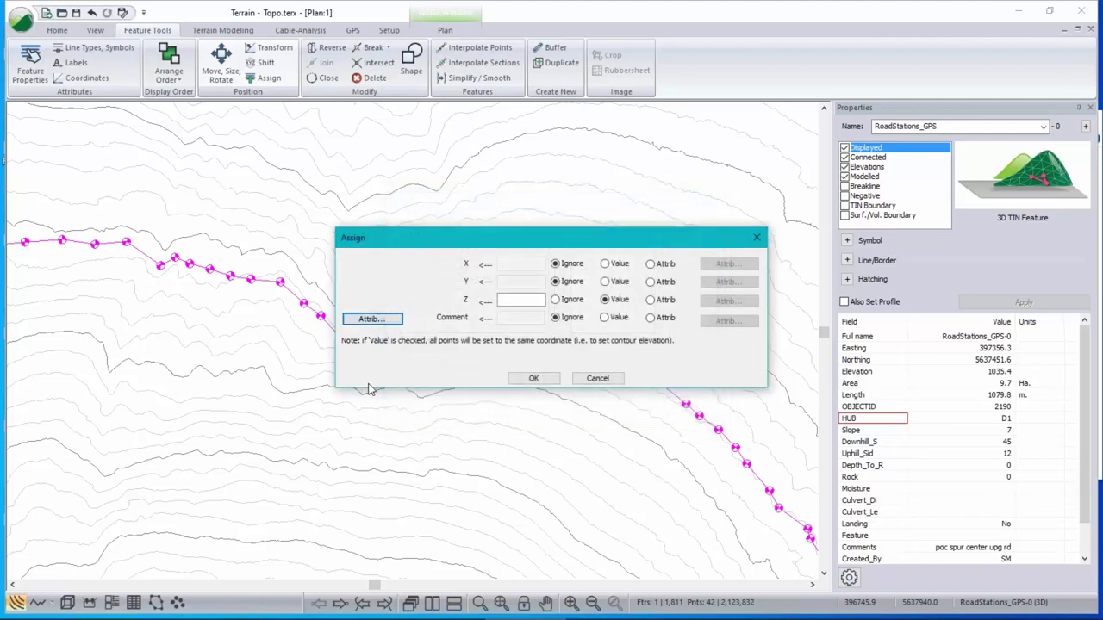
- Ignore the Z coordinate and assign the RoadStations_GPS HUB attribute to Comment on the line's points
click(556, 300)
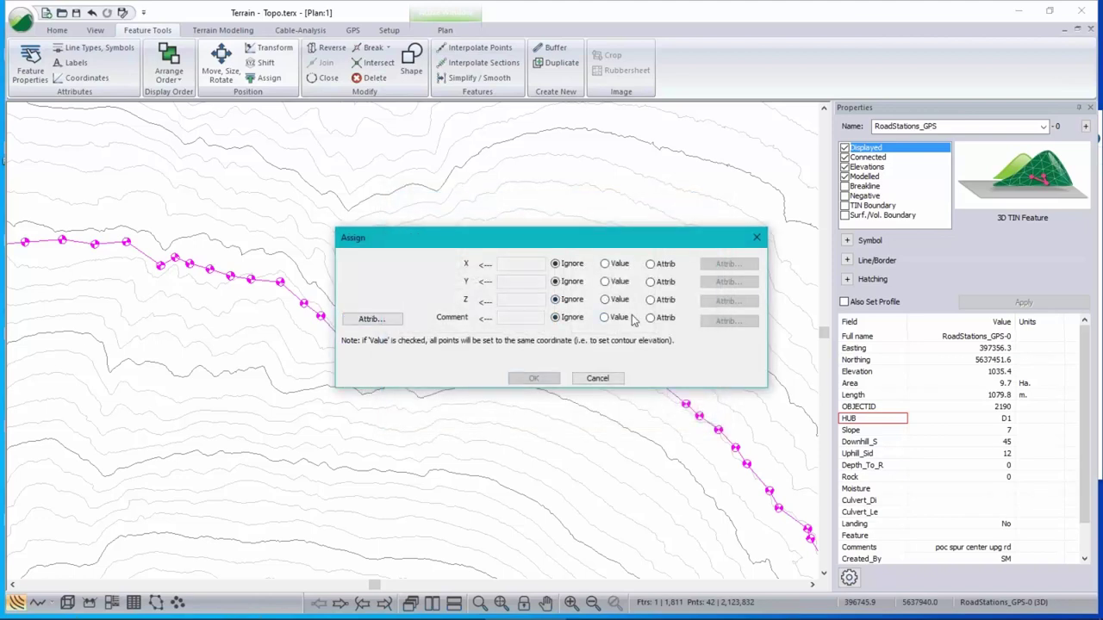
click(652, 318)
click(729, 321)
scroll(510, 284, down, 3)
double_click(448, 327)
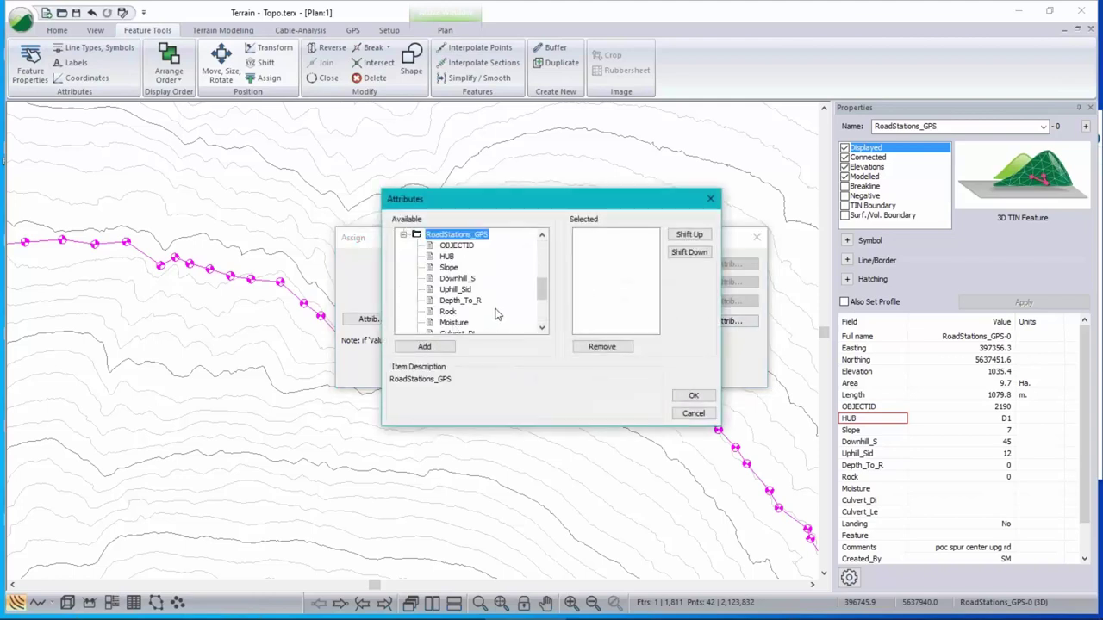
double_click(449, 257)
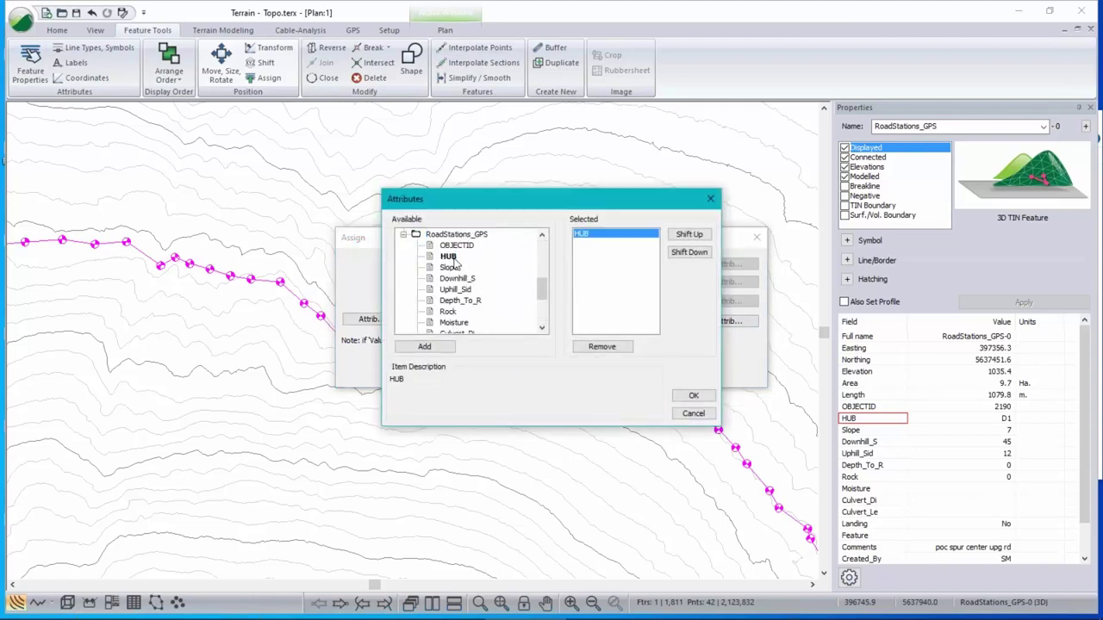
click(694, 397)
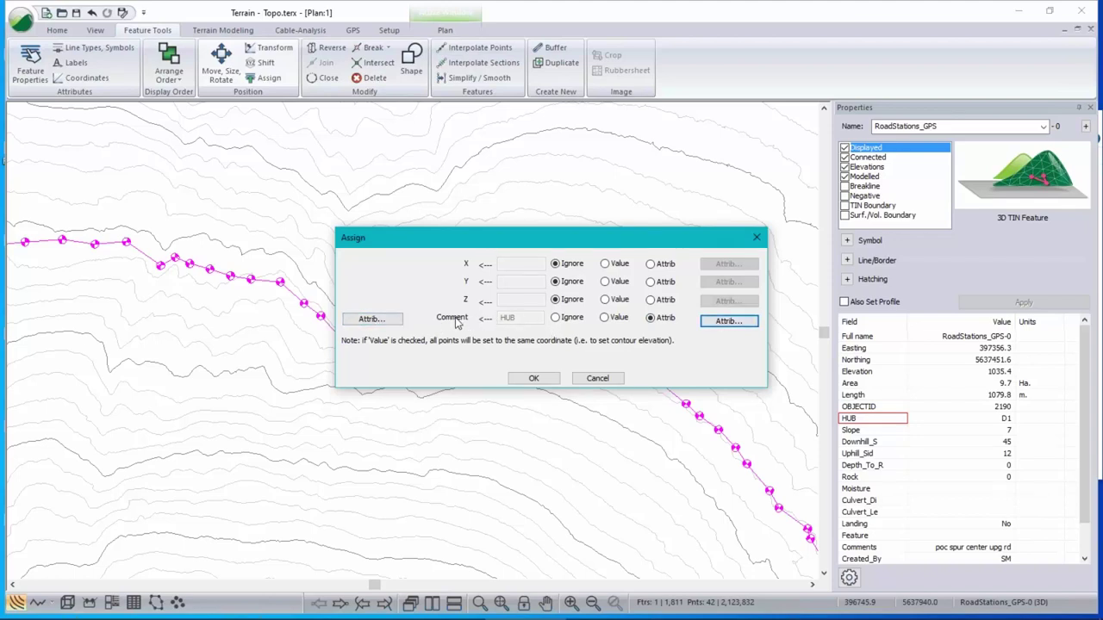
click(535, 380)
- Turn on the Comments (at feature points) labels for the selected RoadStations_GPS road line
right_click(342, 230)
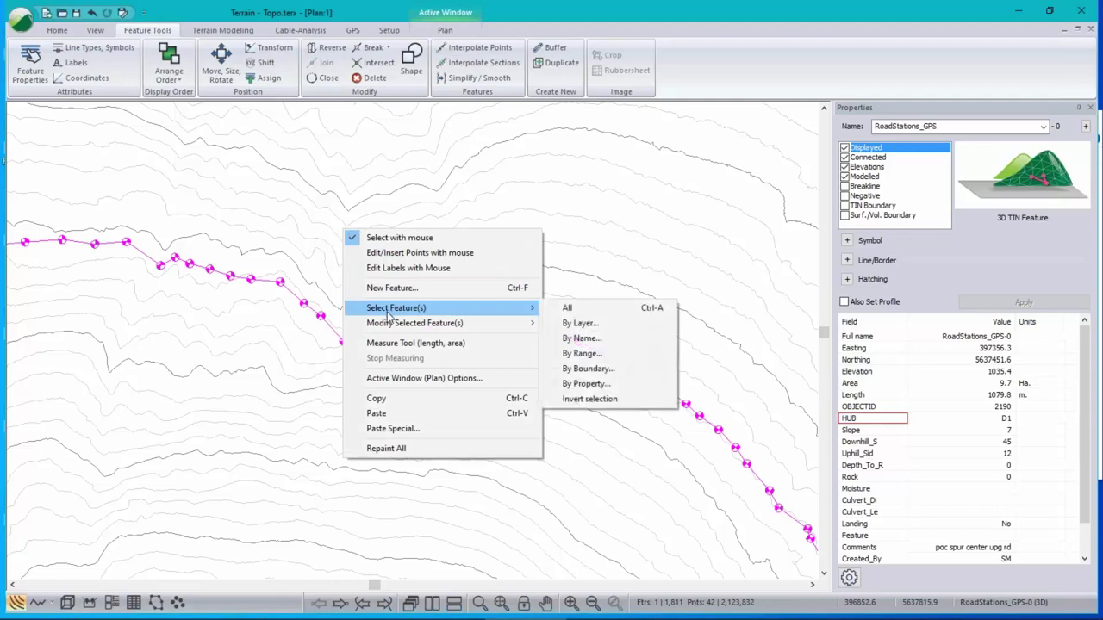
click(71, 64)
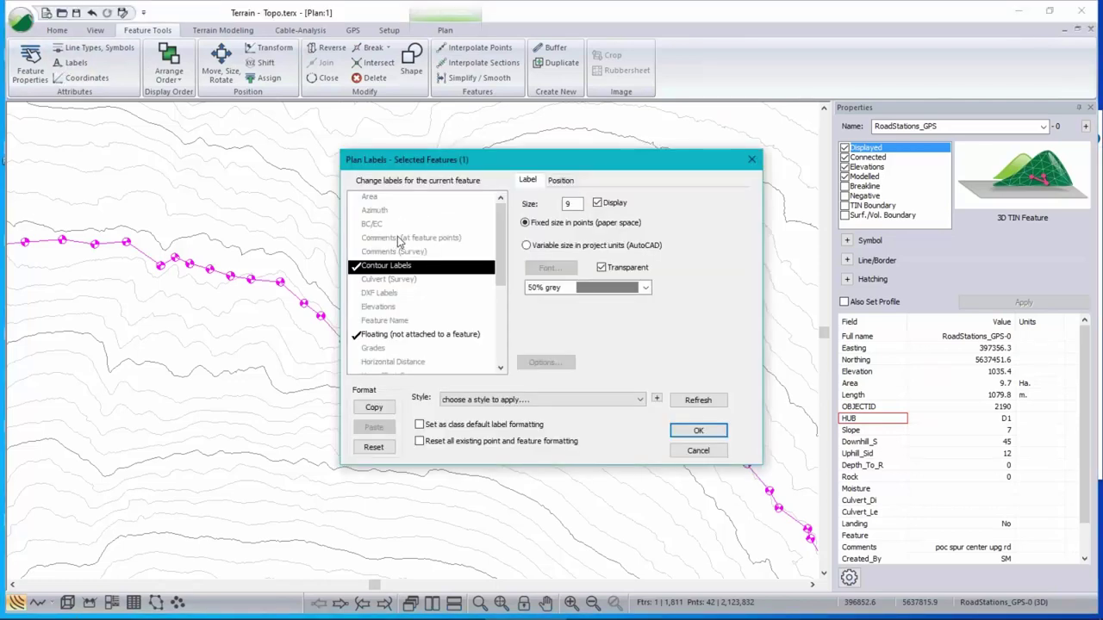
click(401, 239)
click(698, 430)
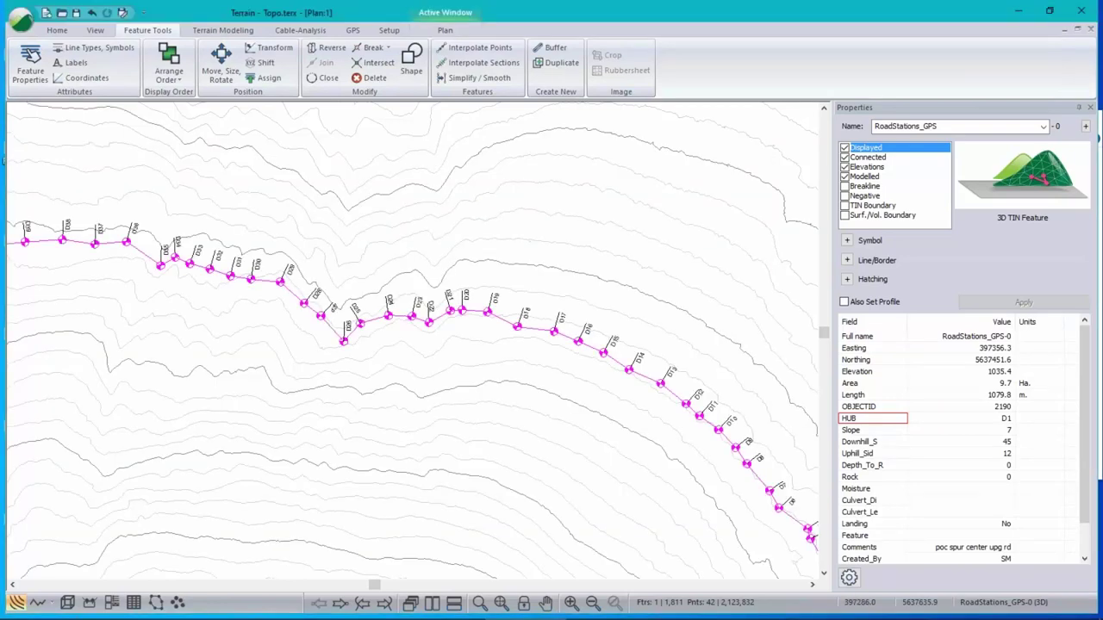
- Export the commented road line as Softree Survey File GPS_stations-draped2.tr1, replacing the existing file, with side slope calculation turned off
click(24, 19)
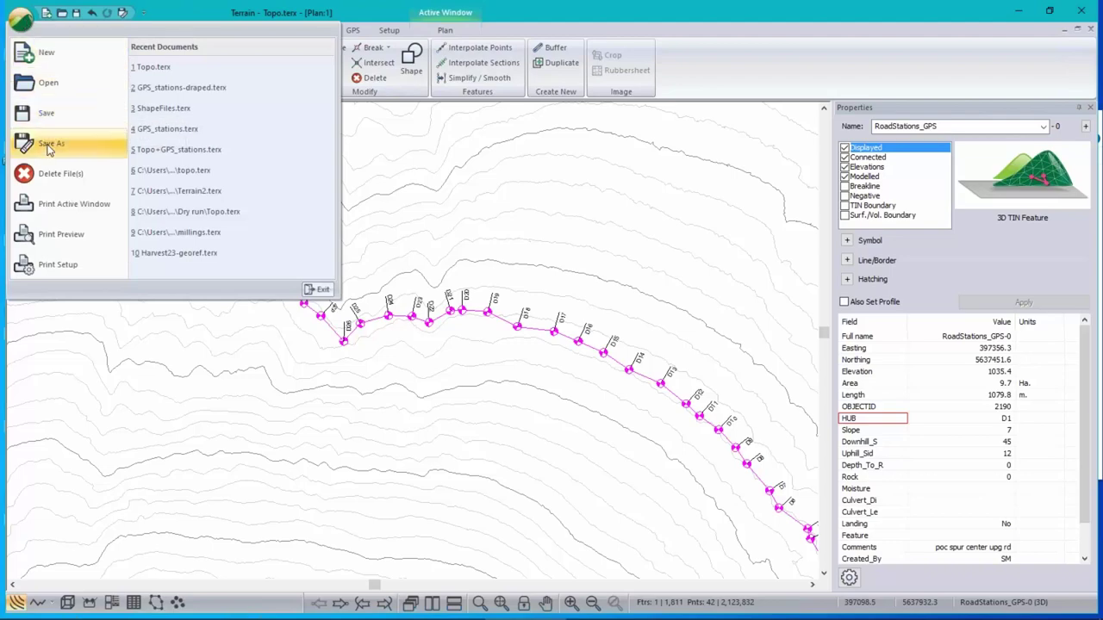
key(Escape)
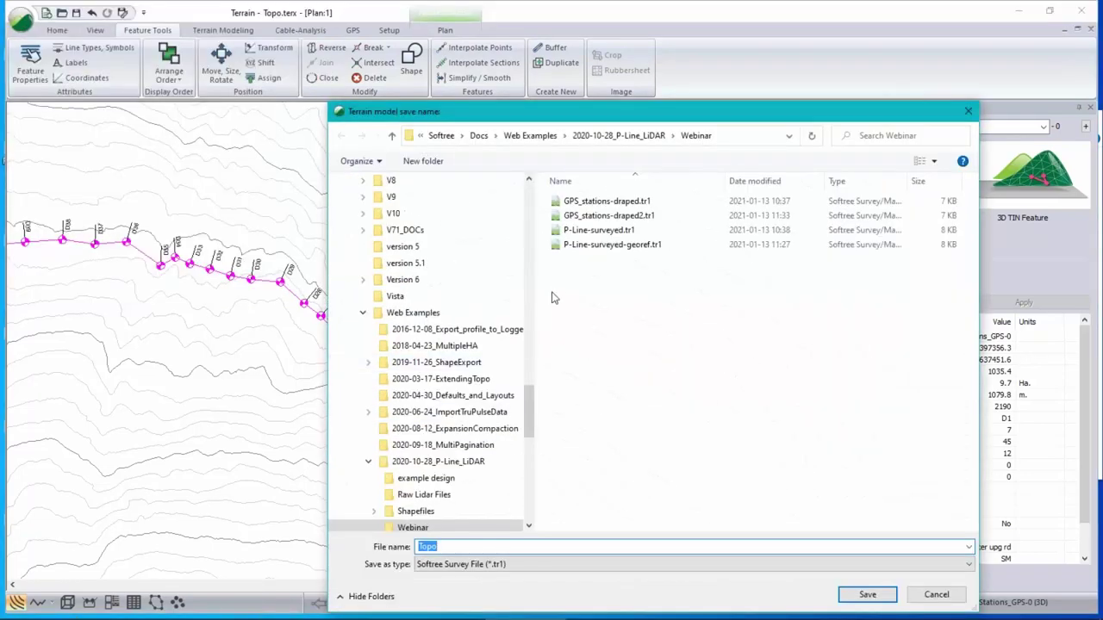
click(608, 216)
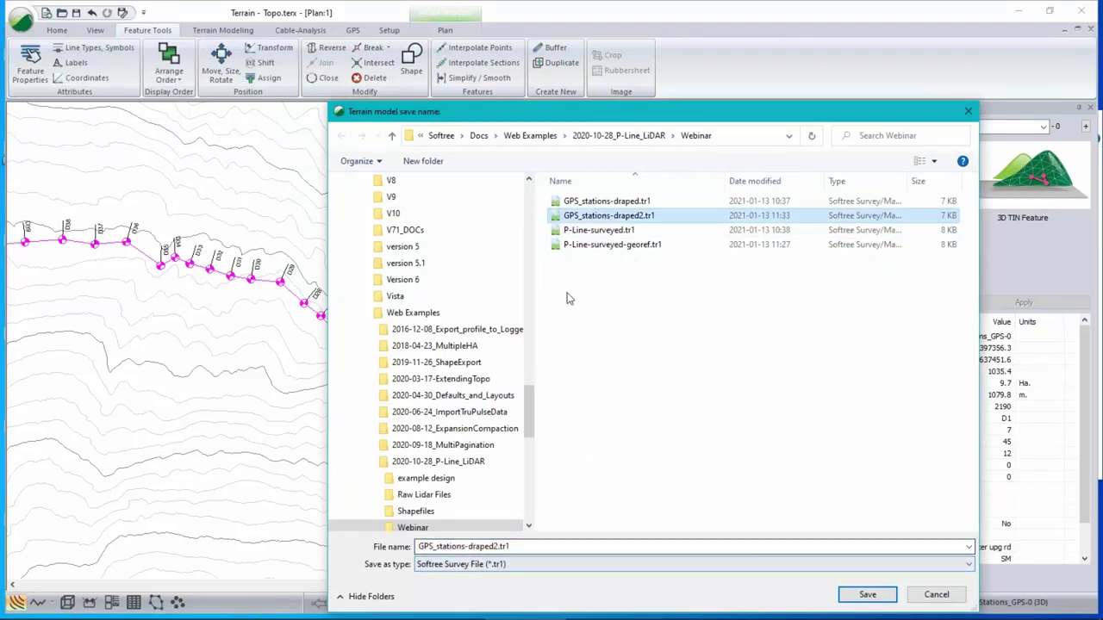
click(884, 596)
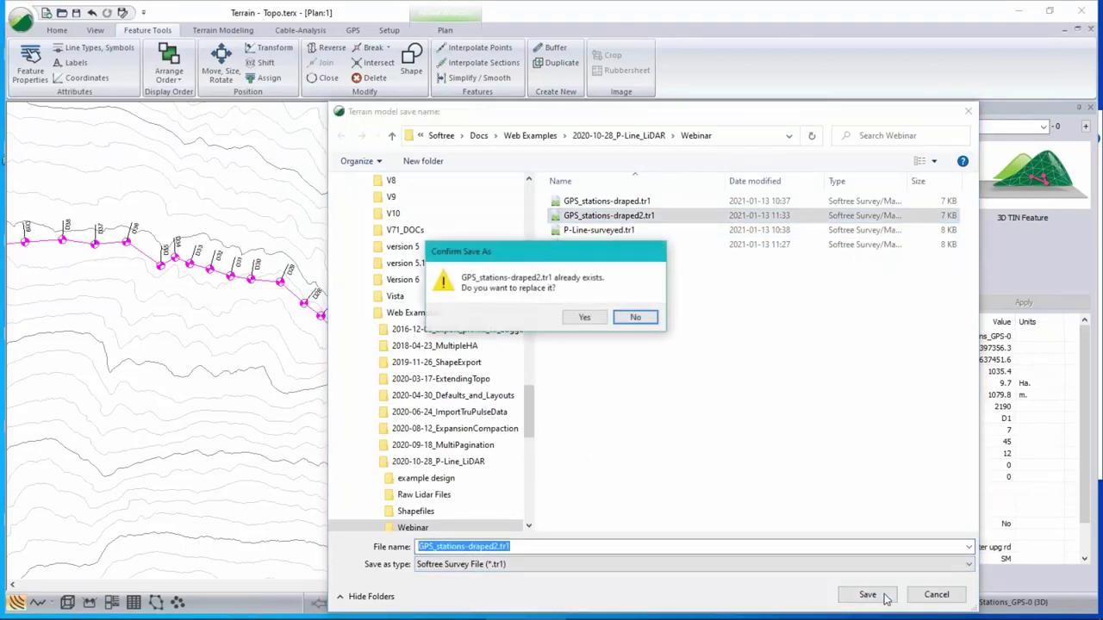
click(583, 317)
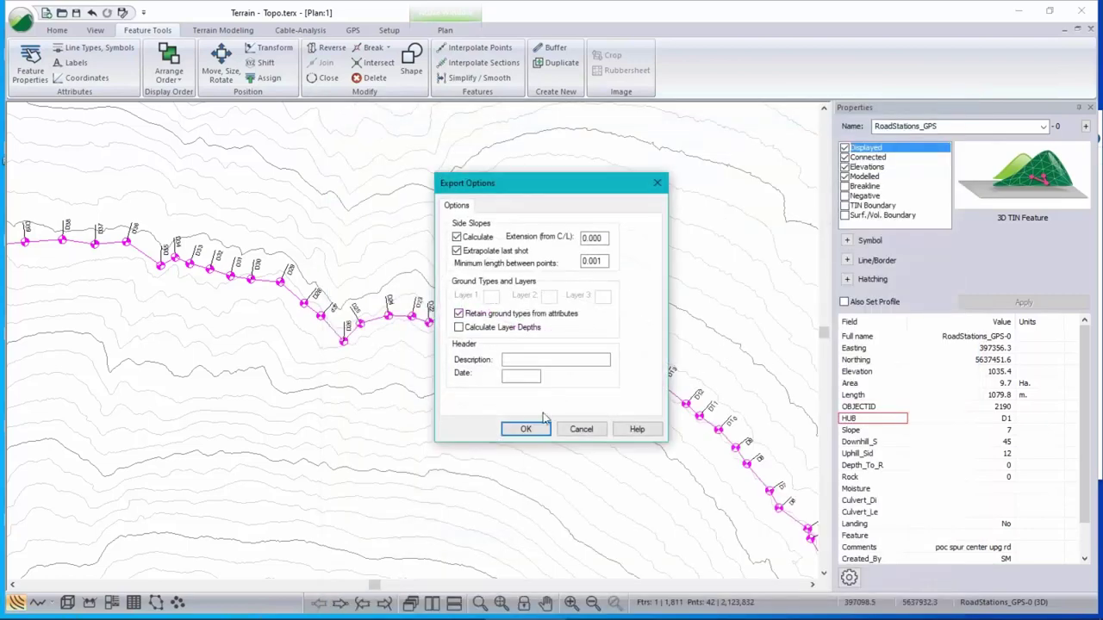
click(481, 237)
click(523, 430)
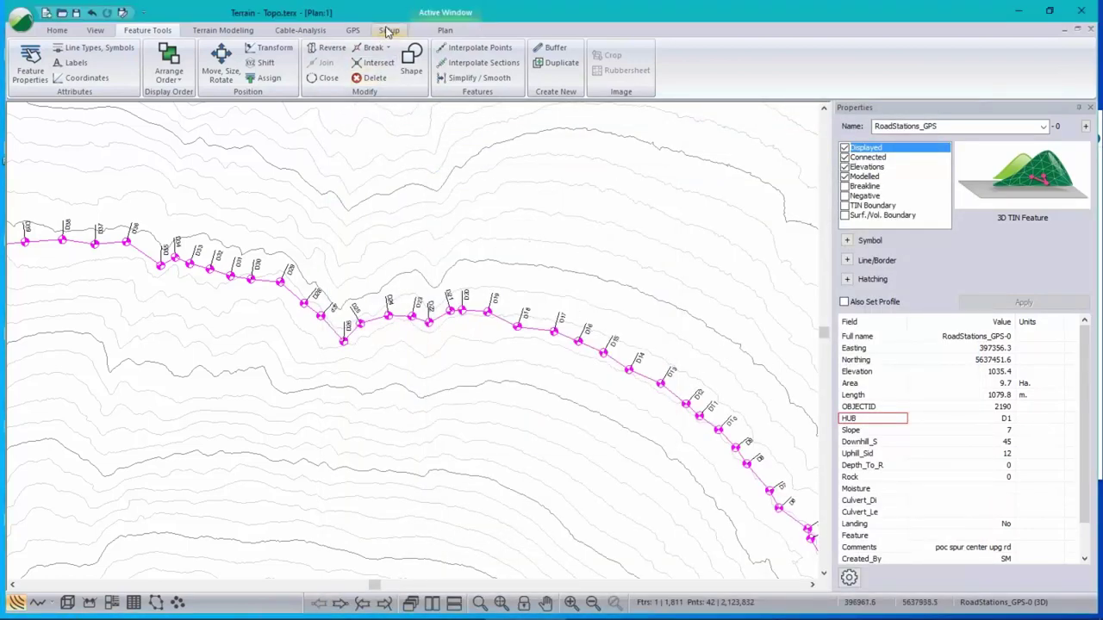
- Switch to the Survey/Map module and open the traverse file GPS_stations-draped2.tr1
click(388, 30)
click(233, 60)
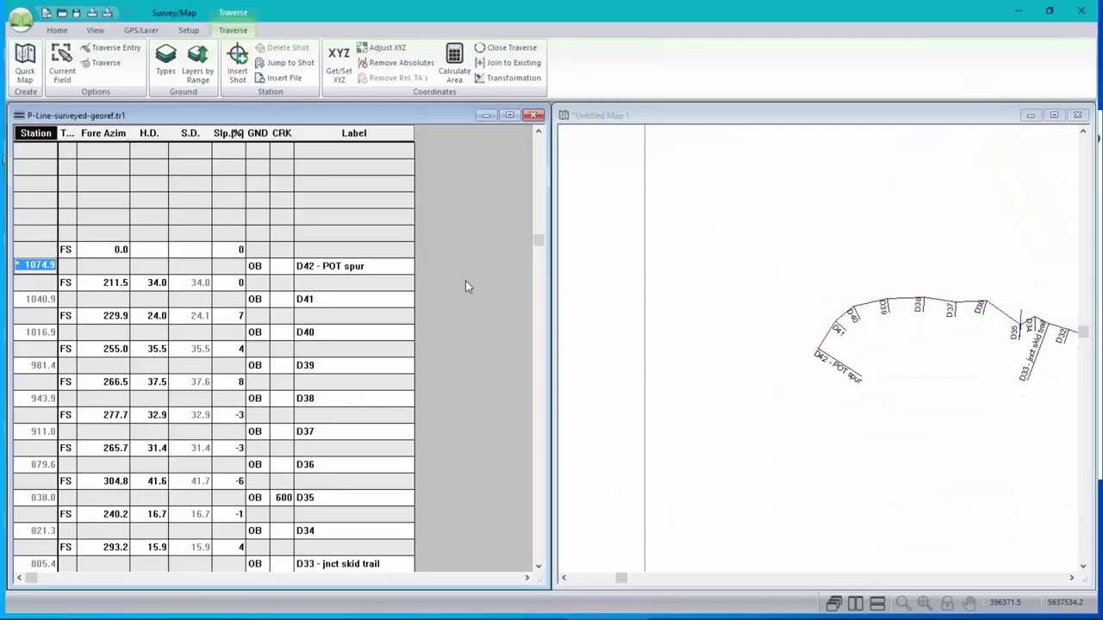
click(21, 19)
click(336, 252)
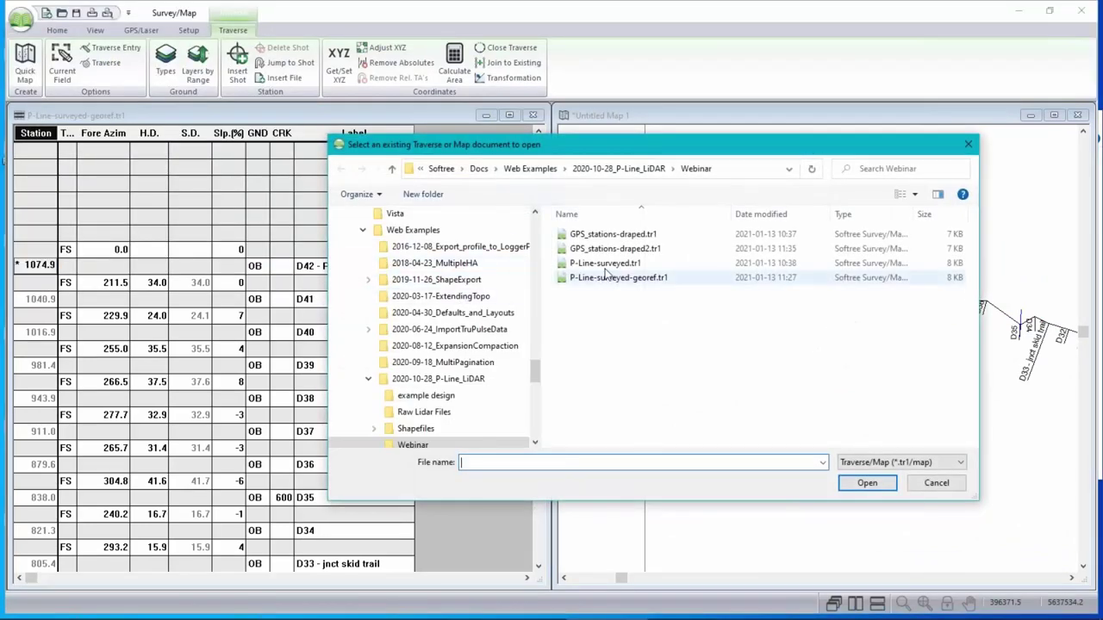
click(613, 248)
click(867, 483)
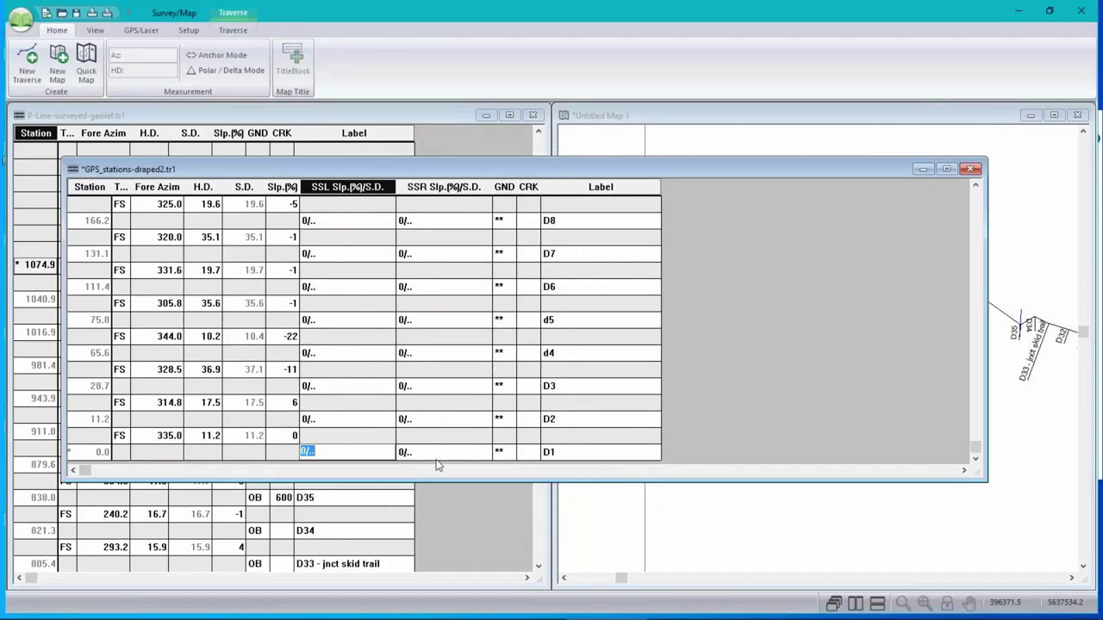
- Remove the SS Left and SS Right columns from the GPS_stations-draped2 traverse notes
right_click(746, 277)
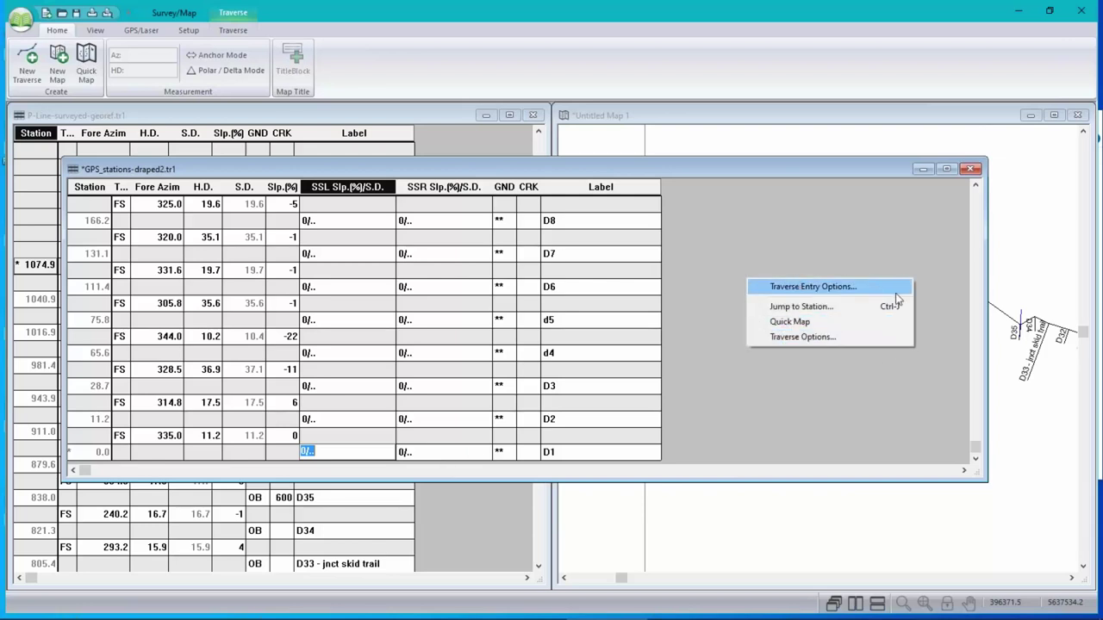
click(812, 287)
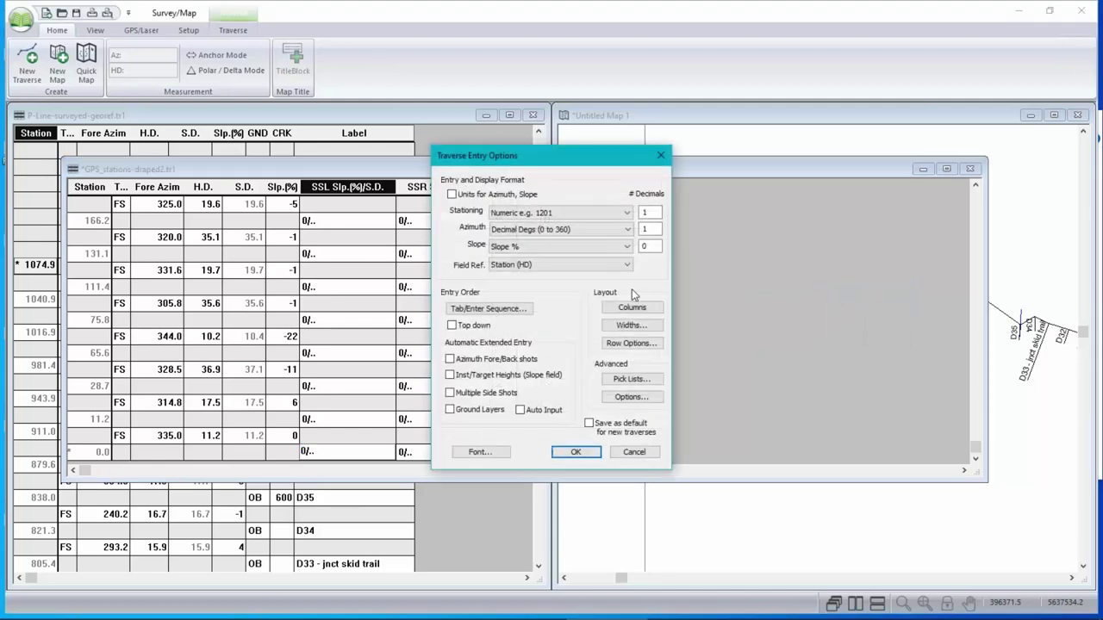
click(633, 308)
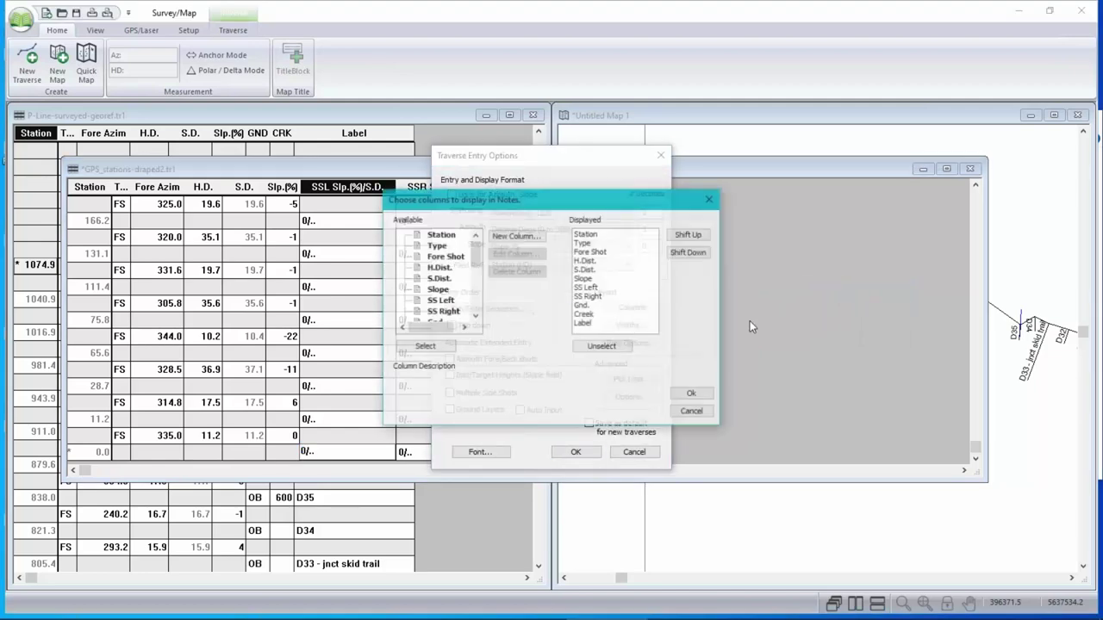
click(594, 287)
click(602, 346)
click(603, 347)
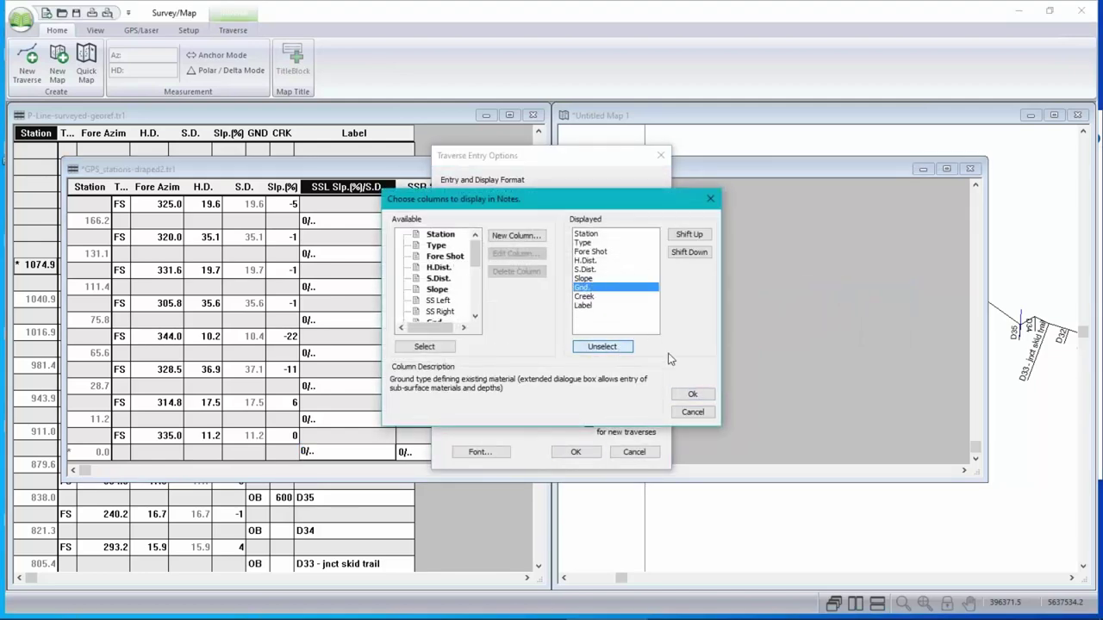
click(691, 394)
click(585, 451)
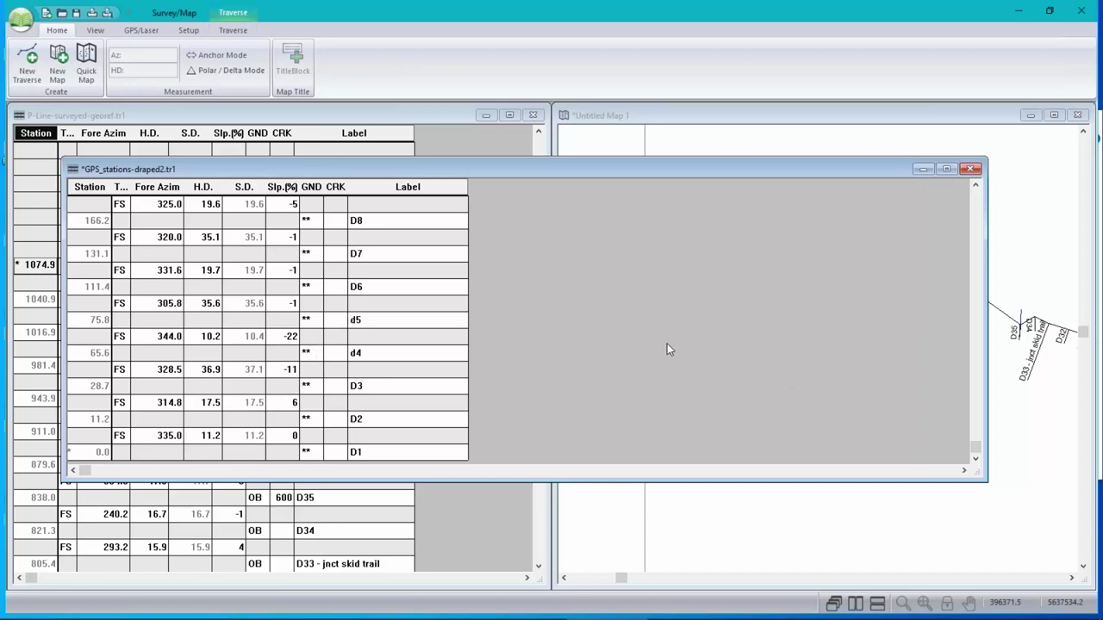
- Switch back to the Terrain module, create a new terrain, and paste the RoadStations_GPS road line into it
key(alt+Tab)
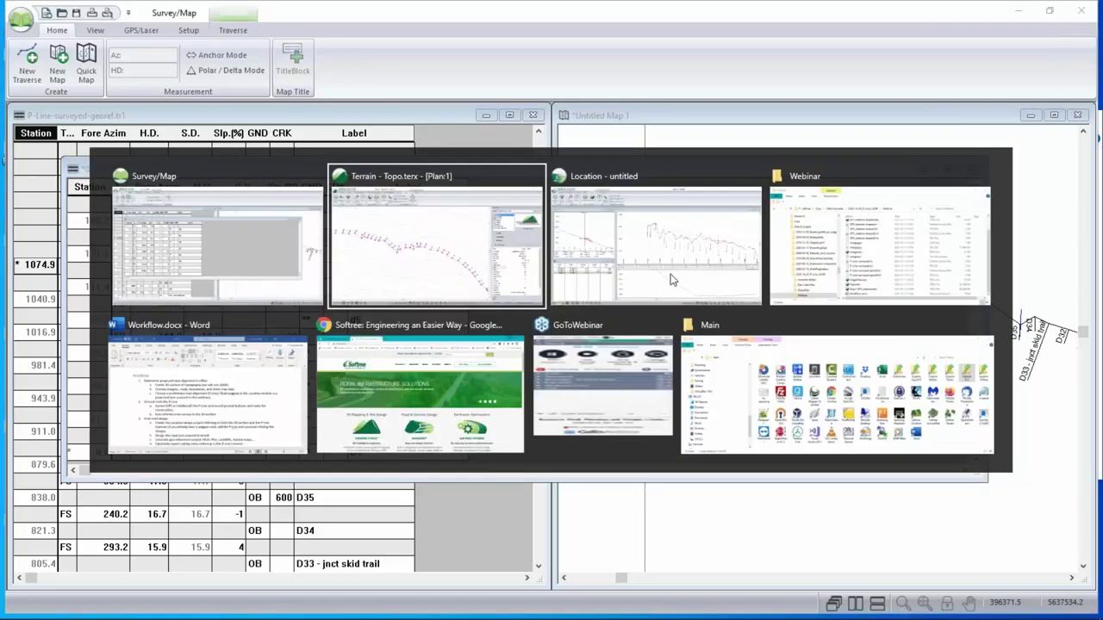
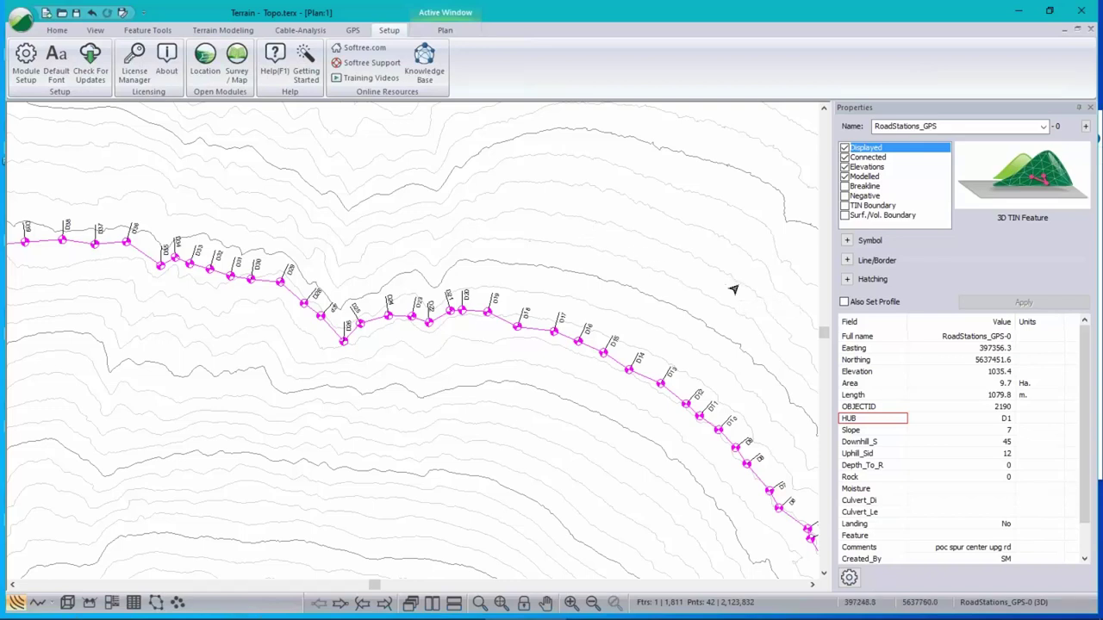
mouse_move(548, 614)
click(21, 21)
click(47, 55)
click(575, 345)
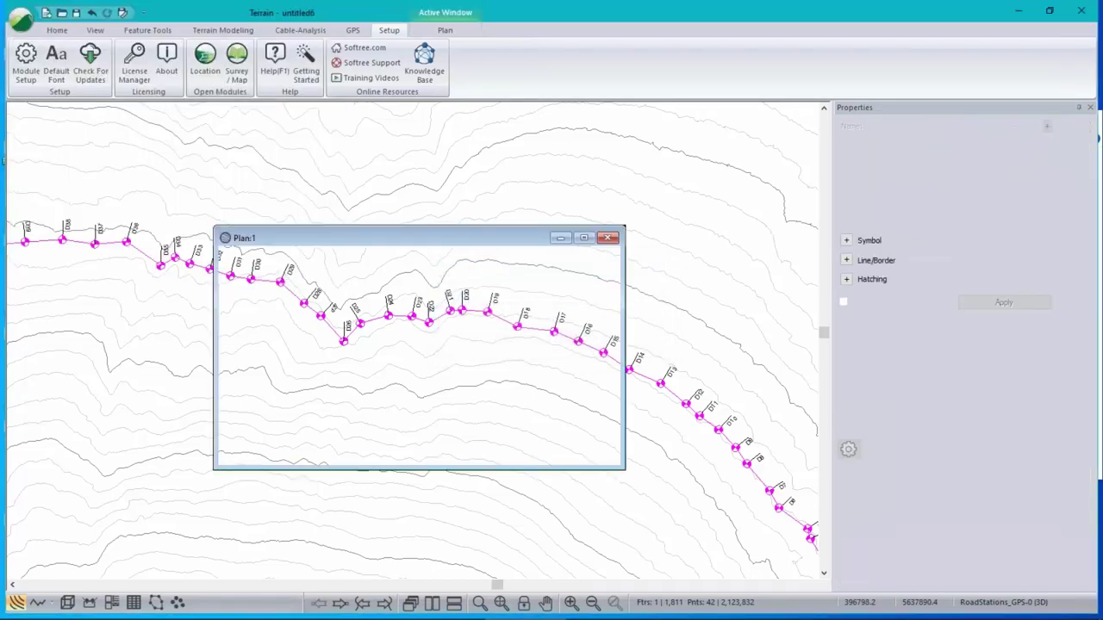
key(ctrl+v)
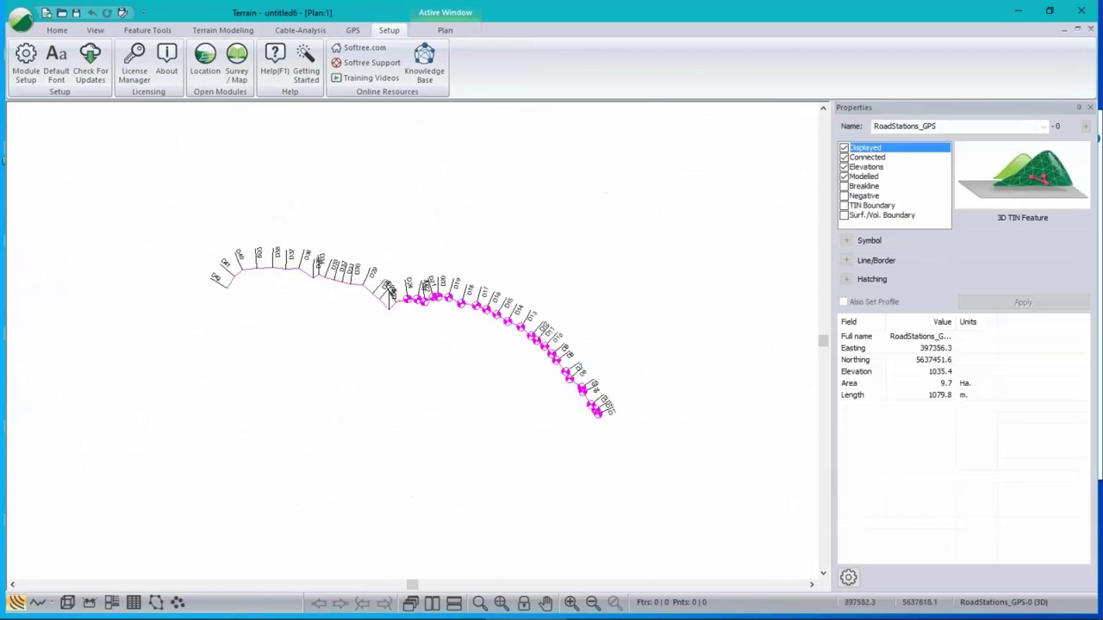
click(23, 19)
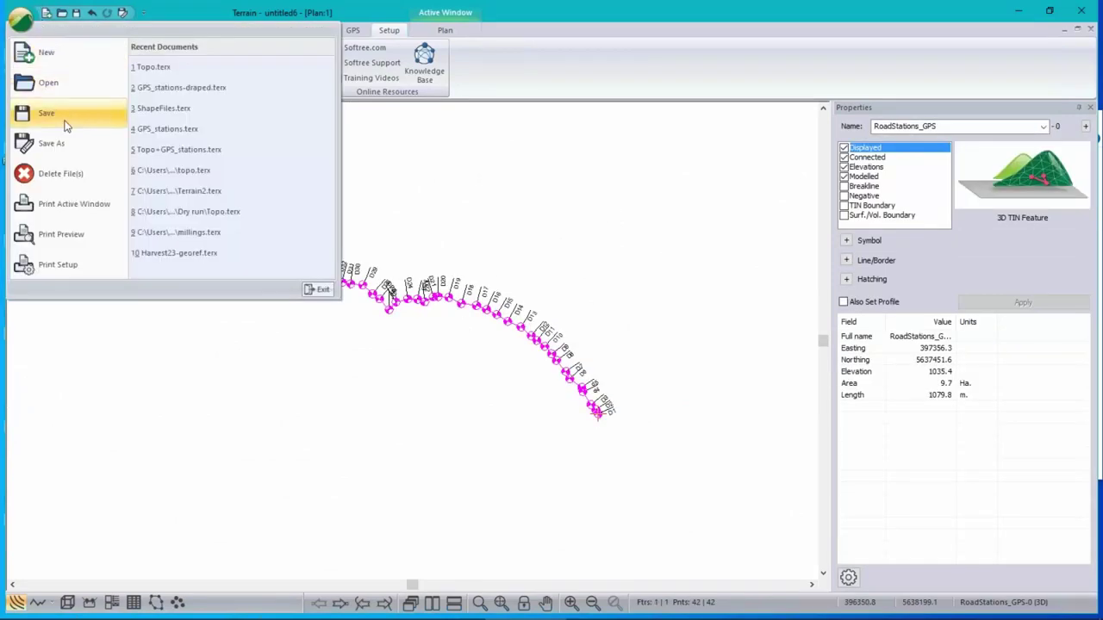
click(48, 143)
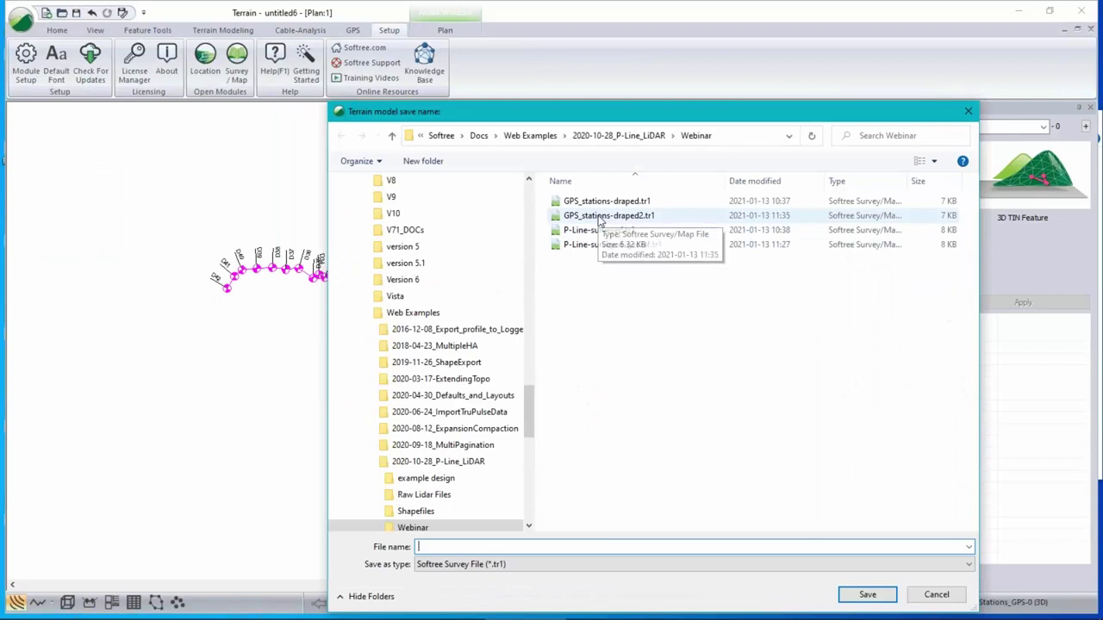
text(demo)
key(Return)
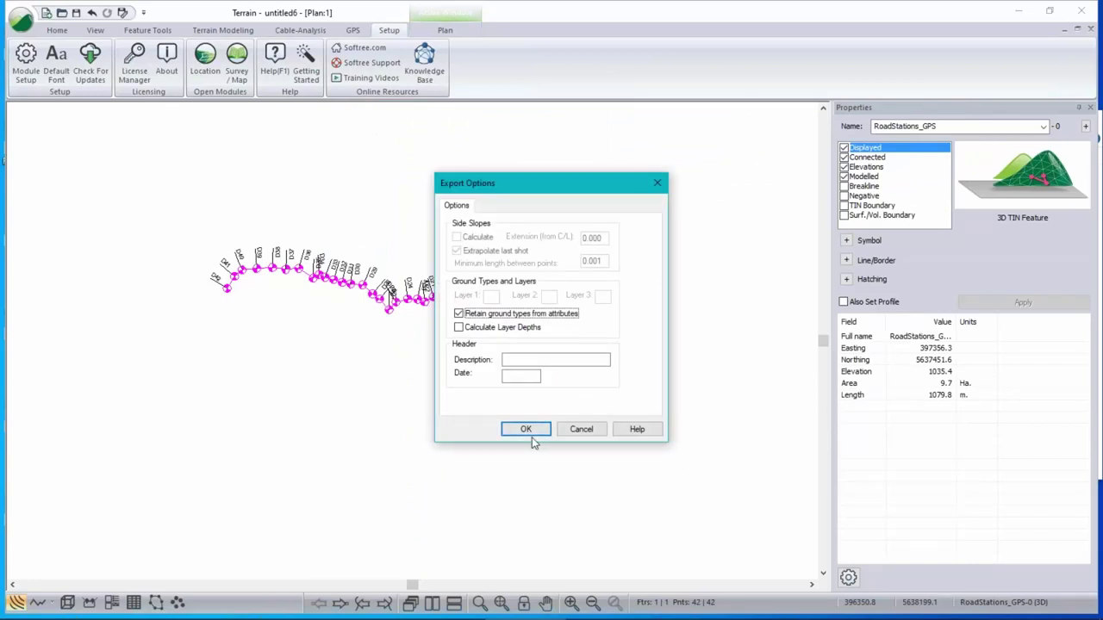
click(580, 429)
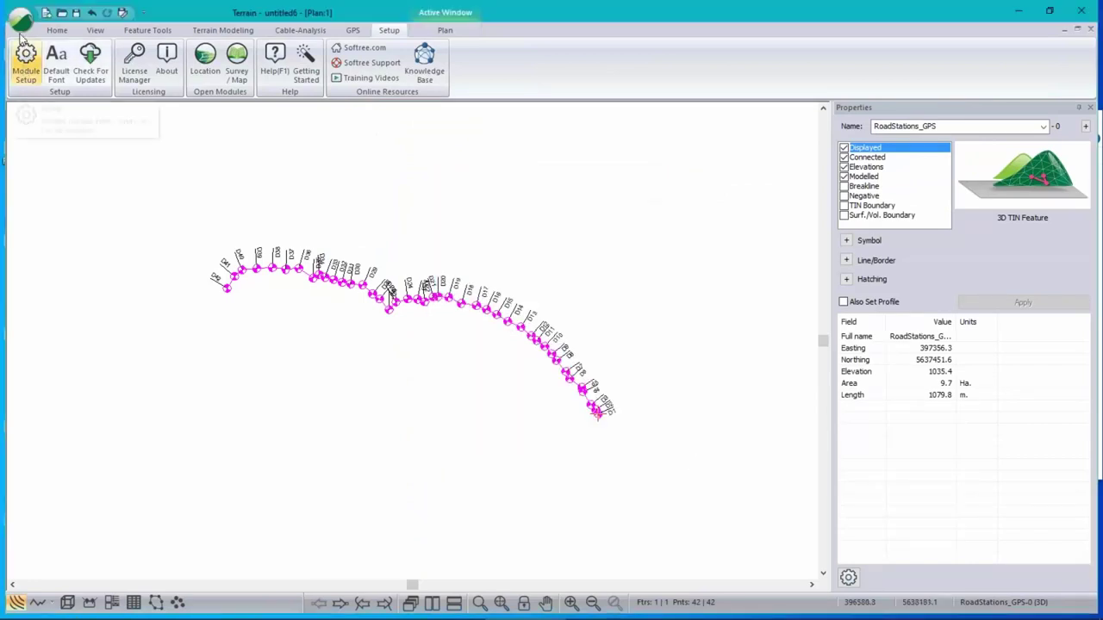
- Save the new terrain in Softree-Terrain (*.terx) format as demo in the Webinar folder
click(20, 19)
click(525, 349)
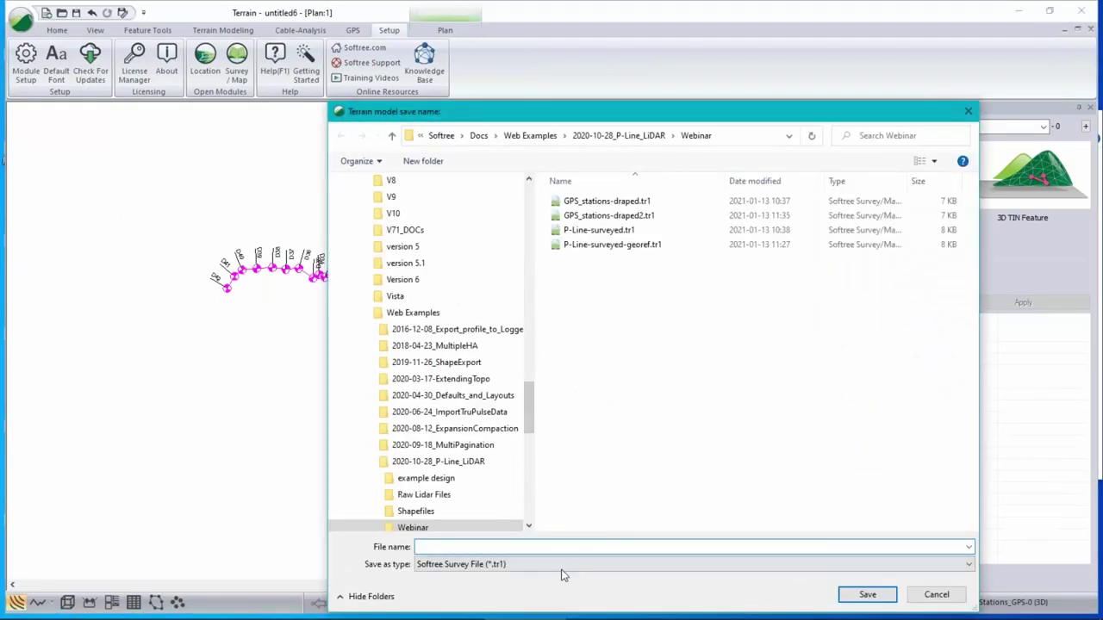
click(517, 567)
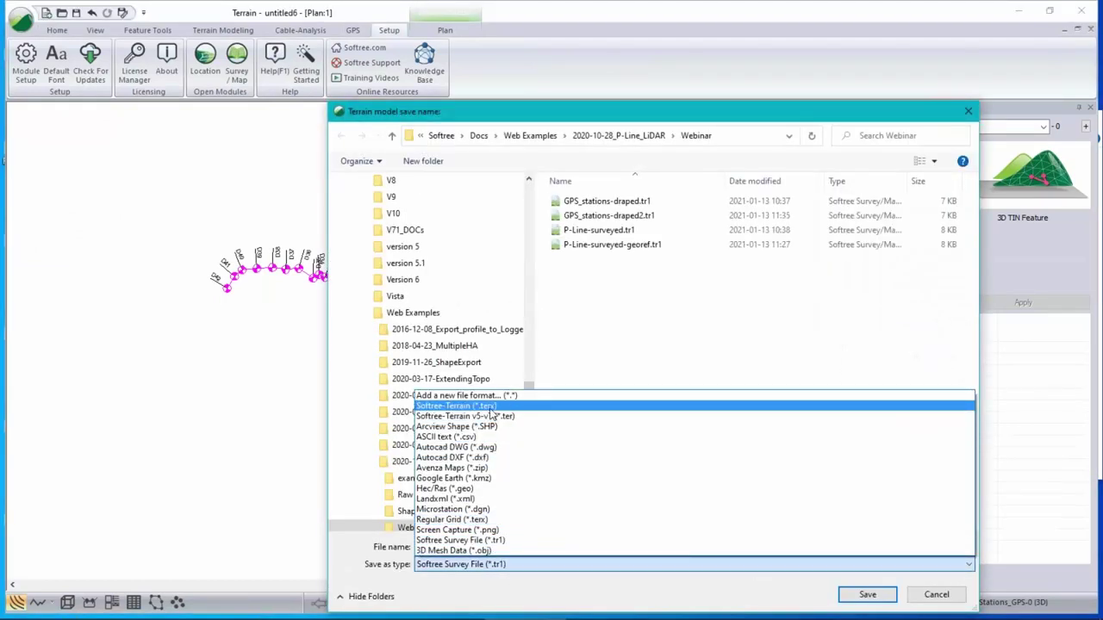
click(491, 406)
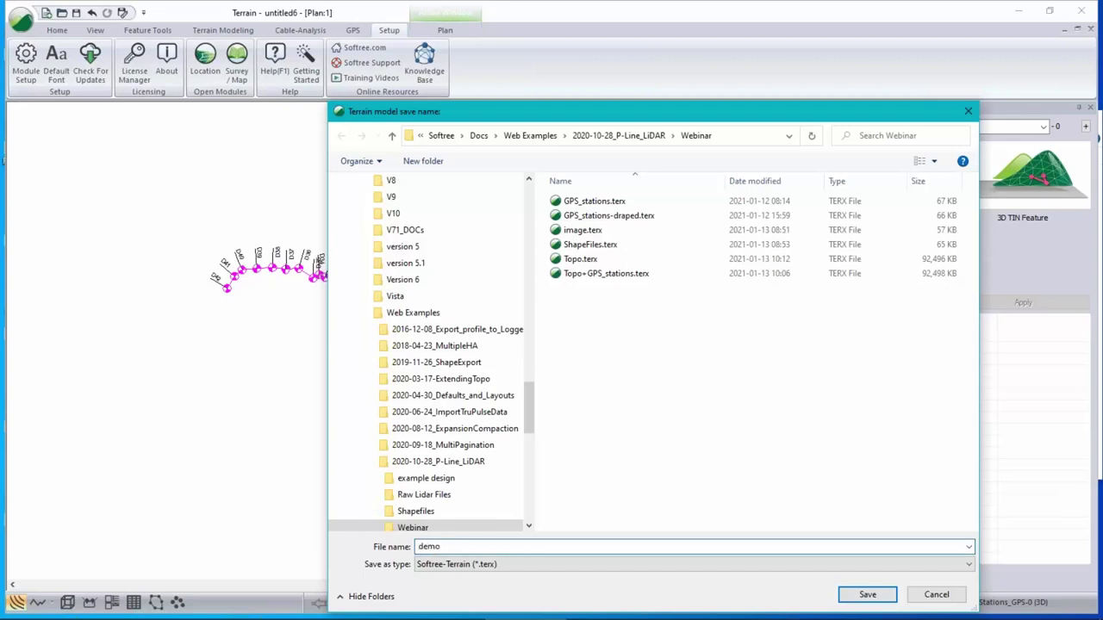
click(867, 594)
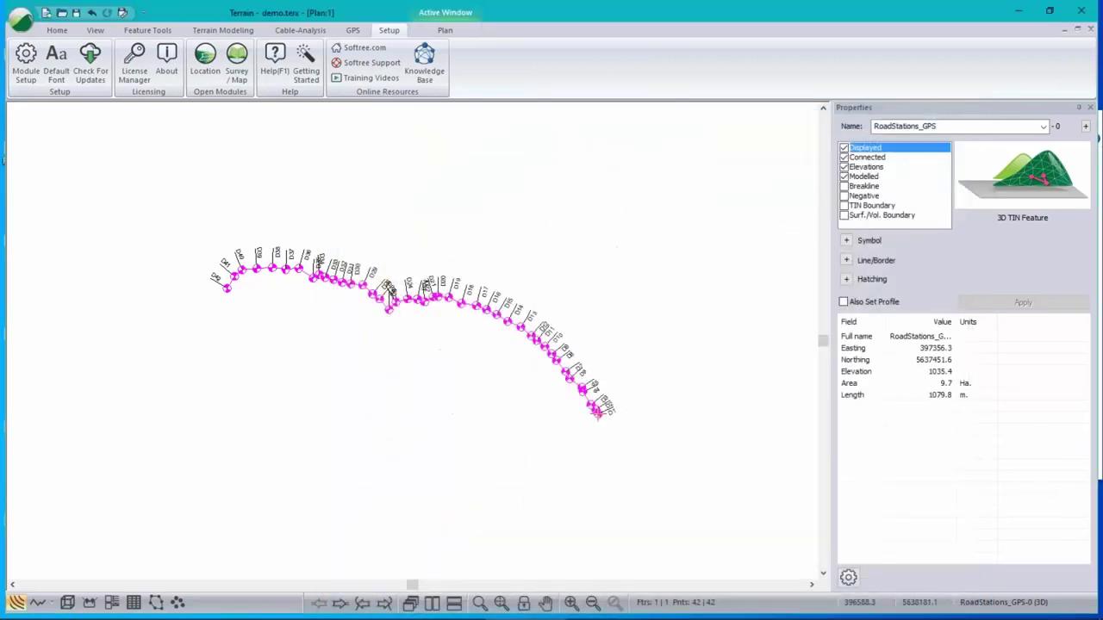
- Load the GPS attributes.ilt screen layout for the demo terrain
click(95, 31)
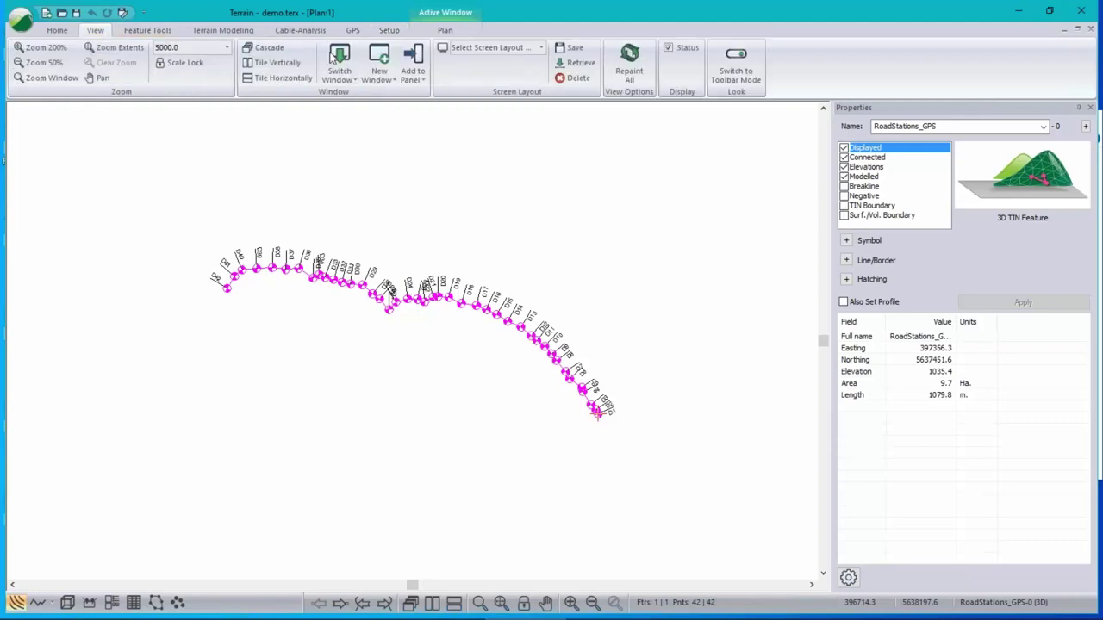
click(541, 47)
scroll(527, 98, down, 1)
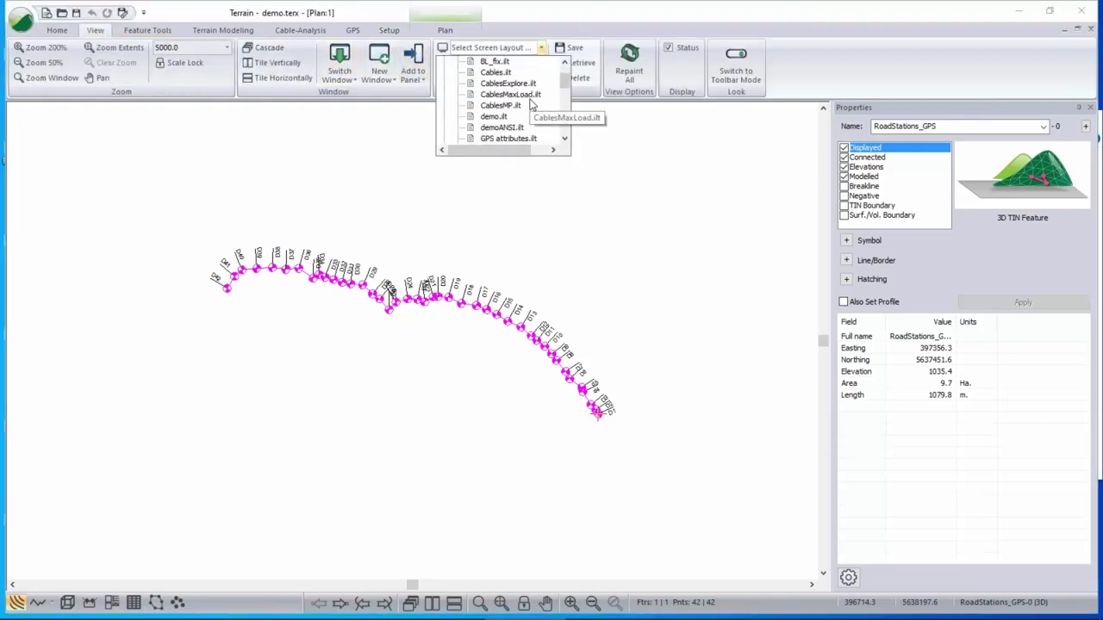
click(508, 139)
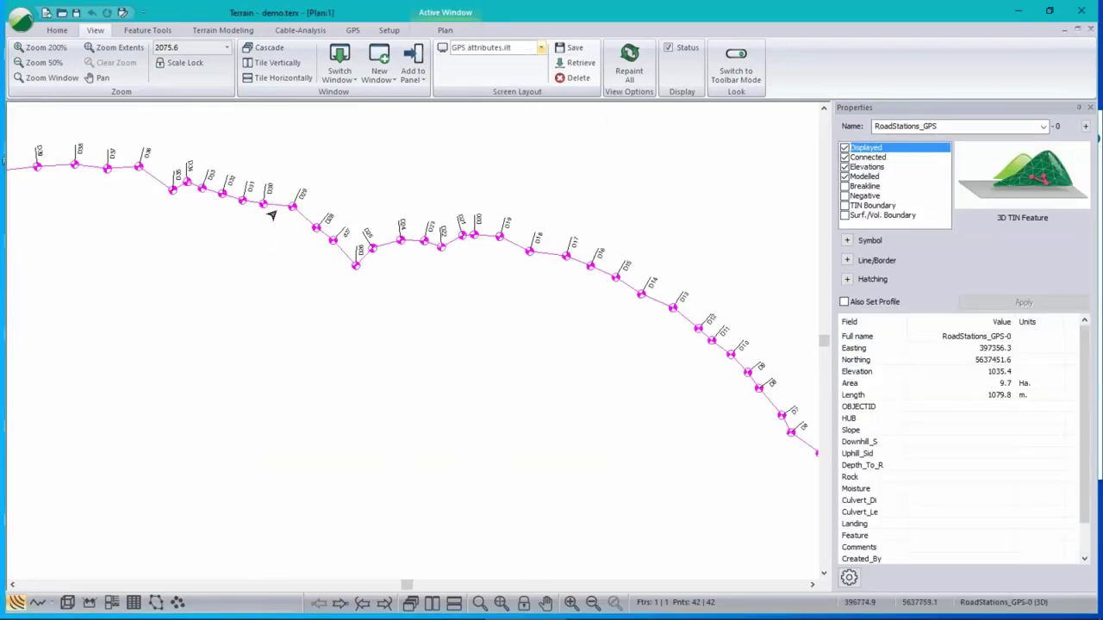
- Select stations D18 and D12 on the pasted road line and inspect their attribute fields
scroll(403, 238, down, 3)
middle_drag(379, 286, 405, 290)
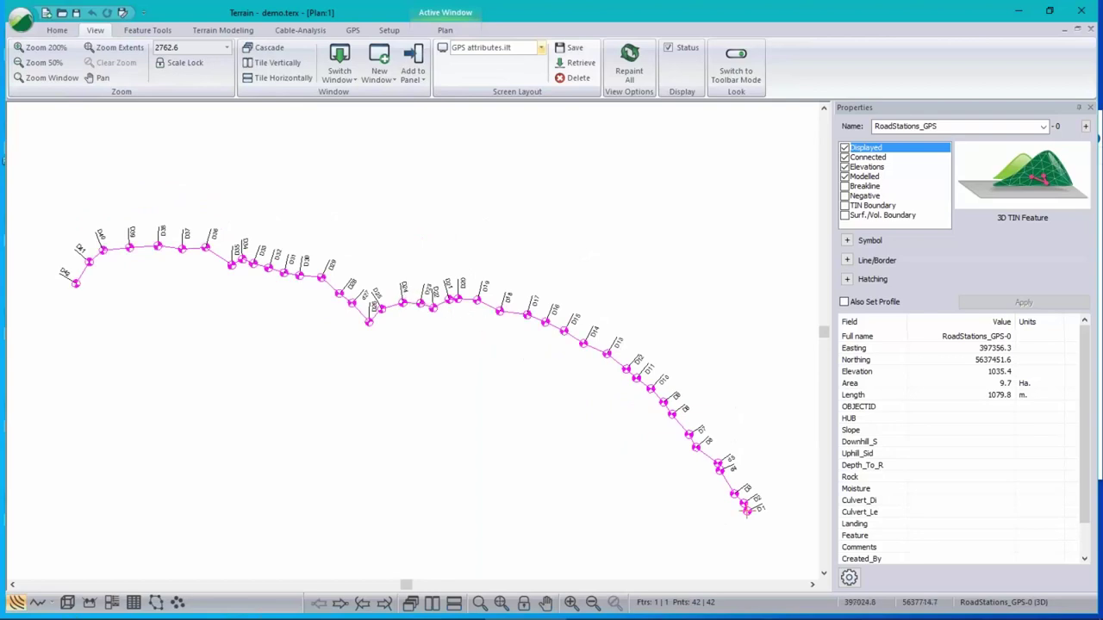
click(499, 311)
scroll(870, 465, down, 1)
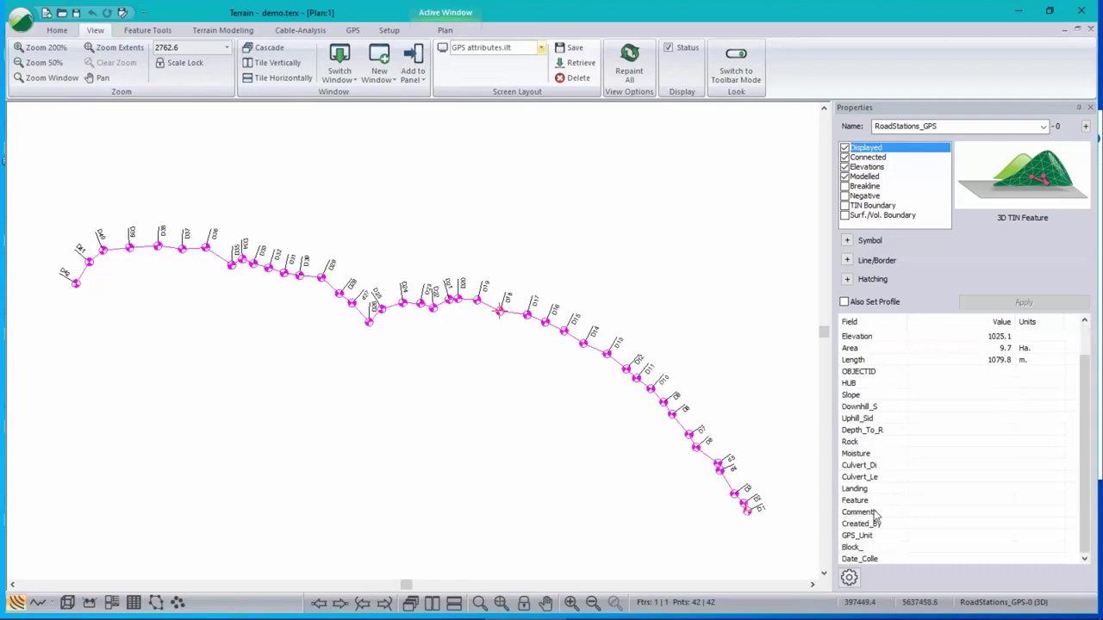
click(626, 371)
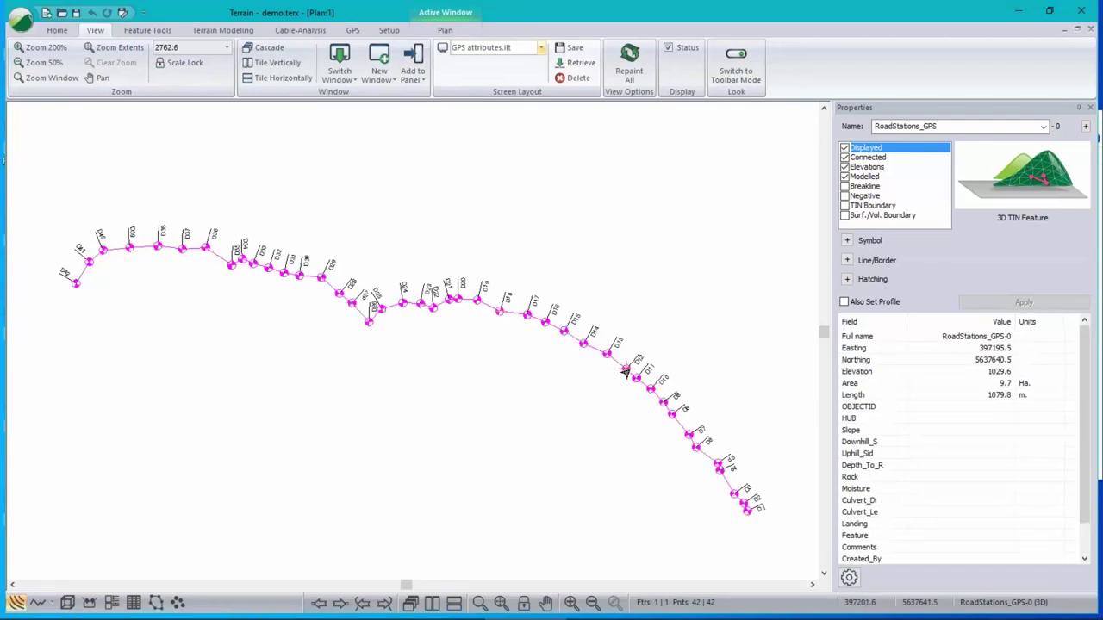
- Inspect the attribute fields of stations D7 and D3 near the southeast end of the pasted road line
click(686, 436)
click(733, 494)
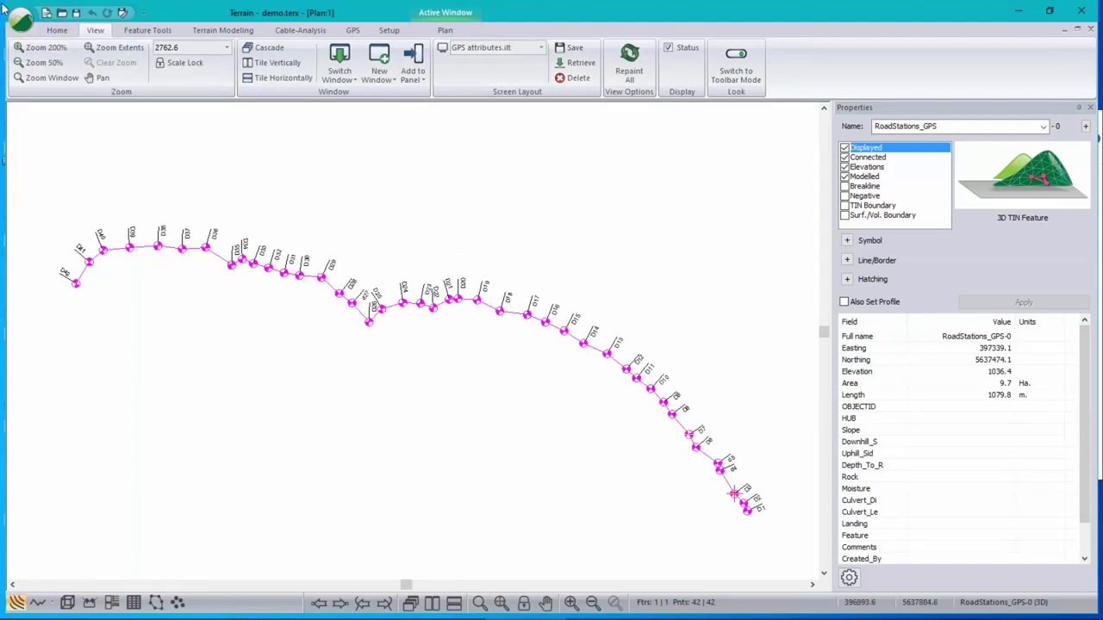
- Open GPS_stations-draped.terx from the Webinar folder, with the file type set to Terrain all formats
click(24, 24)
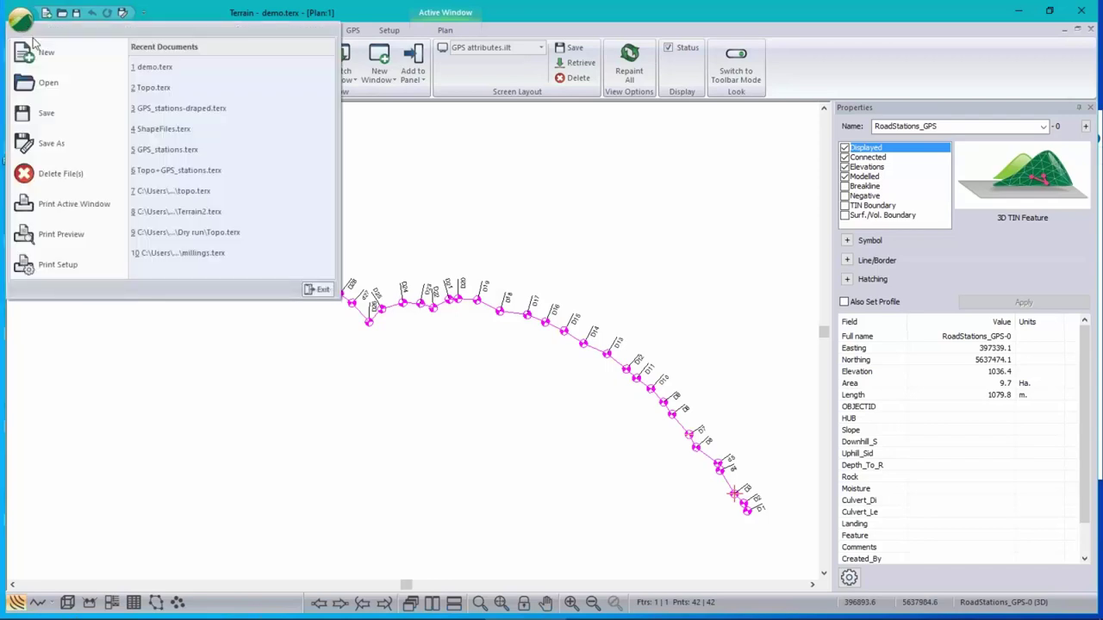
click(49, 82)
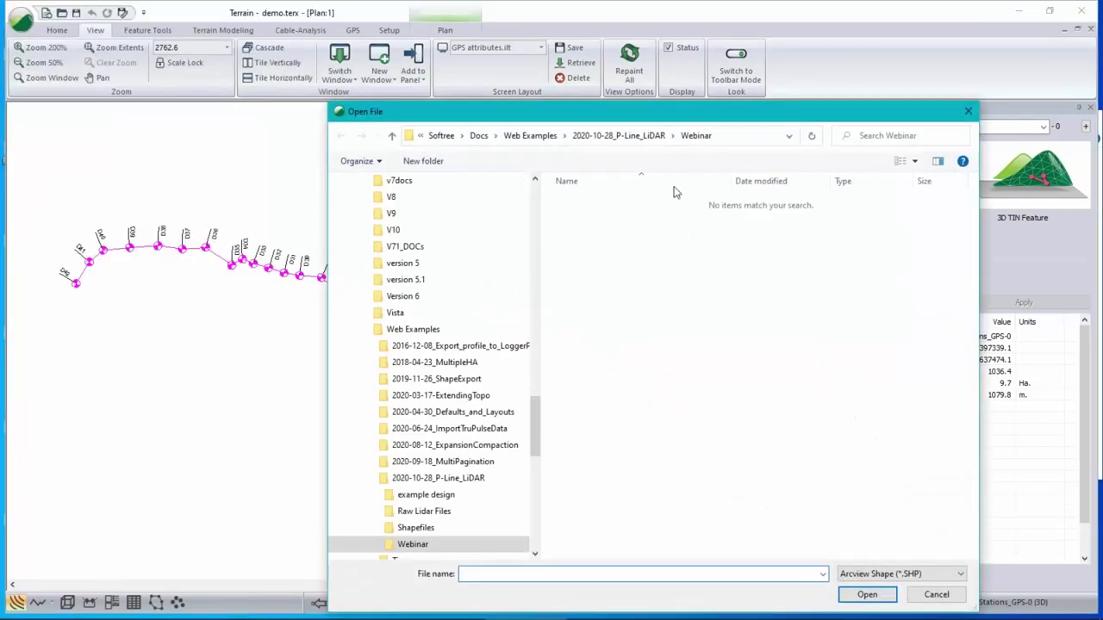
click(923, 573)
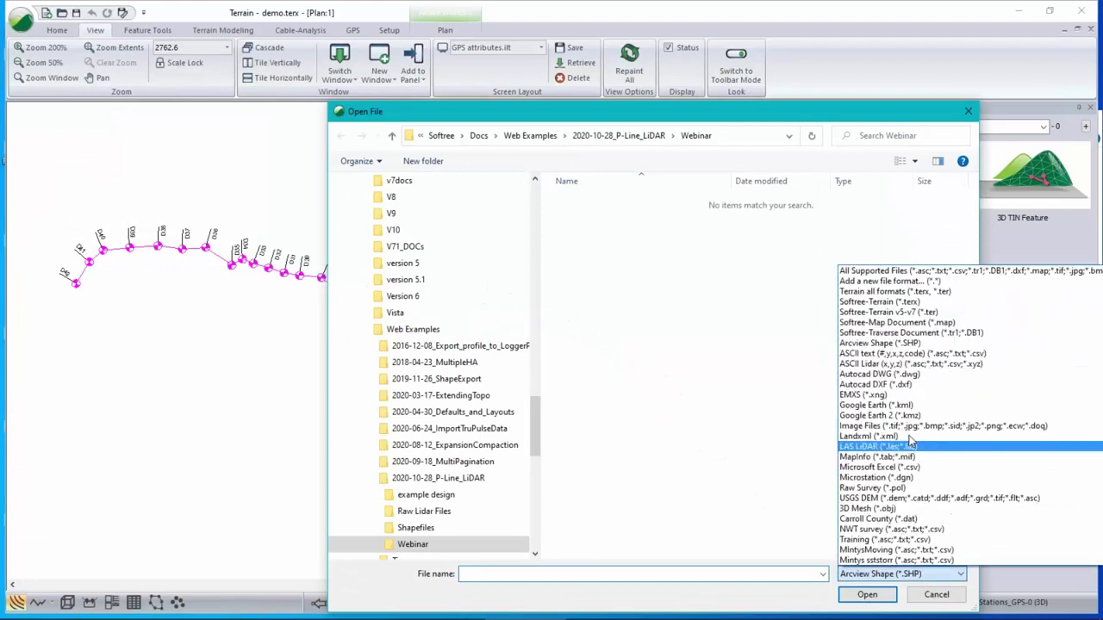
click(909, 292)
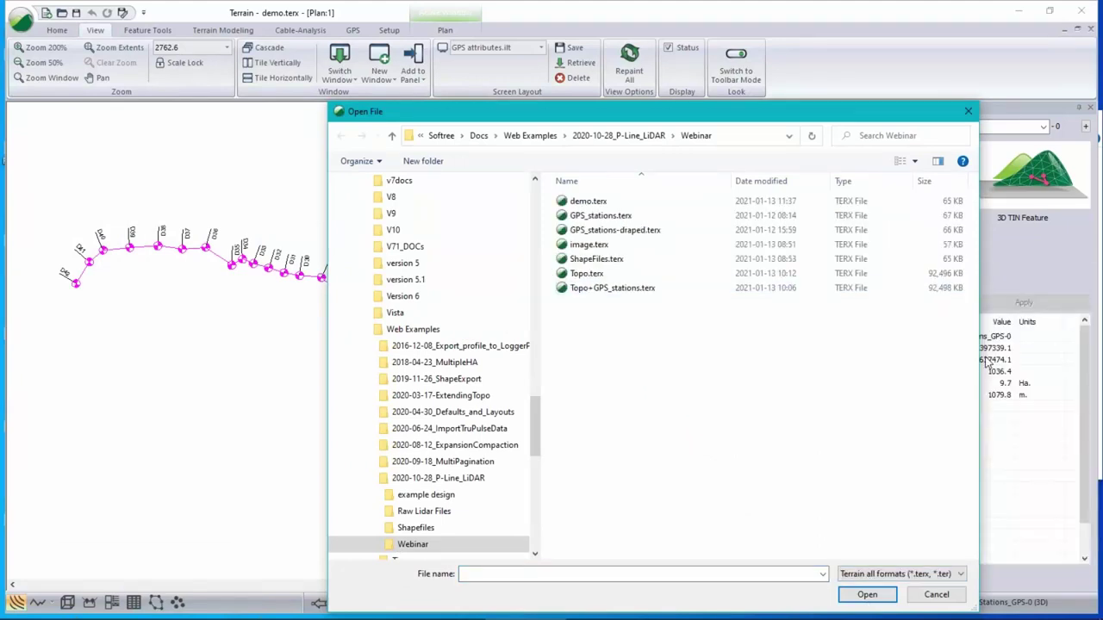
click(650, 230)
click(866, 594)
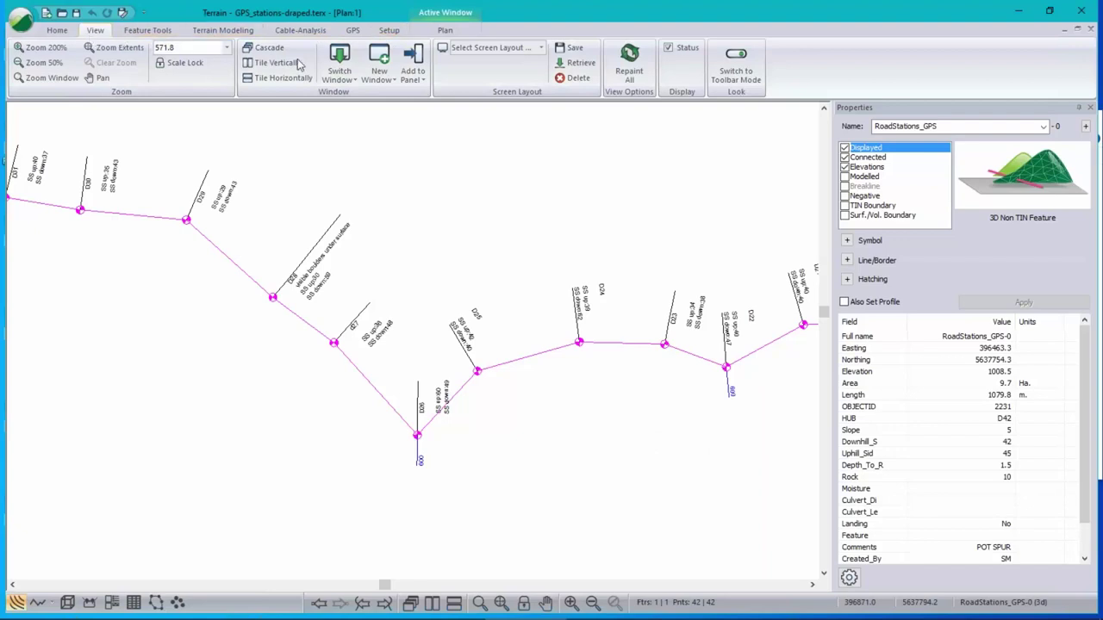
- Load the GPS attributes.ilt screen layout for the GPS_stations-draped terrain
click(541, 48)
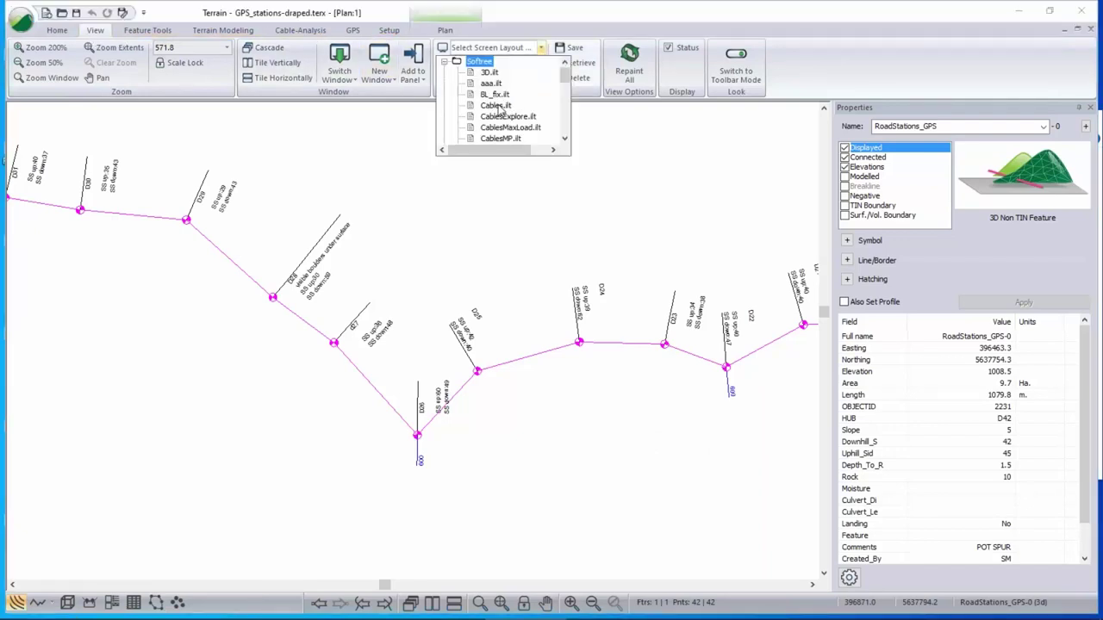
scroll(504, 121, down, 1)
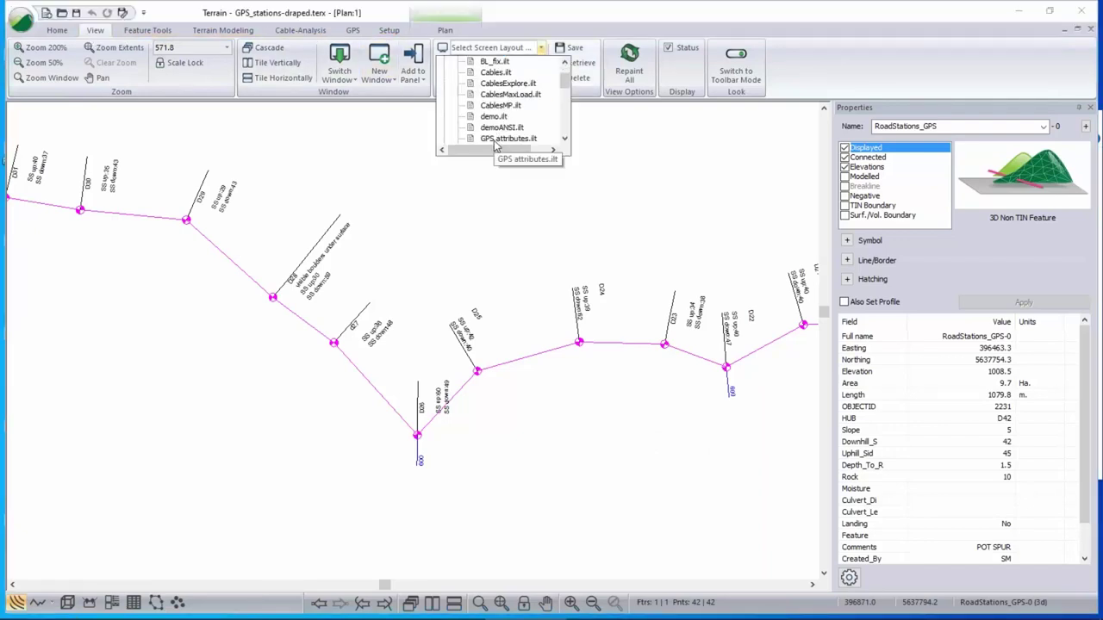
click(495, 140)
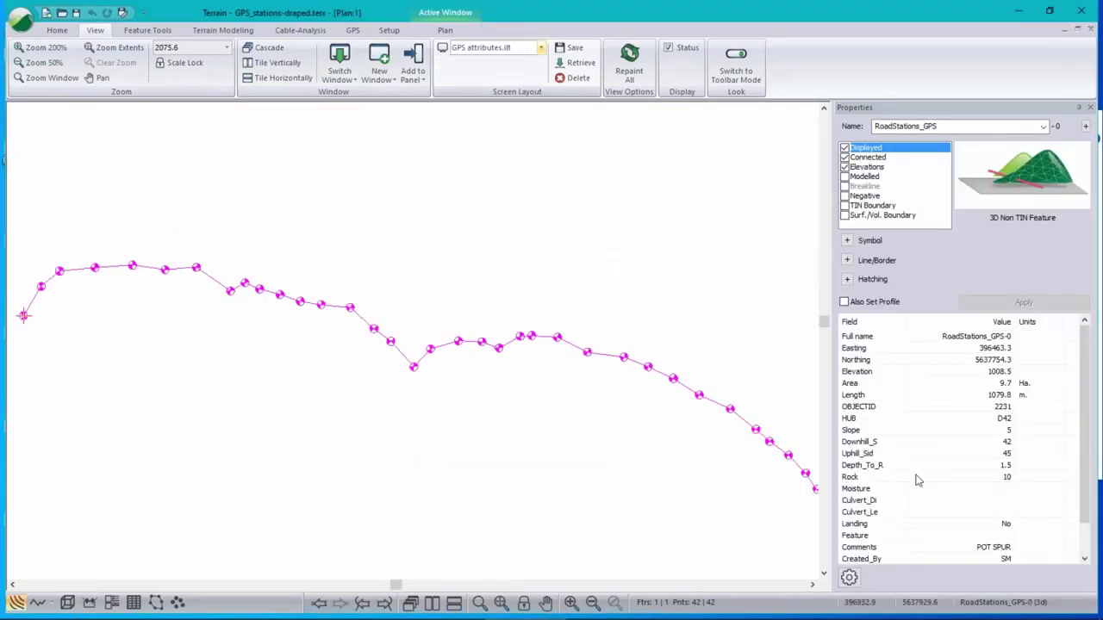
- Open the plan window's label selection settings and review the options of the user-defined GPS Culvert label
scroll(559, 423, down, 1)
middle_drag(551, 410, 451, 346)
right_click(368, 226)
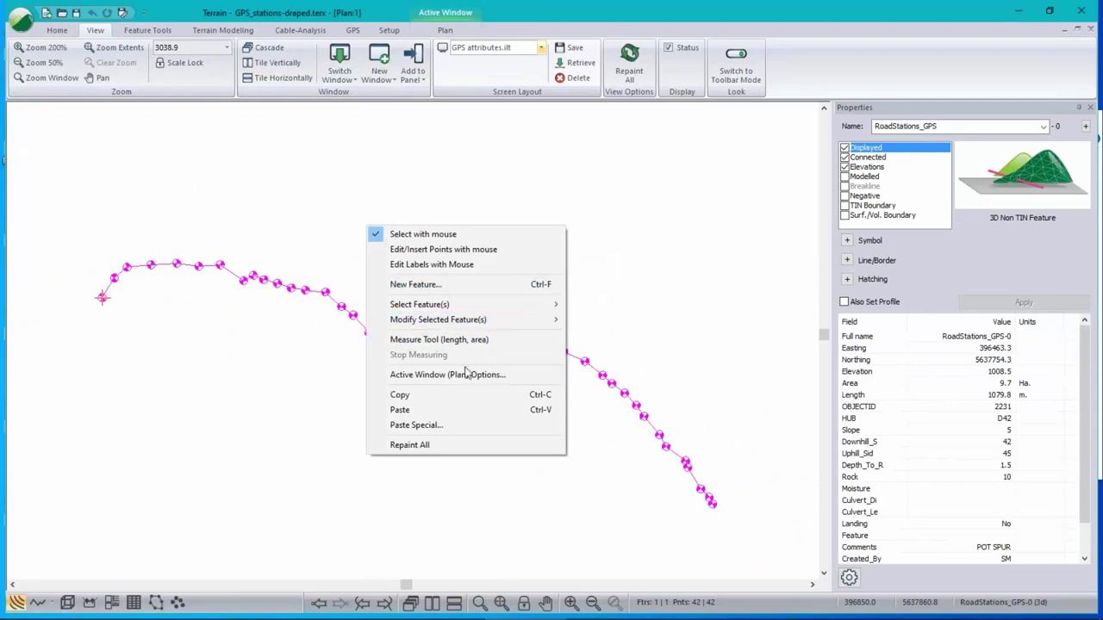
click(433, 374)
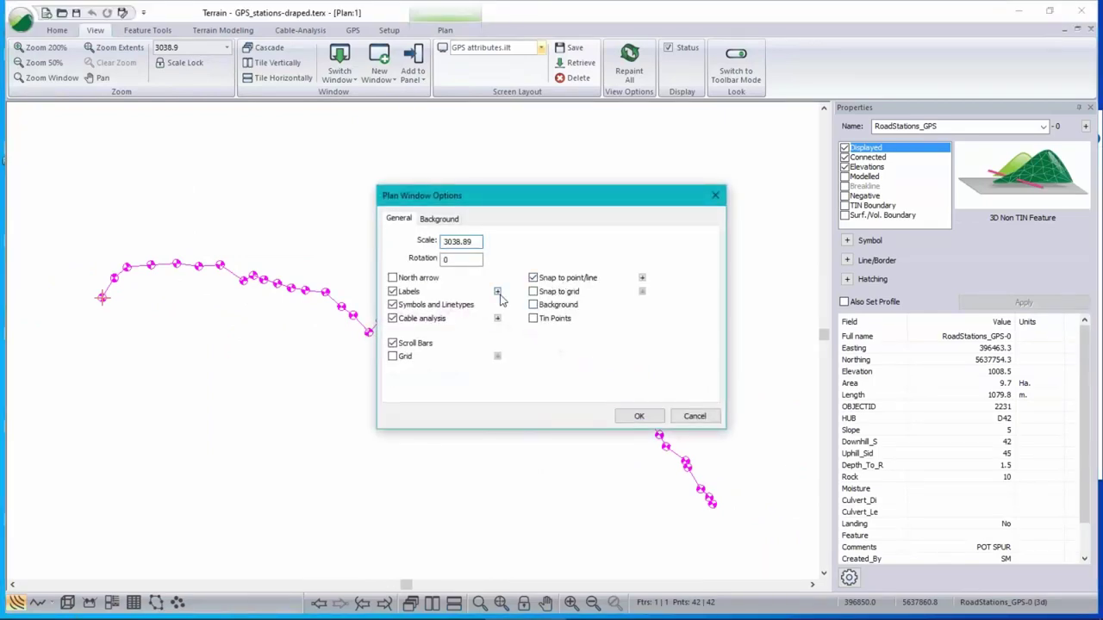
click(498, 292)
scroll(418, 349, down, 2)
scroll(420, 346, down, 3)
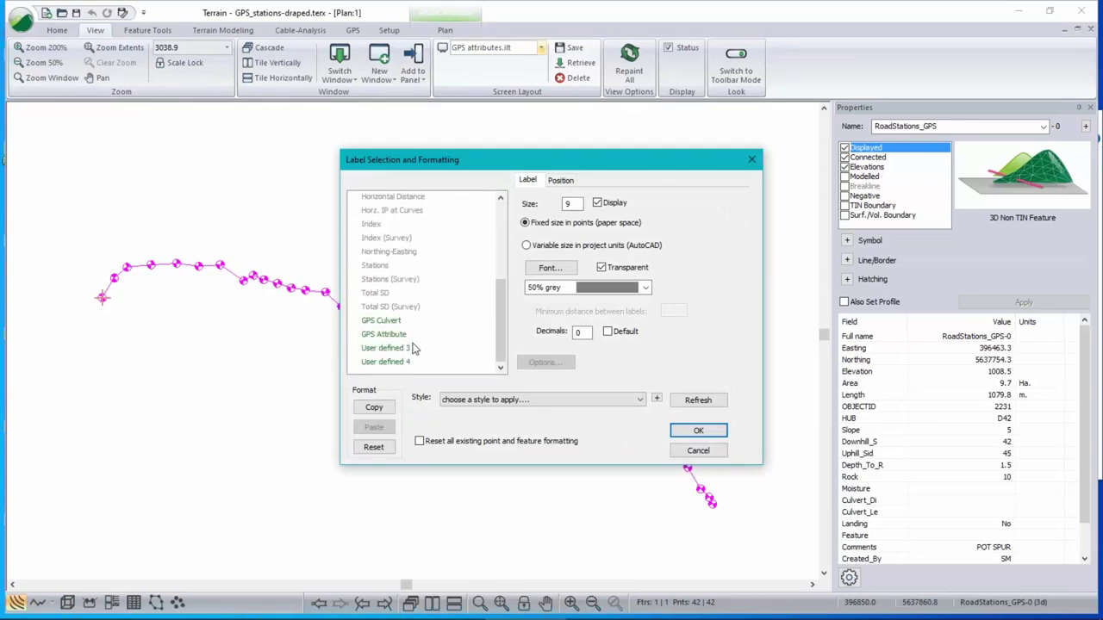
click(400, 321)
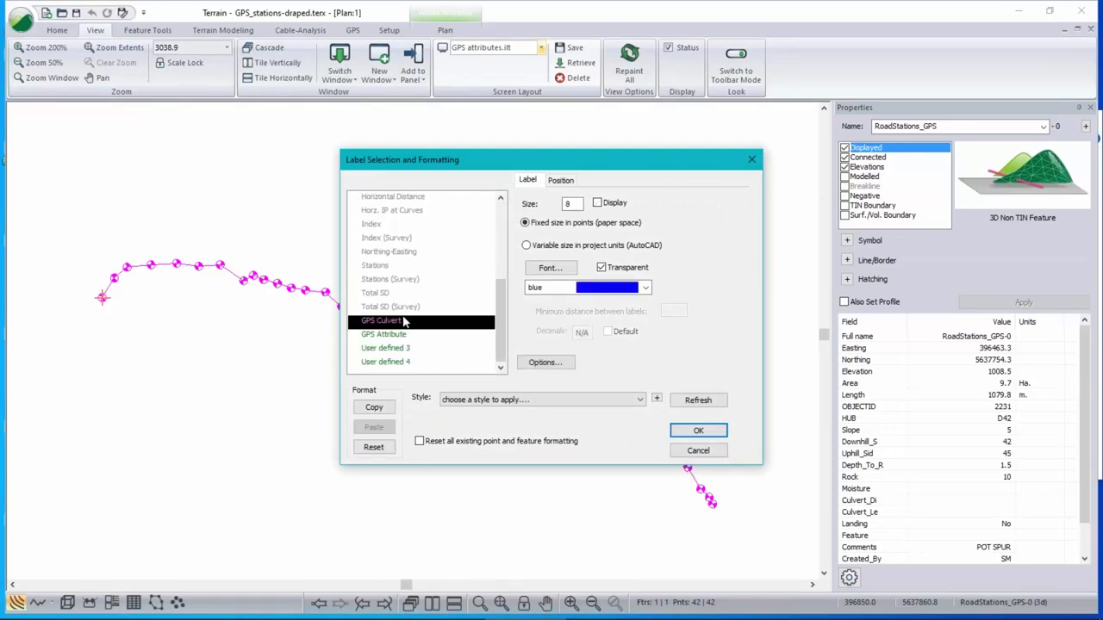
click(555, 365)
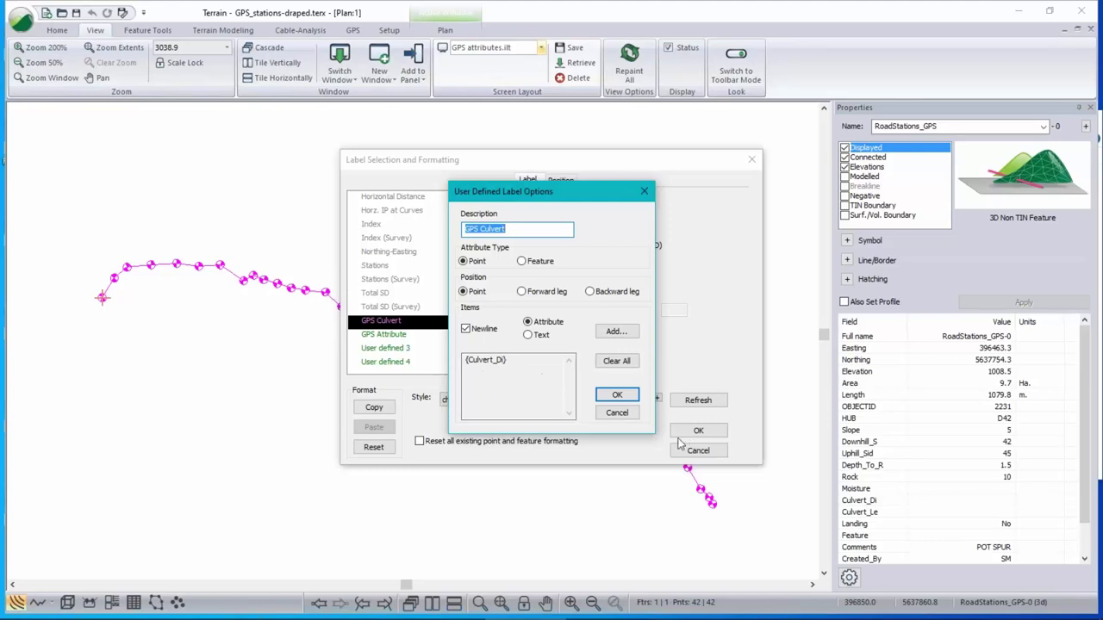
click(616, 412)
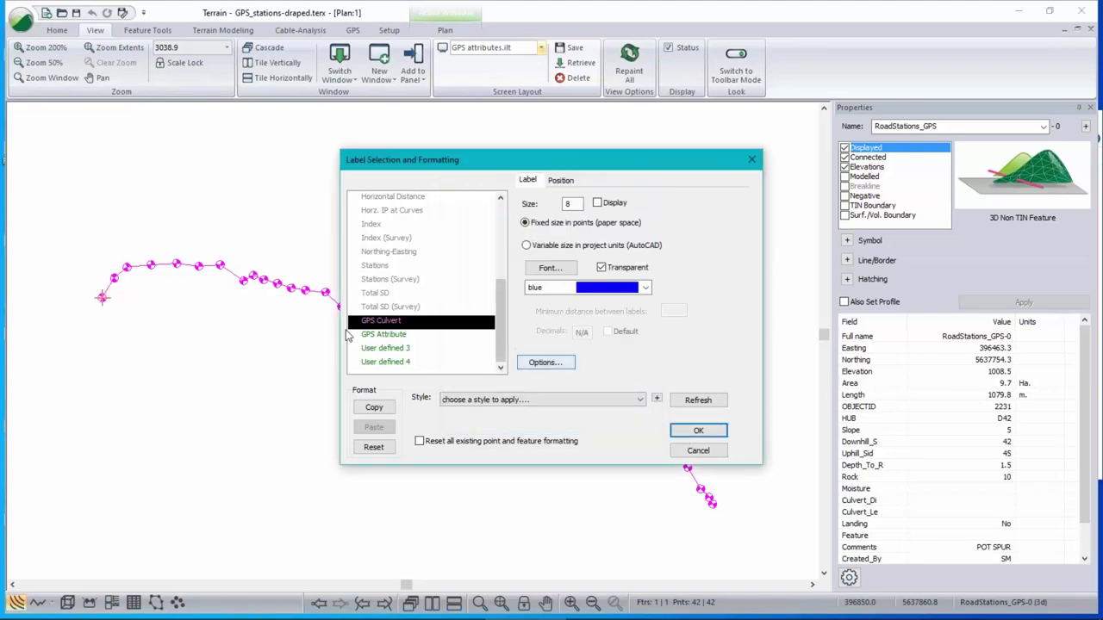
- Review which attribute items make up the user-defined GPS Attribute label
click(384, 336)
click(569, 363)
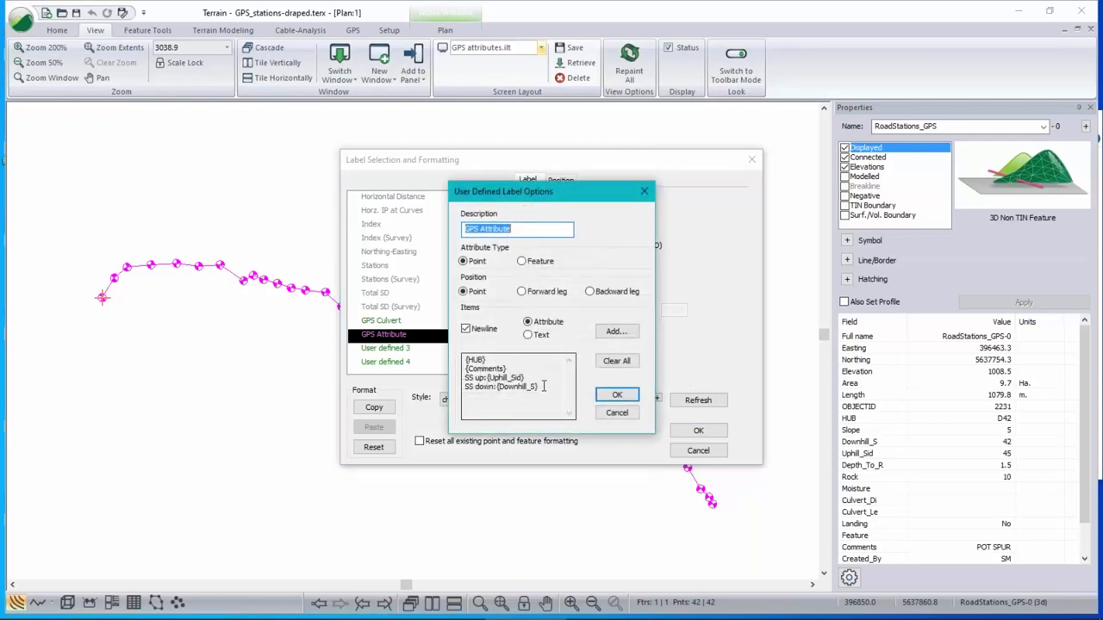
click(621, 412)
- Turn on the GPS Culvert and GPS Attribute labels in the plan window and apply the window options
click(386, 321)
click(384, 335)
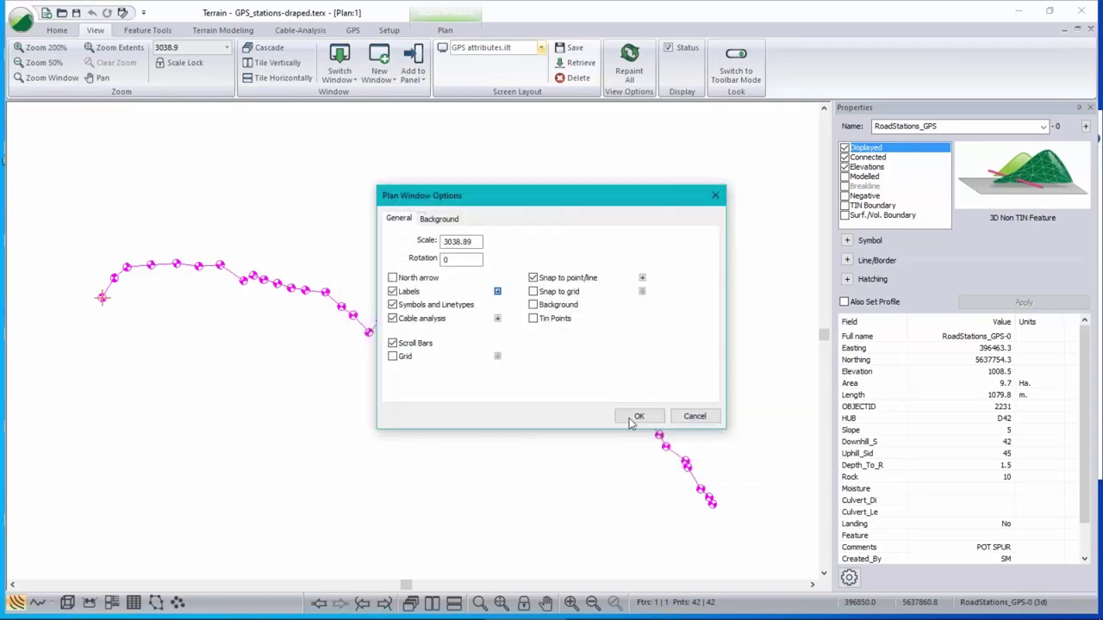
click(638, 416)
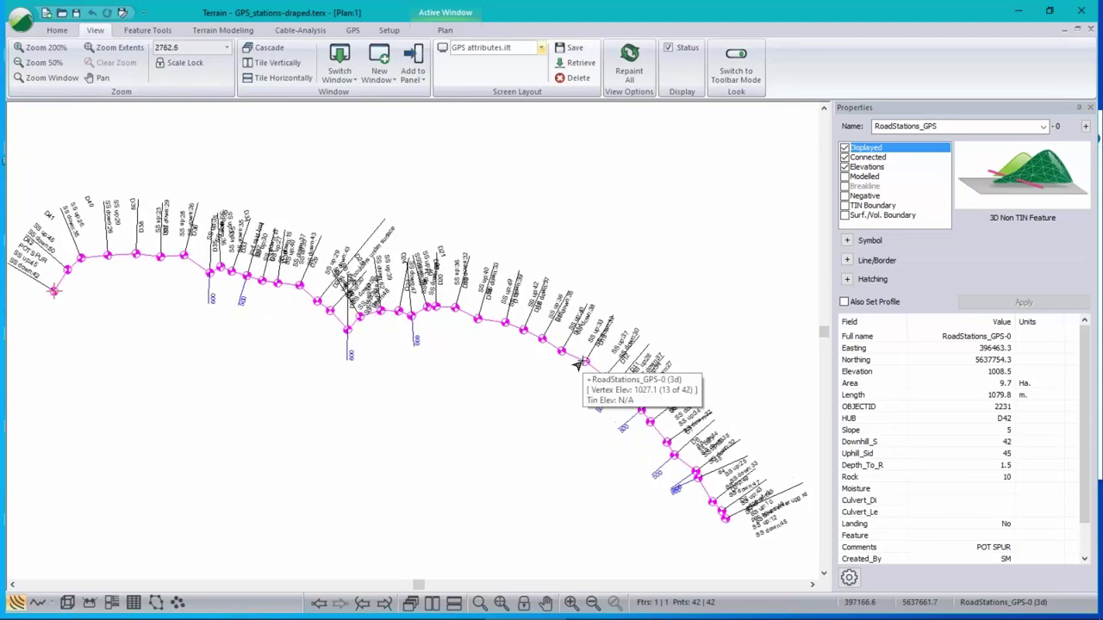
- Examine the attribute labels along the road line up close and save the GPS_stations-draped terrain
scroll(584, 353, up, 1)
scroll(384, 317, up, 1)
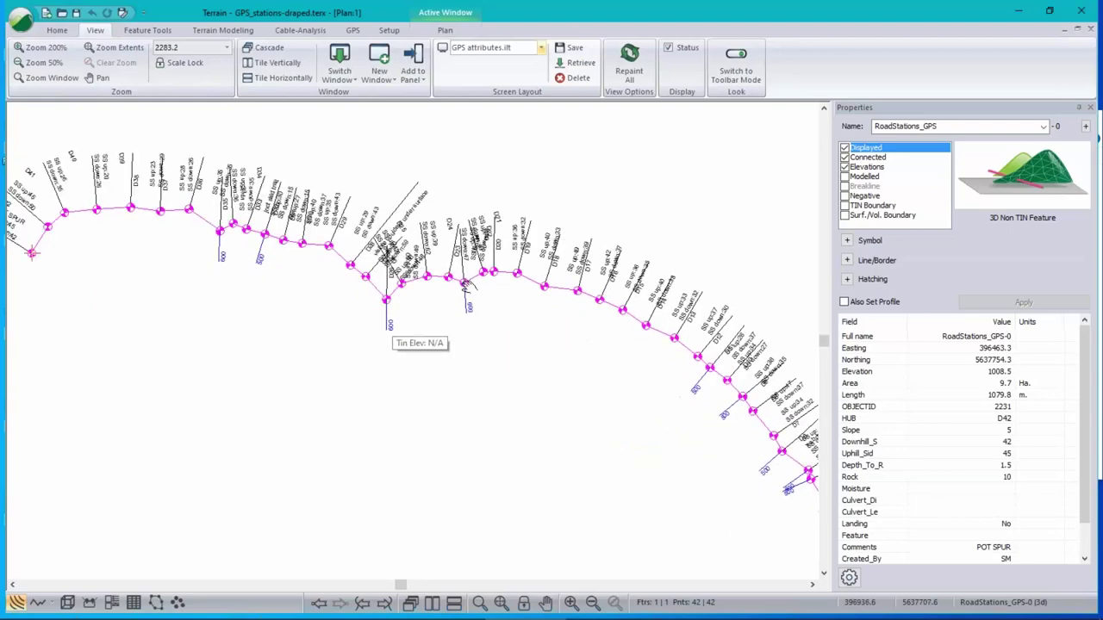
middle_drag(383, 317, 453, 295)
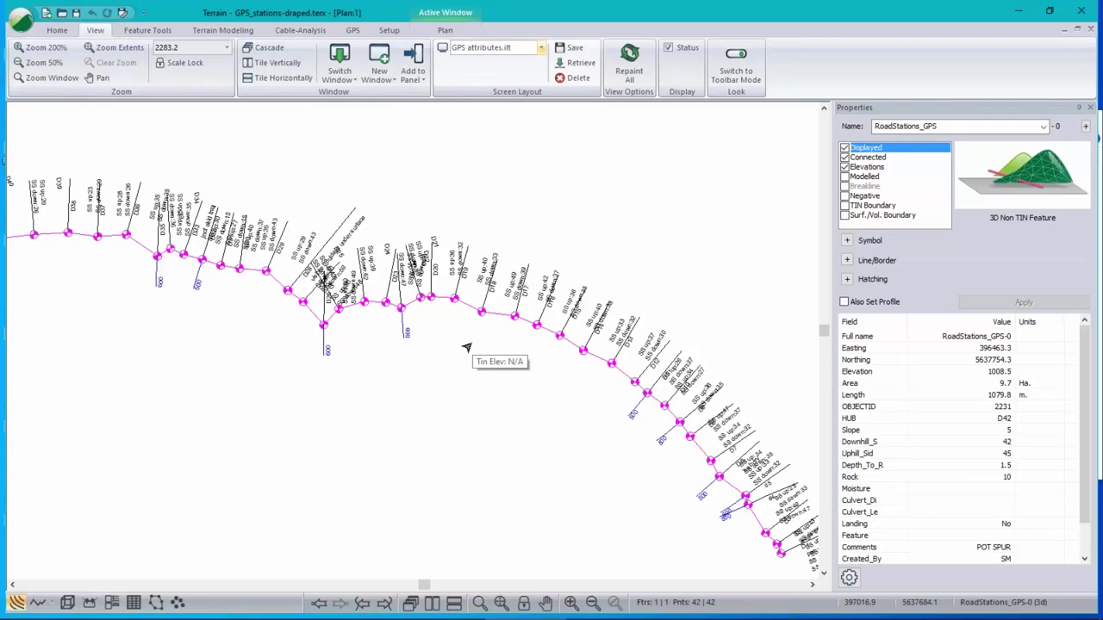
scroll(514, 305, up, 3)
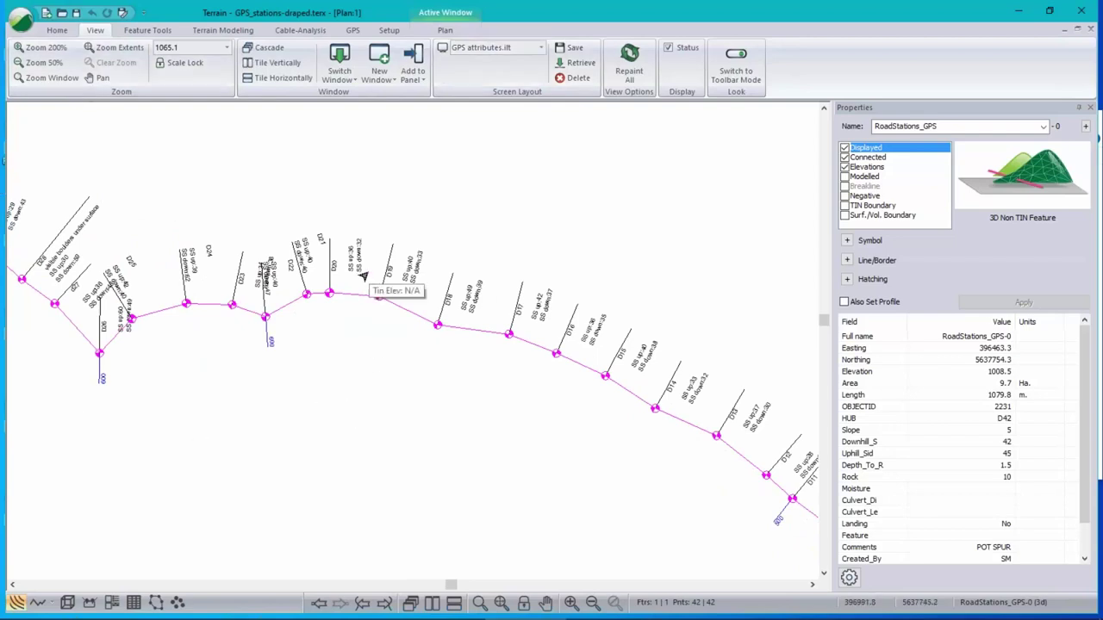
click(76, 13)
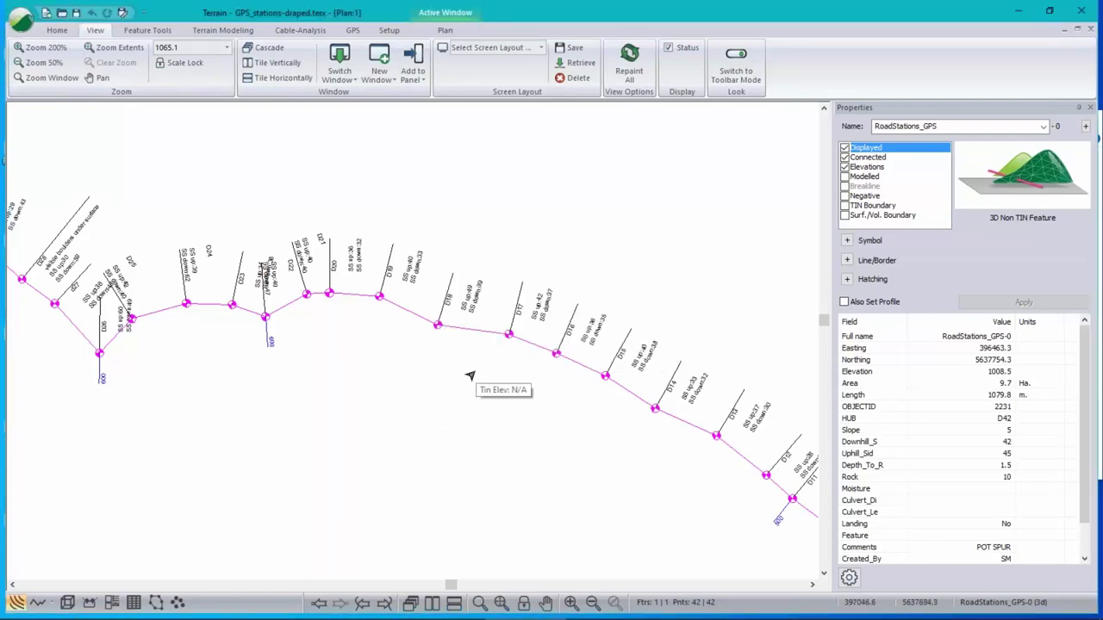
- Check station D22's culvert attribute, switch to Survey/Map, set D22's CRK value to 600 in GPS_stations-draped2.tr1, and save the traverse
click(264, 320)
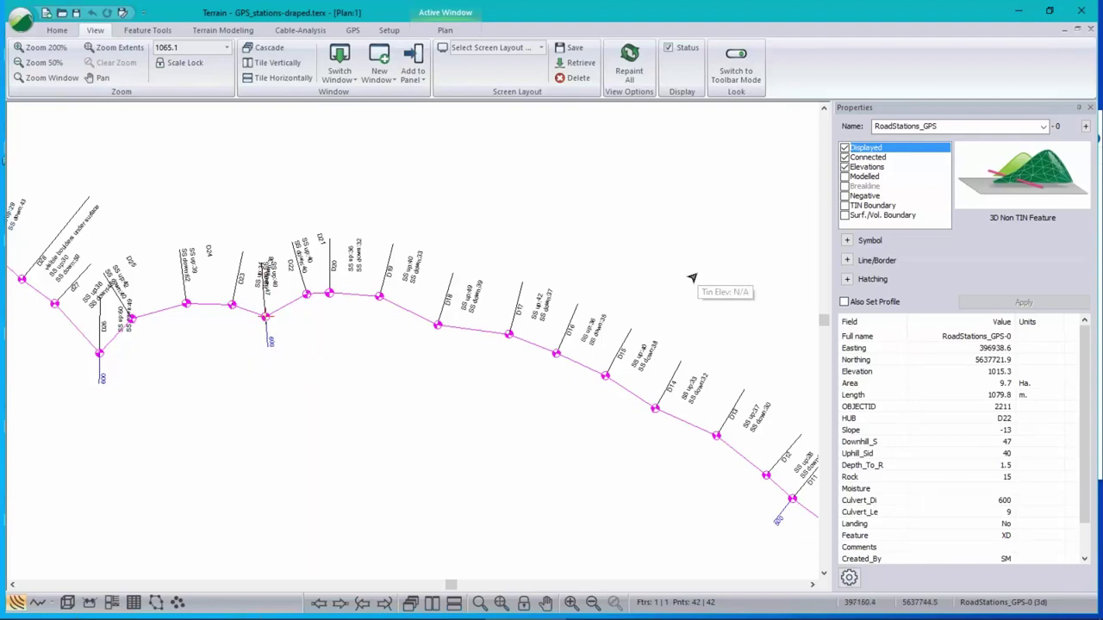
key(alt+Tab)
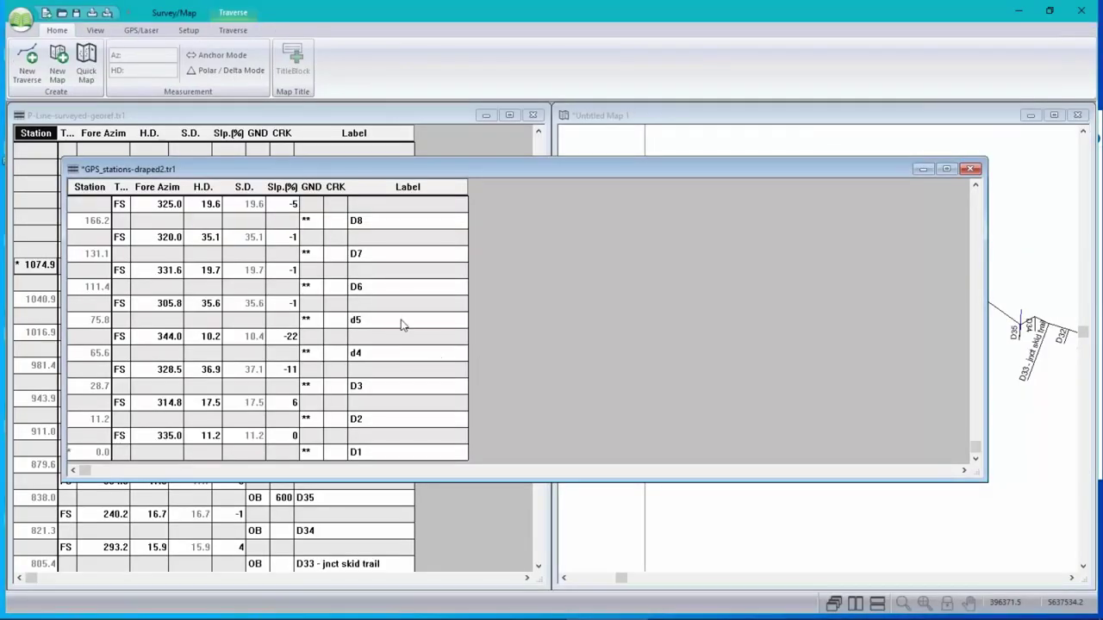
scroll(394, 323, up, 10)
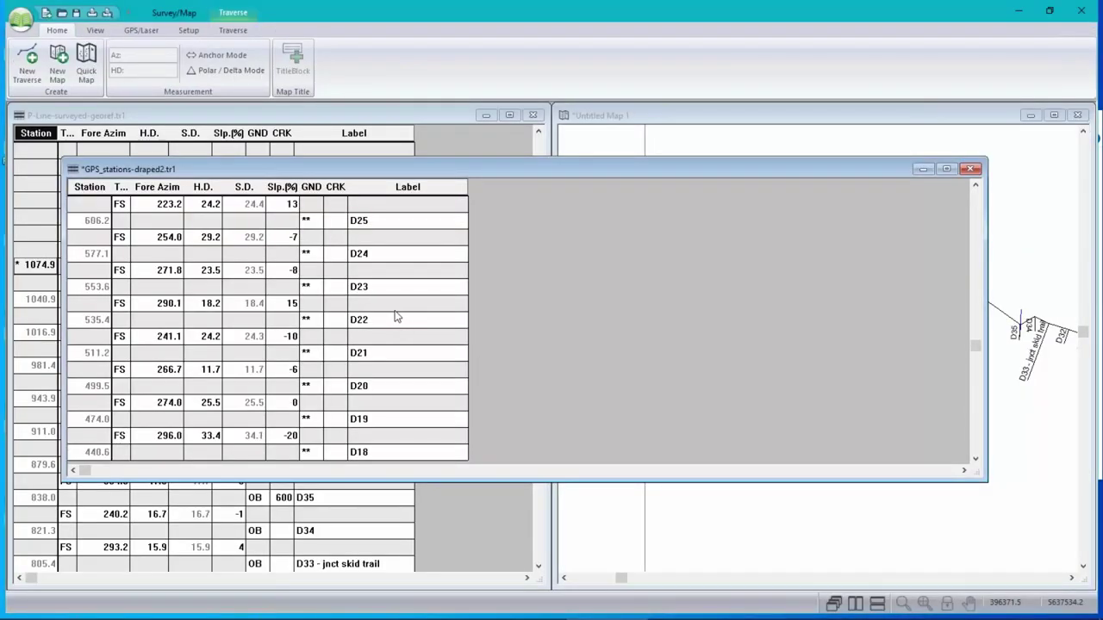
scroll(395, 317, up, 2)
click(328, 392)
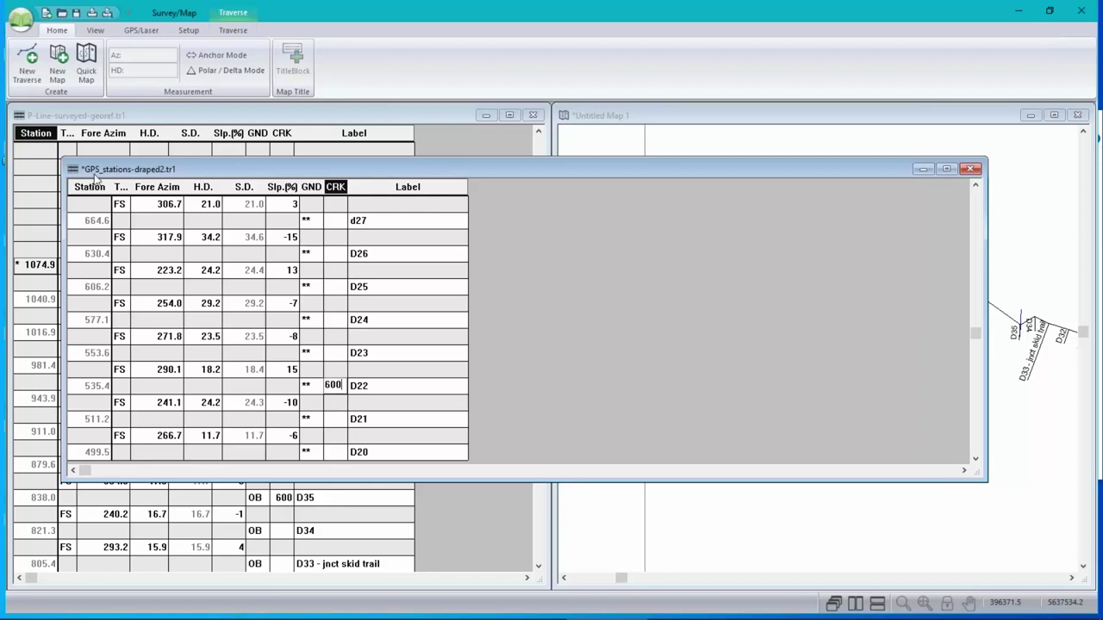
click(76, 12)
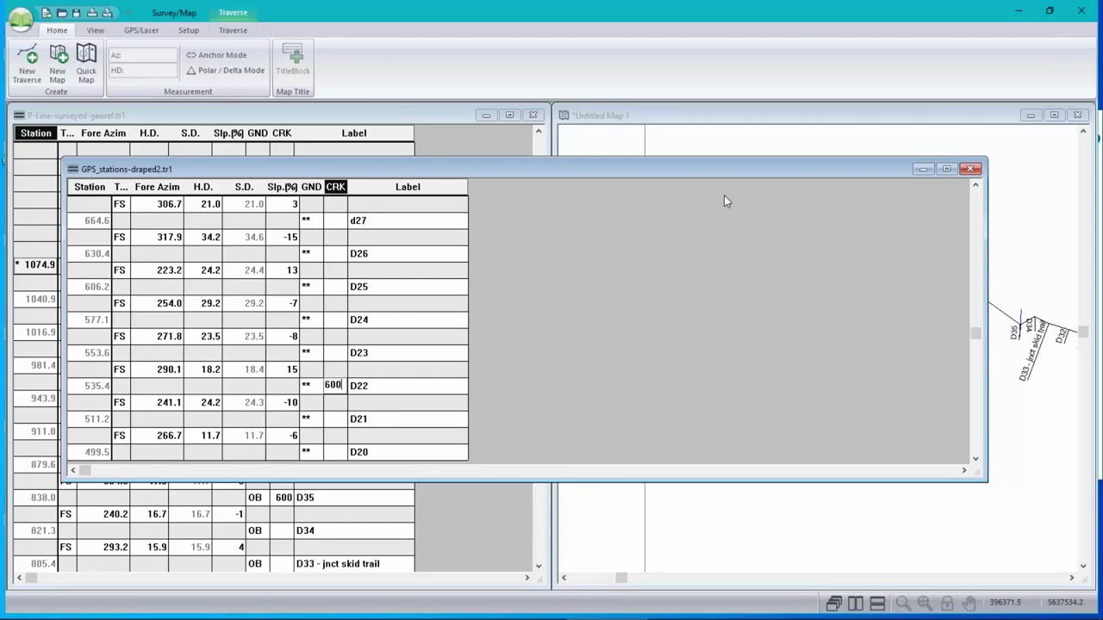
drag(468, 169, 524, 168)
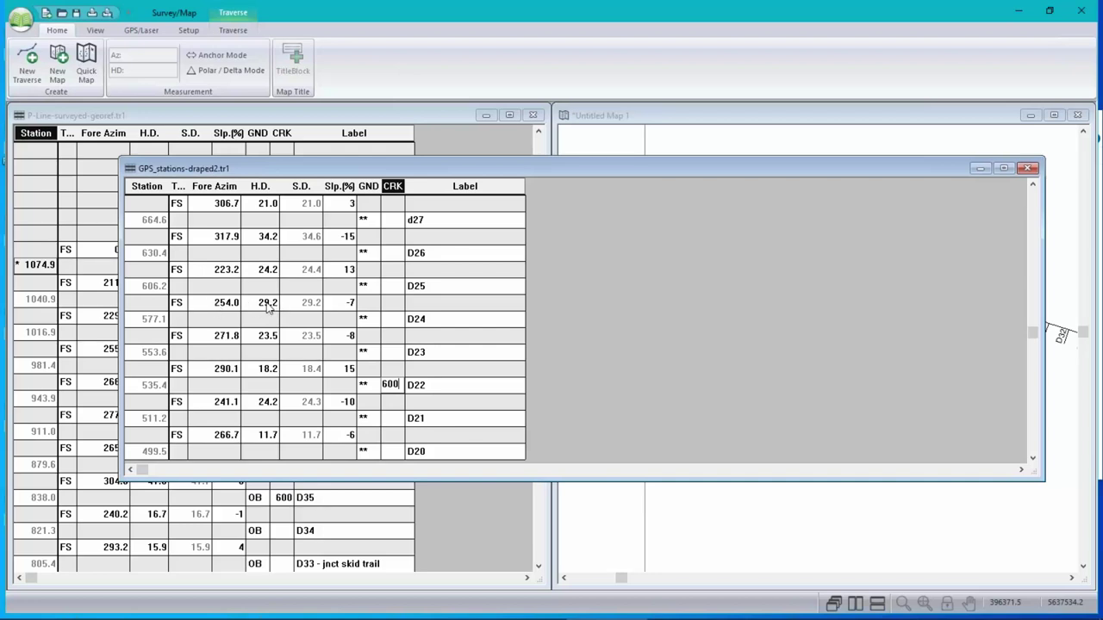
click(439, 286)
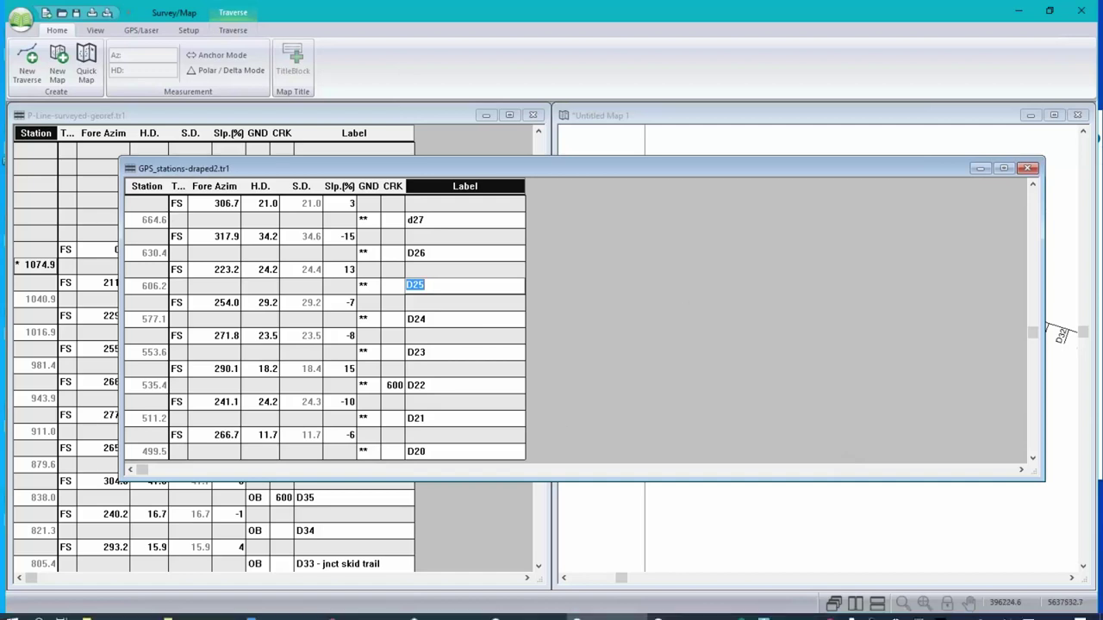
- Switch to the Location module and start a new design file in place of the open untitled one
mouse_move(652, 613)
click(689, 610)
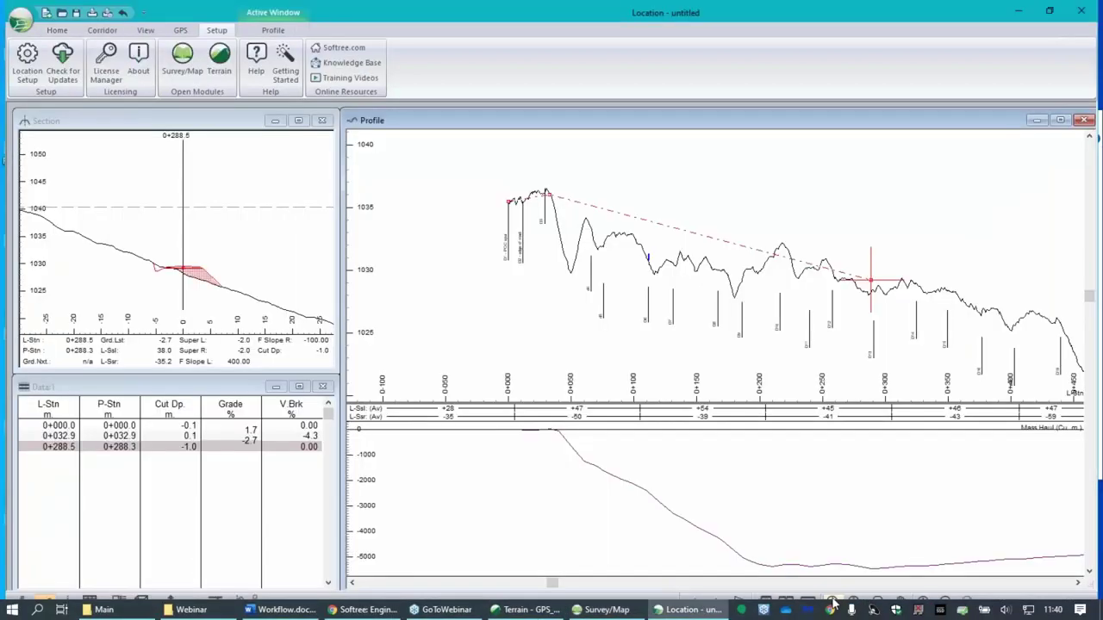
click(19, 18)
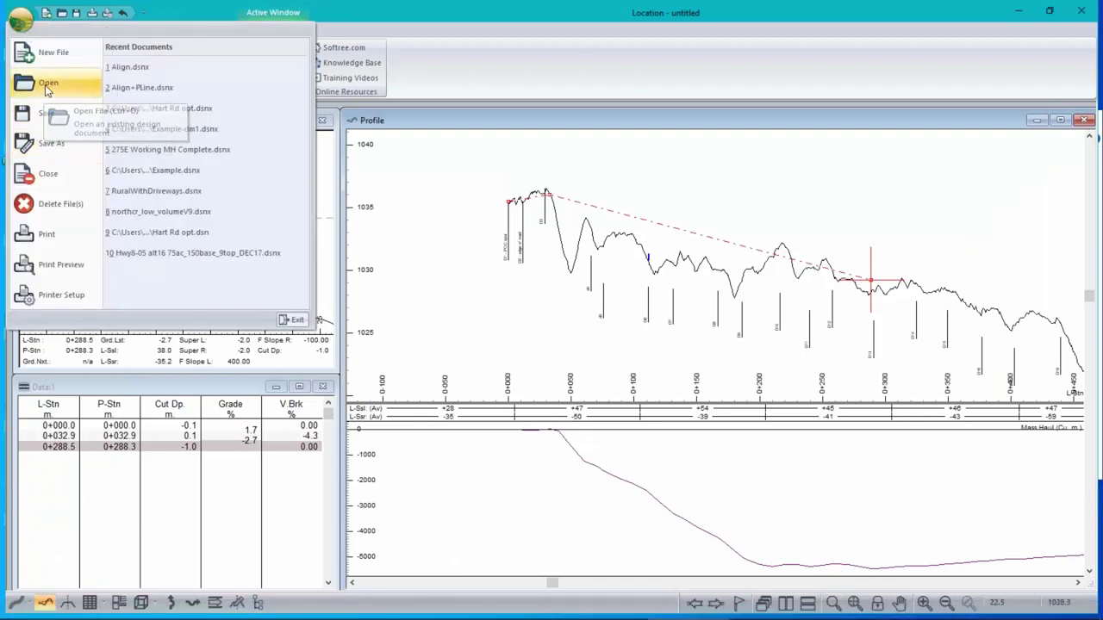
click(49, 55)
click(590, 345)
- Choose Topo.terx from the Webinar folder as the terrain for the new design
click(596, 266)
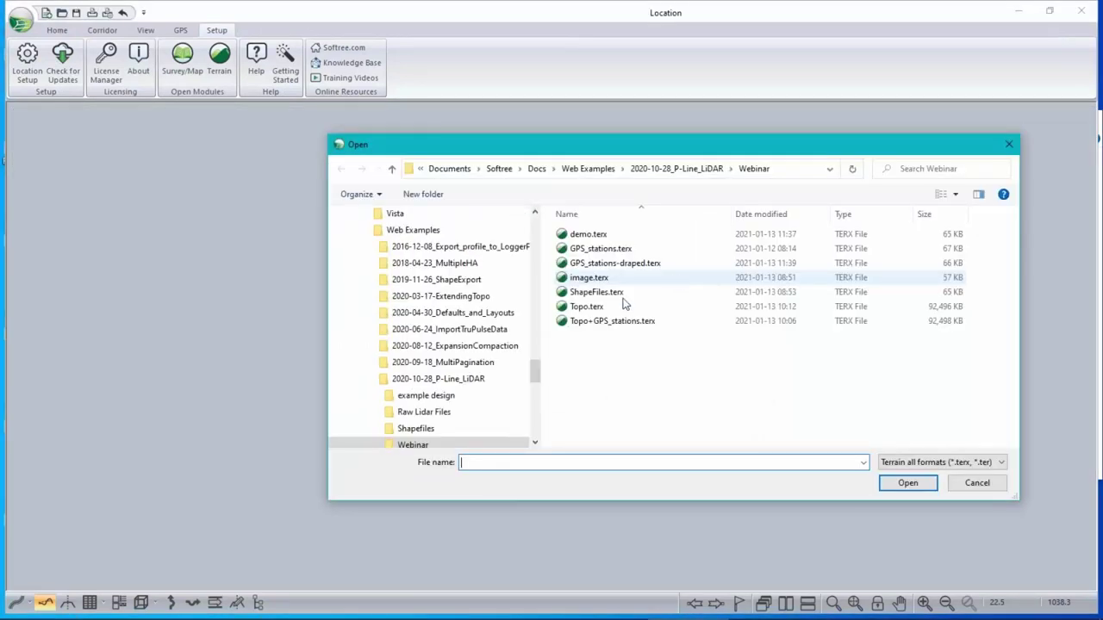
click(586, 306)
click(928, 485)
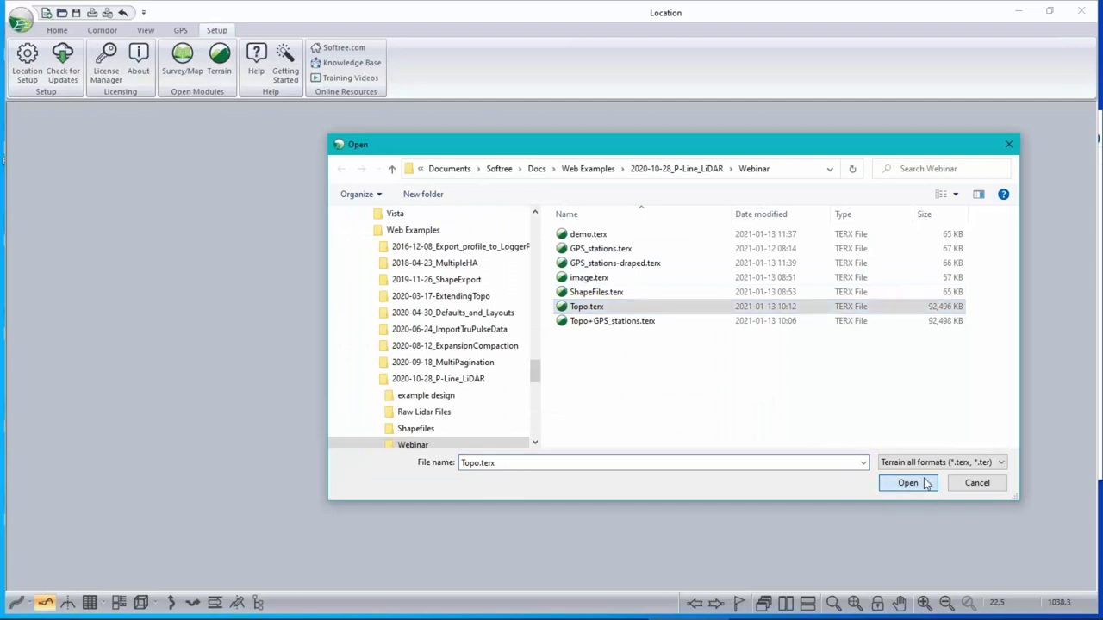
- Load the GPS_stations-draped2.tr1 traverse from the Webinar folder and create the new design from it
click(612, 301)
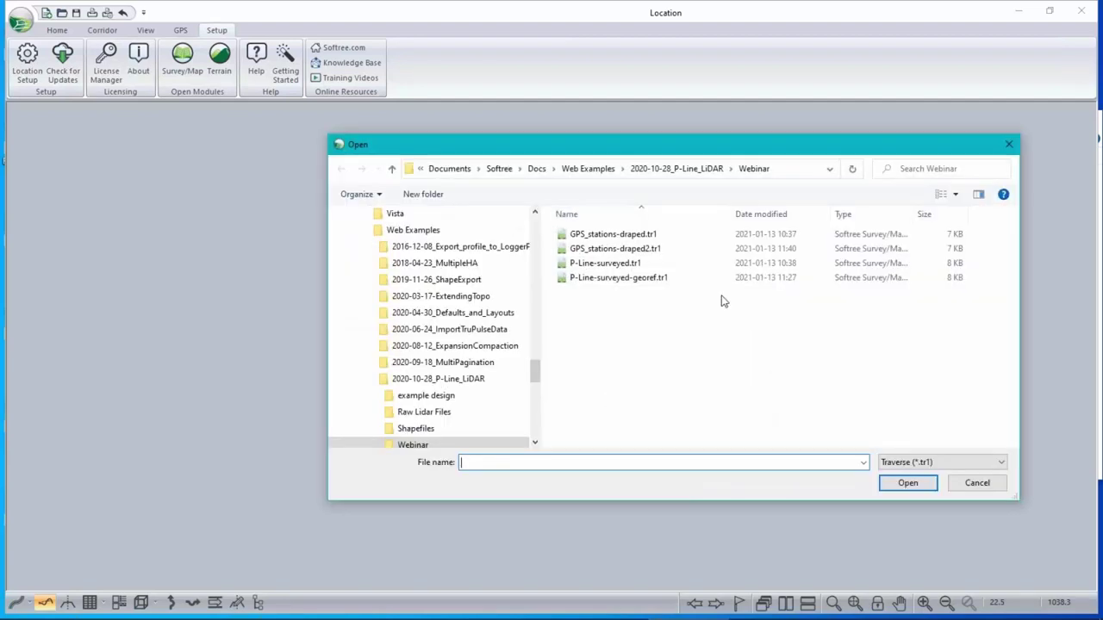
click(652, 250)
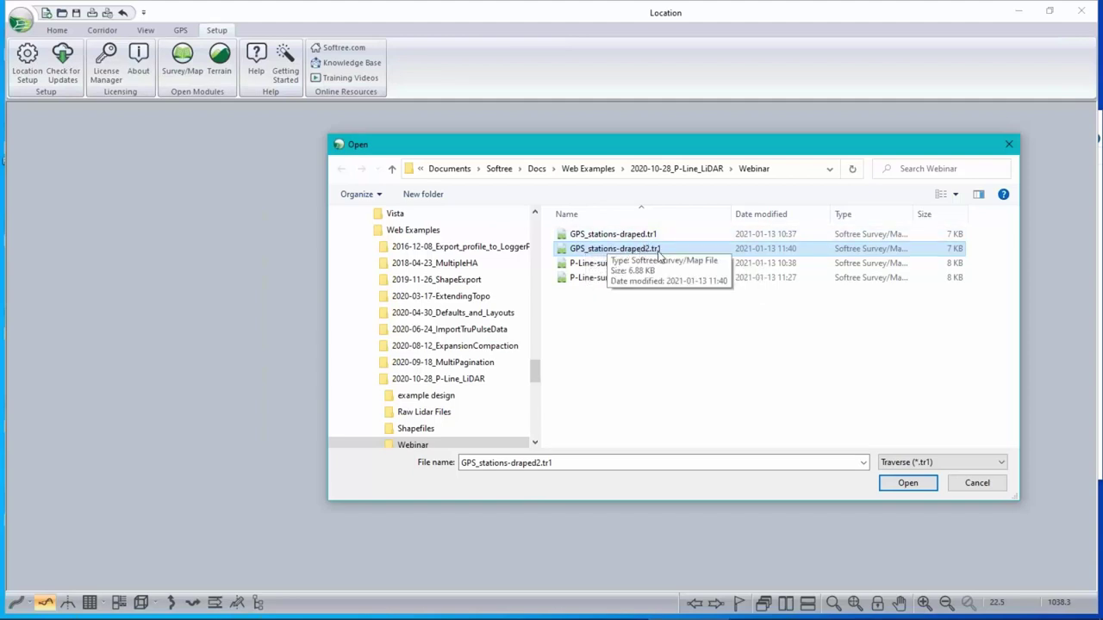
click(905, 484)
click(629, 401)
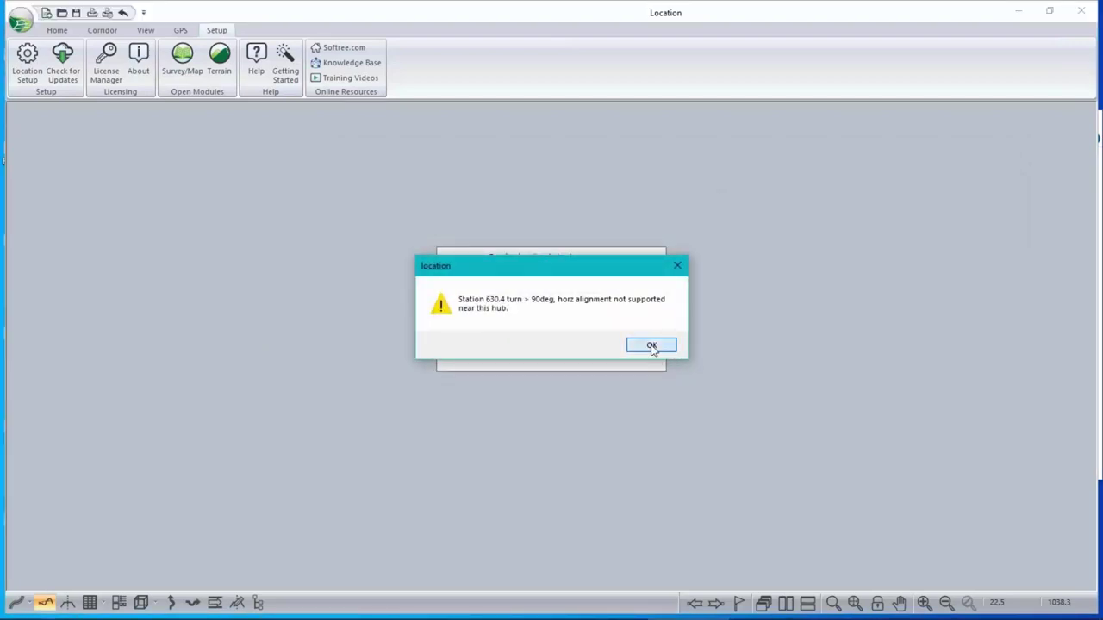
click(651, 347)
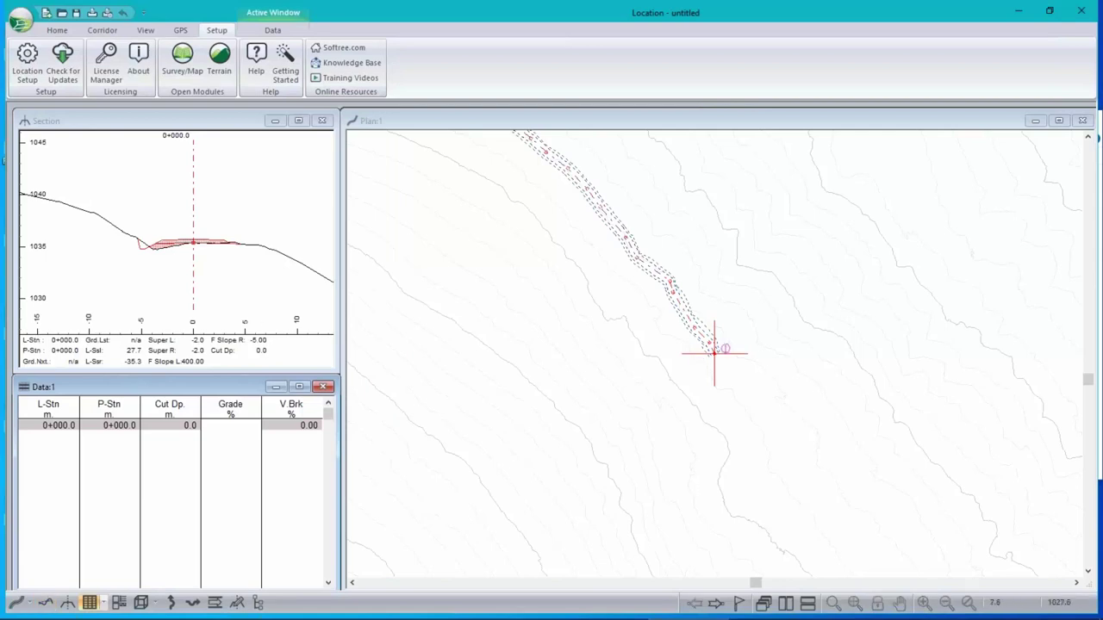
- Add GPS_stations-draped.terx to the plan window's background files and apply the plan options
scroll(652, 270, down, 2)
middle_drag(591, 247, 840, 406)
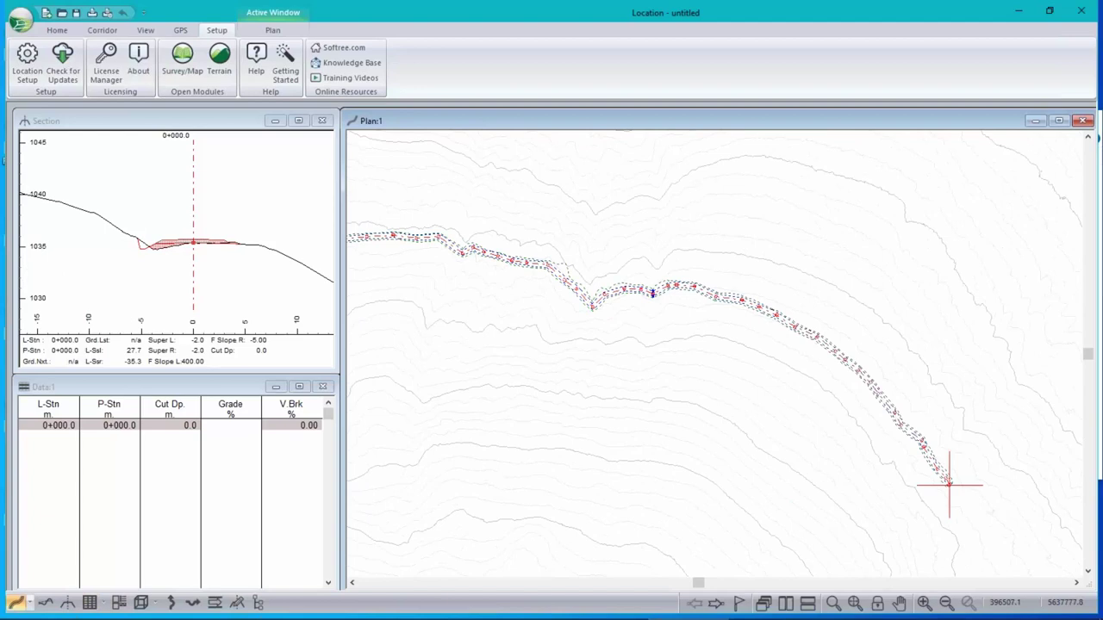
right_click(586, 361)
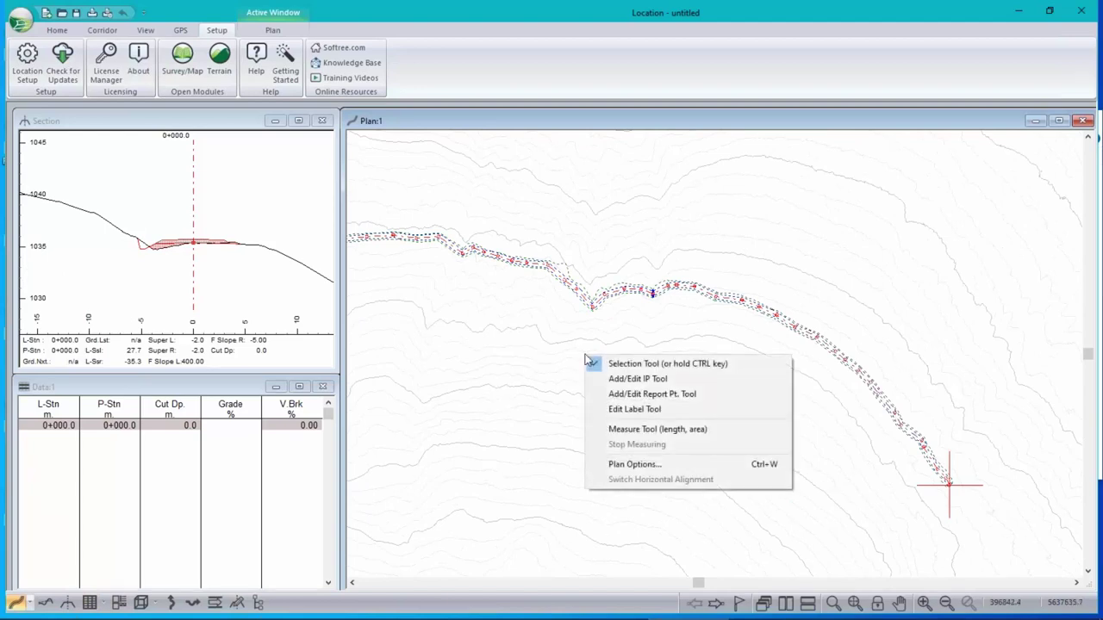
click(648, 471)
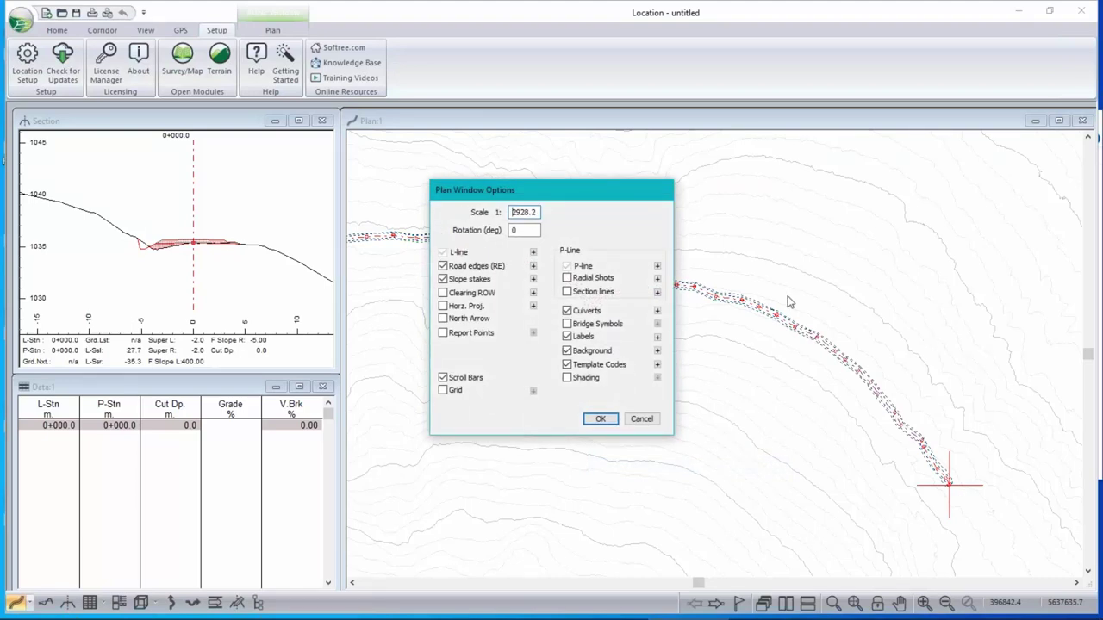
click(657, 352)
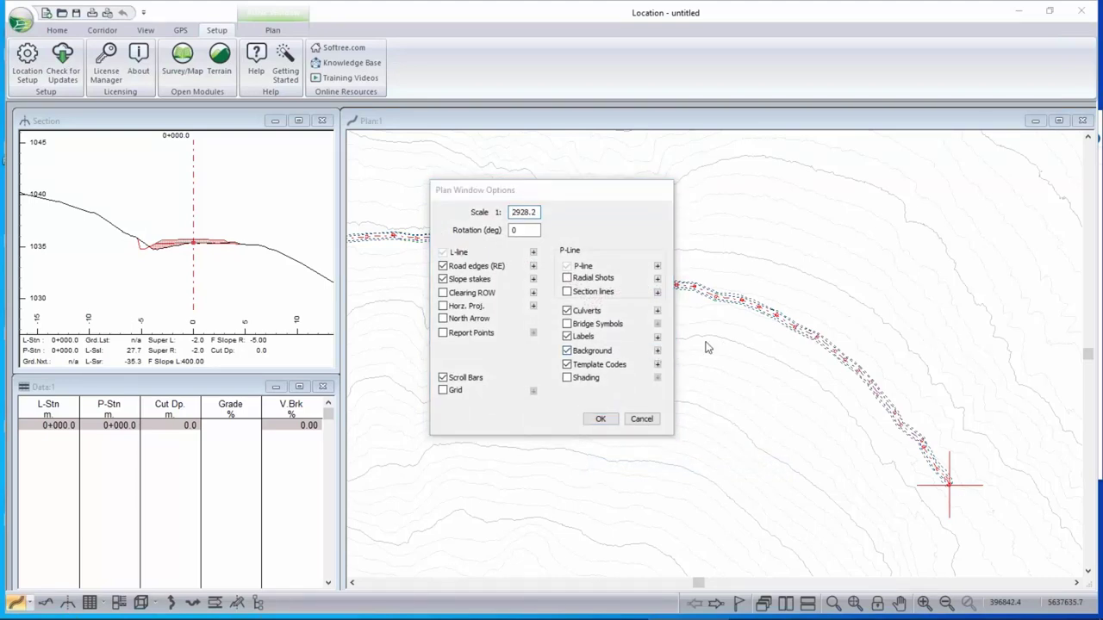
click(682, 251)
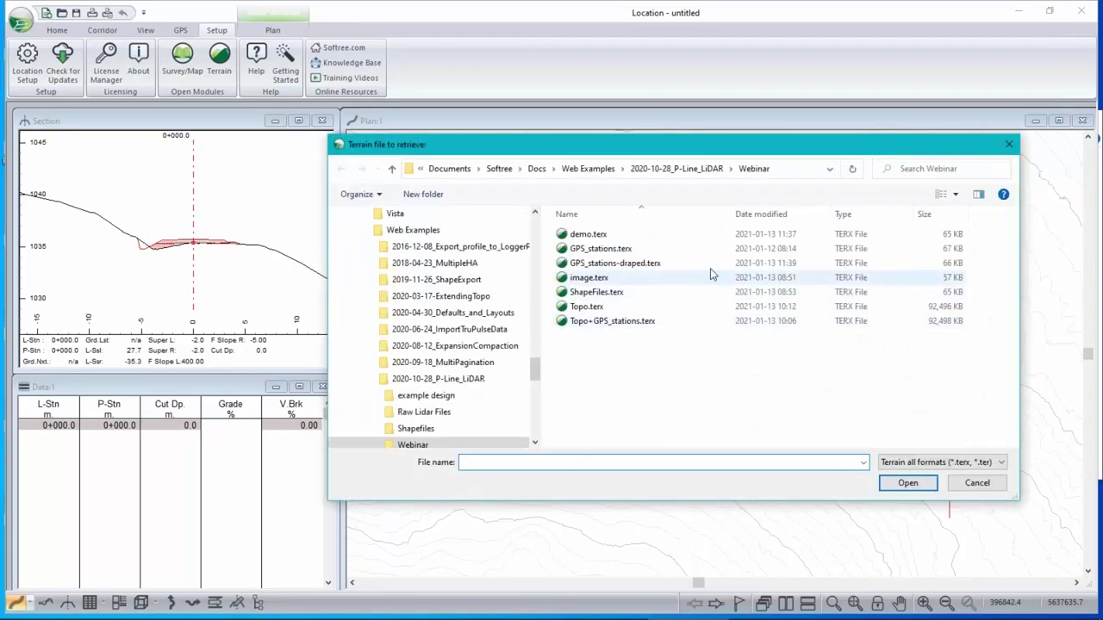
click(612, 248)
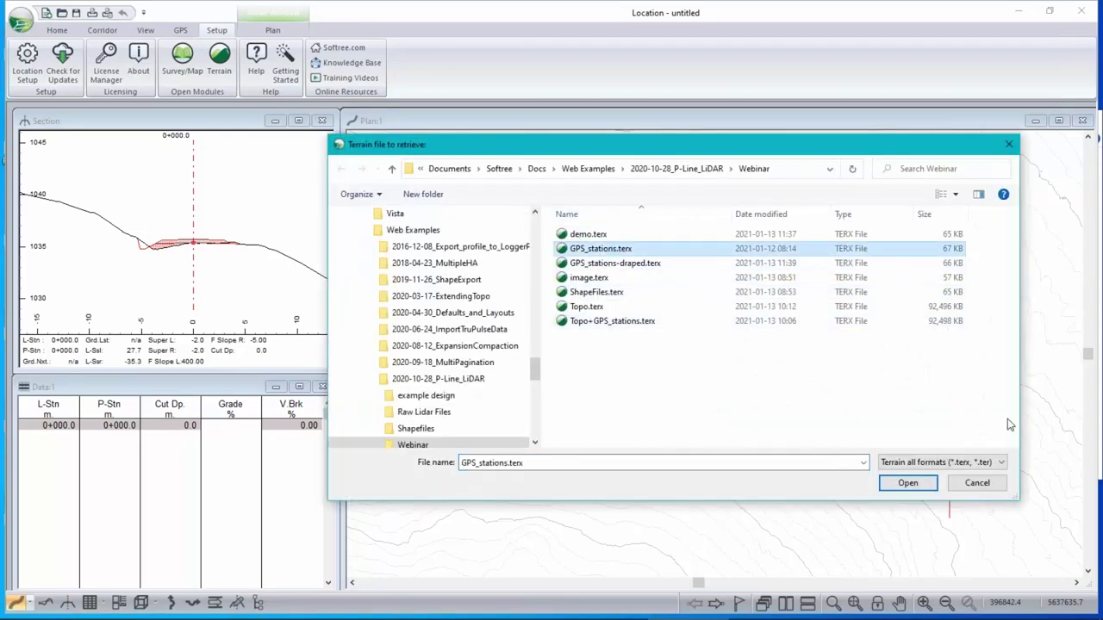
click(655, 263)
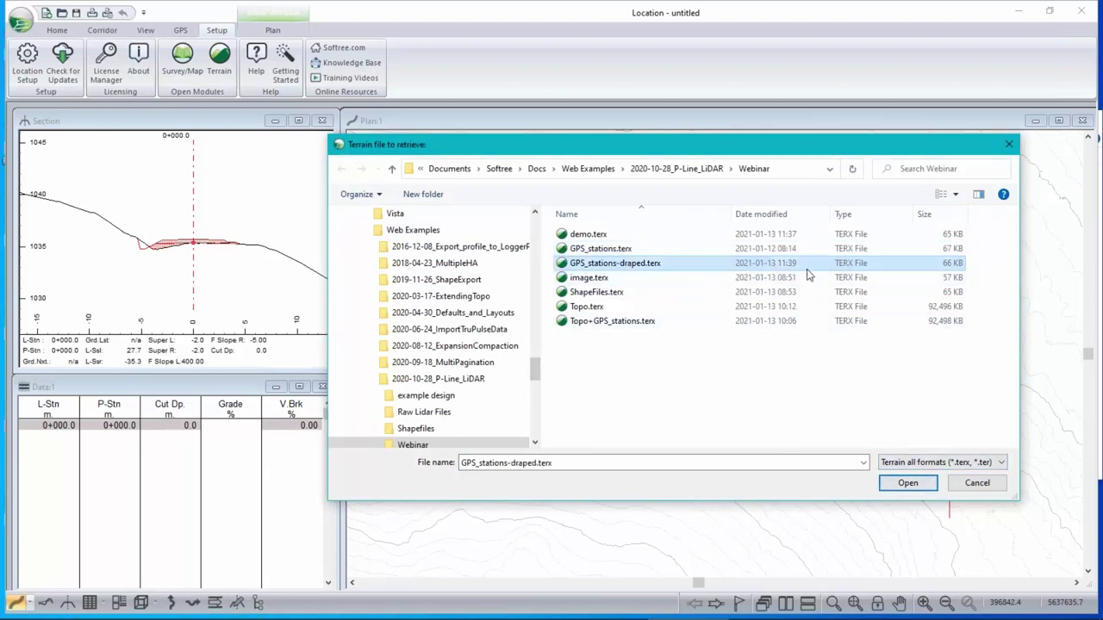
click(908, 482)
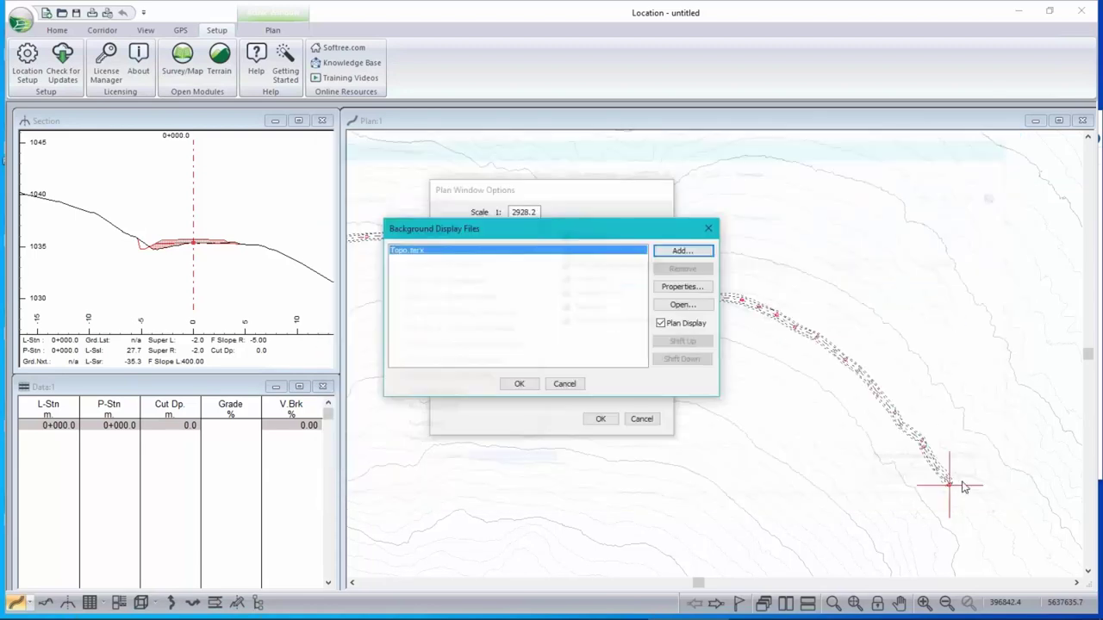
click(518, 385)
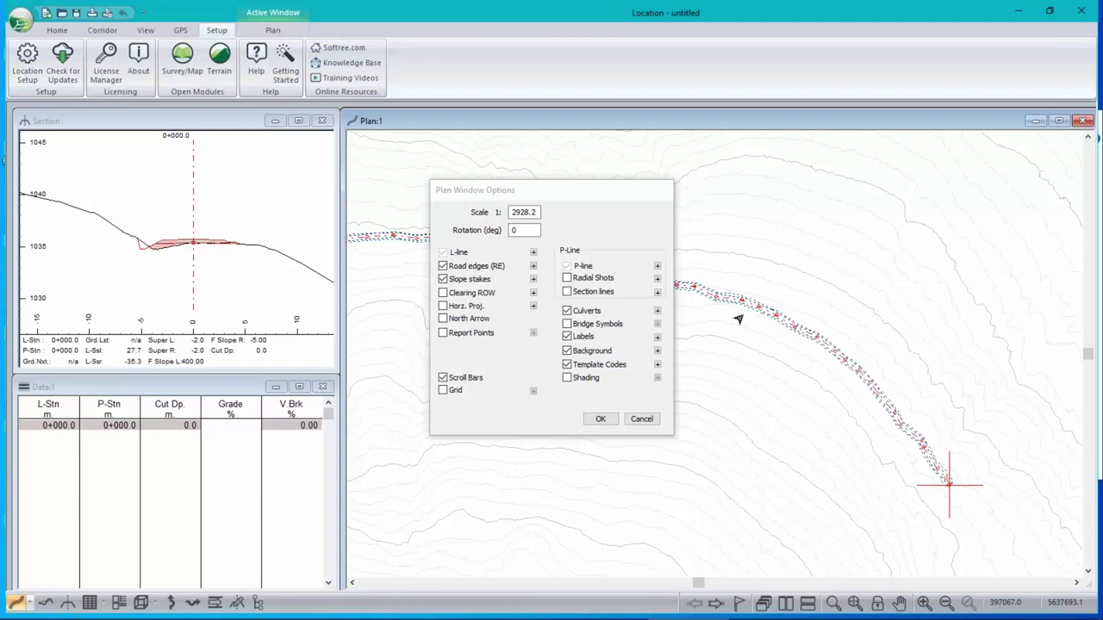
click(600, 419)
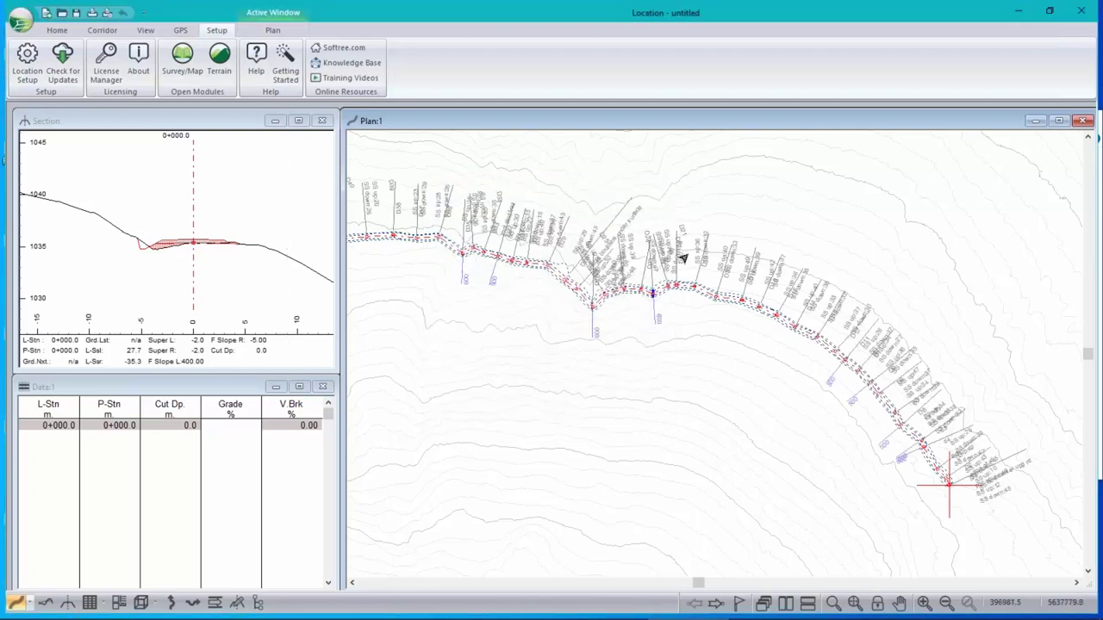
- Make station D15 current, lock the plan's display scale, and compare its SS up and SS down labels with the section's side slopes
scroll(784, 295, up, 2)
scroll(784, 295, up, 3)
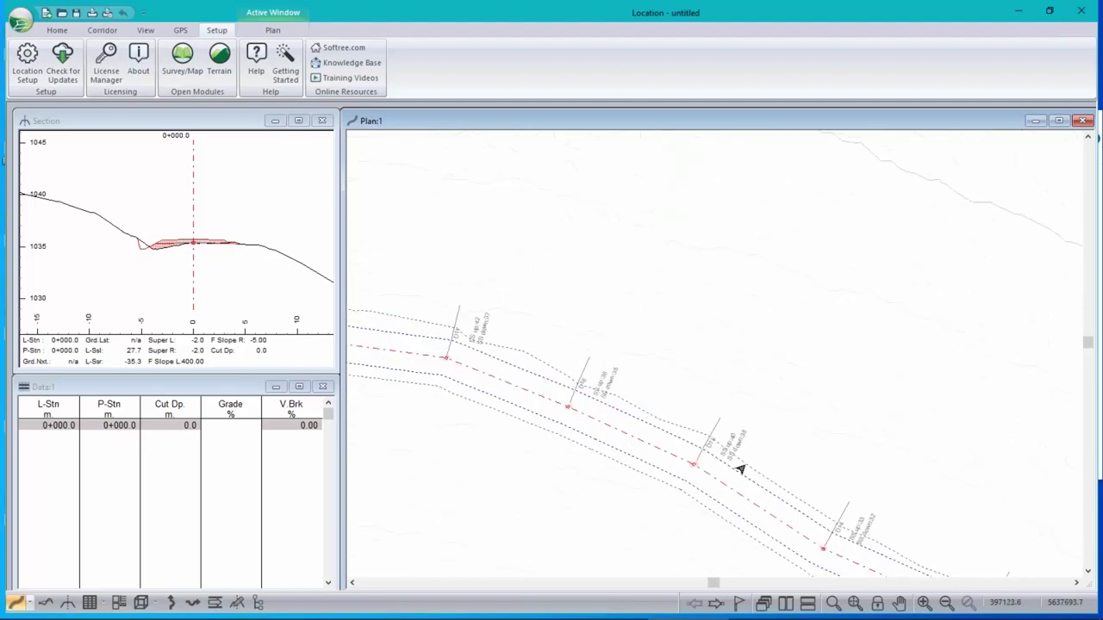
middle_drag(728, 438, 738, 345)
mouse_move(874, 374)
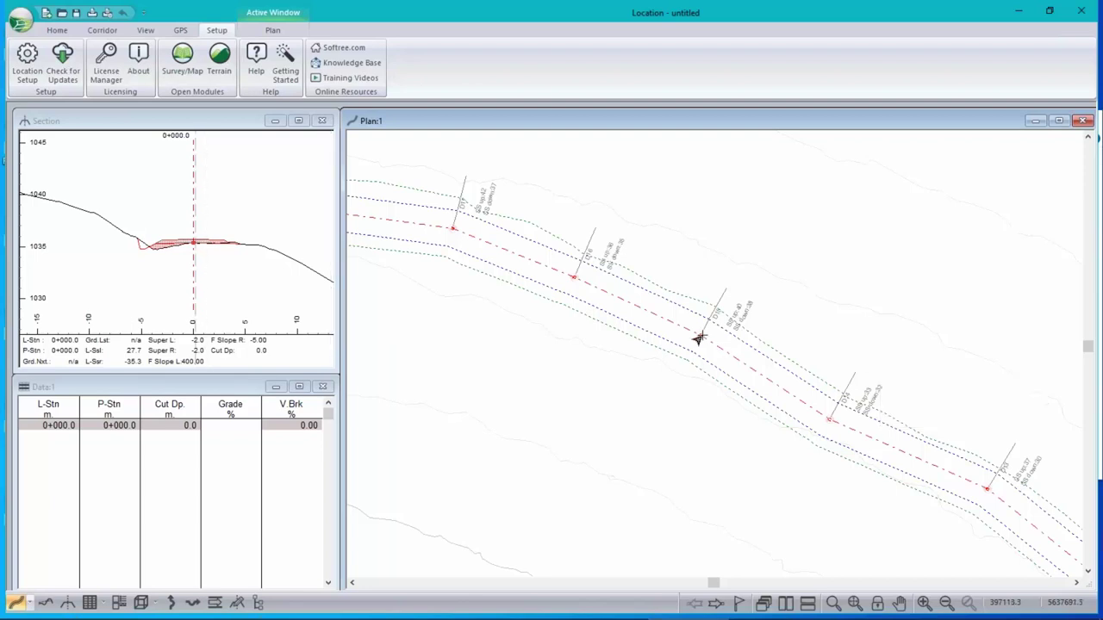
click(699, 334)
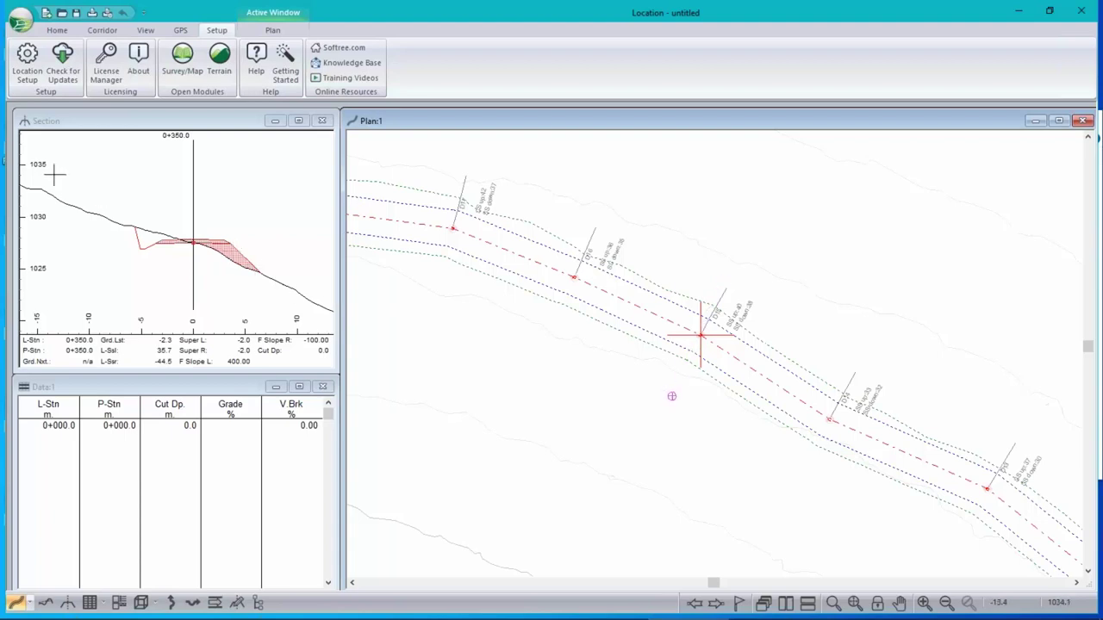
scroll(739, 324, up, 1)
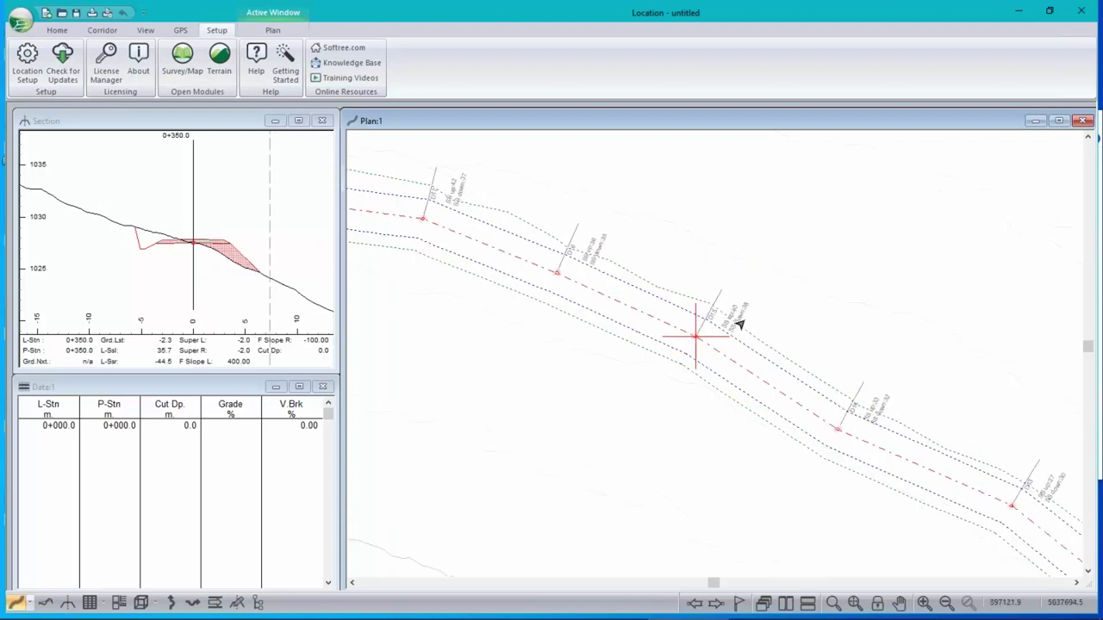
click(877, 605)
scroll(723, 331, up, 2)
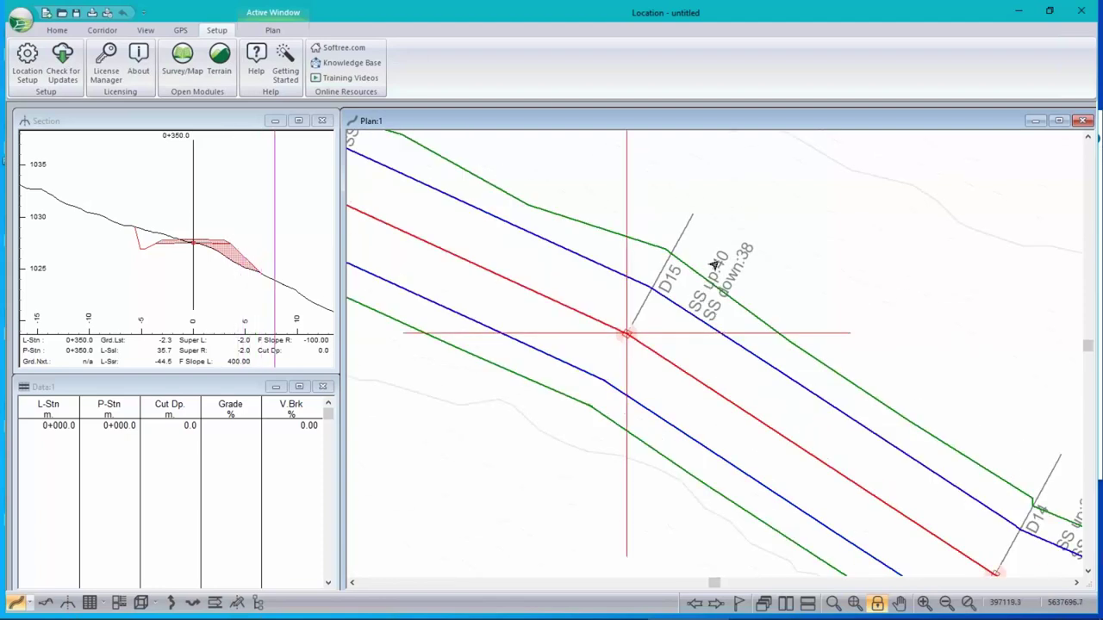
mouse_move(714, 263)
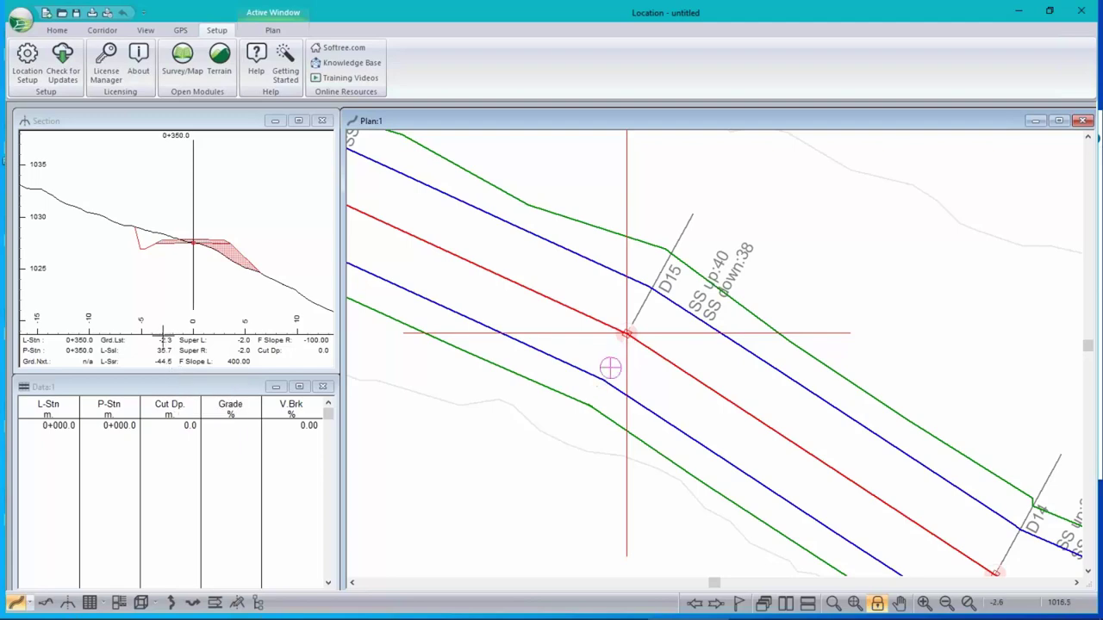
key(Escape)
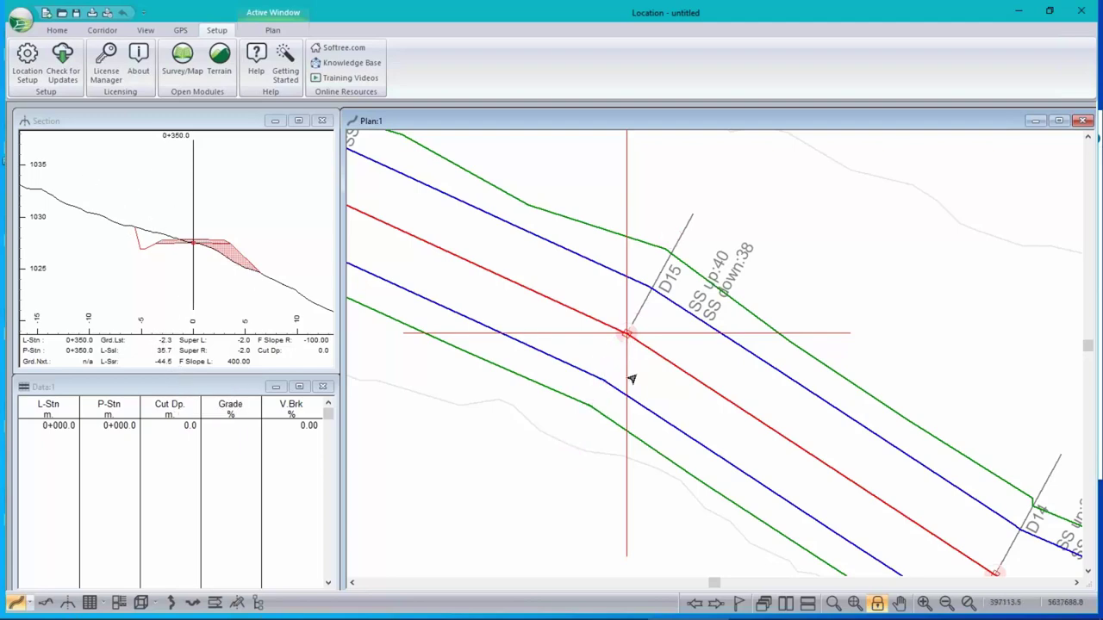
- Examine the station and culvert labels along the road line southeast of D15
scroll(761, 343, down, 2)
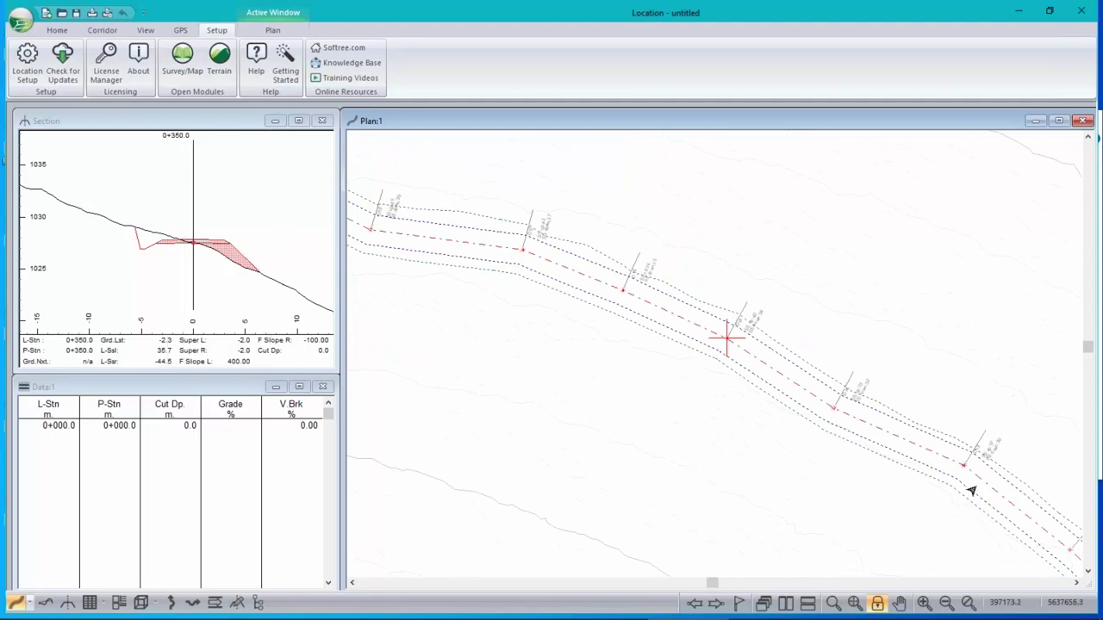
middle_drag(764, 350, 522, 211)
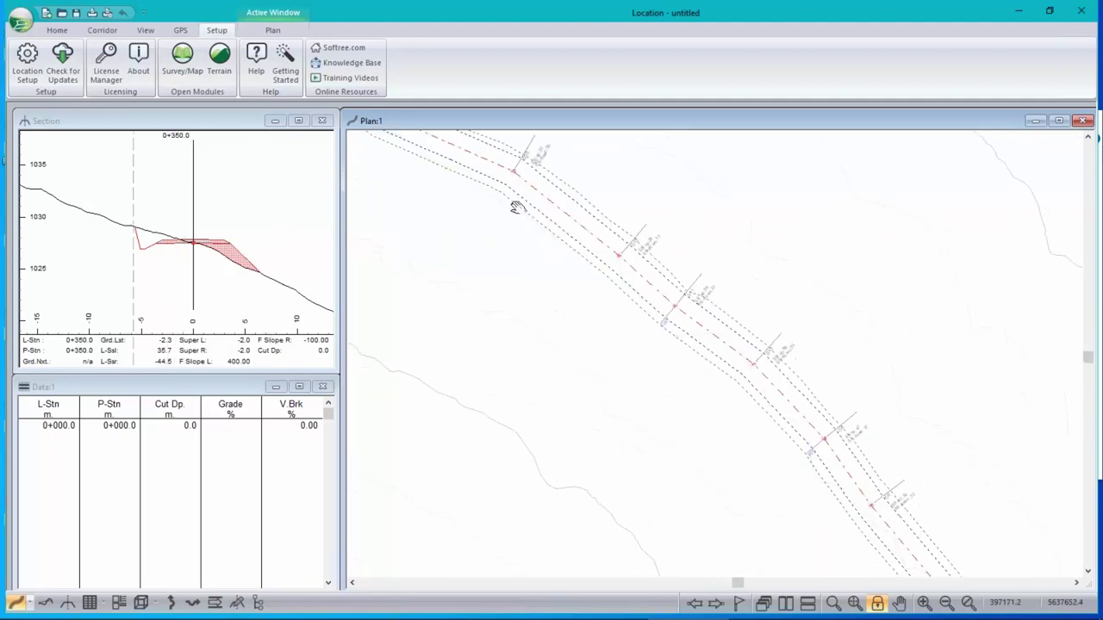
mouse_move(814, 451)
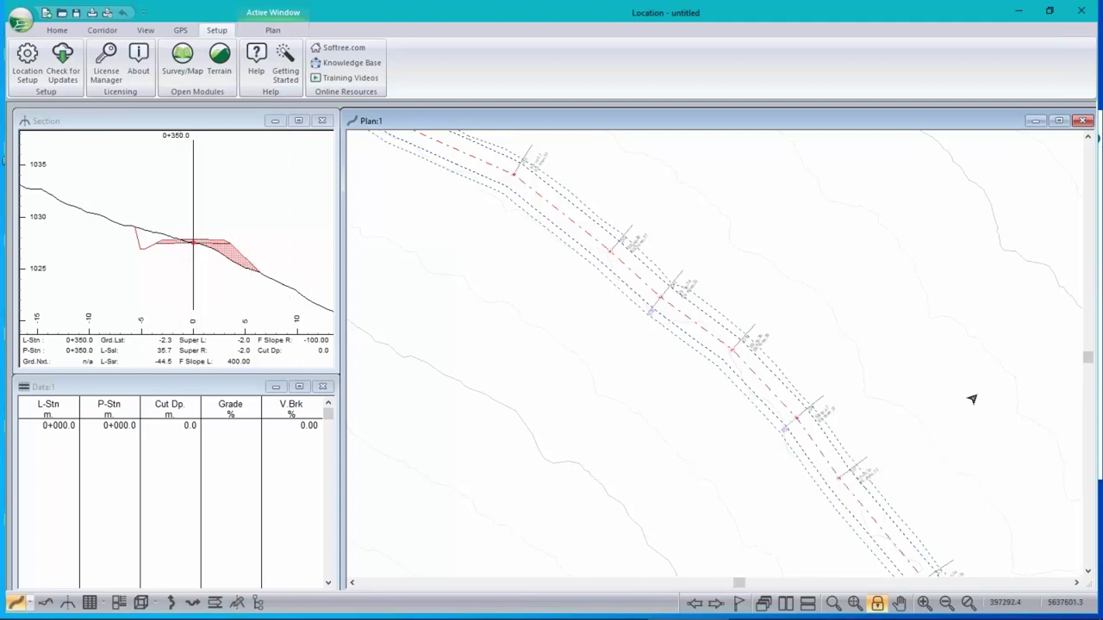
mouse_move(985, 385)
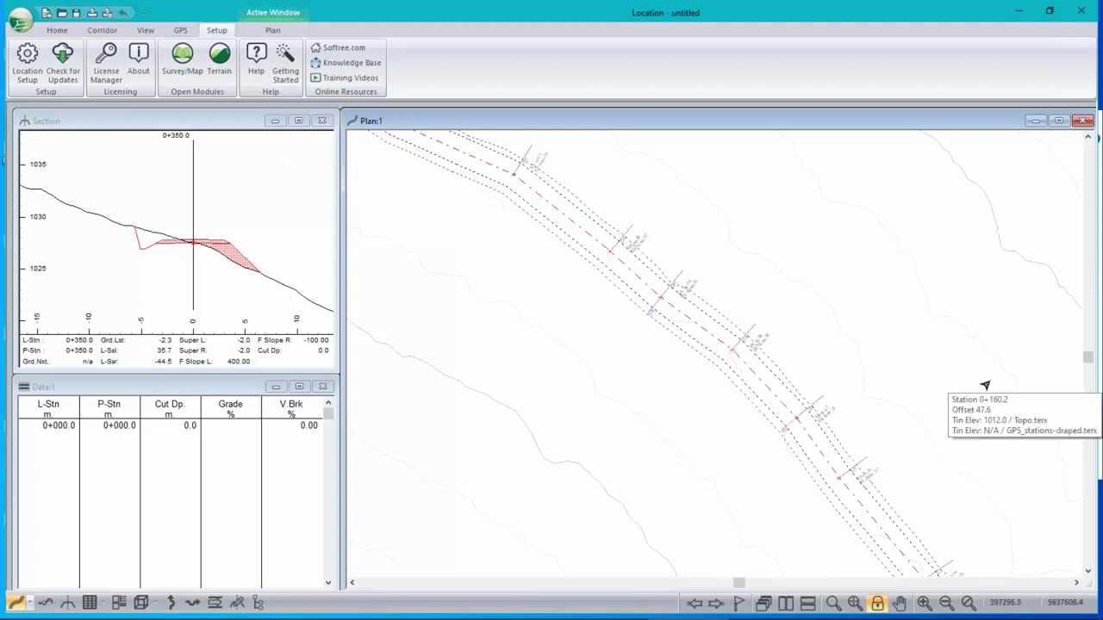
scroll(807, 356, down, 2)
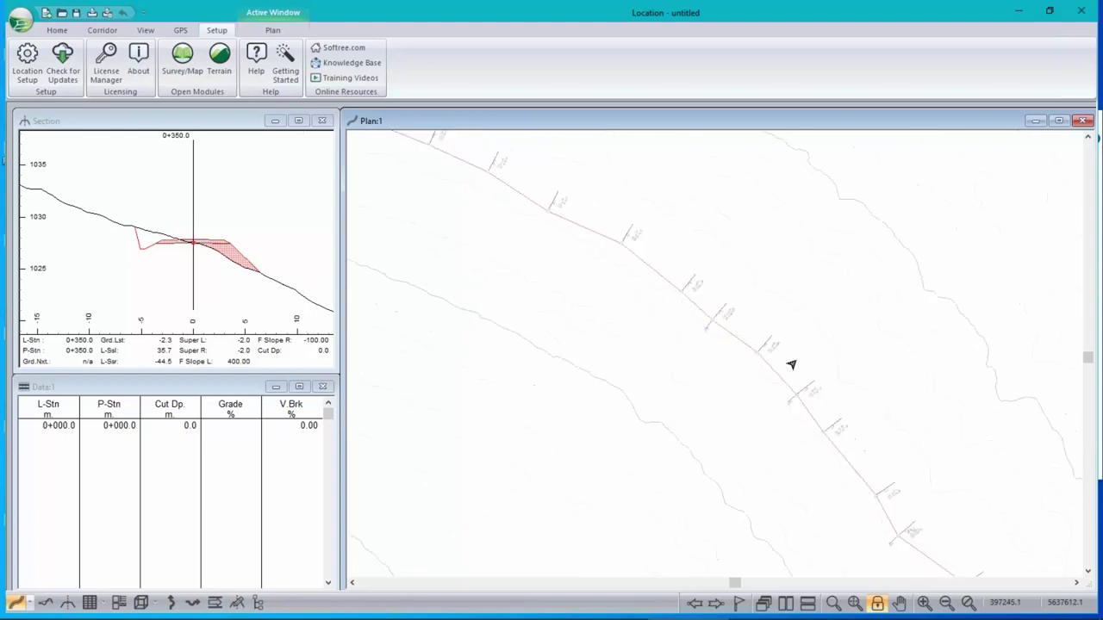
mouse_move(882, 328)
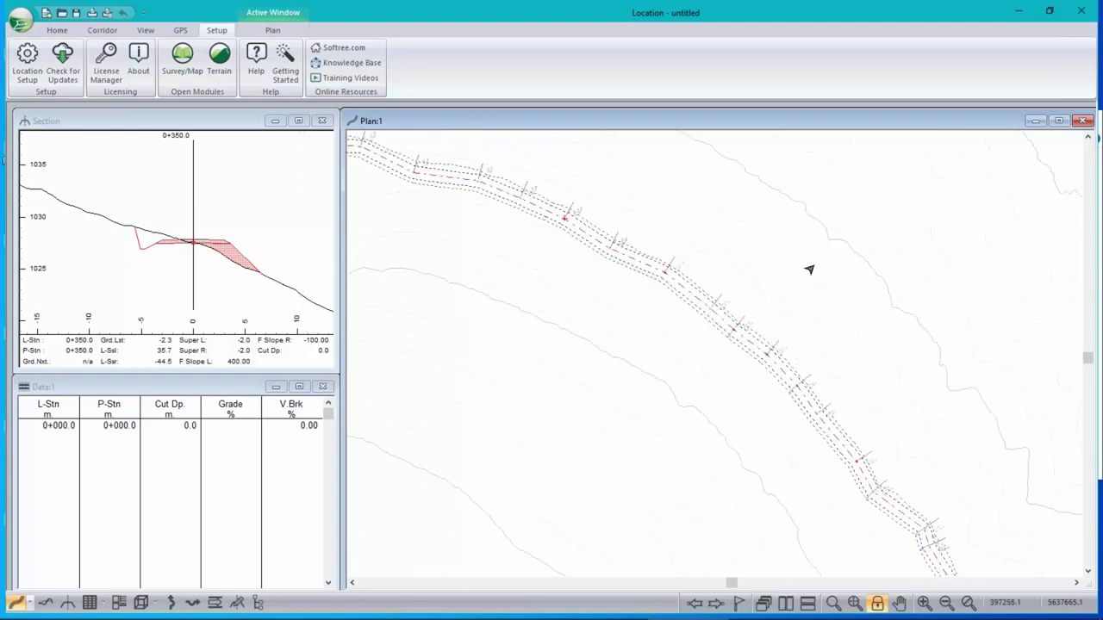
- Open the Align+PLine.dsnx design from the Webinar folder without saving the untitled design
click(11, 17)
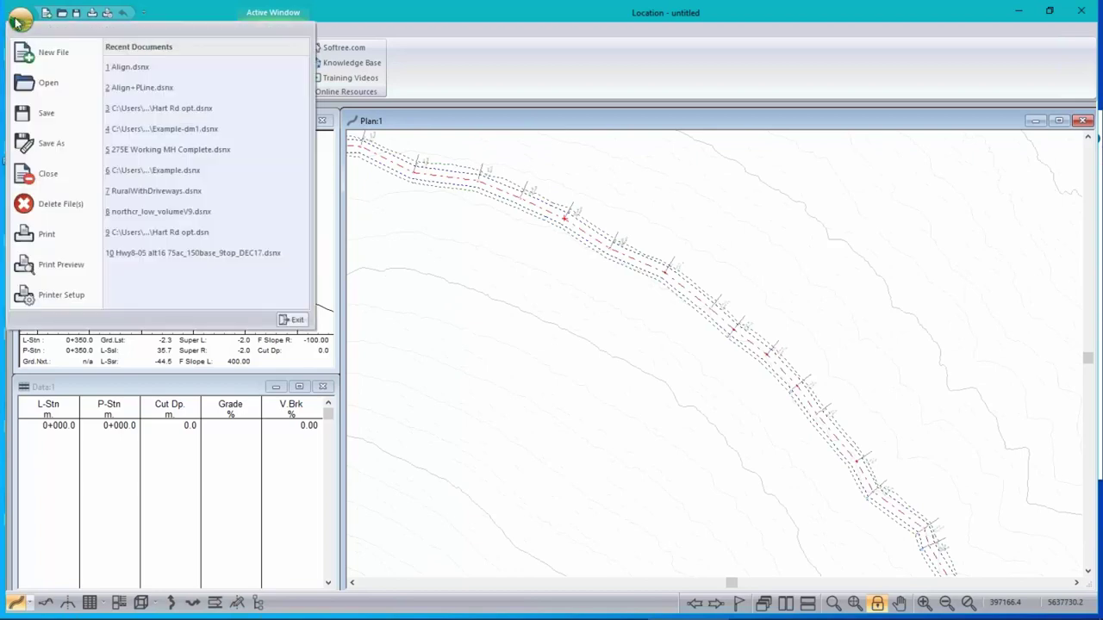
click(40, 83)
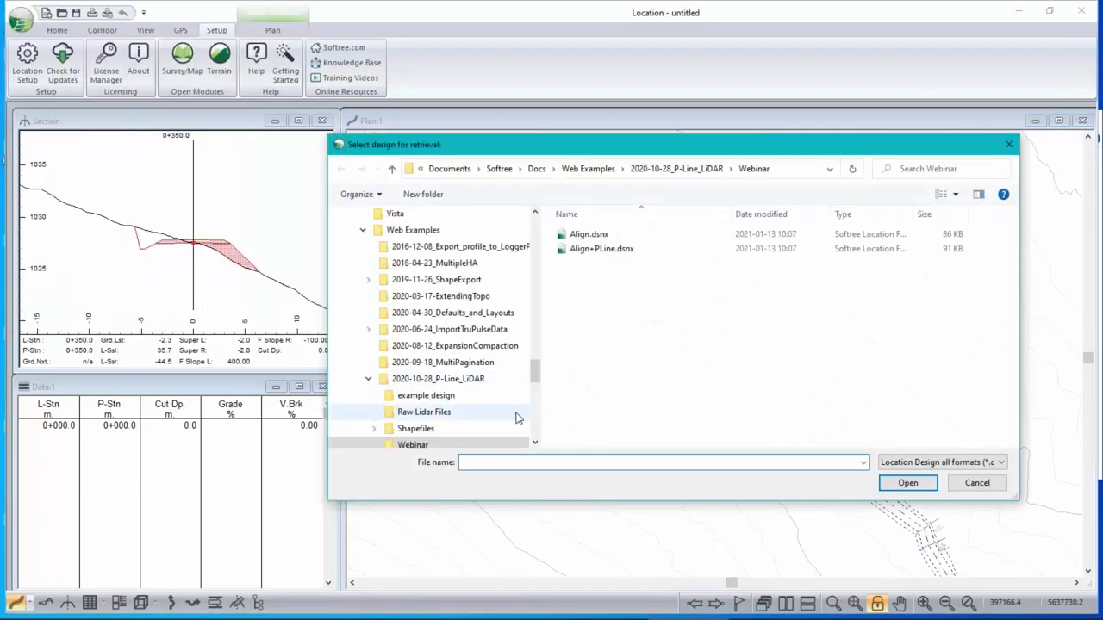
click(601, 248)
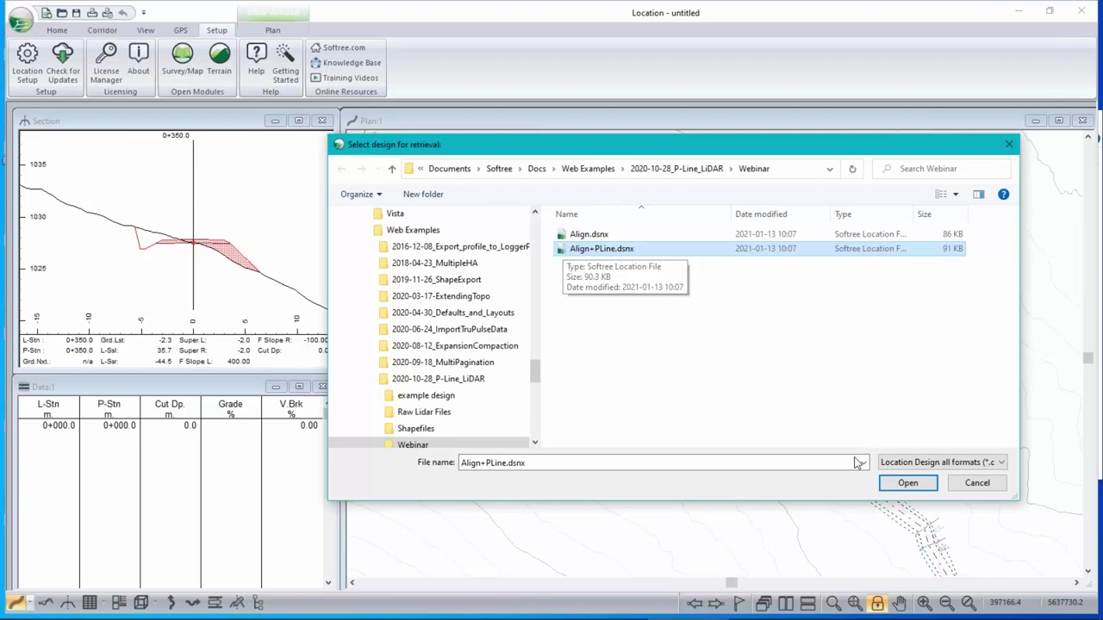
click(915, 486)
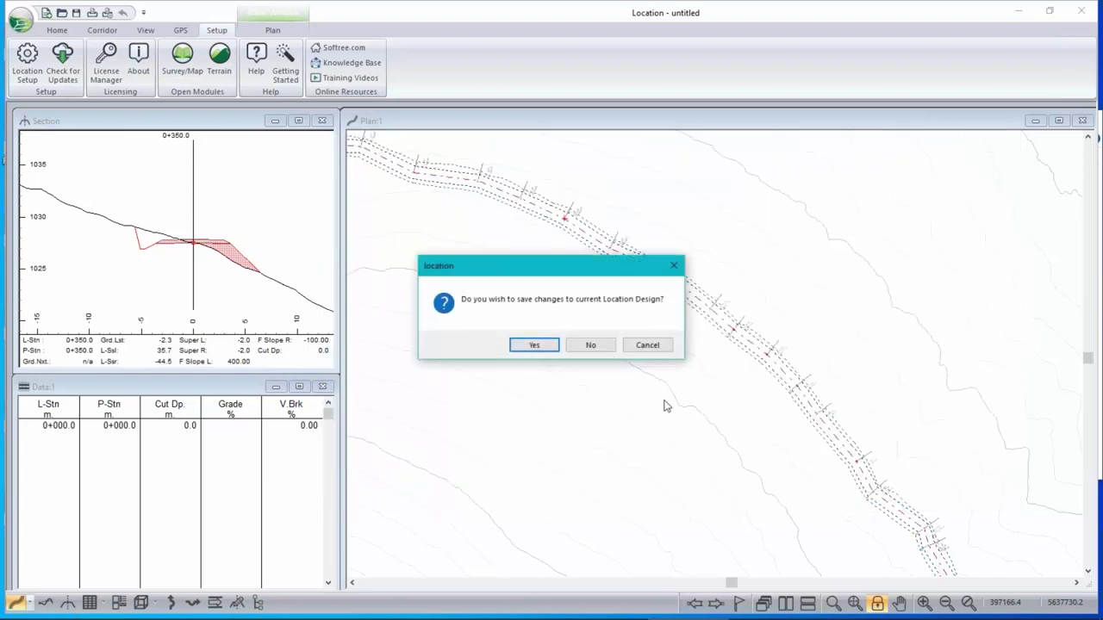
click(590, 345)
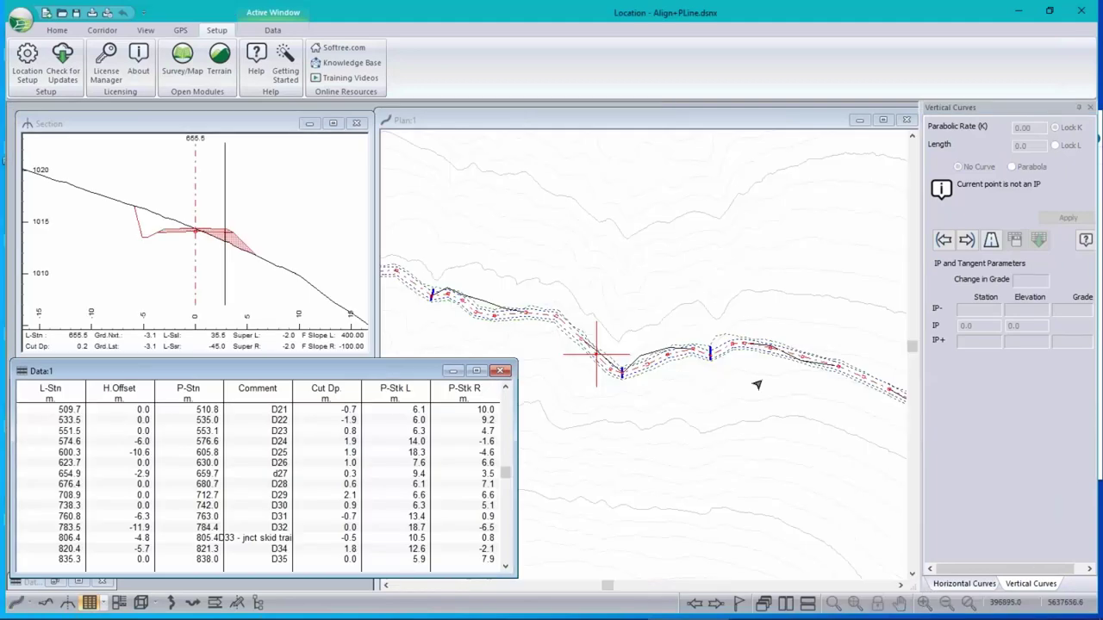
- Examine where the alignment departs from the P-line and make station D32 current to check its offset
mouse_move(787, 333)
mouse_move(851, 355)
scroll(596, 353, up, 2)
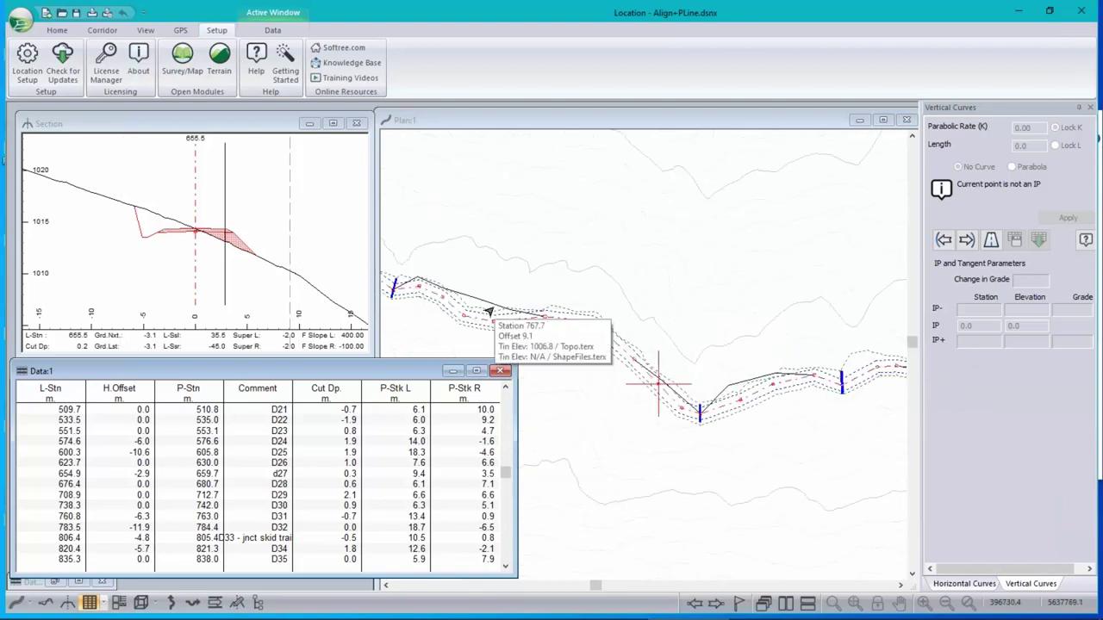
mouse_move(476, 304)
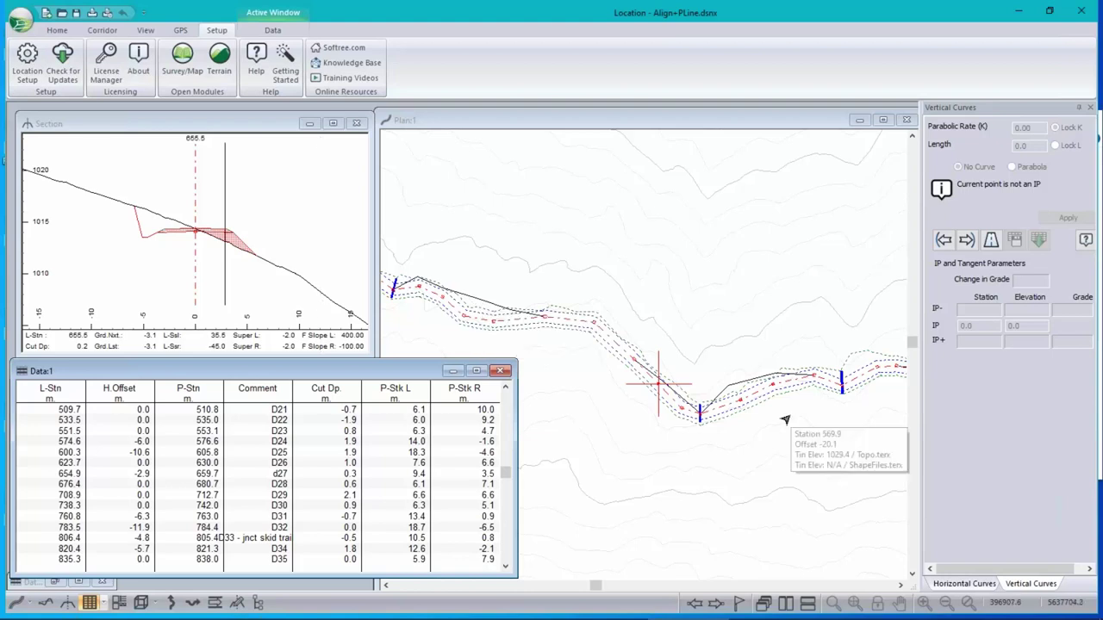
click(469, 323)
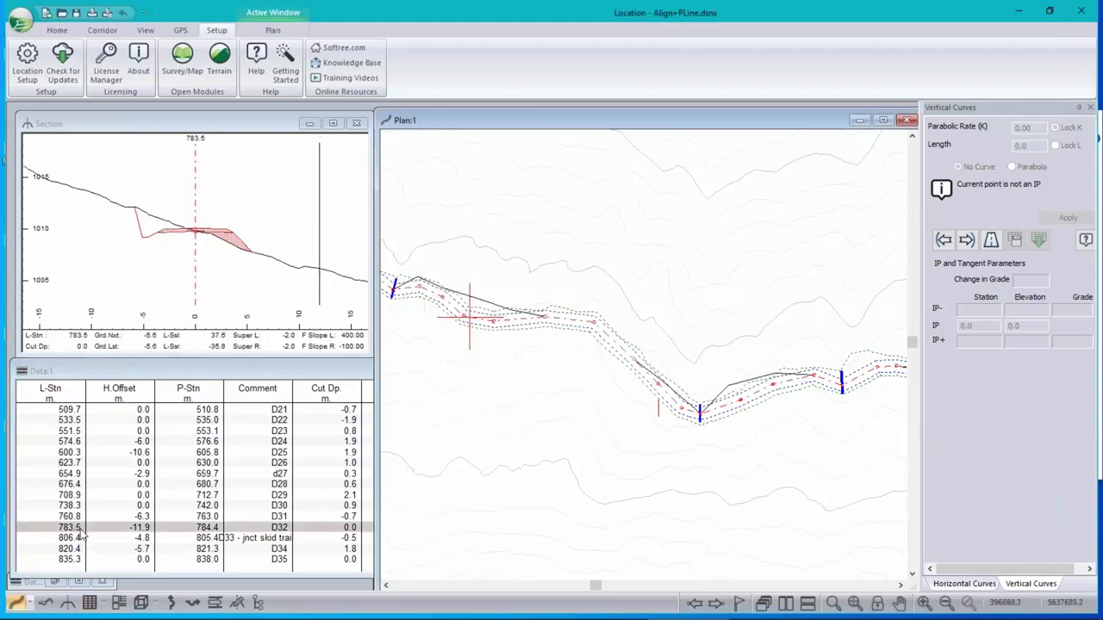
- Compare station D32's horizontal offset and slope stake distances in the data table with its cross section
click(314, 370)
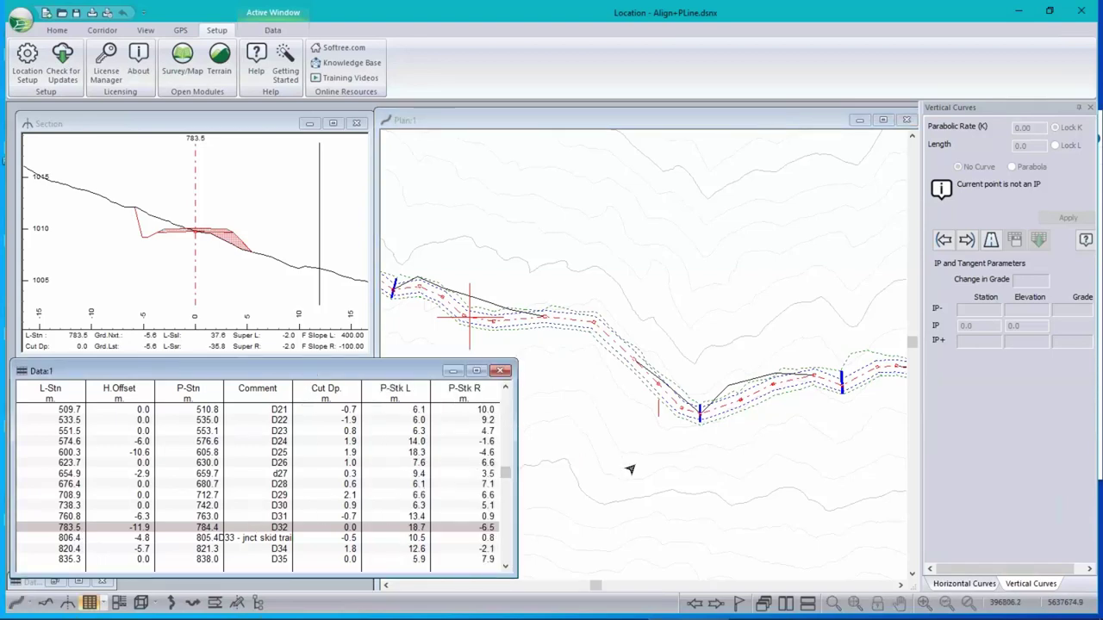
mouse_move(629, 467)
mouse_move(197, 229)
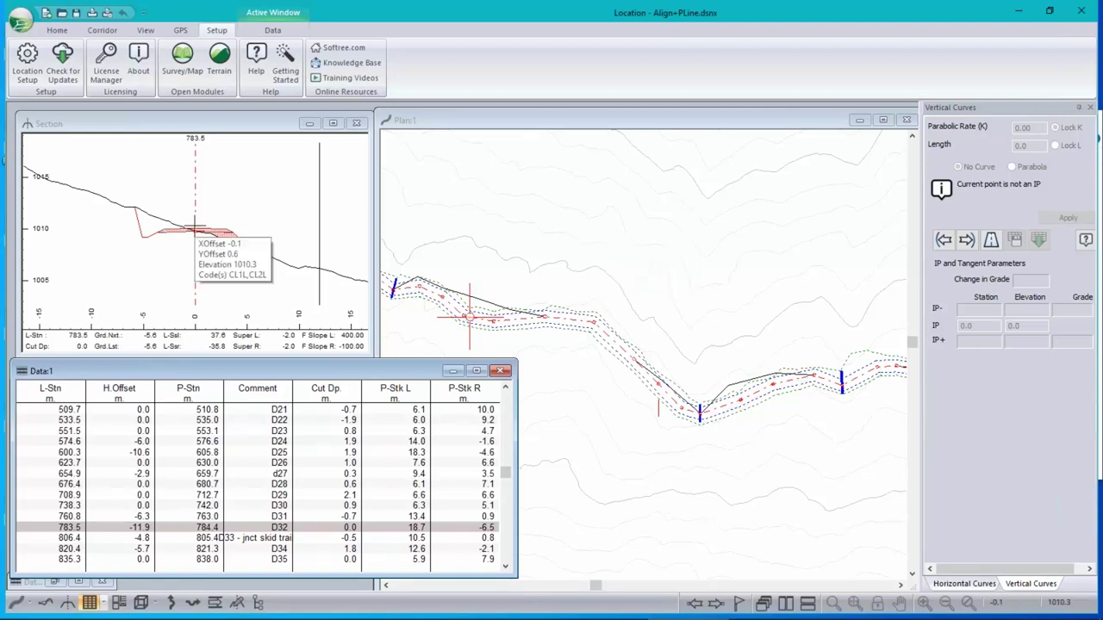
- Review the plan's available P-line labels, including station, grade and ground type labels, and leave the plan options without changes
right_click(568, 268)
click(695, 373)
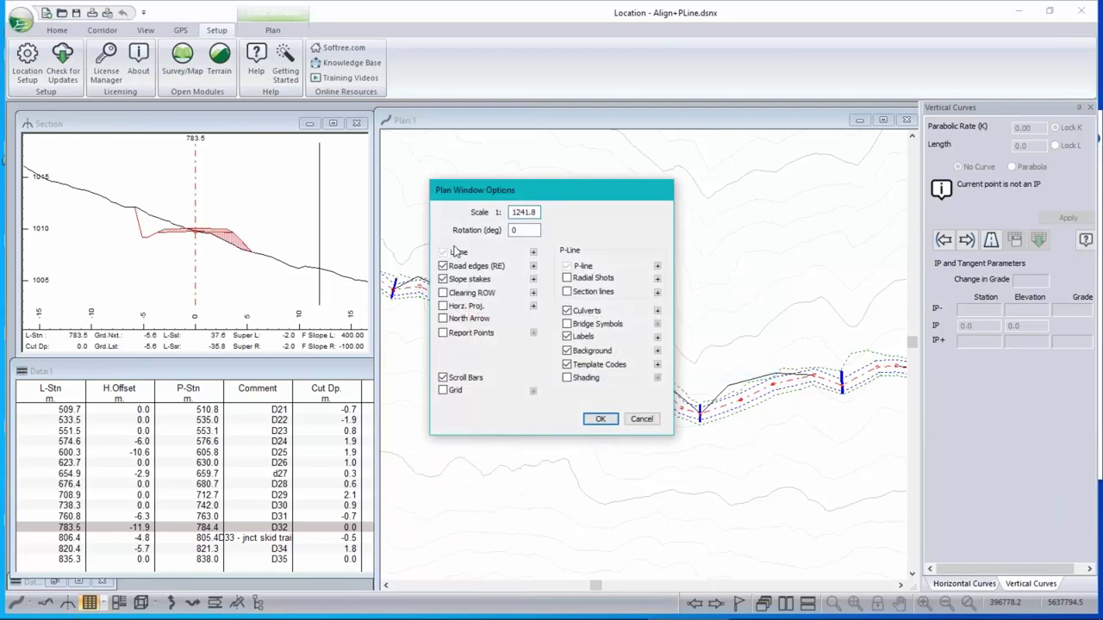
click(658, 338)
scroll(410, 258, down, 3)
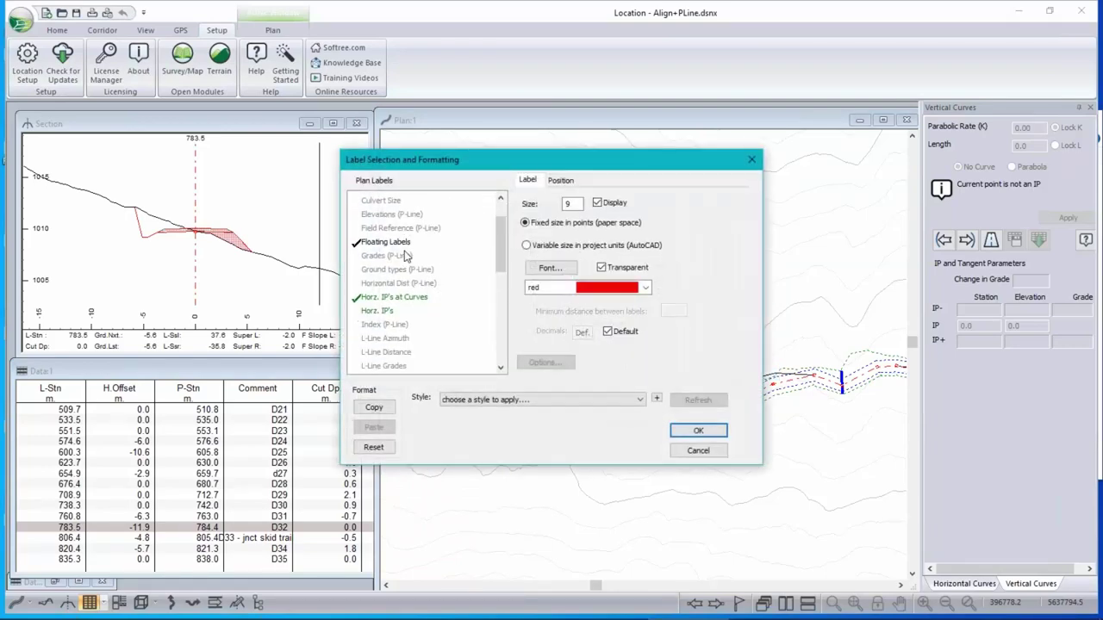
scroll(410, 258, down, 1)
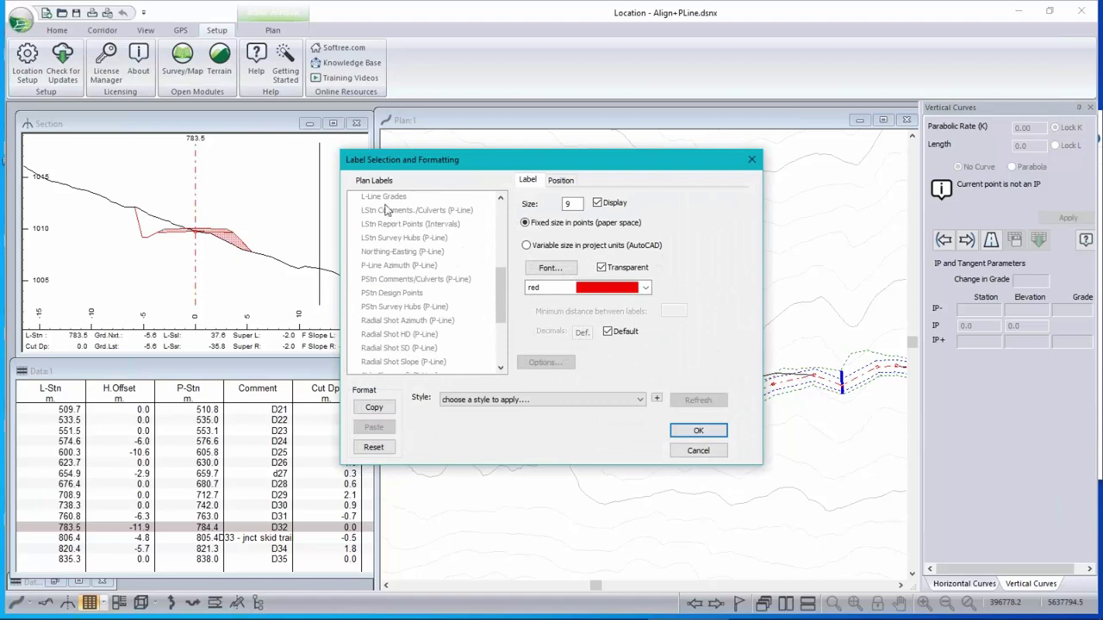
click(389, 279)
click(390, 294)
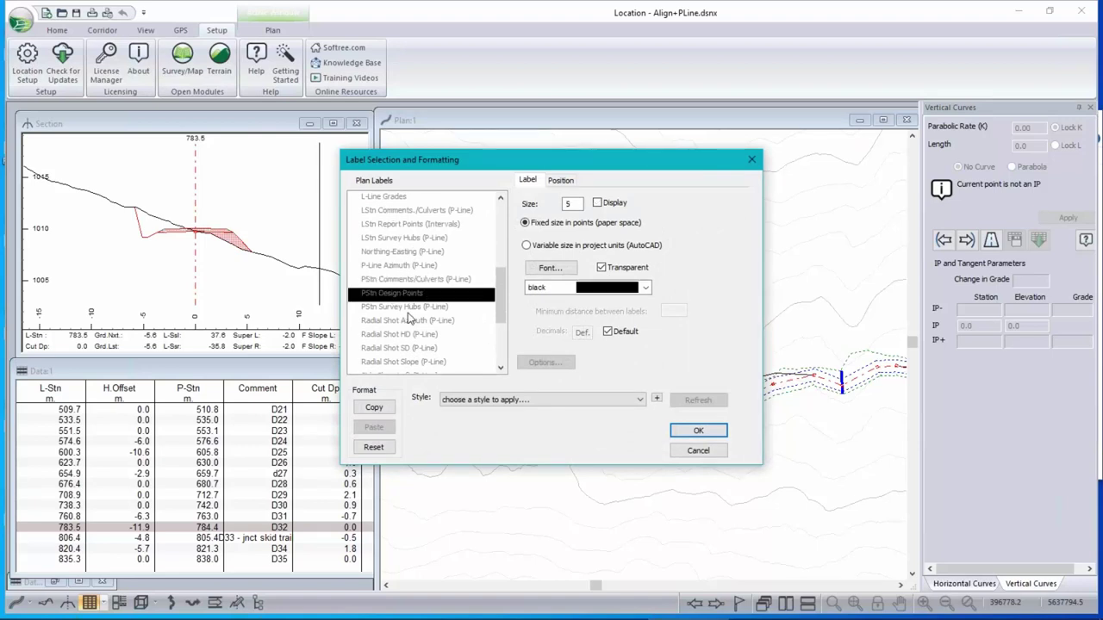
click(409, 308)
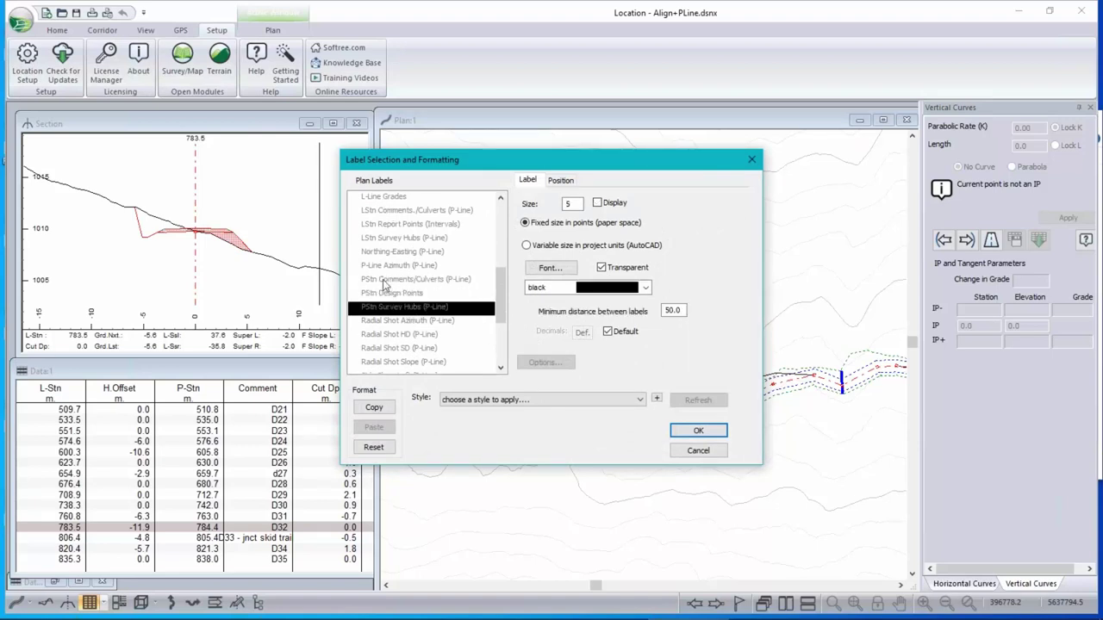
scroll(472, 307, up, 3)
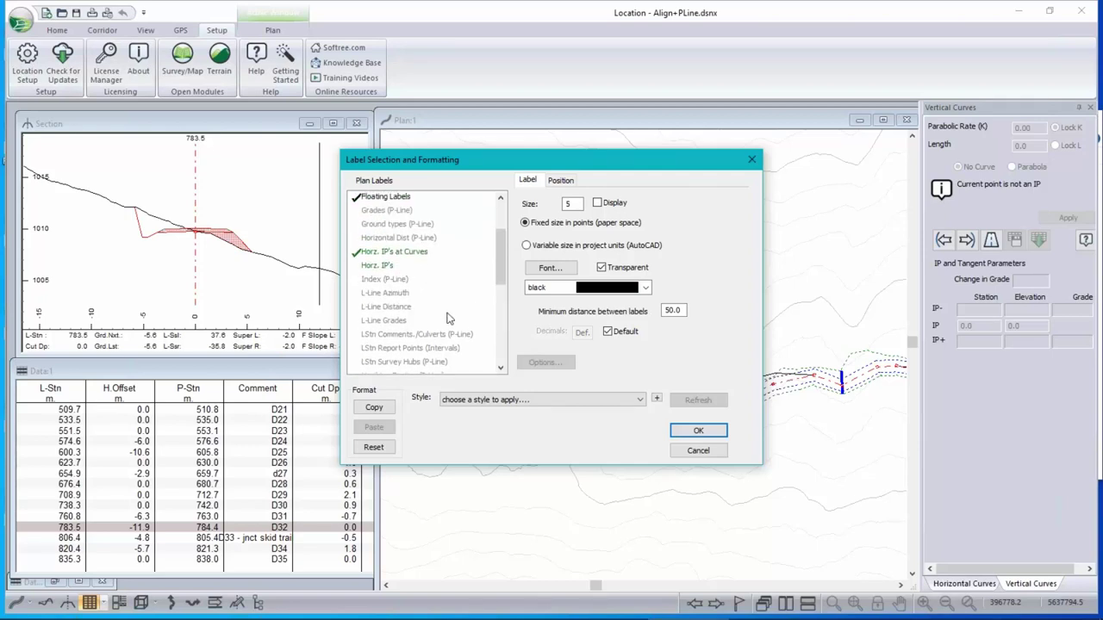
scroll(448, 317, up, 2)
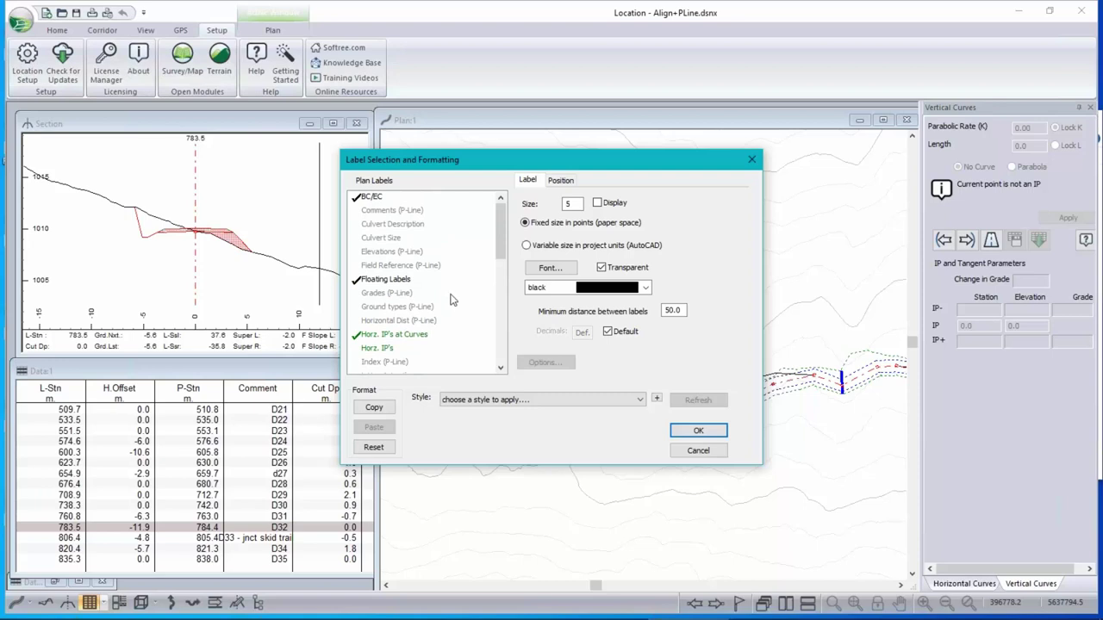
click(411, 295)
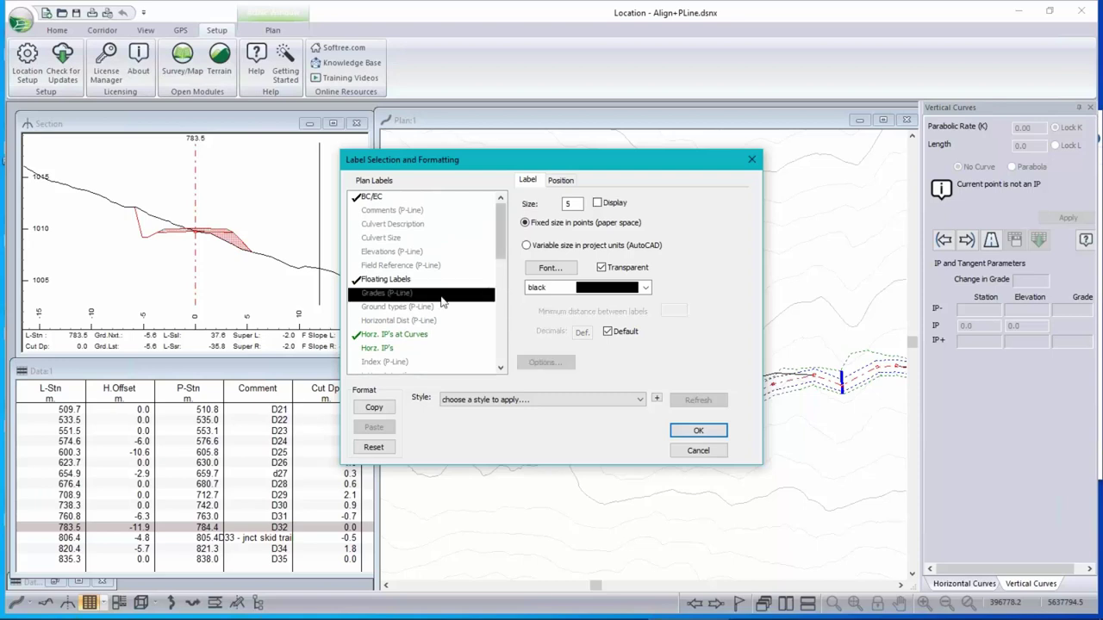
click(413, 308)
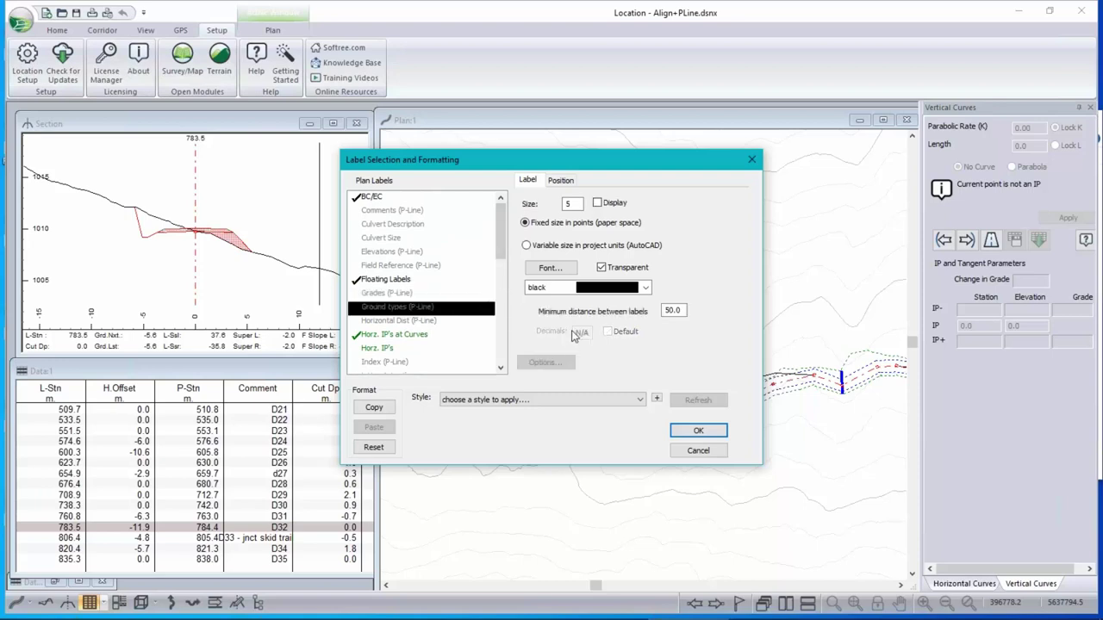
click(696, 451)
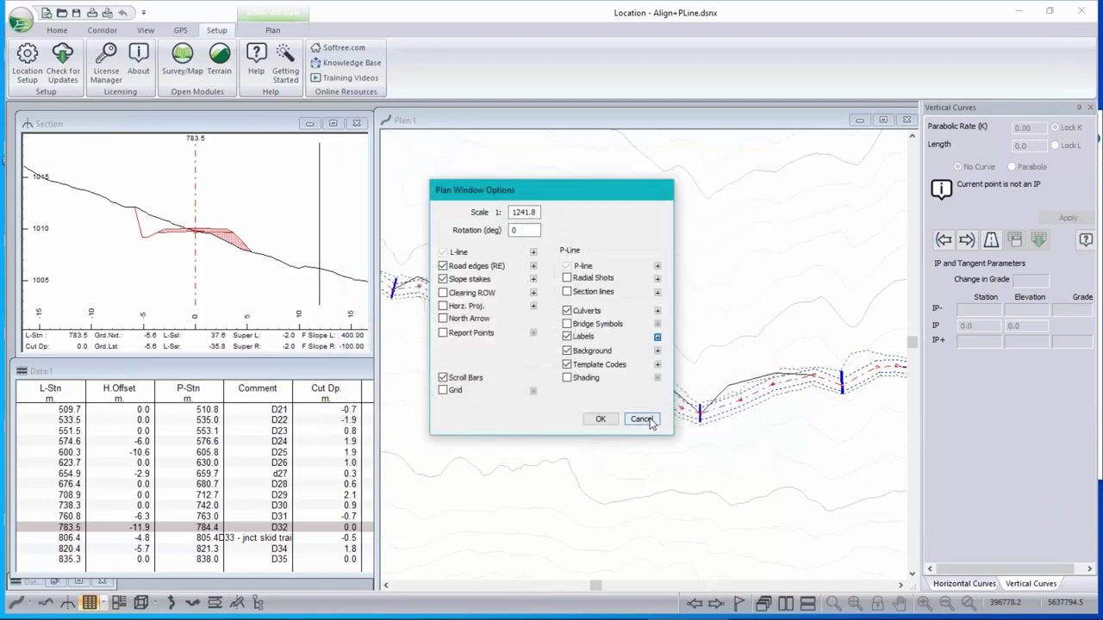
click(643, 420)
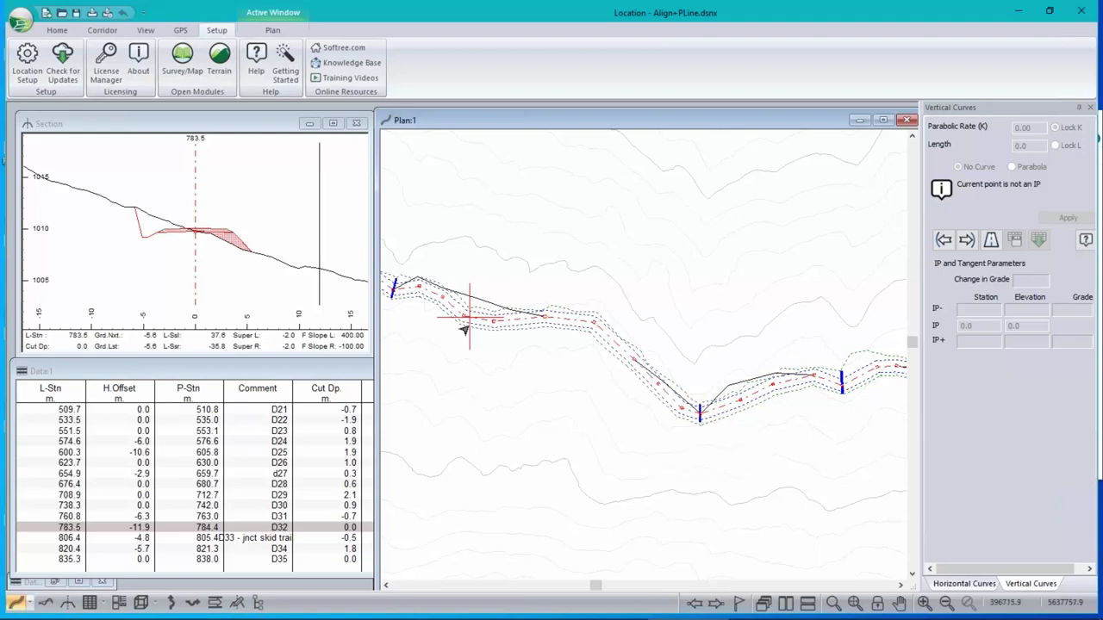
- Make station D25 current to check its horizontal offset, and inspect the P-line traverse reference in the Location alignment setup
click(136, 374)
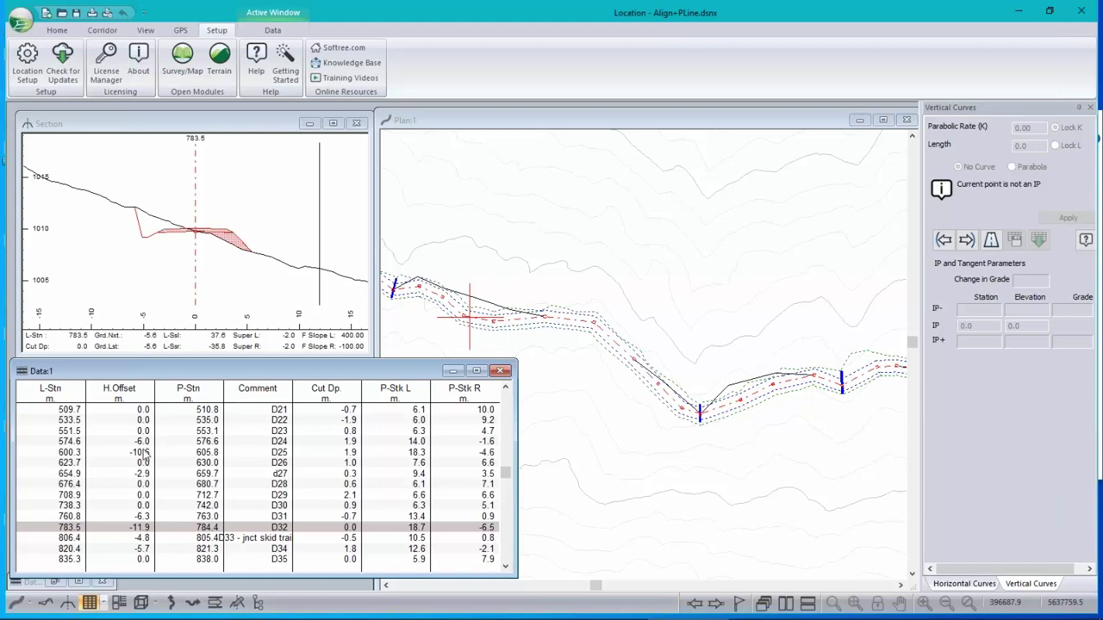
click(144, 454)
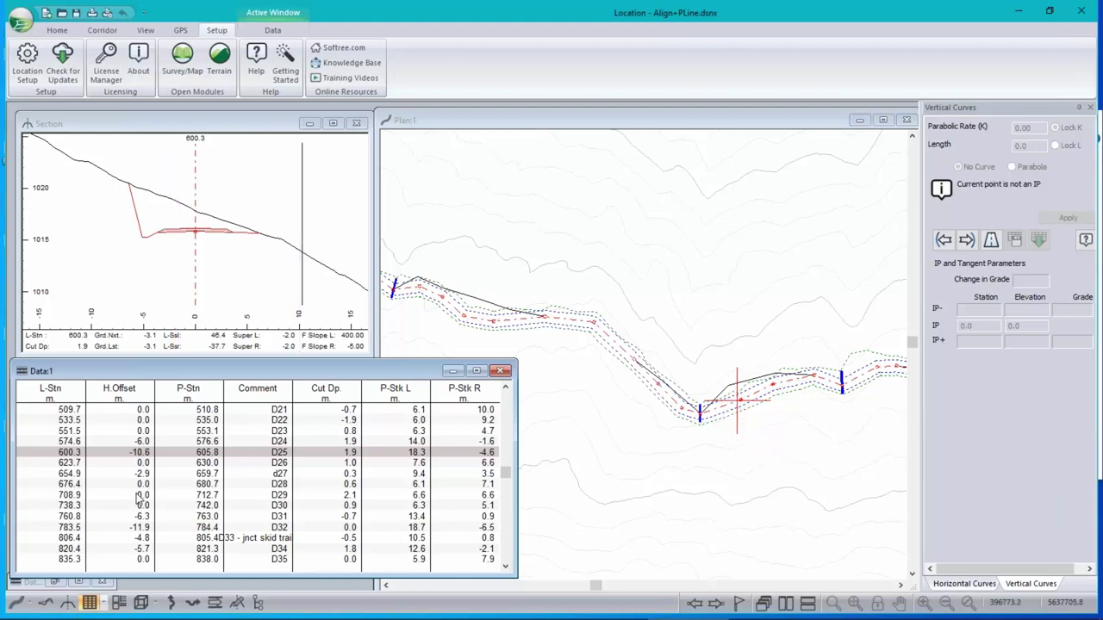
click(287, 458)
mouse_move(739, 412)
mouse_move(795, 462)
click(28, 62)
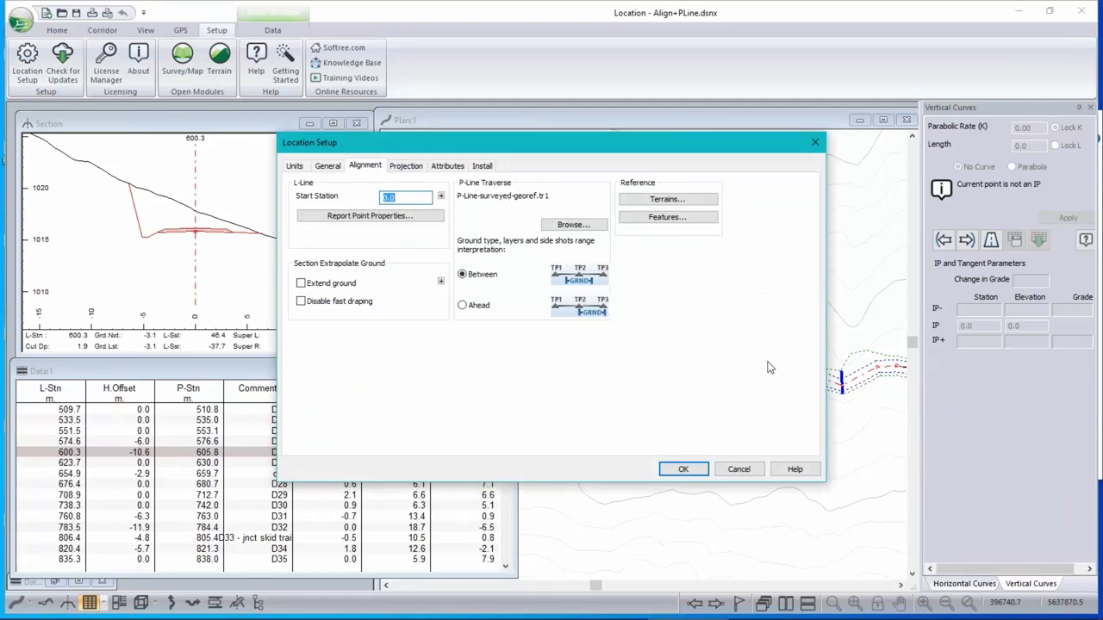
click(739, 469)
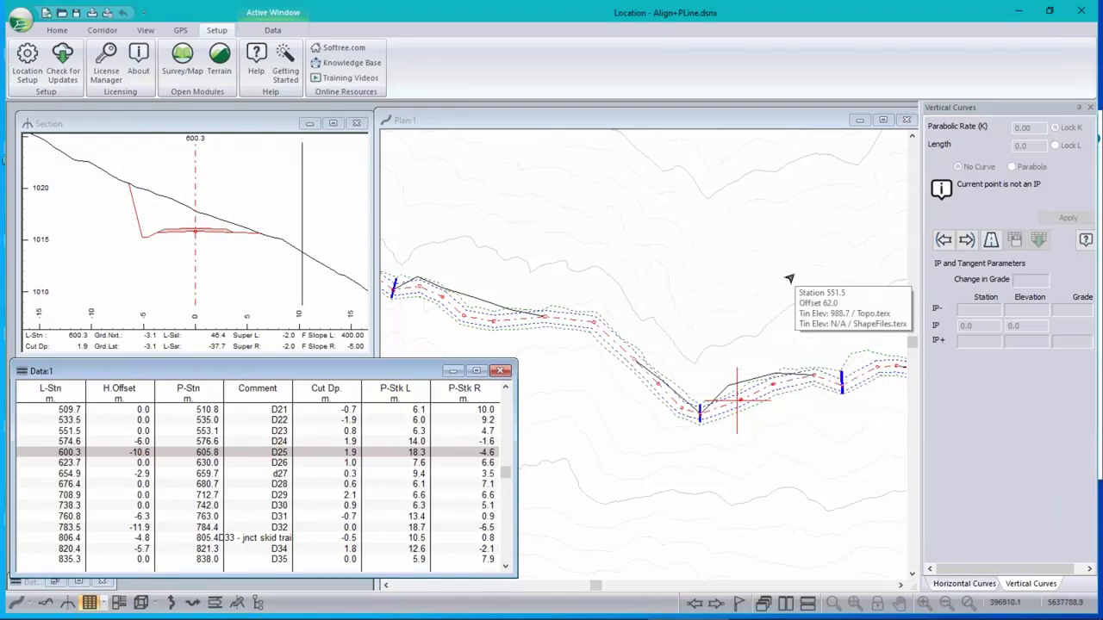
- Open the Align.dsnx design from the Webinar folder
click(24, 24)
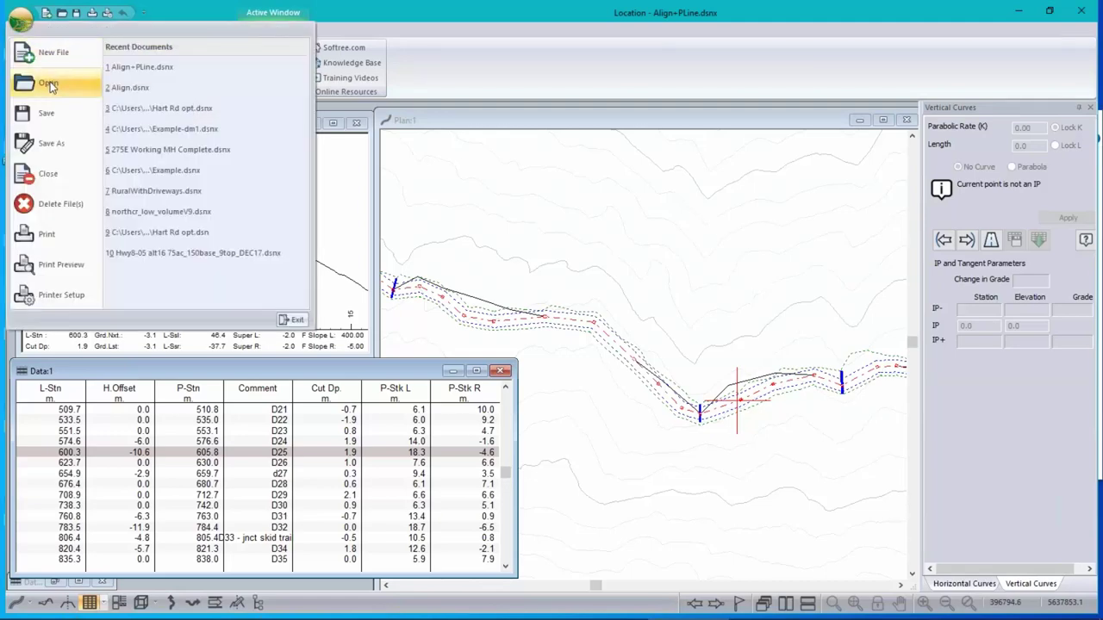
click(49, 83)
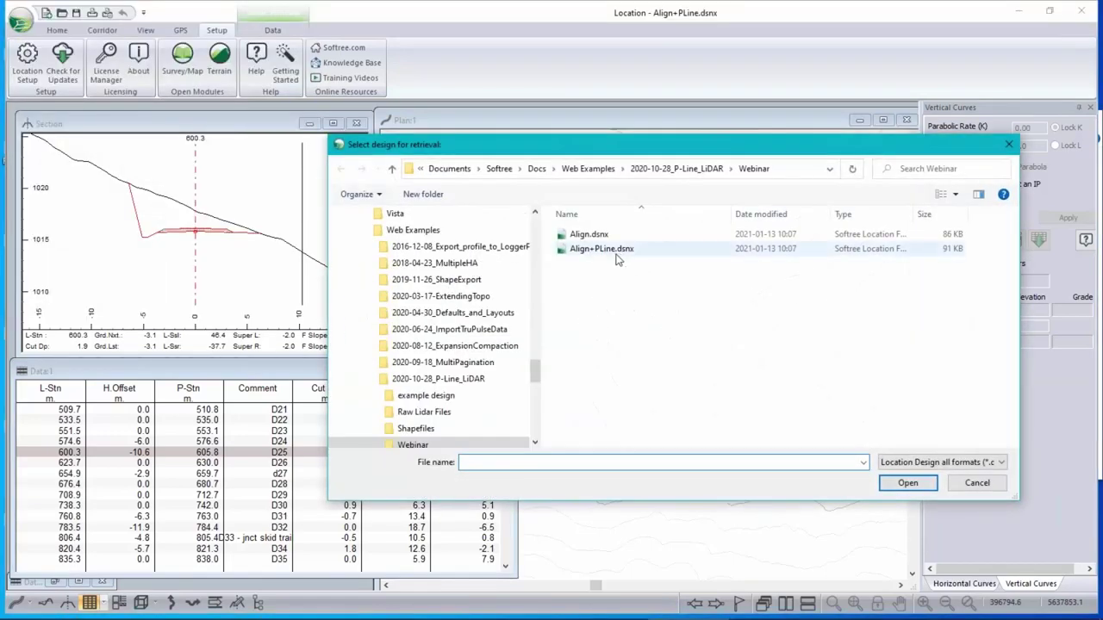
click(589, 235)
click(908, 483)
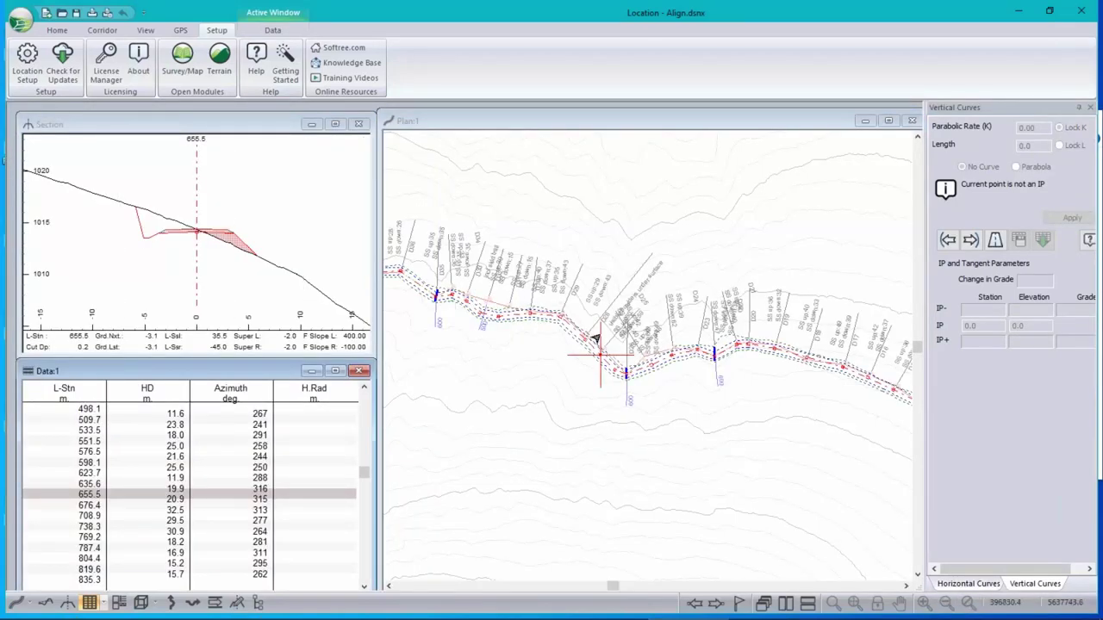
- Examine the labelled alignment around D32 with the Measure tool and make station 780.0 current
scroll(488, 315, up, 3)
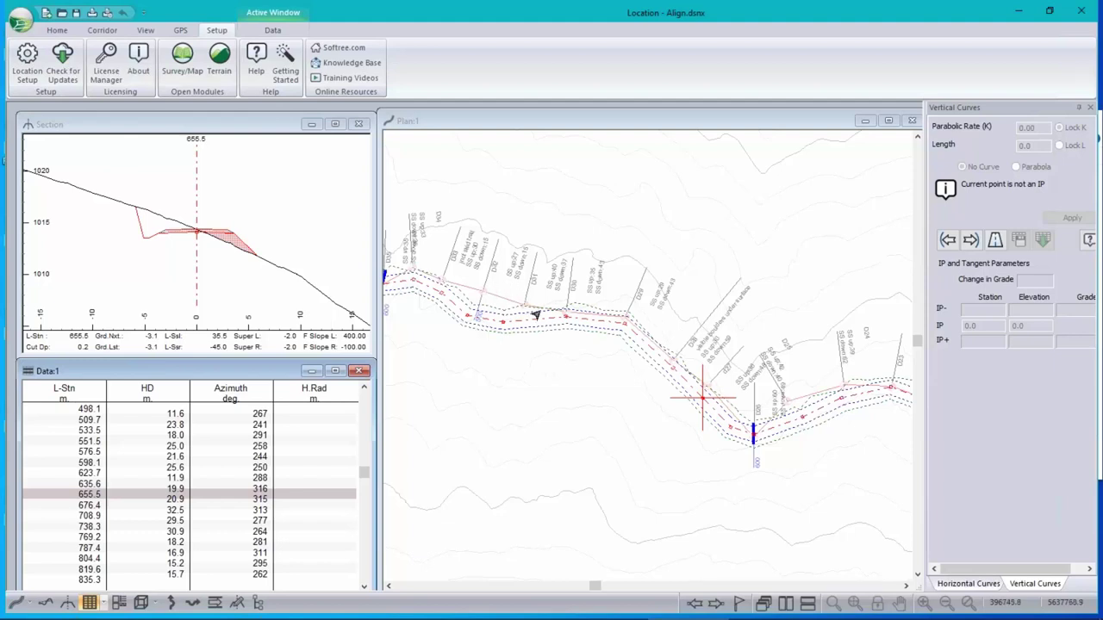
mouse_move(471, 294)
mouse_move(516, 260)
right_click(481, 365)
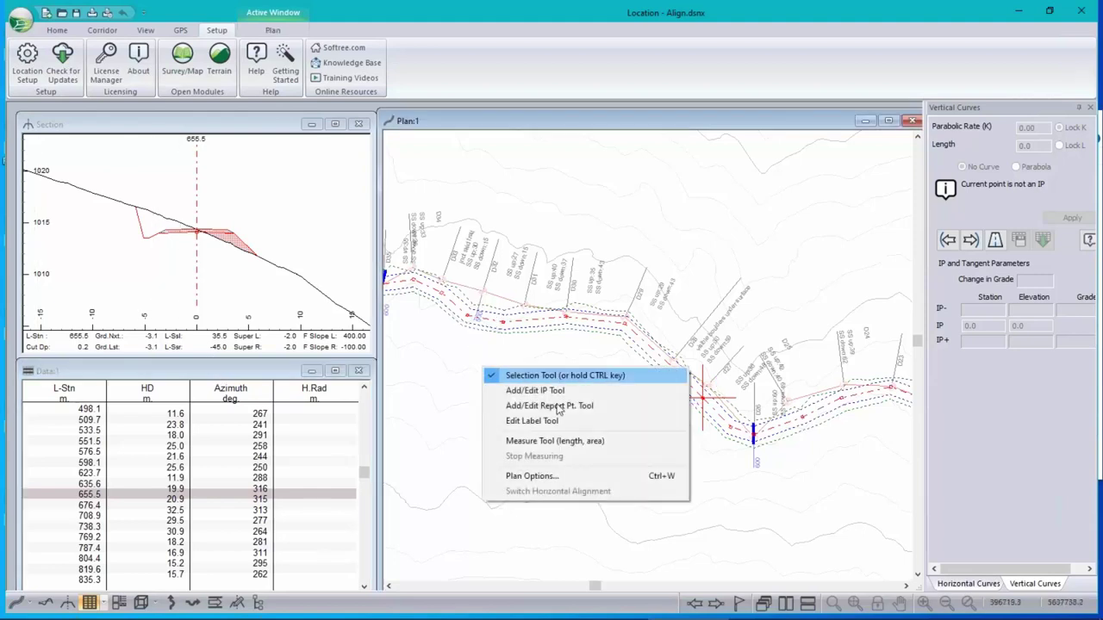
click(552, 440)
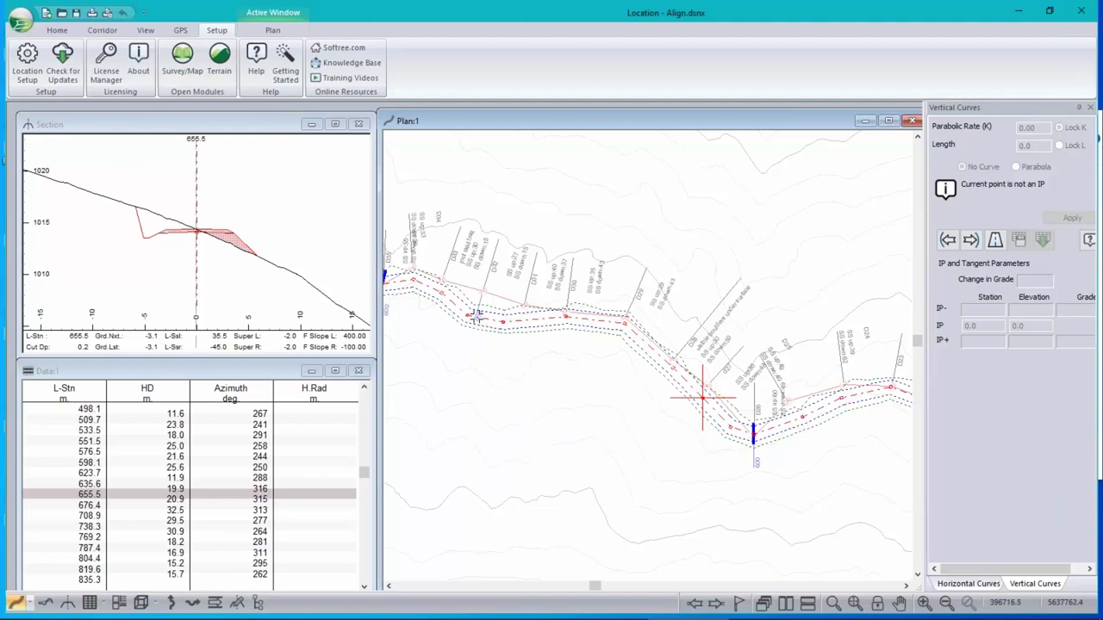
click(480, 317)
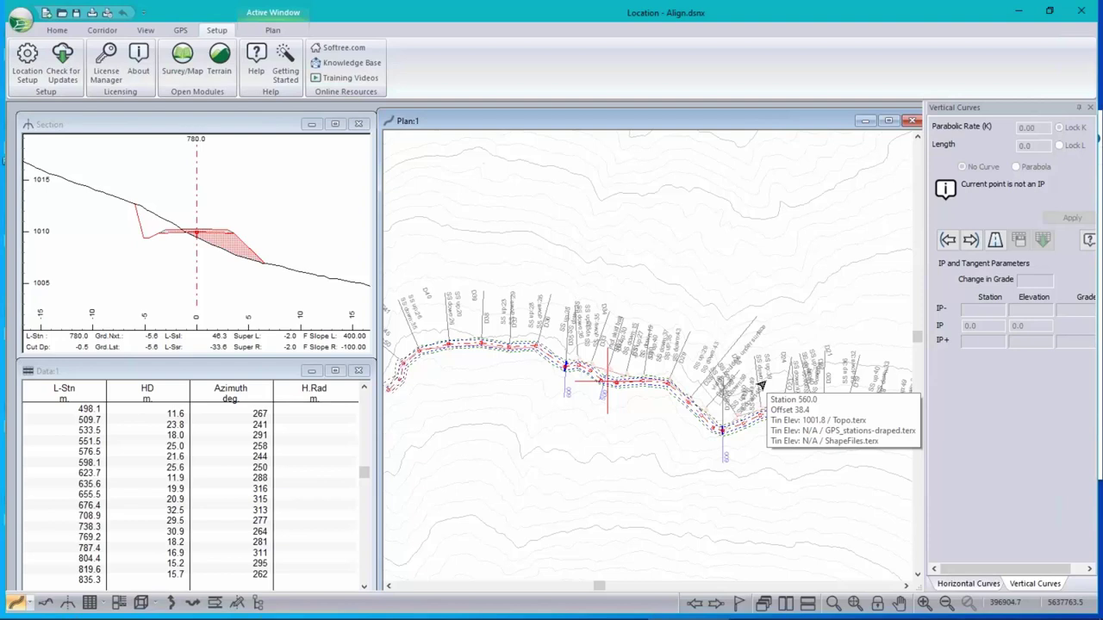
- Reopen the recent Align+PLine.dsnx design
click(120, 603)
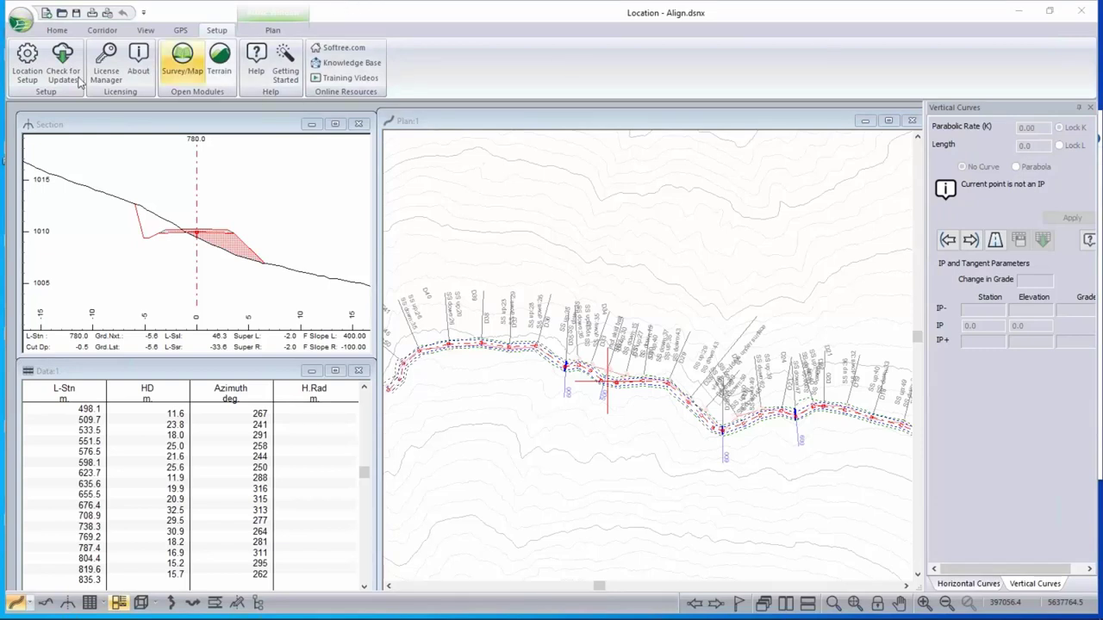
click(15, 20)
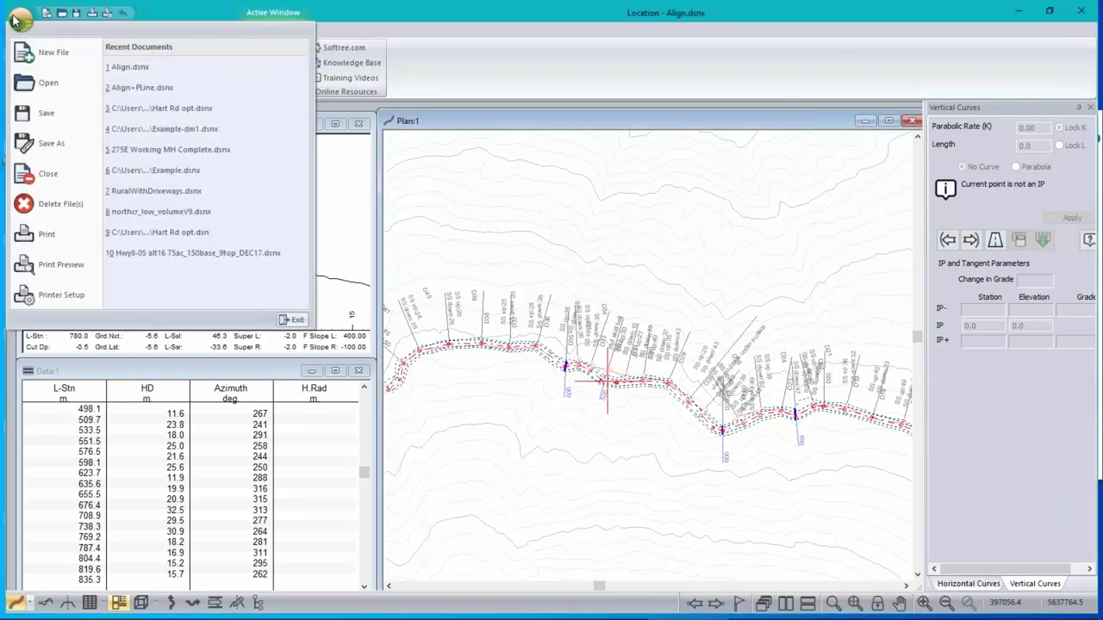
click(164, 86)
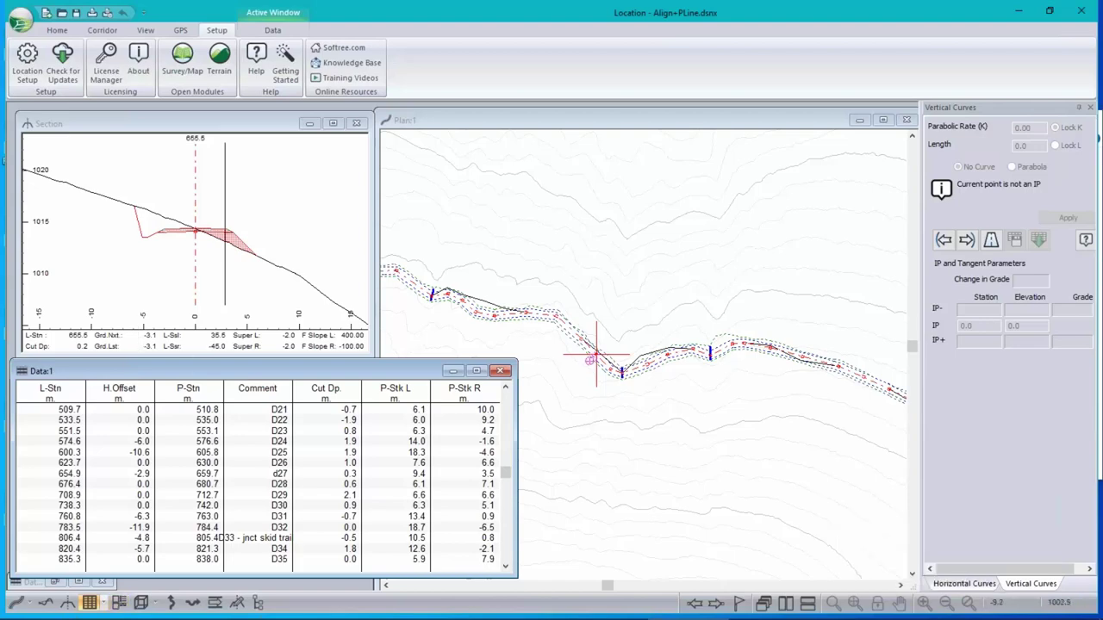
- Switch to the Terrain module with GPS_stations-draped.terx and examine the attribute fields of station D22, including its side slopes and Depth_To_R
click(527, 609)
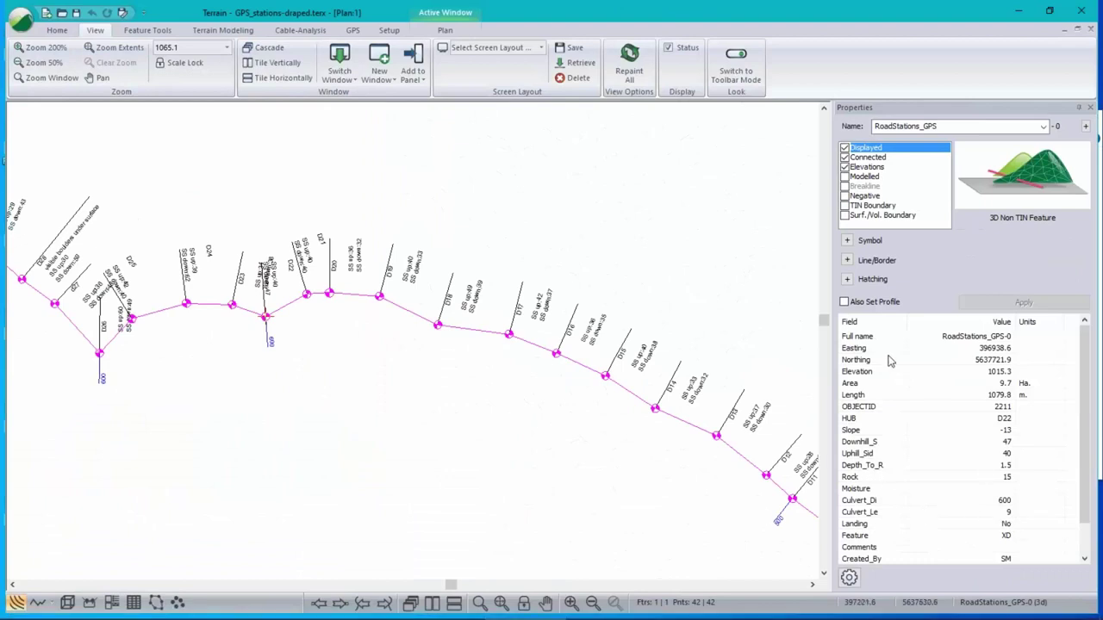
scroll(892, 482, down, 1)
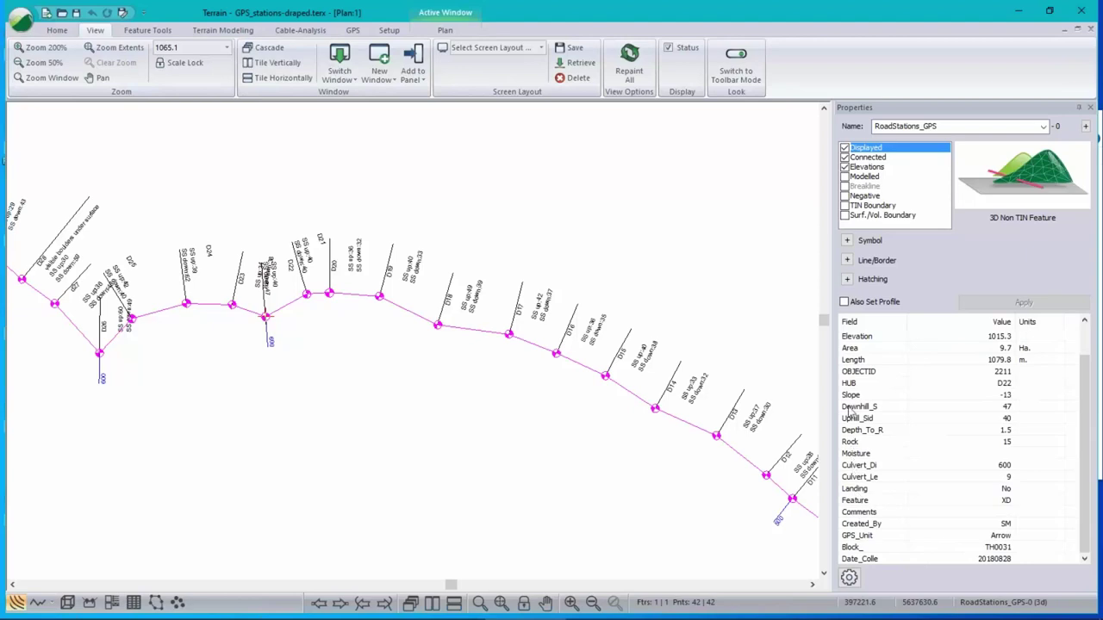
scroll(858, 353, up, 1)
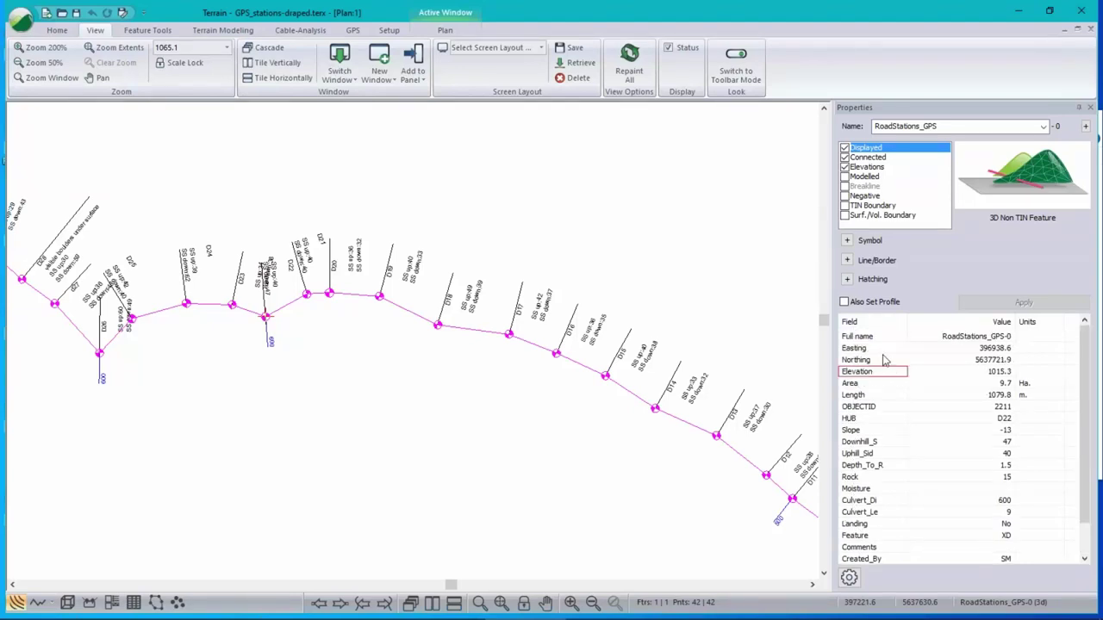
click(867, 411)
scroll(880, 541, down, 1)
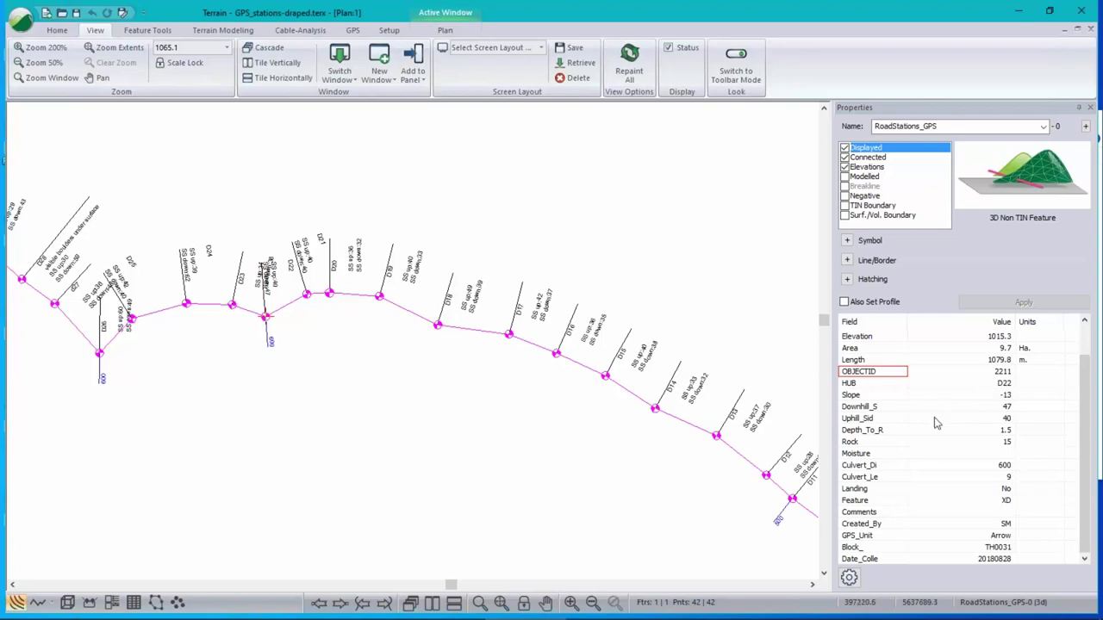
click(880, 432)
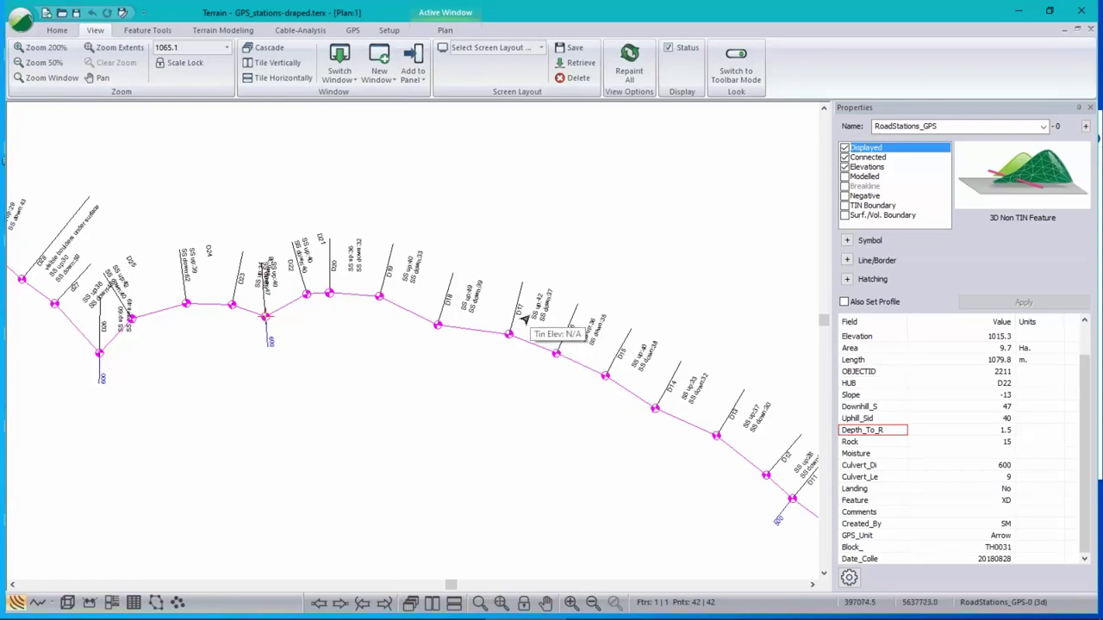
- Clear the existing items from the User defined 3 label in the plan window's label options
right_click(400, 349)
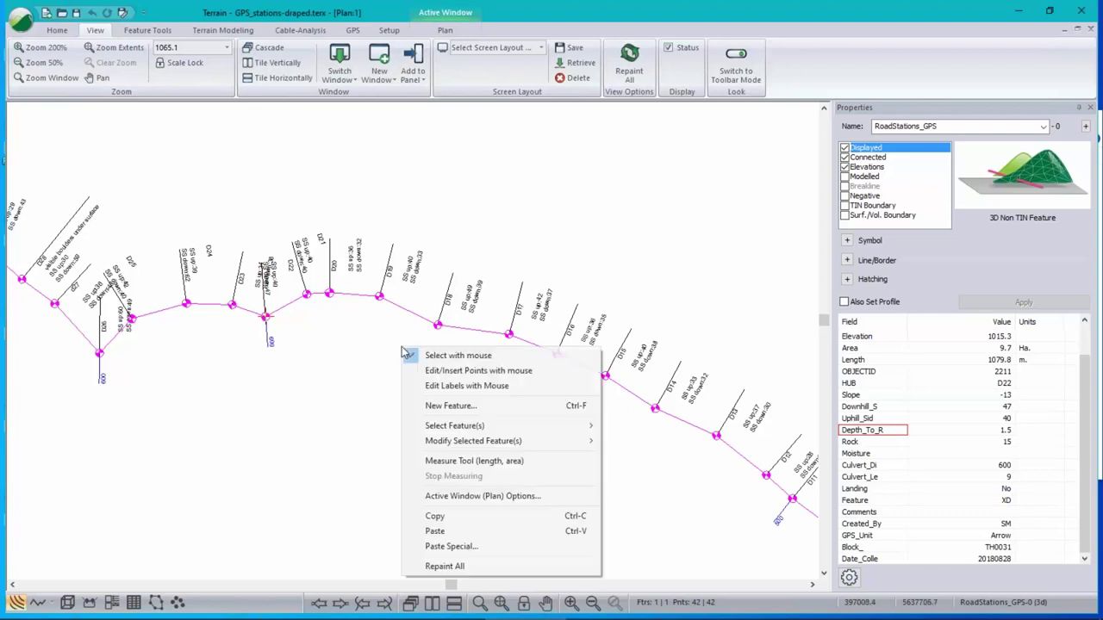
click(447, 498)
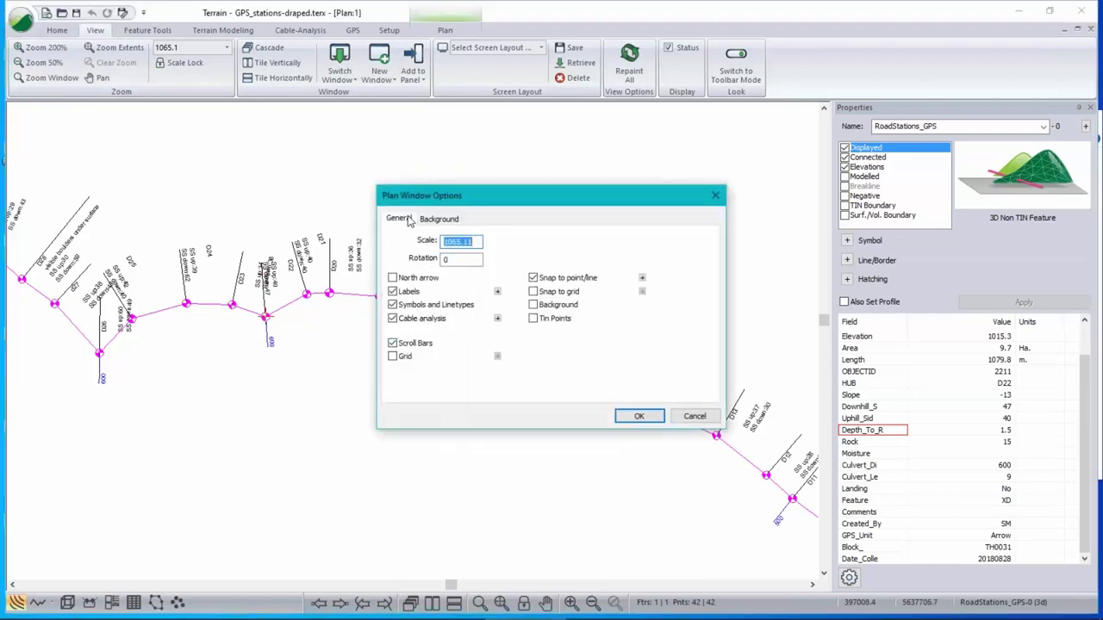
click(497, 292)
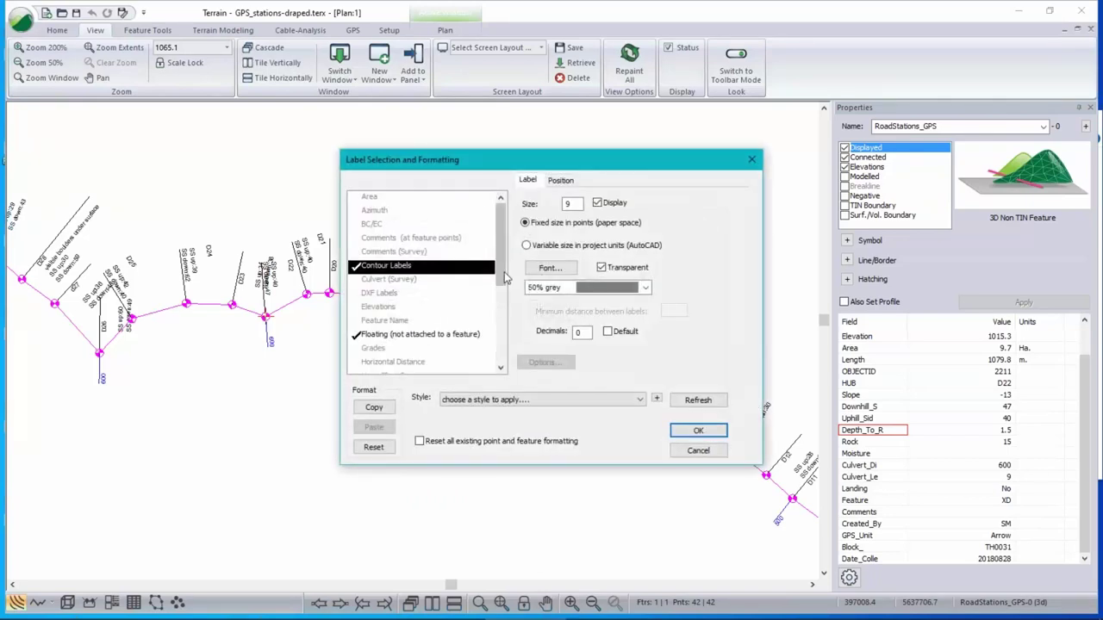
drag(504, 272, 506, 355)
click(382, 348)
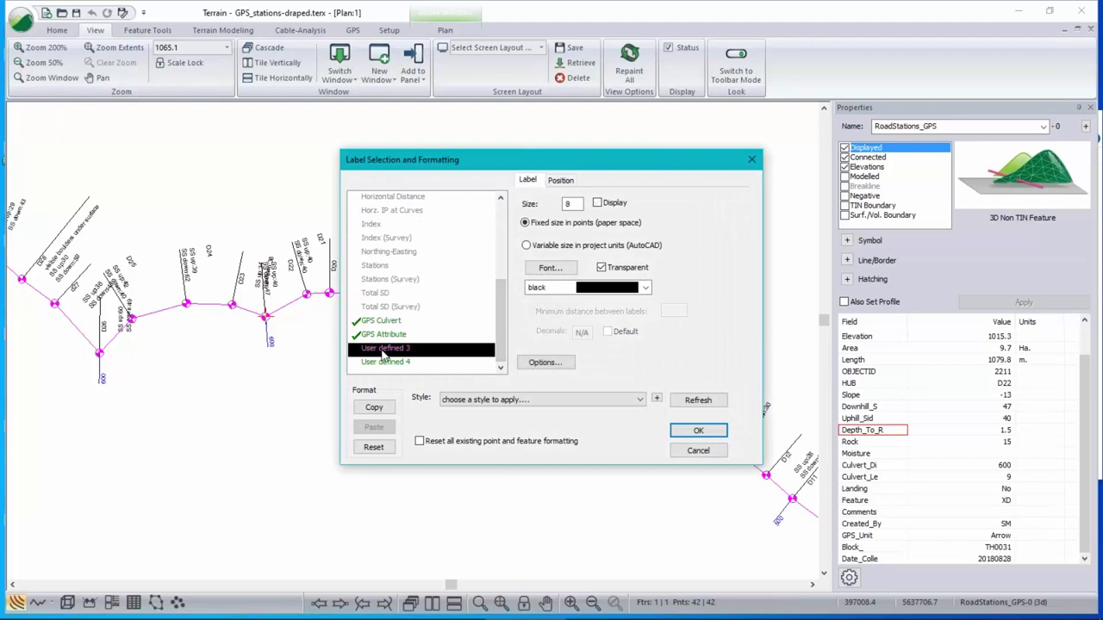
click(546, 362)
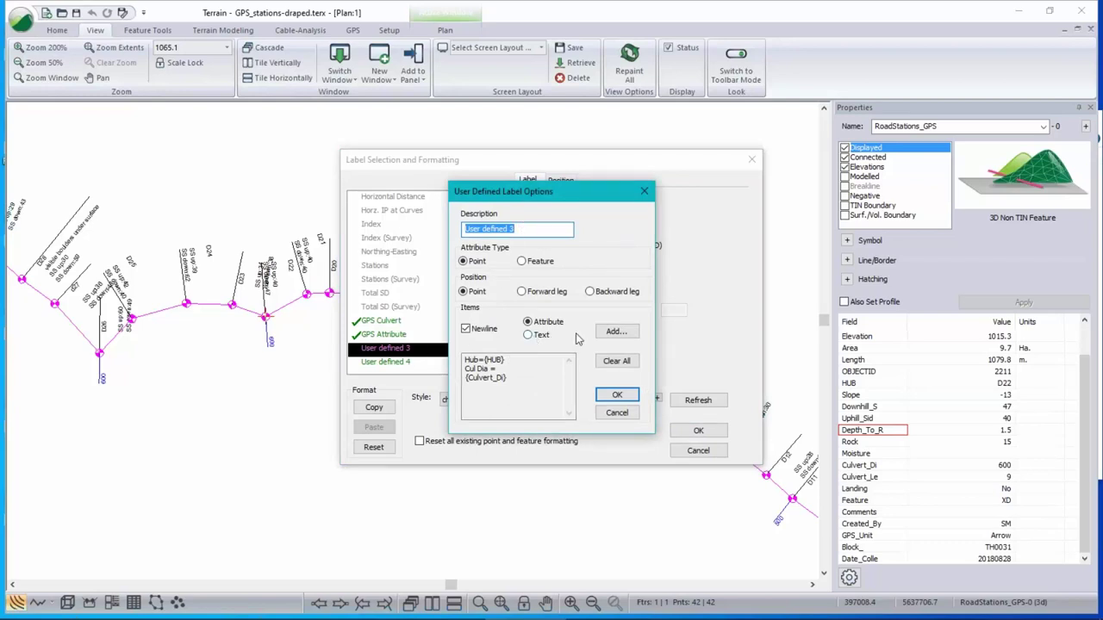
click(483, 368)
click(622, 361)
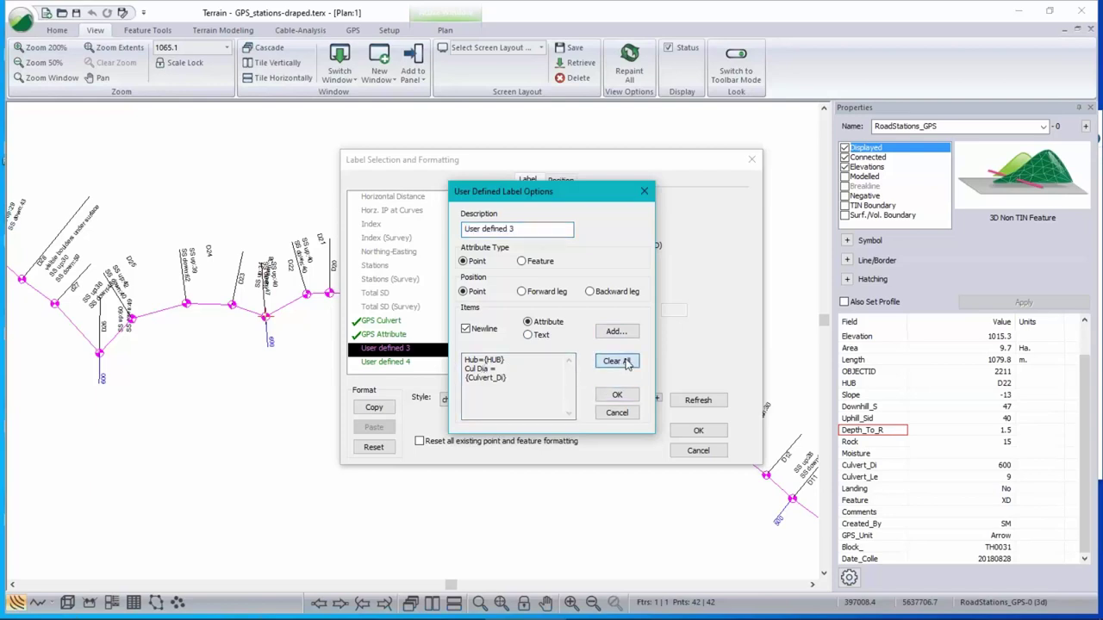
- Add the Depth_To_R attribute from RoadStations_GPS to the User defined 3 label
click(615, 333)
drag(546, 259, 541, 315)
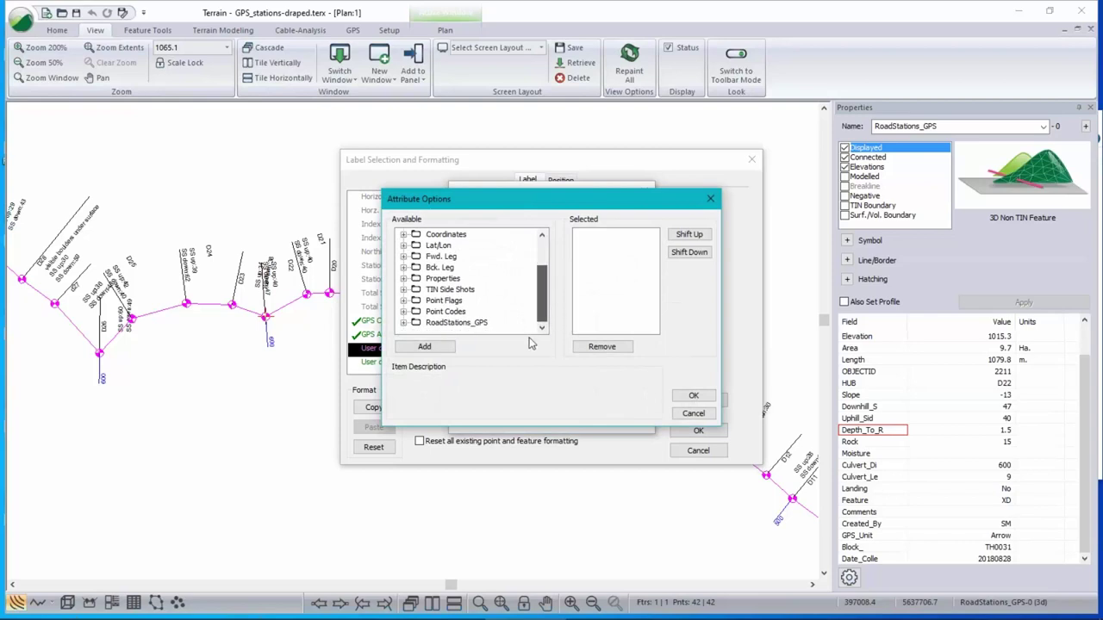
click(459, 324)
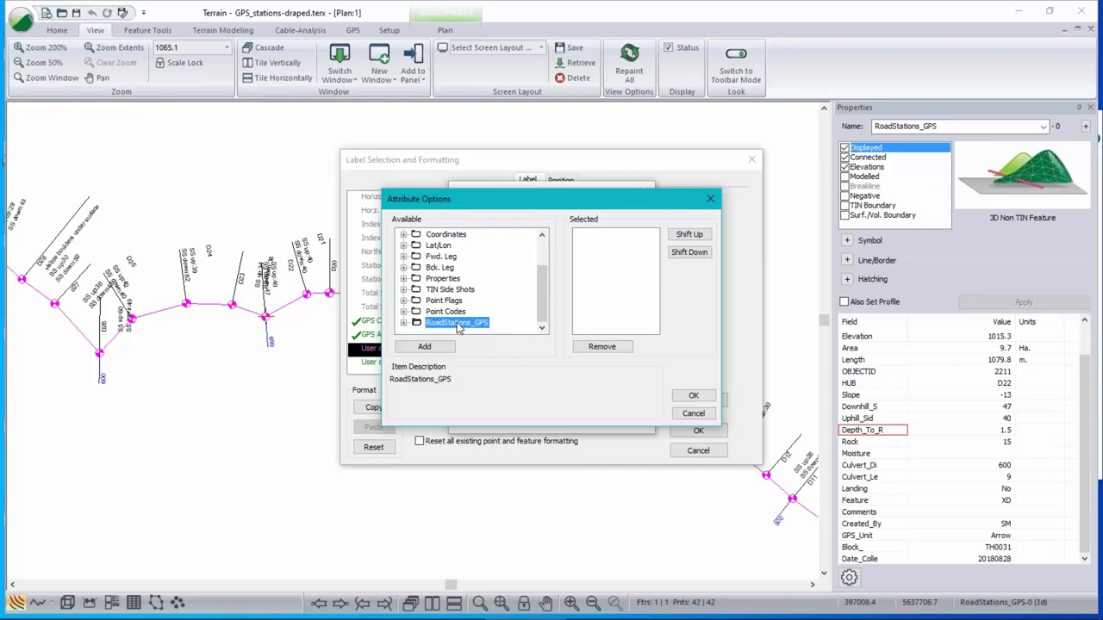
click(403, 322)
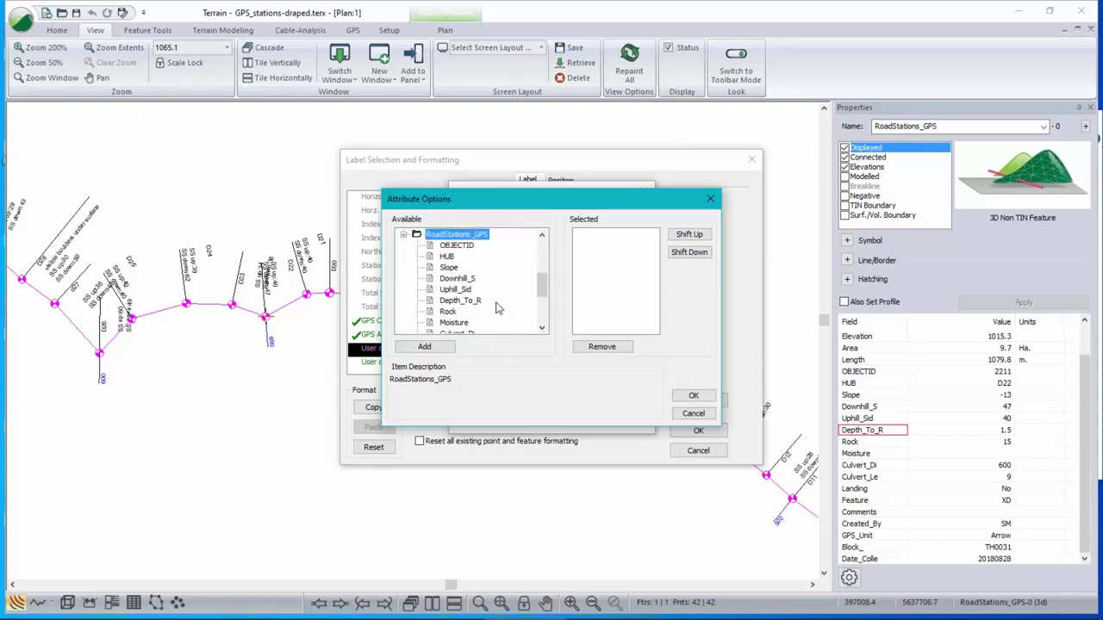
double_click(459, 303)
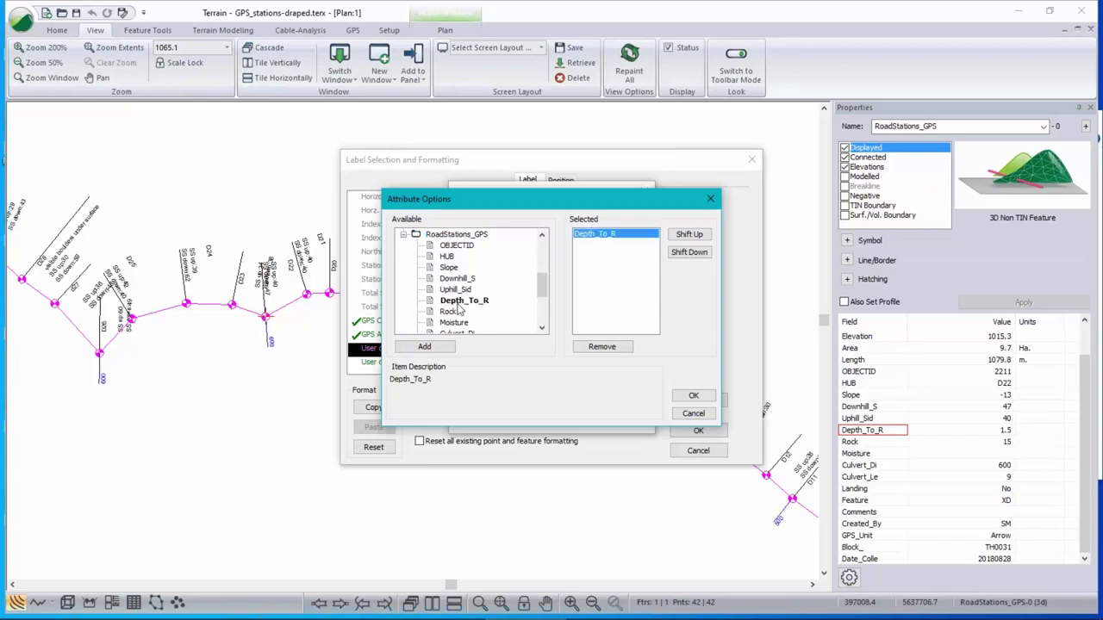
click(692, 397)
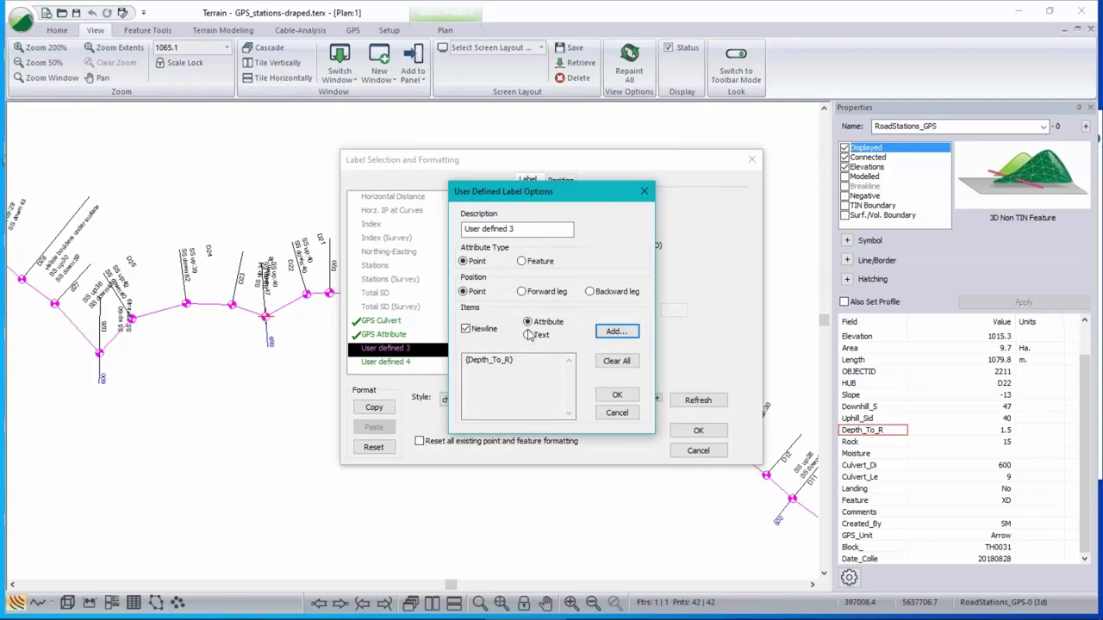
- Add the text item "depth to rock" on a new line of the User defined 3 label and accept the label definition
click(527, 335)
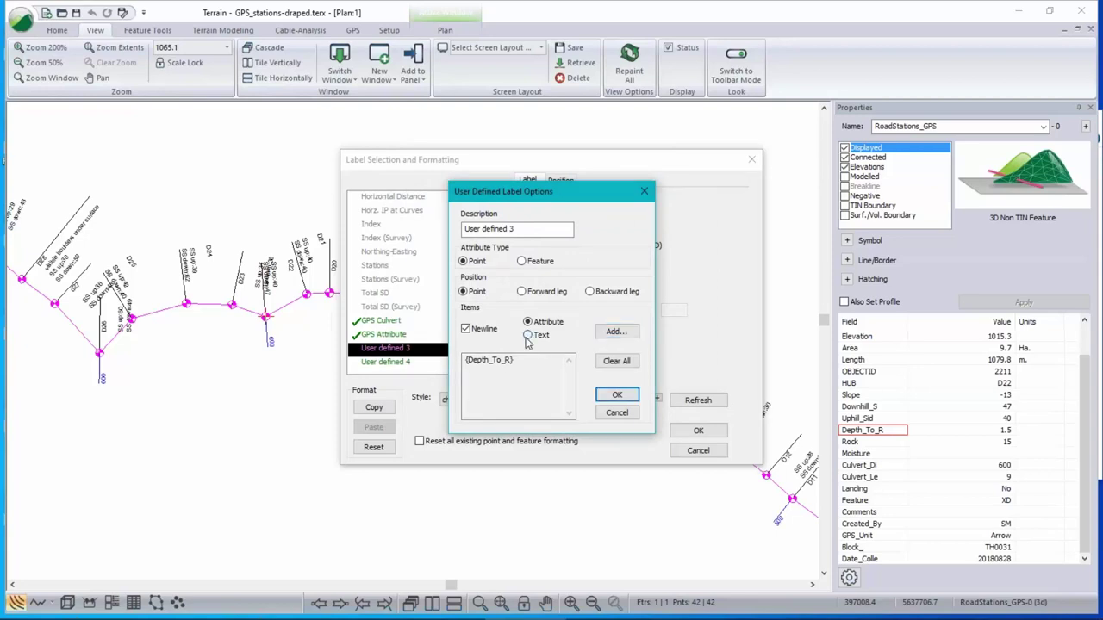
click(615, 333)
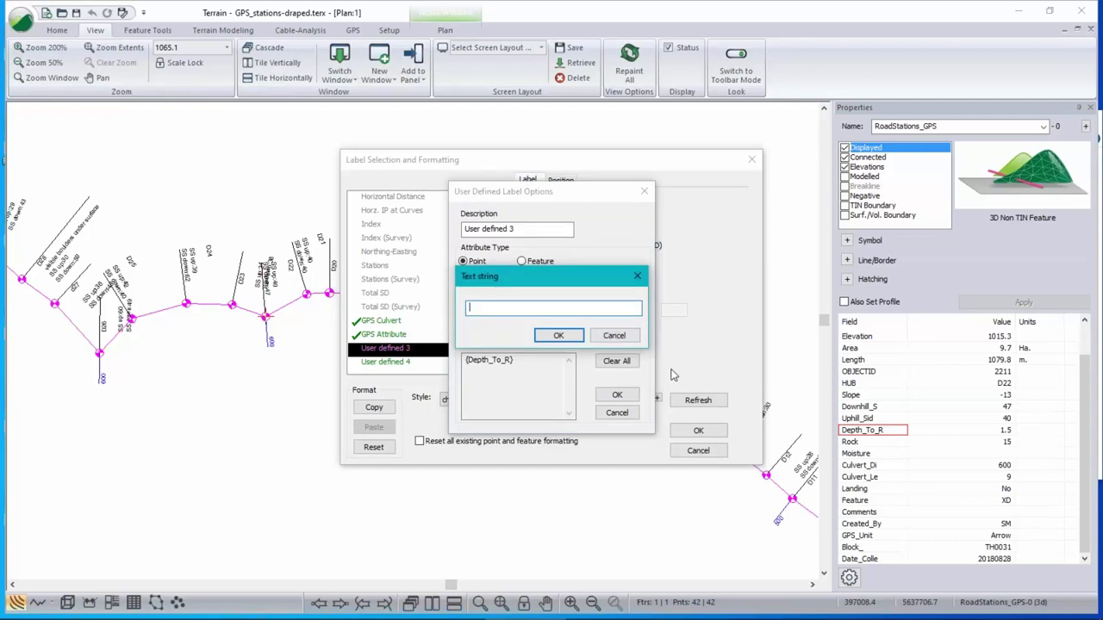
text(dep)
text(the)
key(BackSpace)
key(BackSpace)
key(BackSpace)
key(BackSpace)
key(BackSpace)
text(pth to rock)
click(558, 335)
click(488, 363)
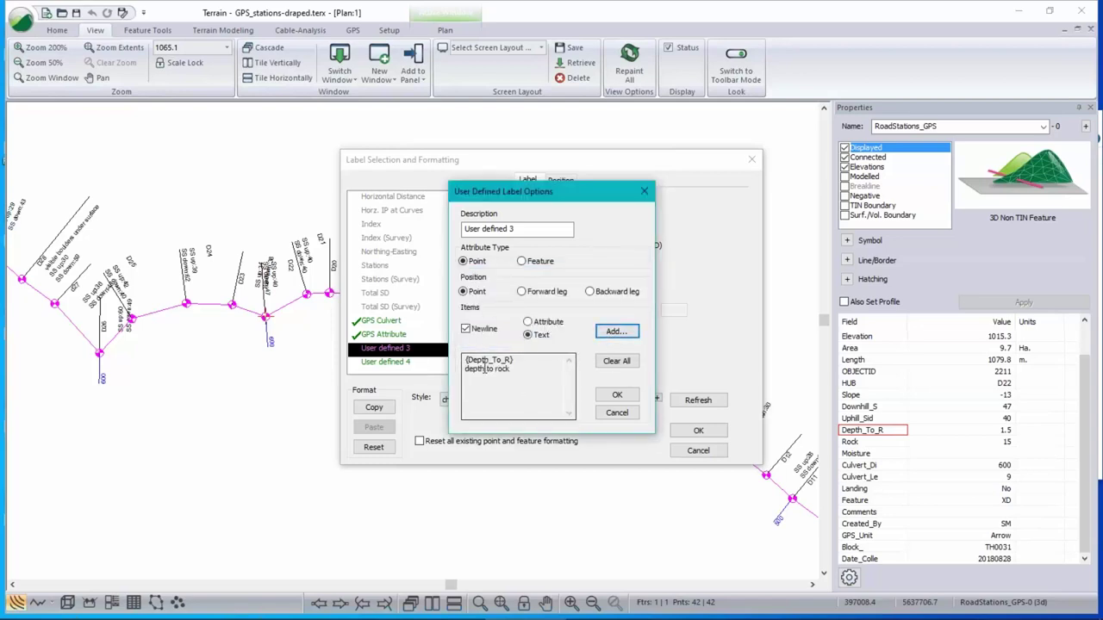
click(617, 394)
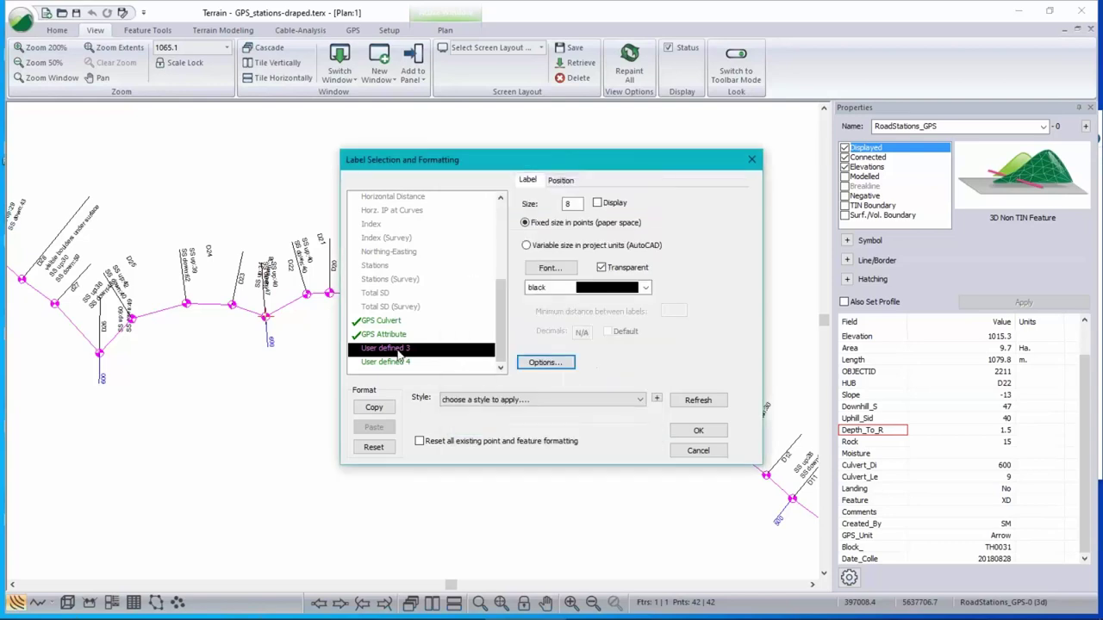
- Rename the User defined 3 label as rock and display it in the plan window
click(552, 366)
text(rock)
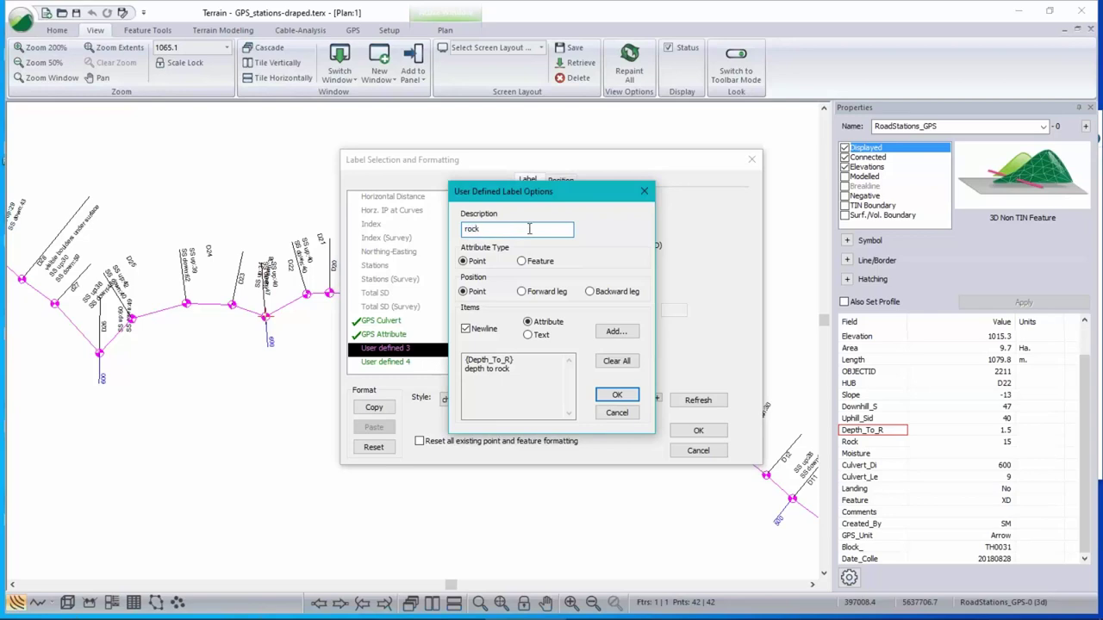
click(617, 393)
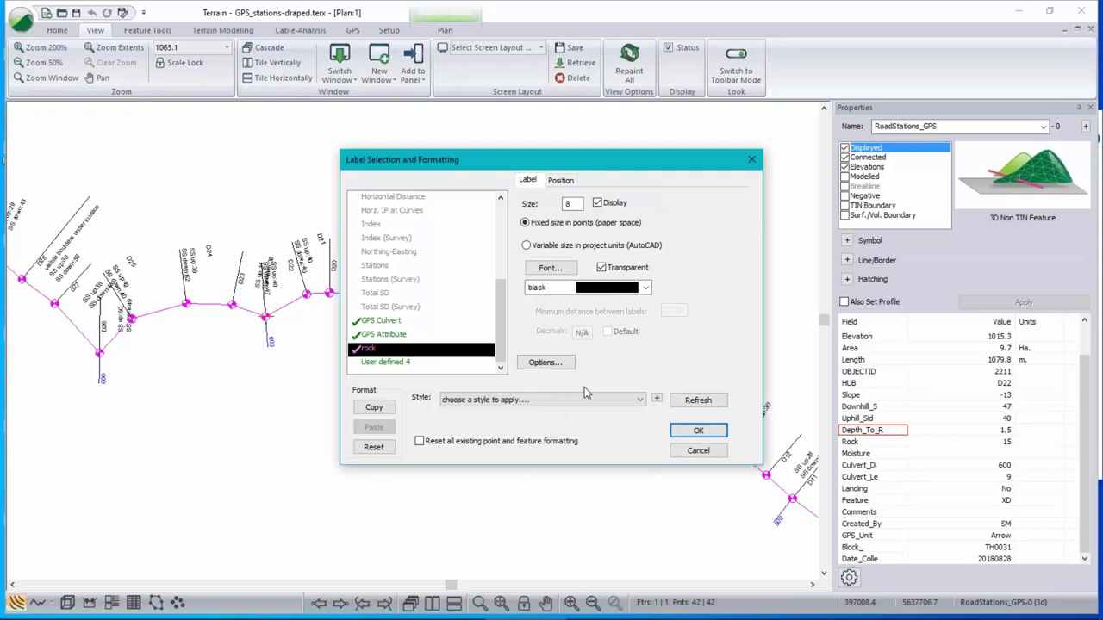
click(561, 180)
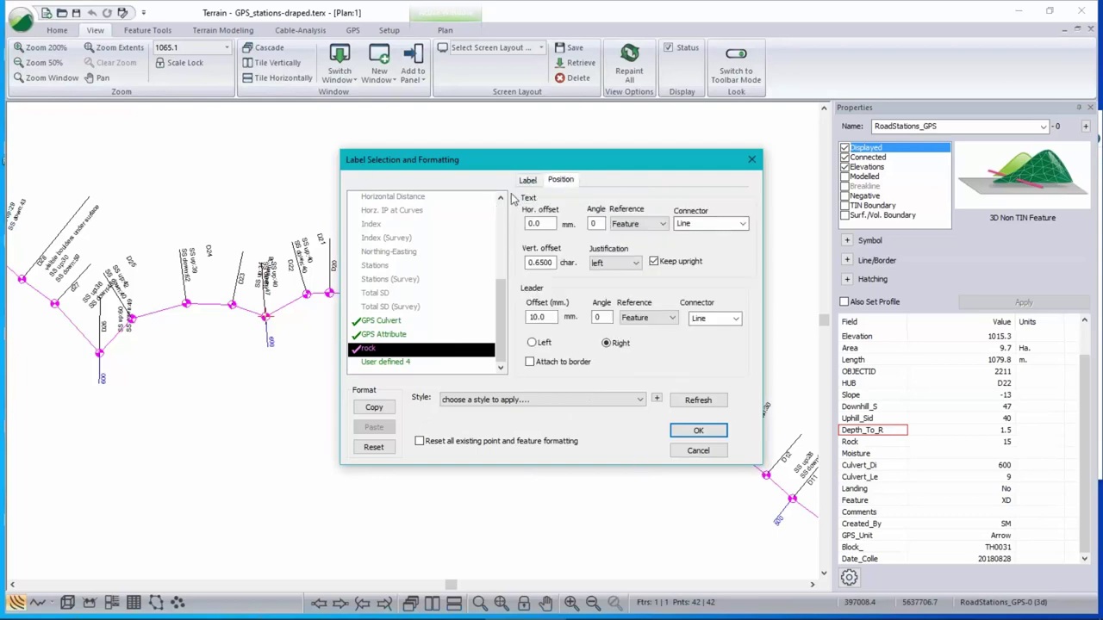
click(698, 431)
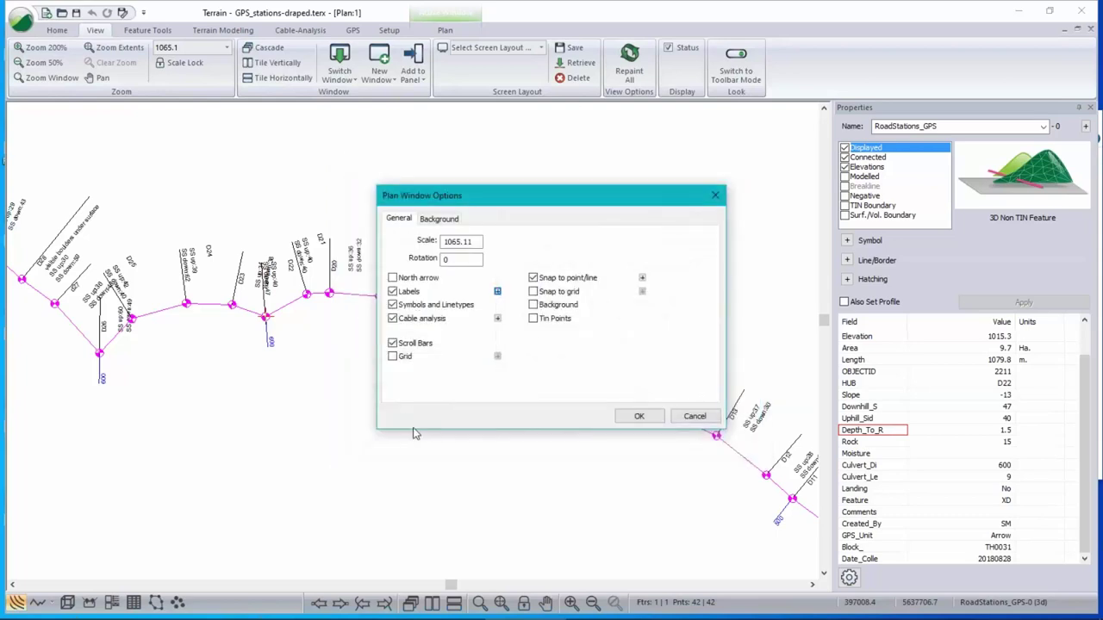
click(640, 416)
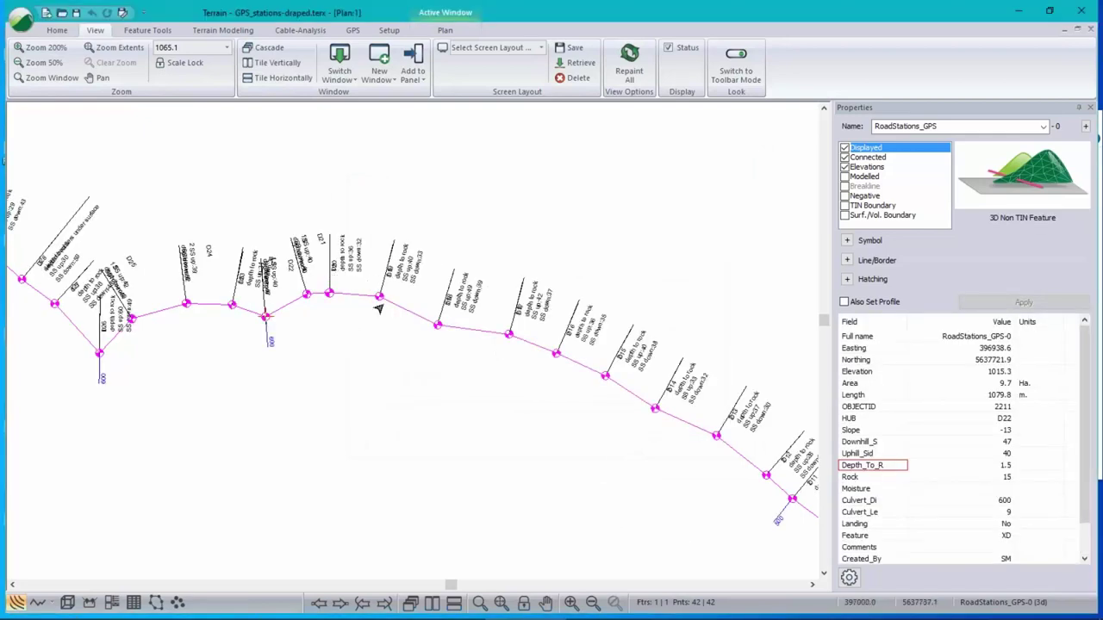
- Turn off the GPS Attribute labels in the plan window, keeping the GPS Culvert and rock labels displayed
scroll(382, 278, up, 1)
scroll(382, 277, up, 1)
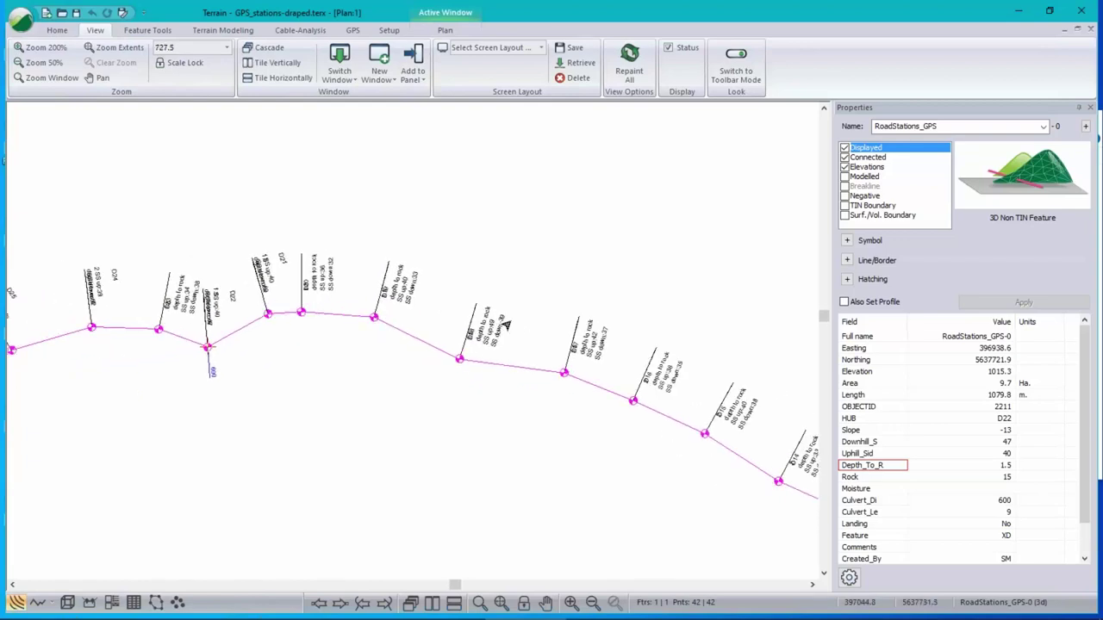
right_click(502, 321)
click(568, 467)
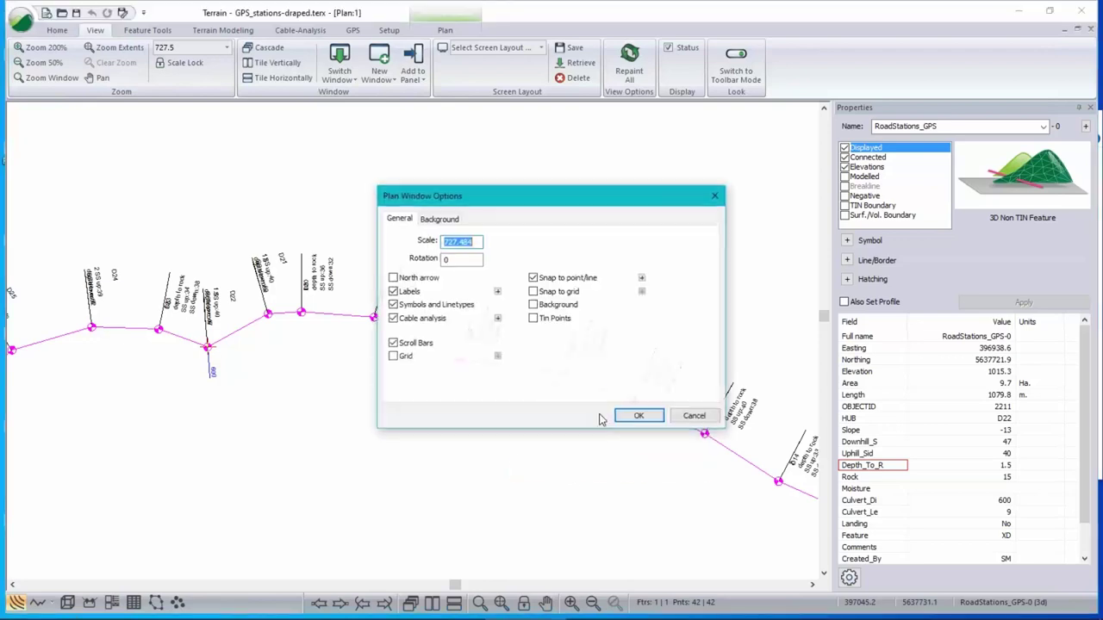
click(393, 292)
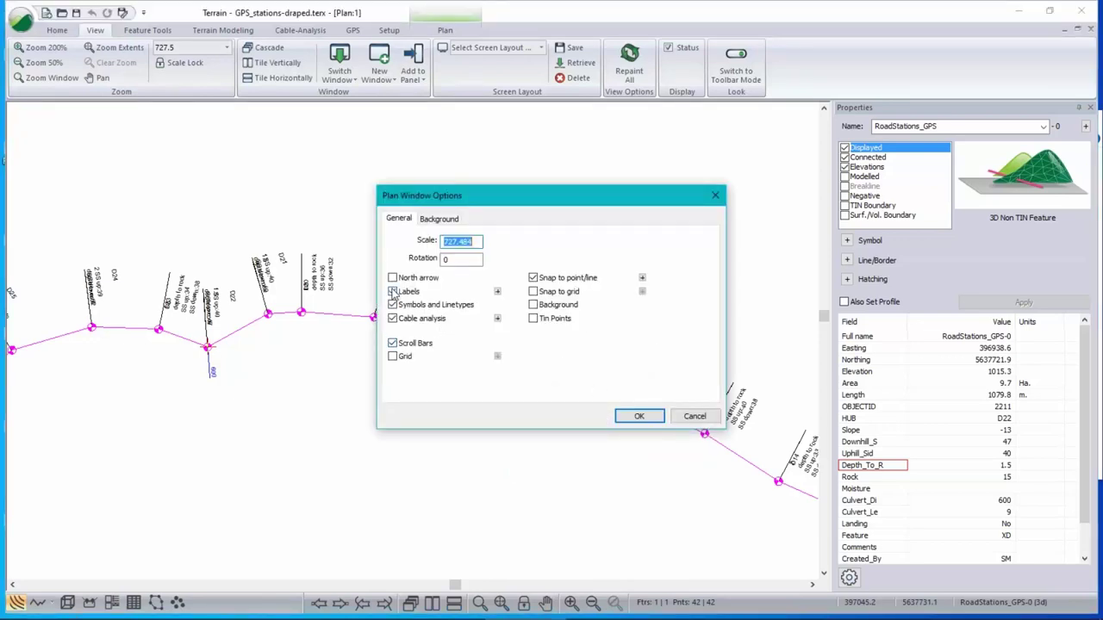
click(497, 291)
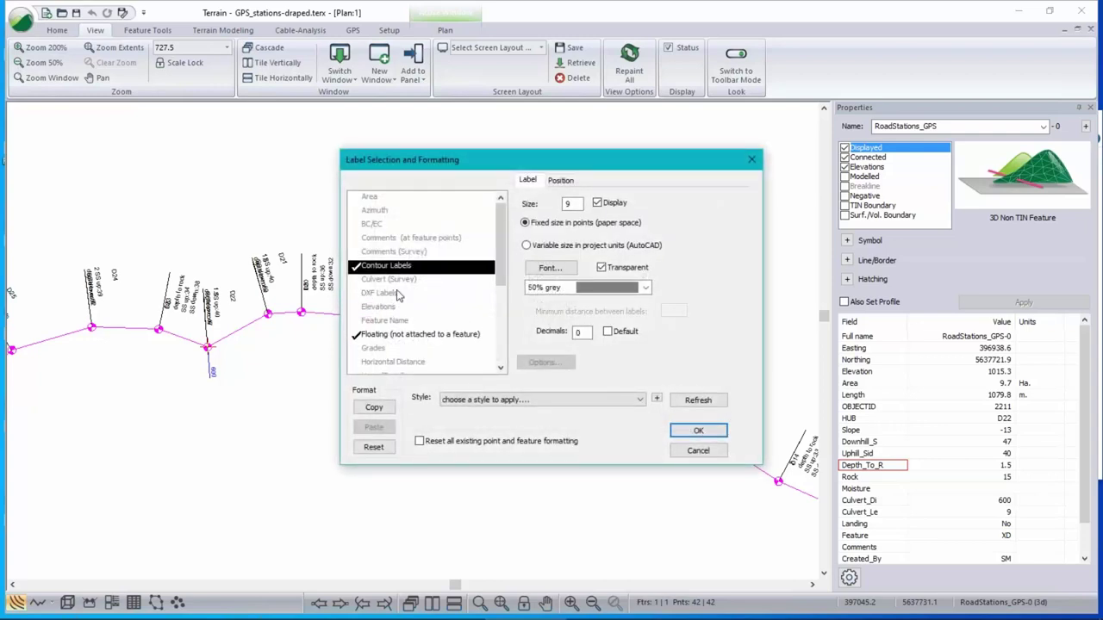
scroll(433, 331, down, 4)
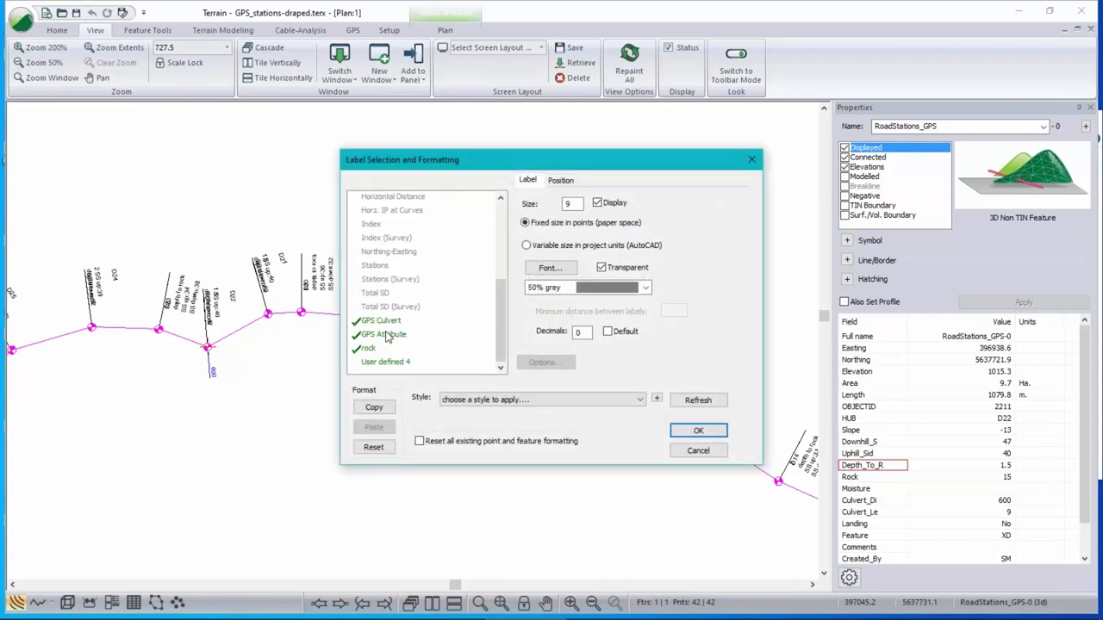
click(385, 336)
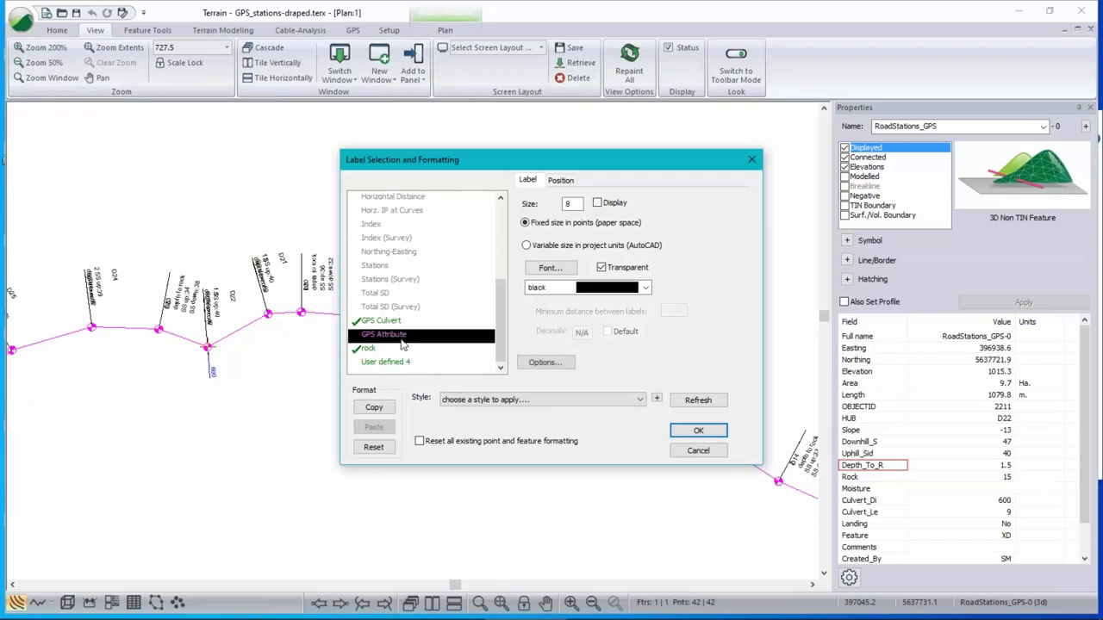
click(696, 432)
click(638, 416)
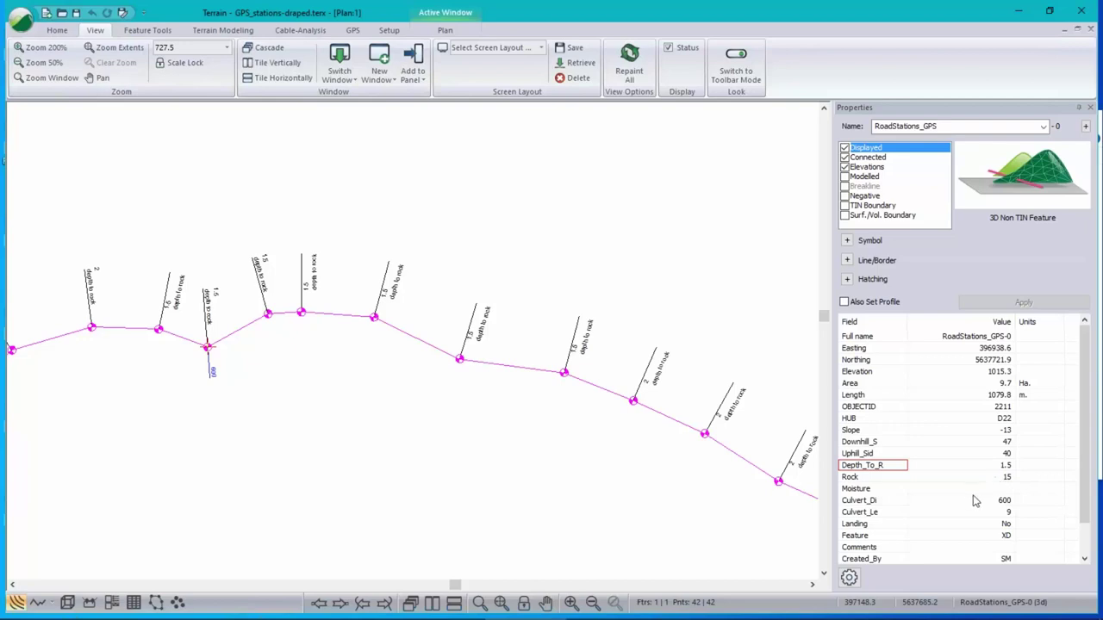
- Examine the remaining attribute fields of station D22, including GPS_Unit
scroll(941, 517, down, 1)
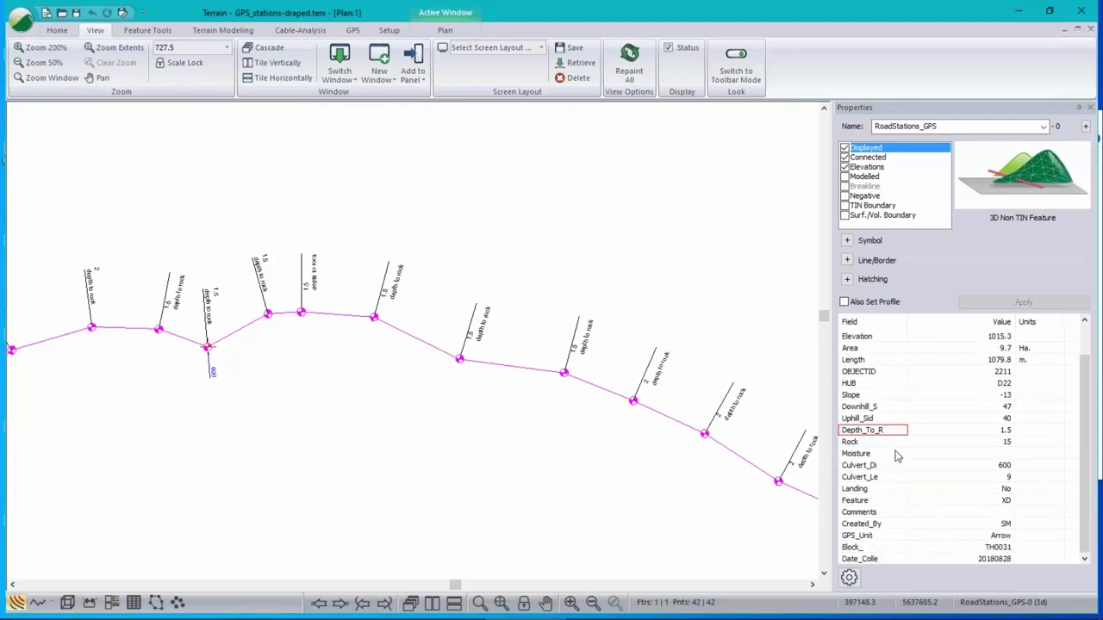
click(858, 537)
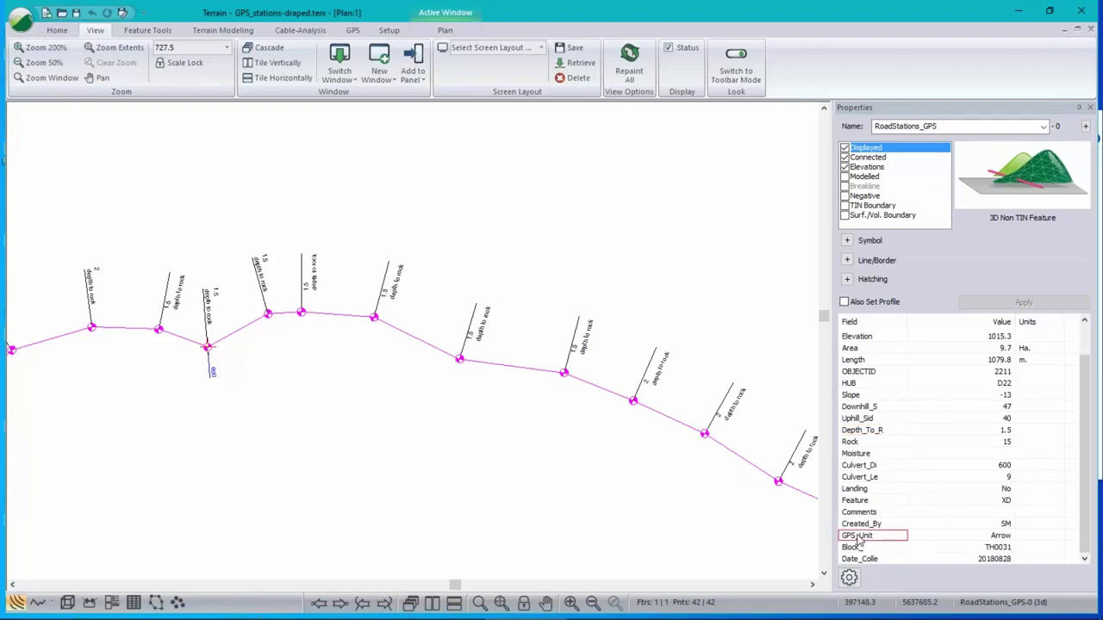